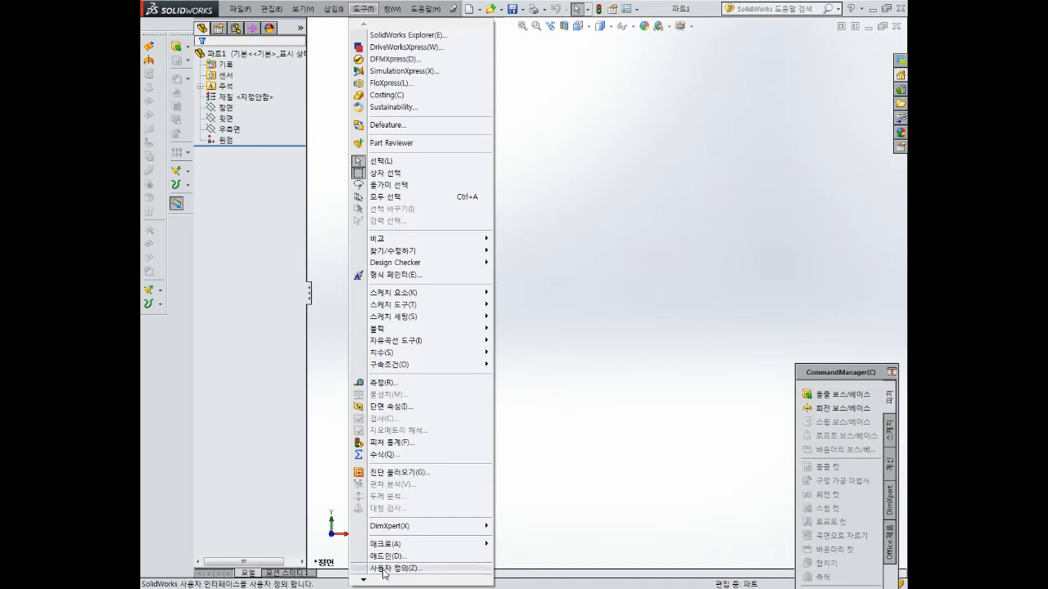
Reset the toolbar customization to the factory defaults and dock the floating CommandManager above the graphics area
click(389, 568)
click(443, 414)
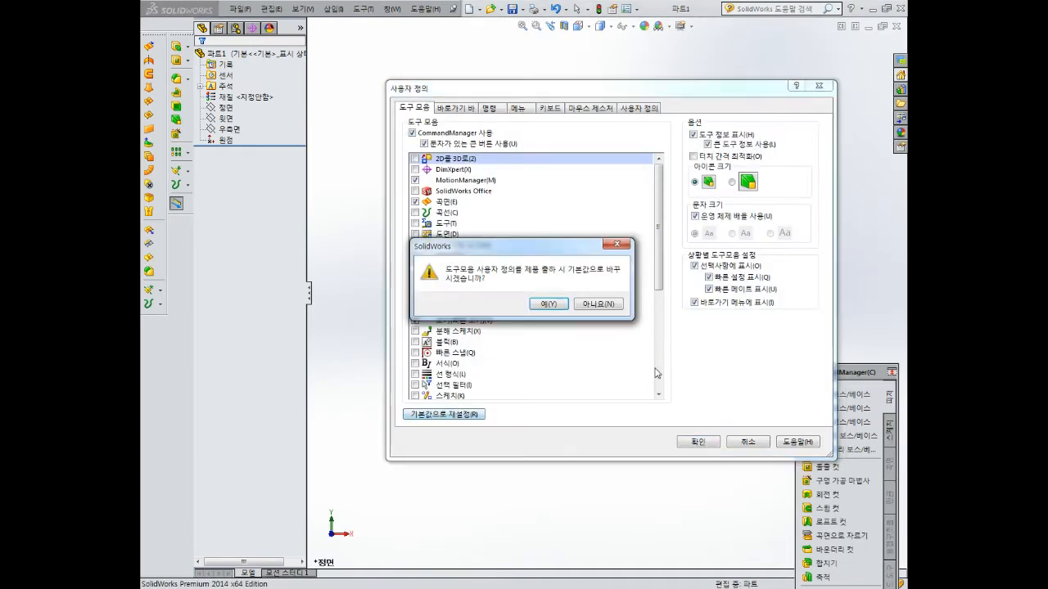
key(Return)
click(698, 442)
drag(859, 372, 491, 33)
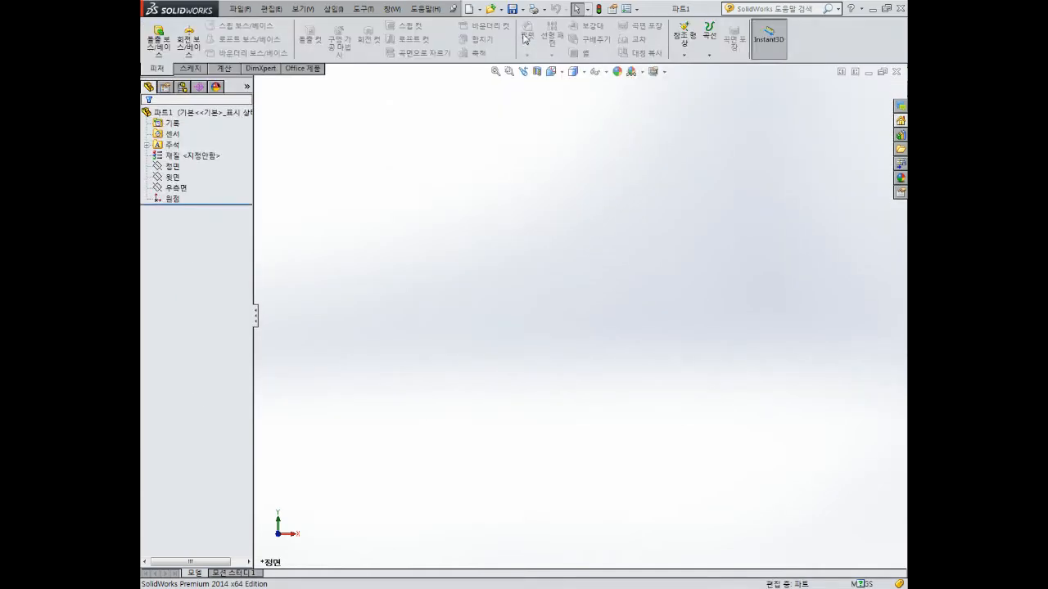
Start a sketch on the Front plane and draw a center rectangle centred on the origin
click(180, 168)
click(182, 148)
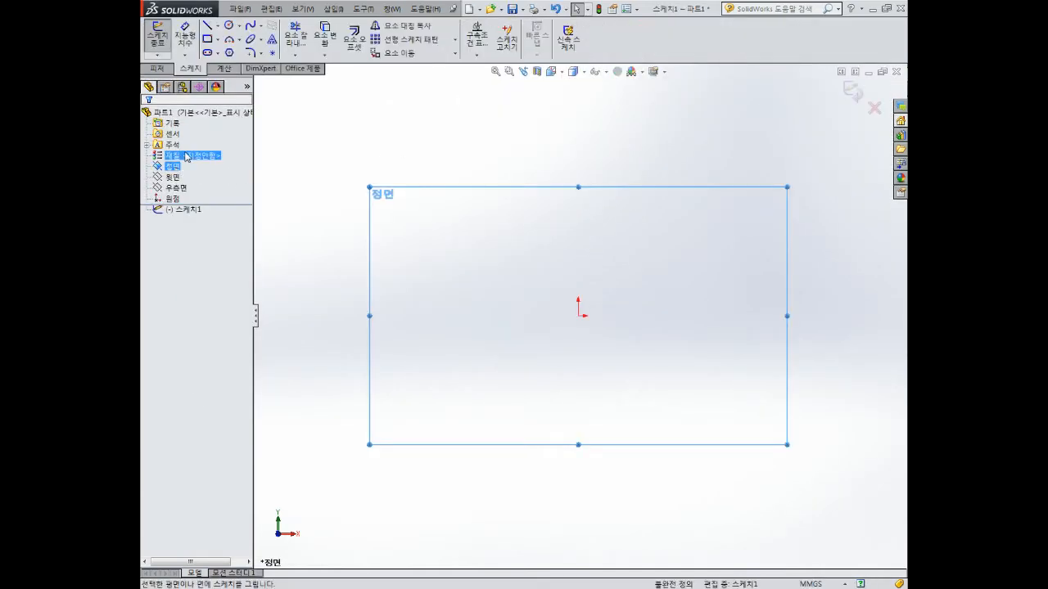
click(218, 39)
click(242, 52)
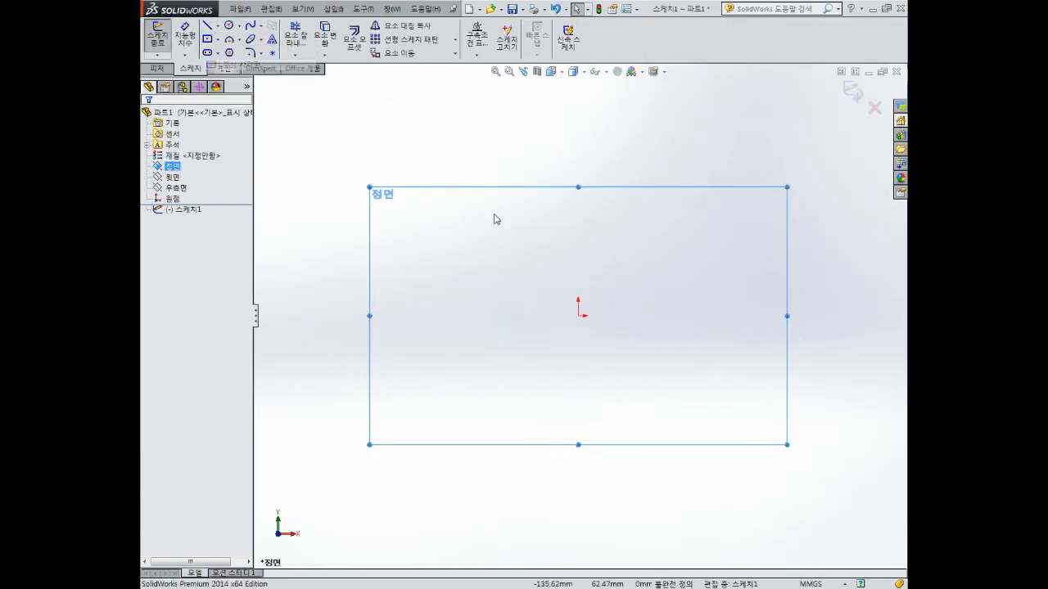
click(578, 315)
click(660, 222)
Dimension the rectangle 80 mm wide and 100 mm high
right_drag(710, 273, 711, 245)
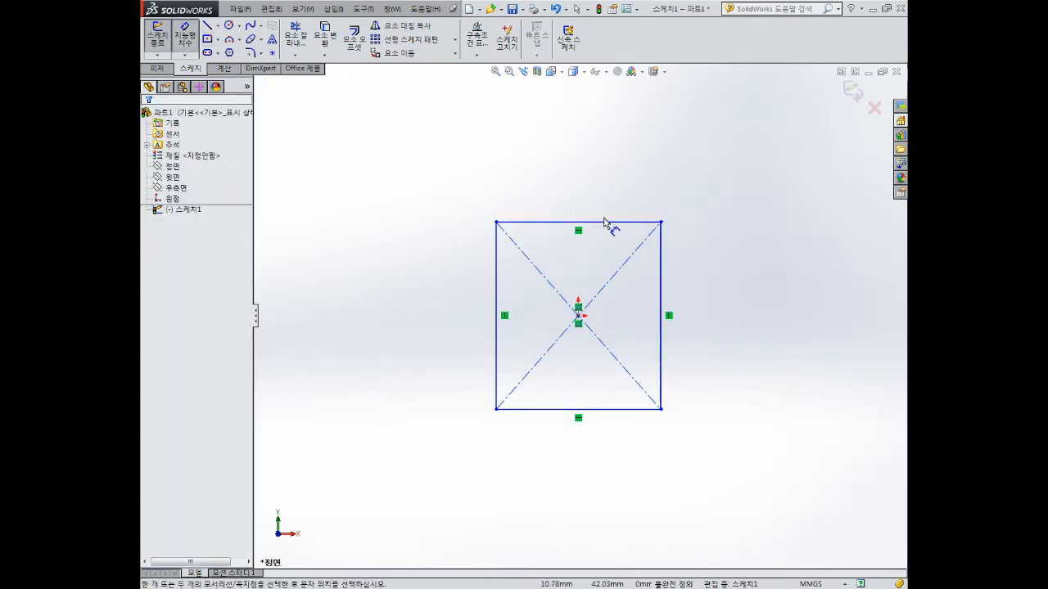
click(604, 222)
click(596, 182)
key(Return)
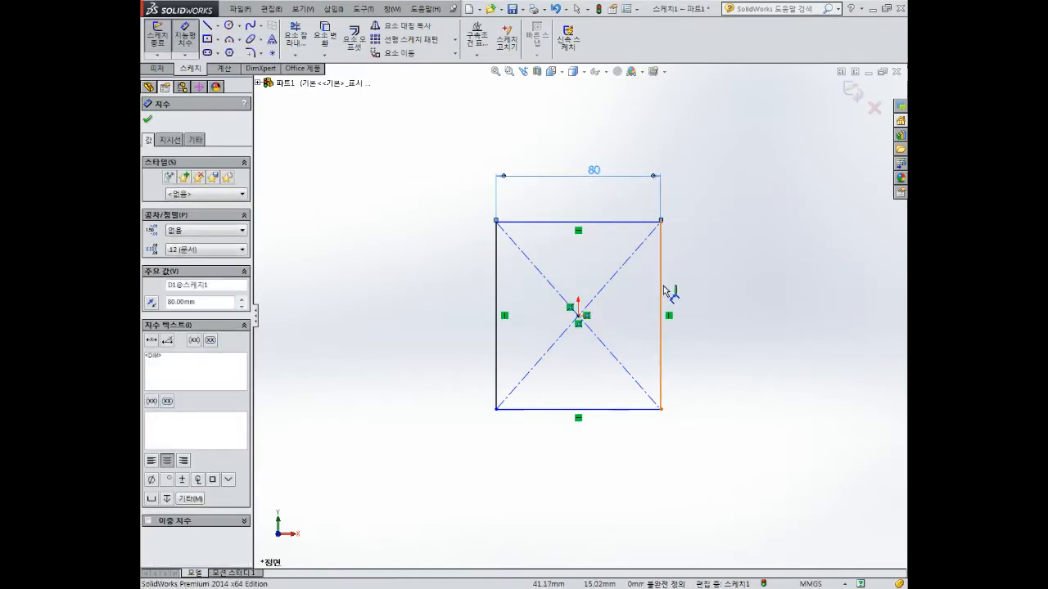
click(665, 290)
click(747, 296)
text(100)
key(Return)
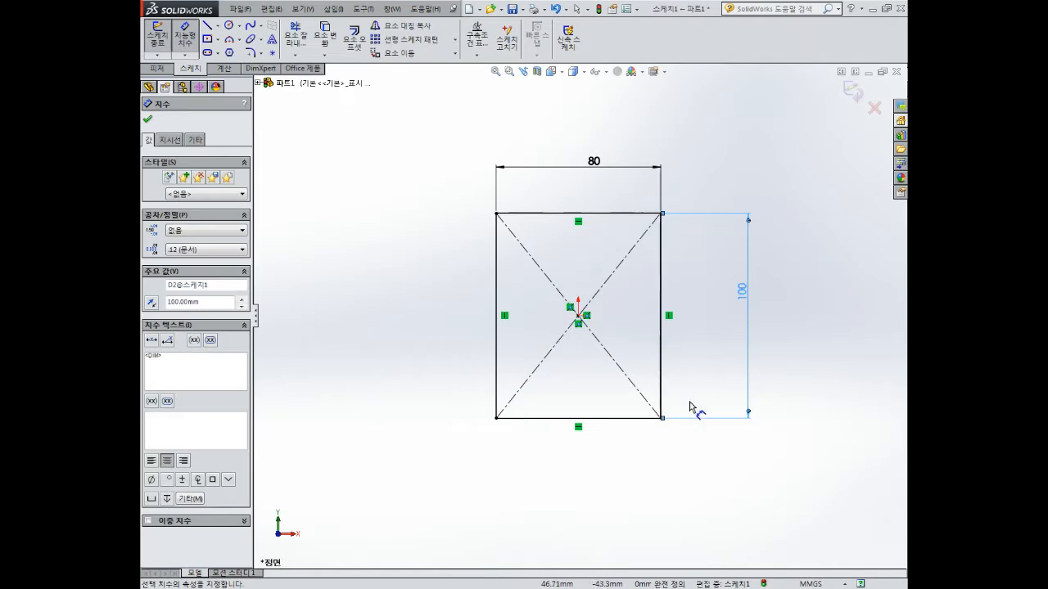
Sketch a three-line rectangular notch about 18.5 mm deep on the rectangle's left edge and trim the edge segment across its opening
click(207, 25)
click(496, 272)
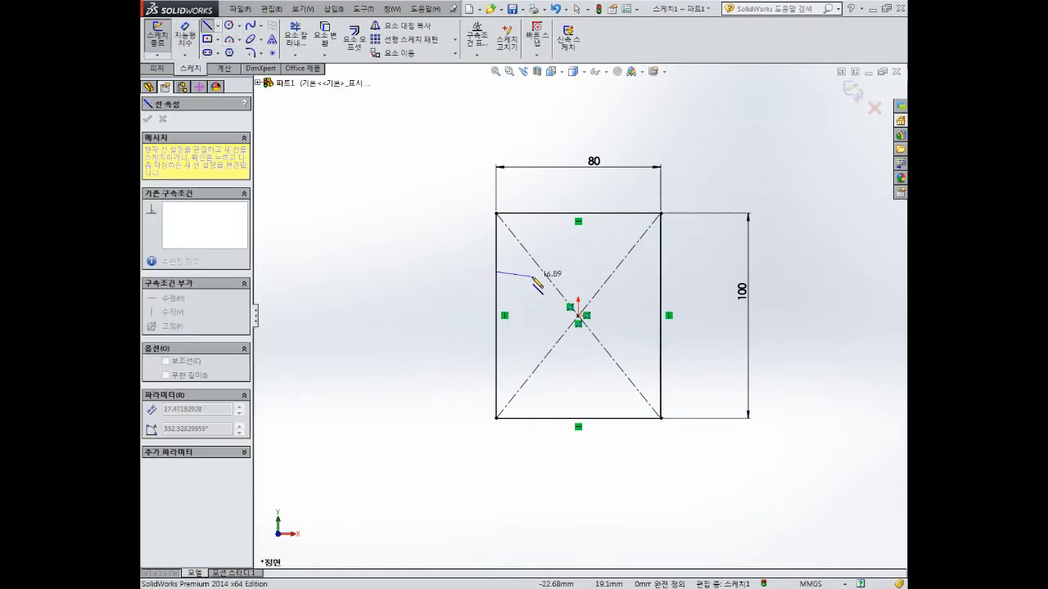
click(535, 272)
click(534, 357)
click(497, 357)
key(Escape)
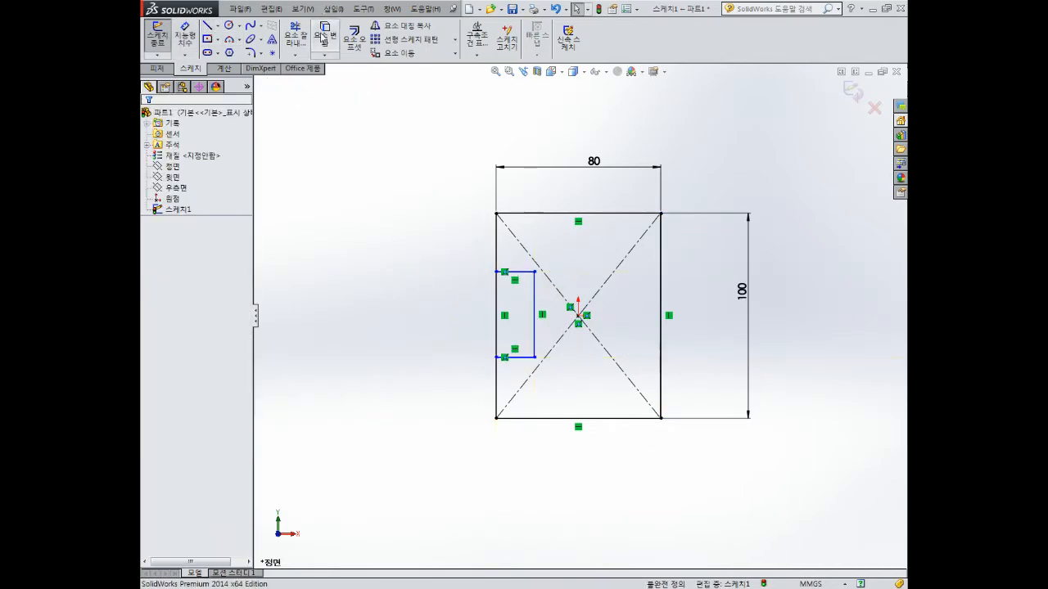
click(295, 37)
click(496, 327)
Dimension the notch 40 mm high and place its upper edge 20 mm above the origin
scroll(542, 291, down, 2)
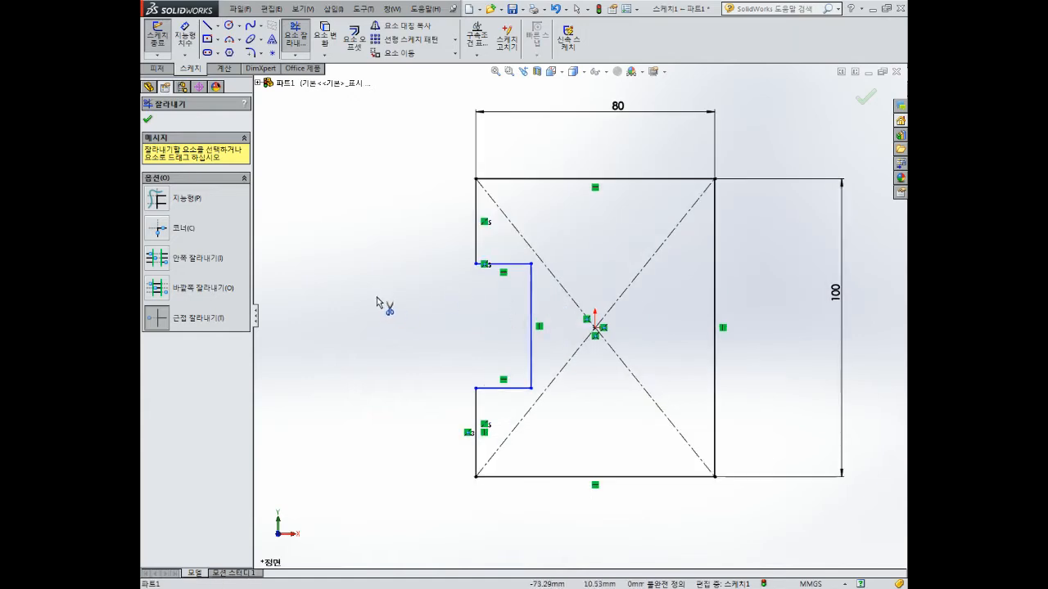
right_drag(377, 302, 378, 245)
click(530, 303)
click(442, 323)
text(40)
key(Return)
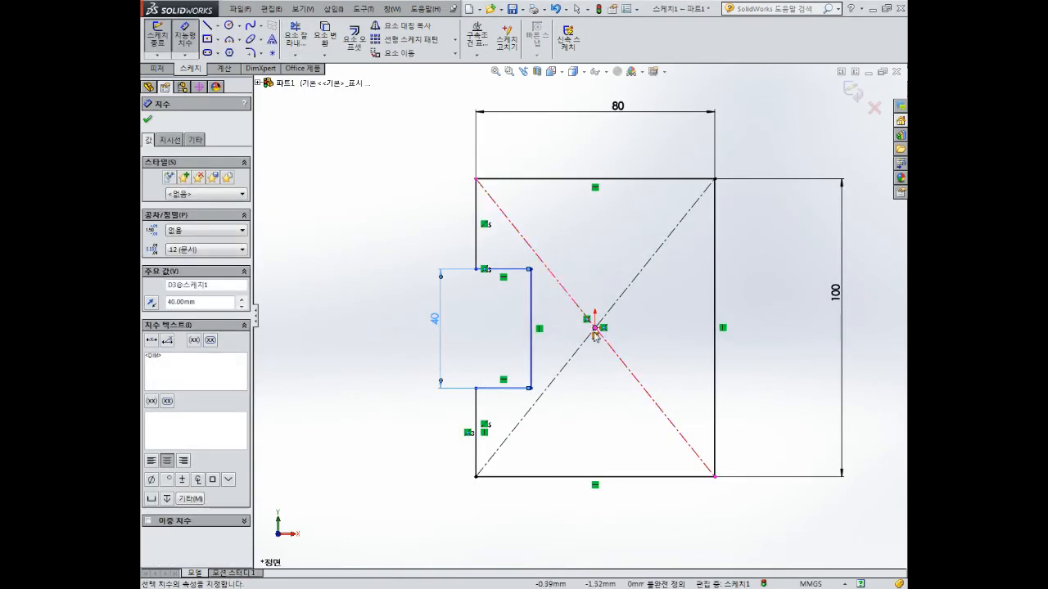
click(595, 328)
click(512, 269)
click(451, 292)
text(20)
key(Return)
Dimension the notch's lower edge to a depth of 18 mm
click(509, 388)
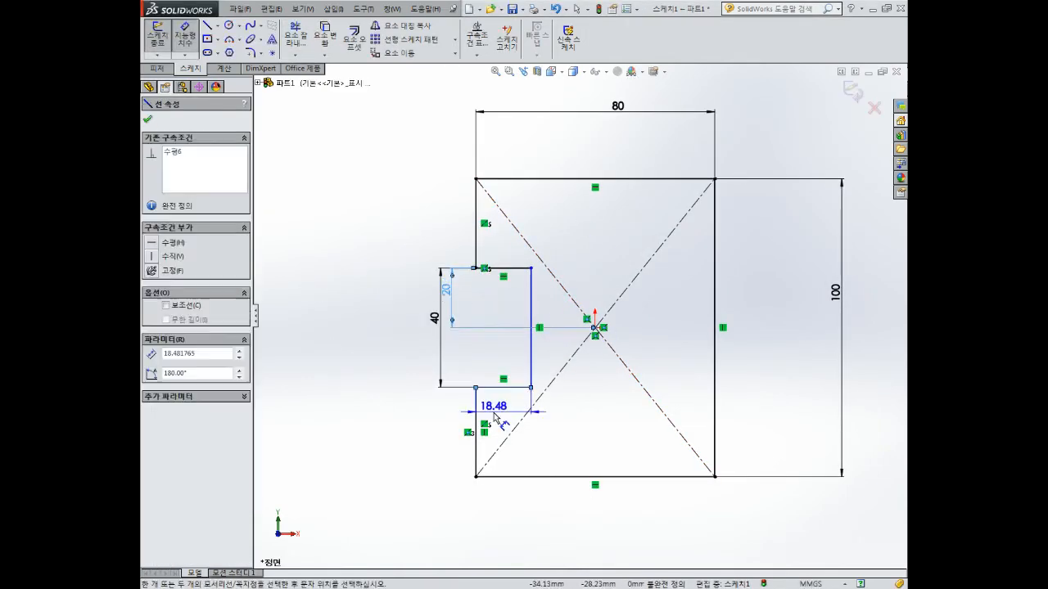
click(493, 417)
text(18.00mm)
key(Return)
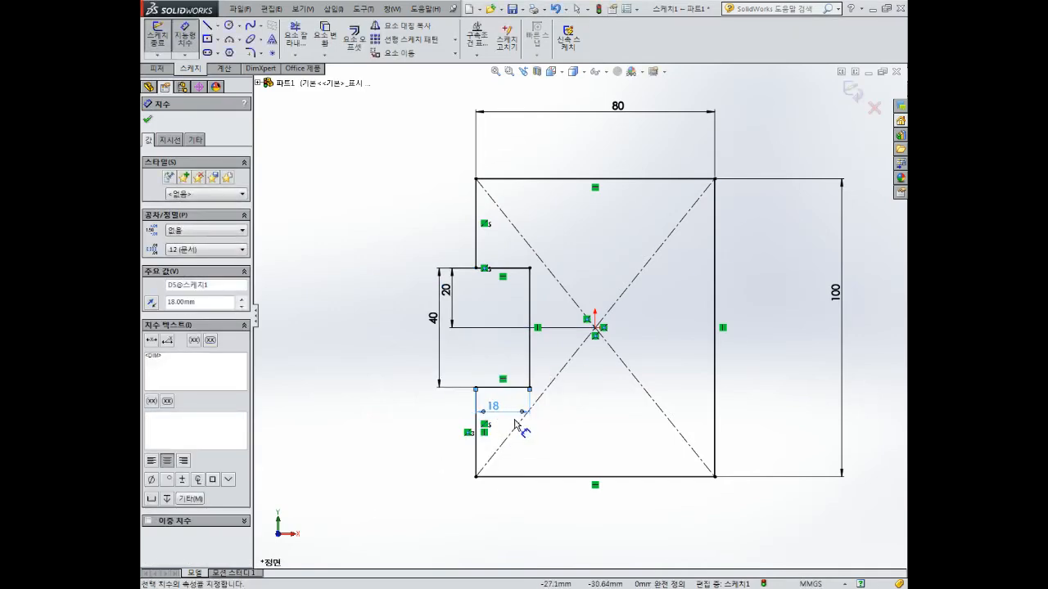
Sketch a relief circle centred on each inner corner of the notch, the upper one about 7.4 mm in diameter
click(228, 25)
click(530, 268)
click(538, 275)
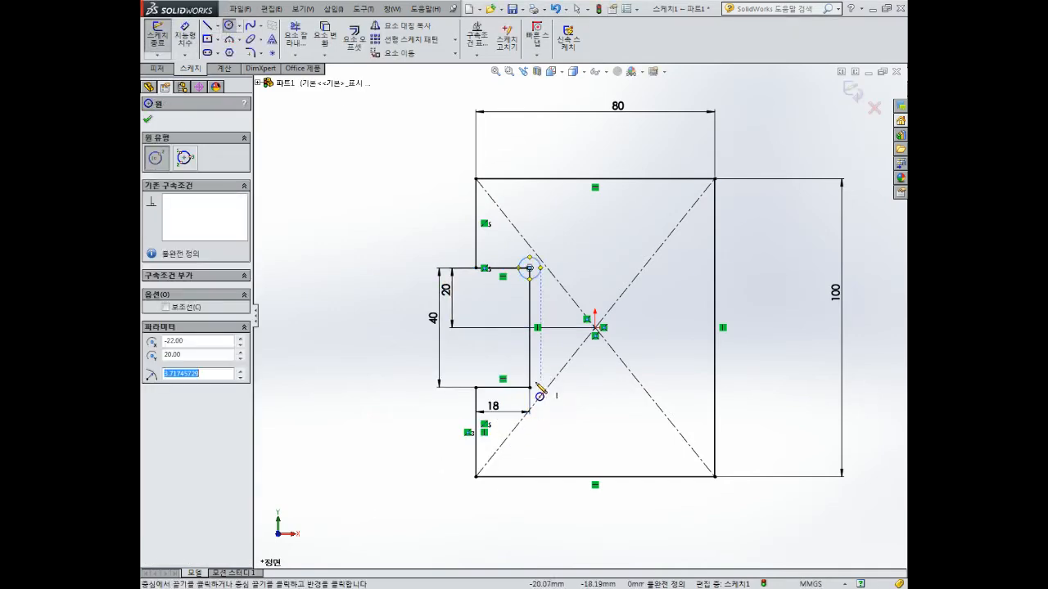
click(530, 387)
click(544, 380)
Set the diameter of both notch corner circles to 4 mm
right_drag(596, 349, 574, 288)
click(537, 261)
click(603, 234)
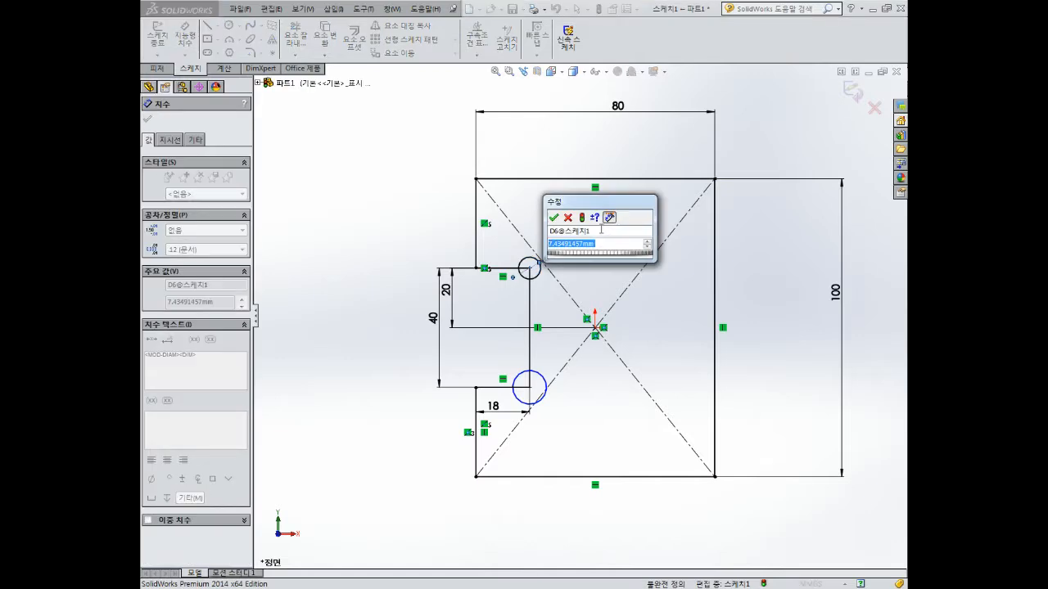
text(4)
key(Return)
click(546, 397)
click(557, 393)
text(4)
key(Return)
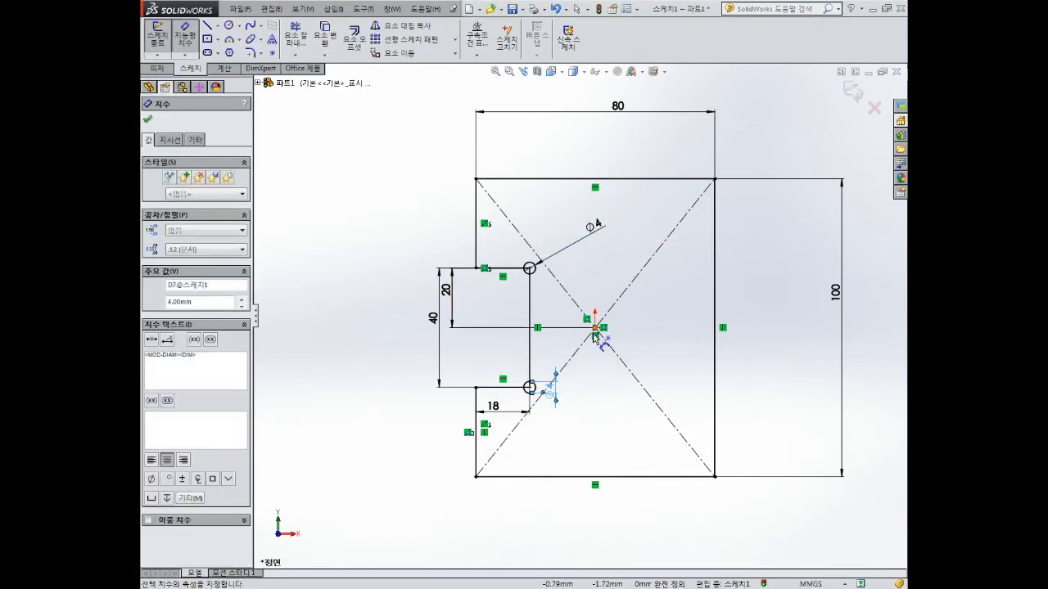
Trim the inner arcs and the line ends inside both corner circles, leaving rounded reliefs joined to the notch outline
scroll(562, 341, down, 5)
click(295, 34)
click(475, 167)
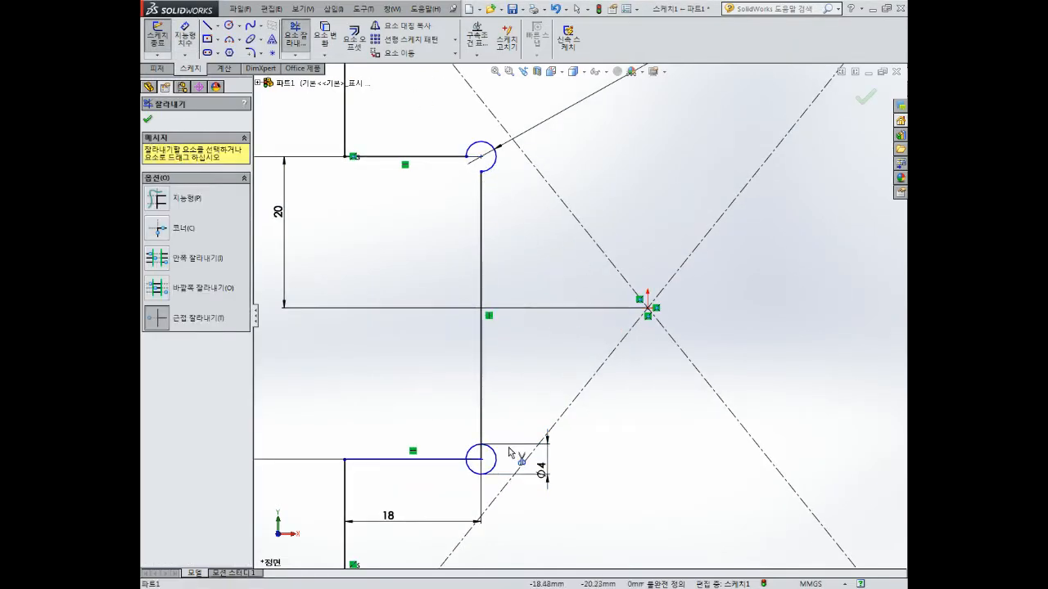
click(475, 460)
click(481, 452)
key(Escape)
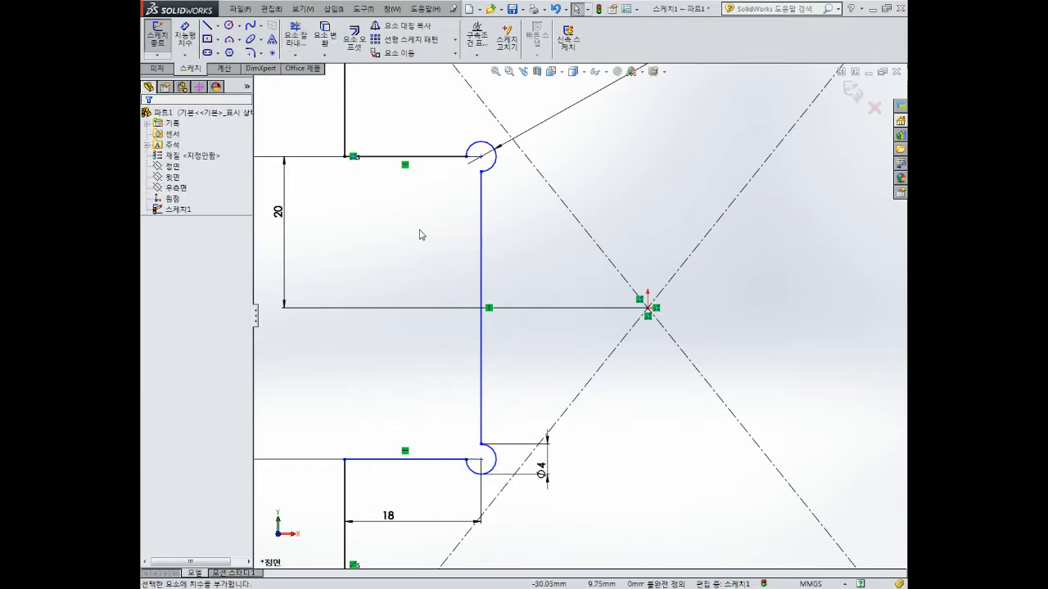
Dimension the distance from the left edge above the notch to the notch's inner vertical line as 18 mm
right_drag(421, 234, 417, 174)
click(344, 141)
click(481, 264)
click(437, 261)
key(Return)
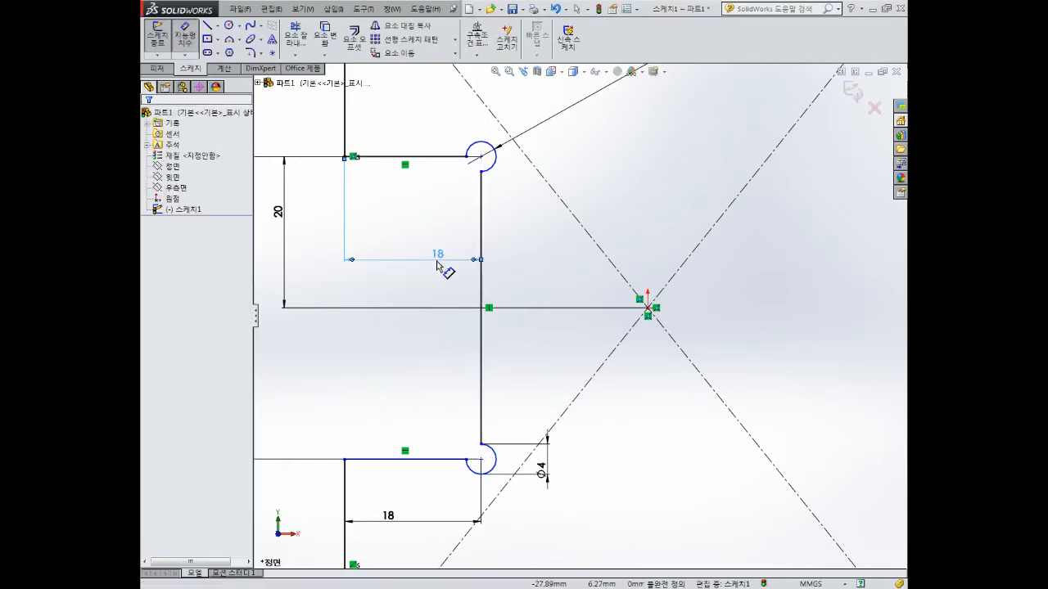
Add a vertical relation between the center points of the two corner relief arcs
key(Escape)
click(480, 156)
ctrl+click(480, 459)
click(161, 325)
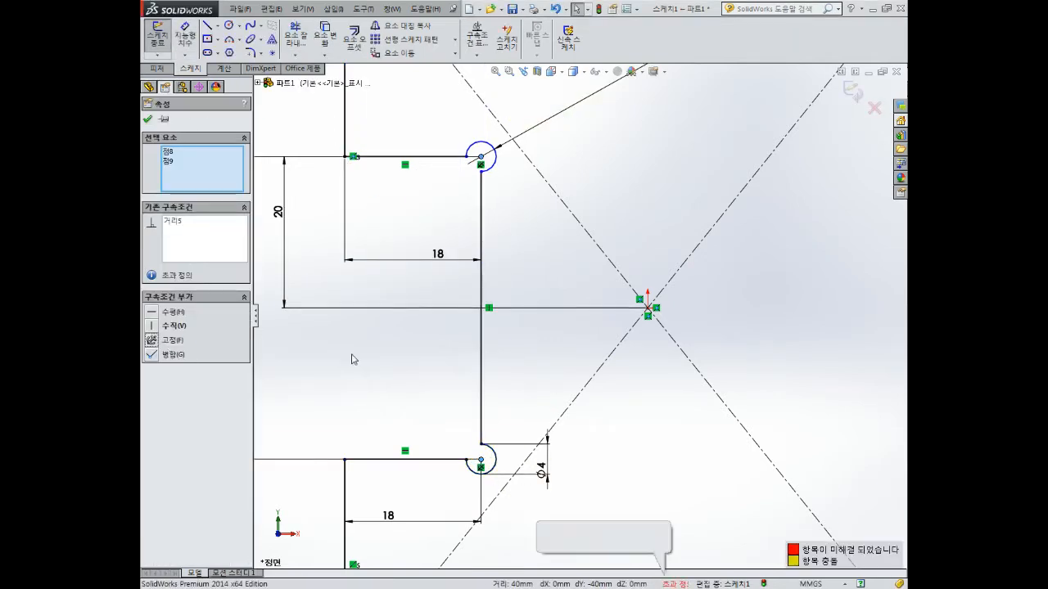
click(360, 361)
Diagnose the over-defined sketch with SketchXpert and accept the first solution, deleting the conflicting distance dimension
click(676, 584)
click(197, 174)
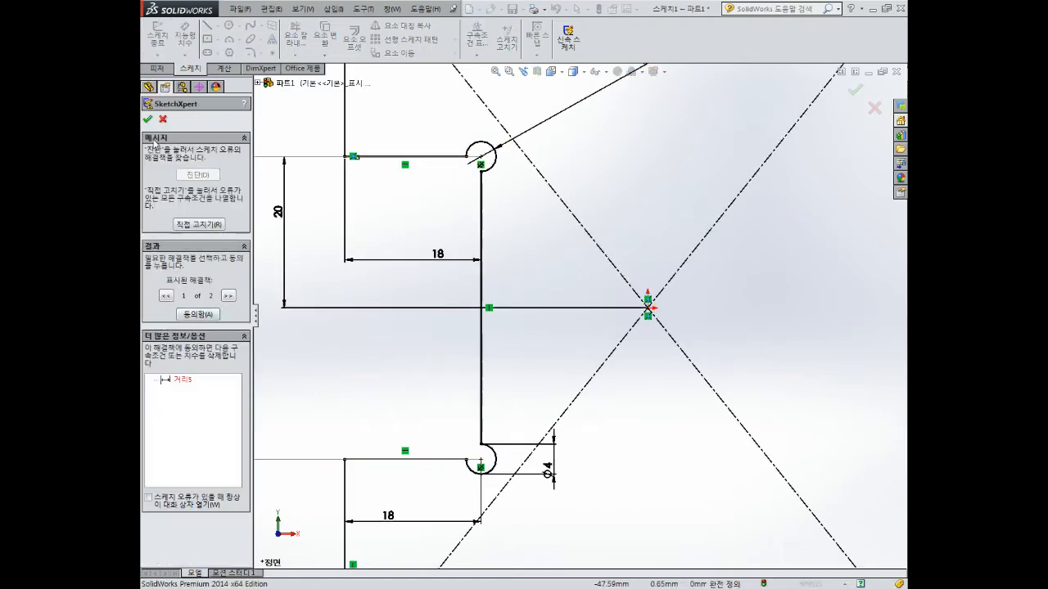
click(200, 316)
click(147, 119)
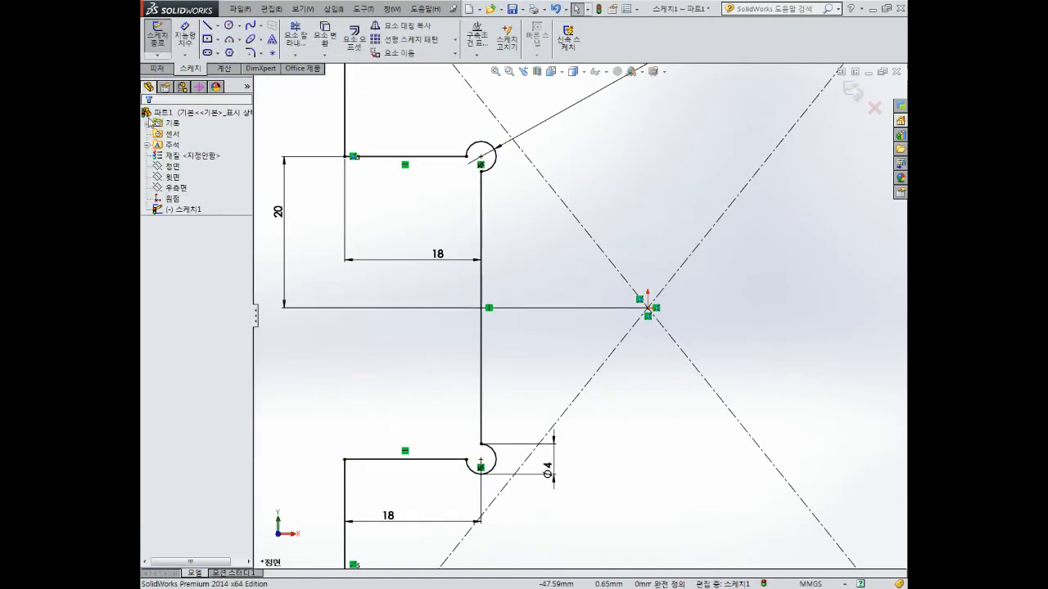
Exit the sketch and extrude the notched profile as a boss with a blind depth of 18 mm
click(563, 414)
scroll(562, 413, up, 7)
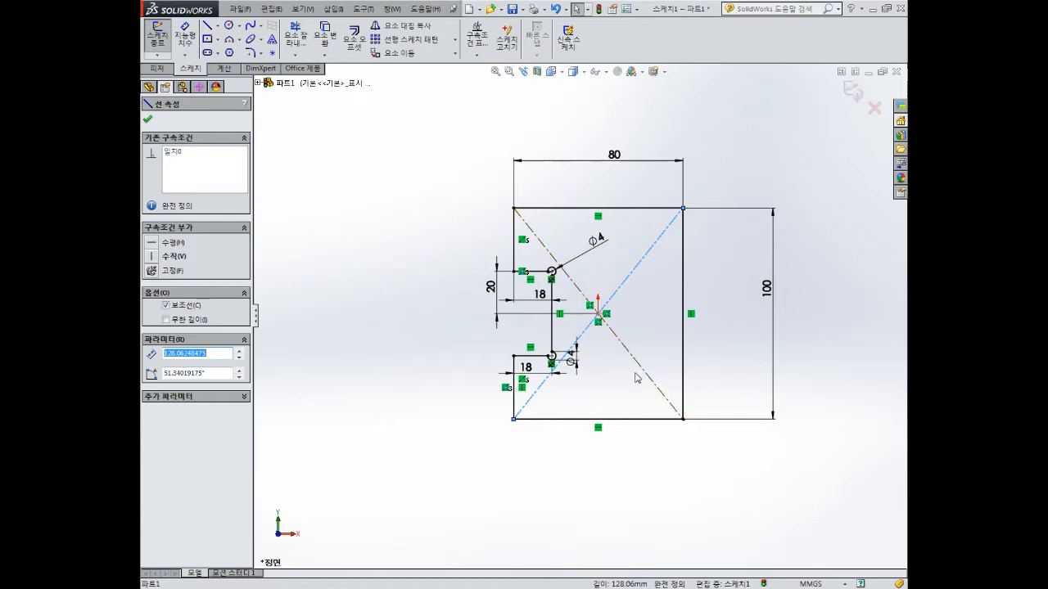
click(852, 92)
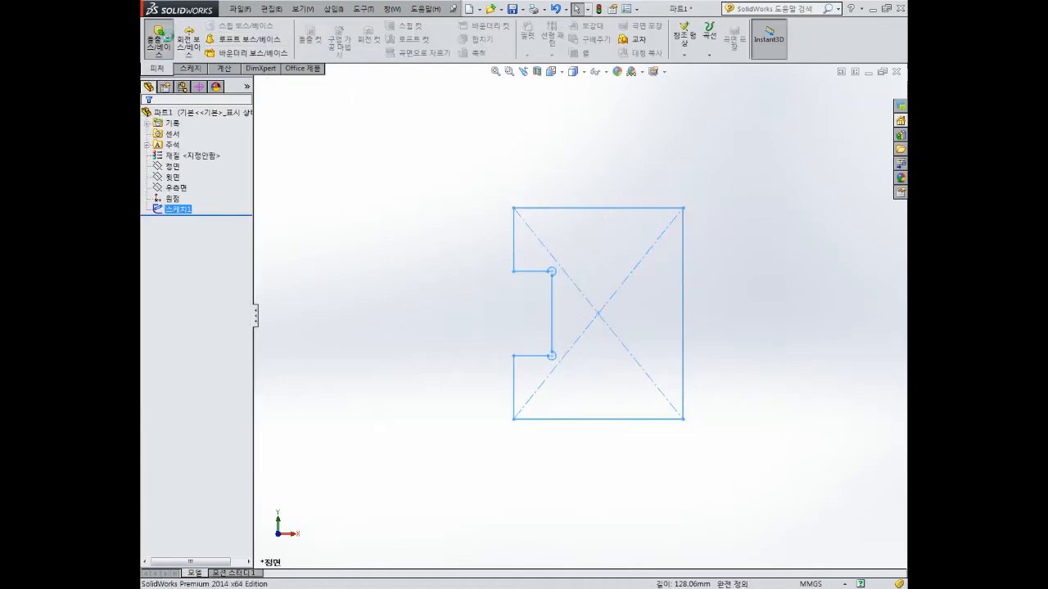
click(159, 41)
text(18)
key(Return)
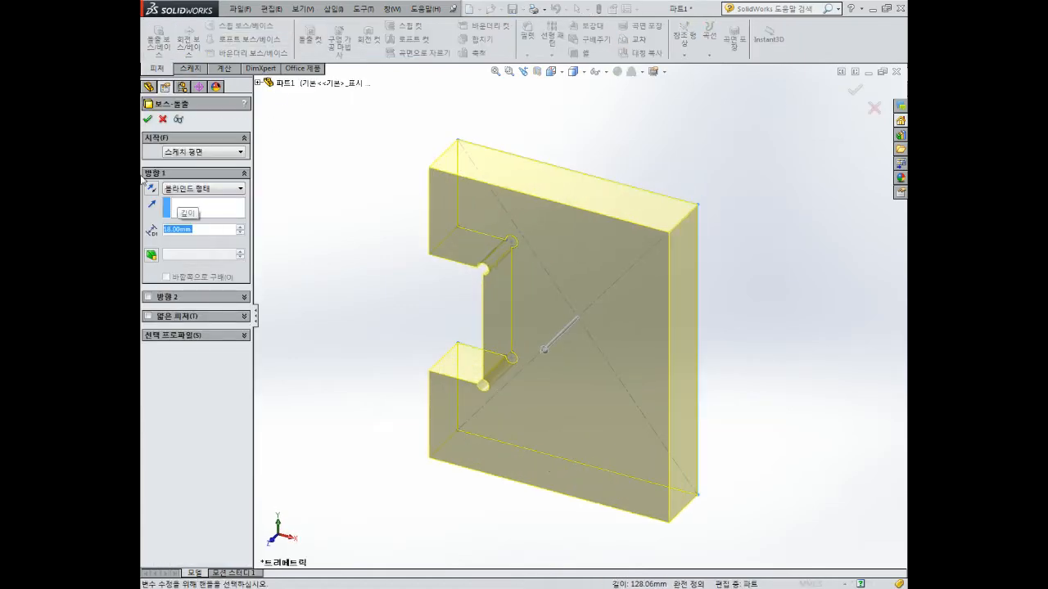
click(147, 118)
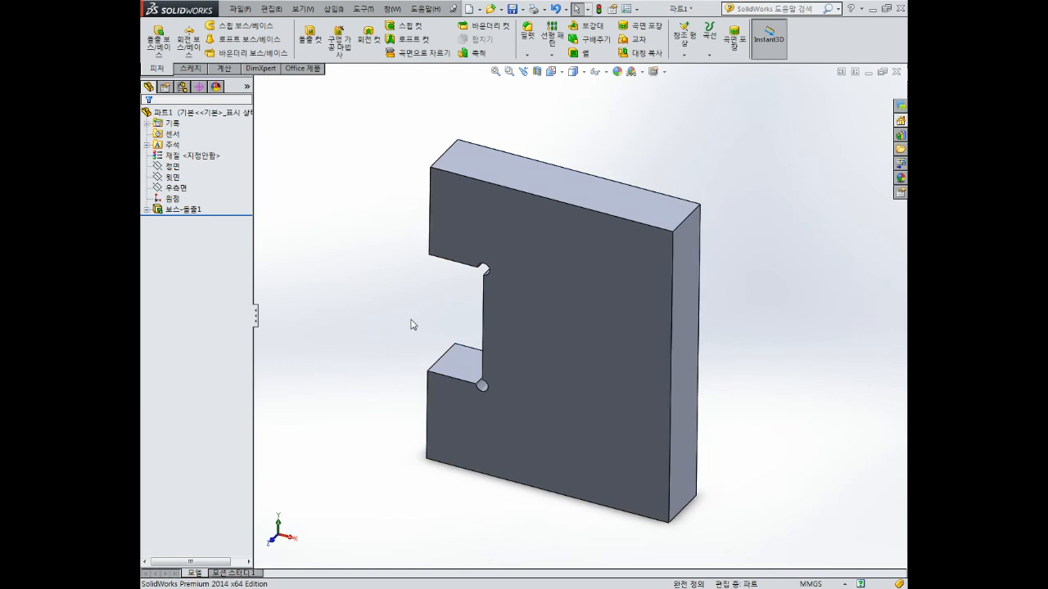
Start a sketch on the plate's front face and draw a circle about 33.8 mm in diameter just right of the origin
click(536, 331)
click(586, 291)
key(ctrl+8)
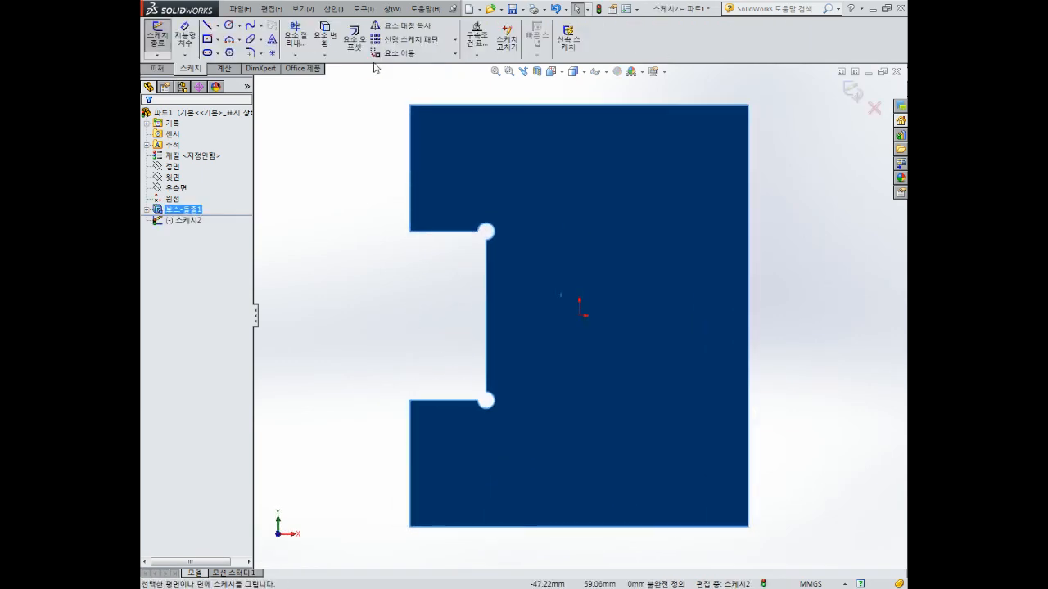
click(228, 26)
click(614, 315)
click(663, 263)
Dimension the circle's diameter as 14 mm
right_drag(695, 222, 689, 183)
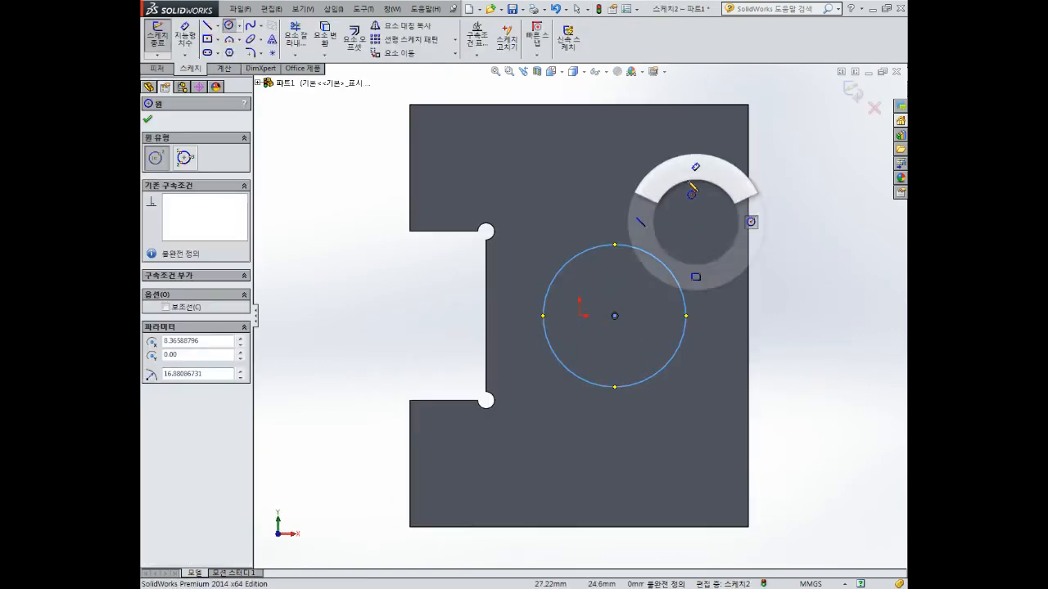
click(655, 257)
click(677, 203)
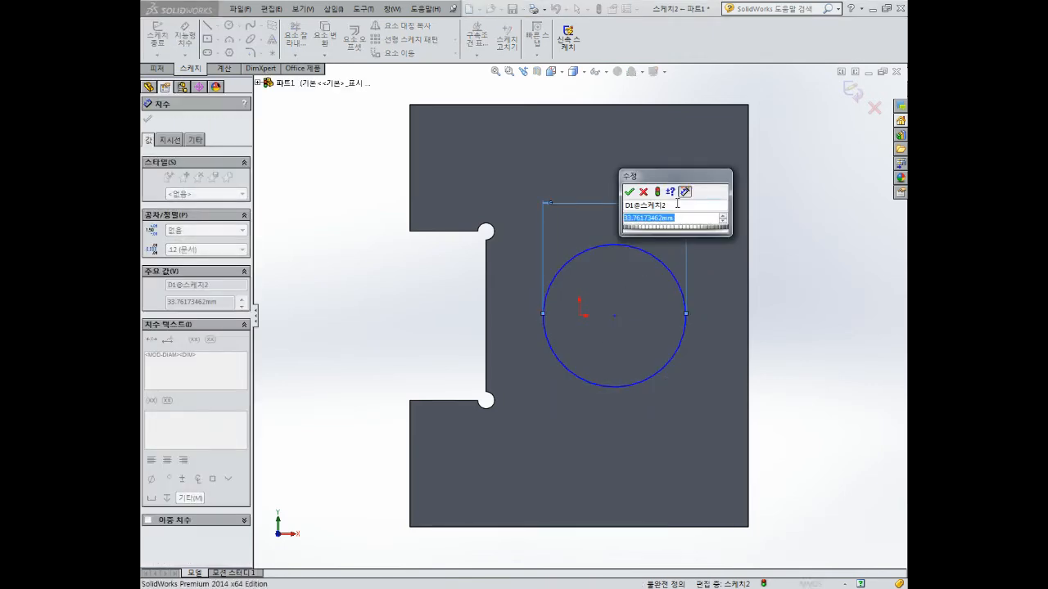
text(14)
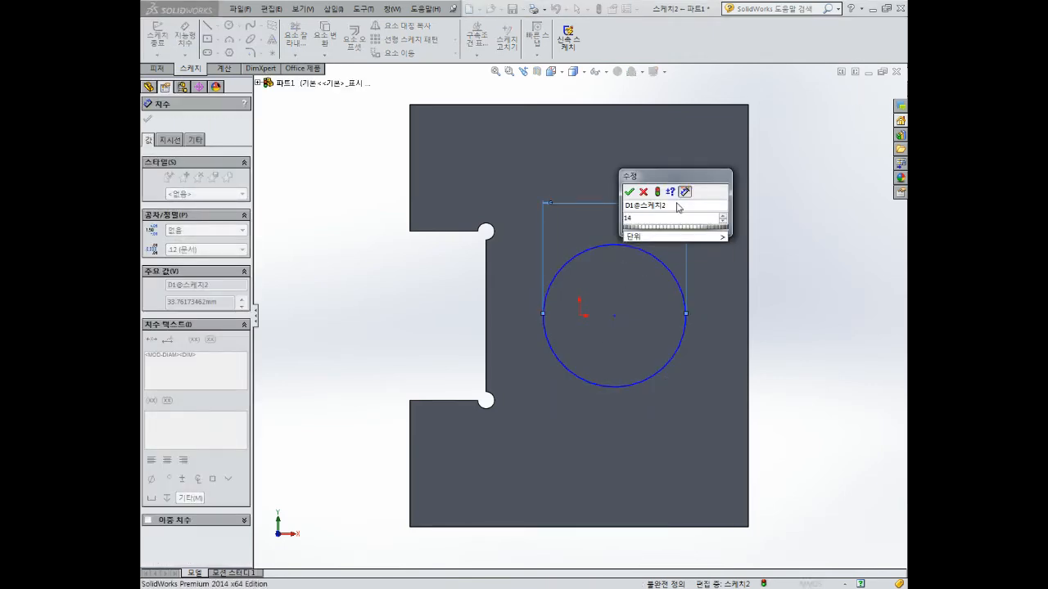
key(Return)
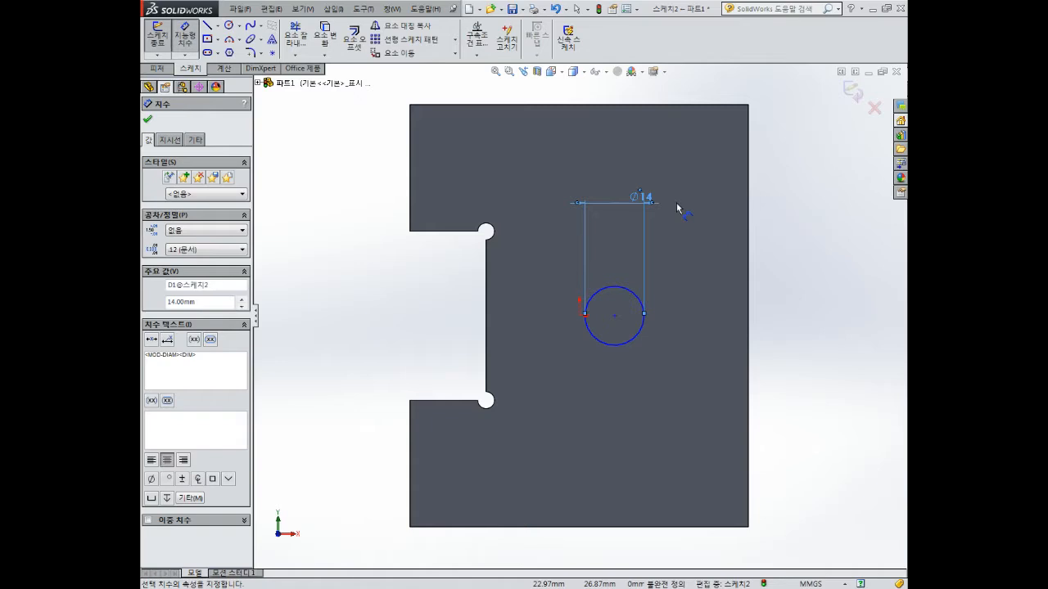
Change the circle's diameter to 20 mm
double_click(643, 197)
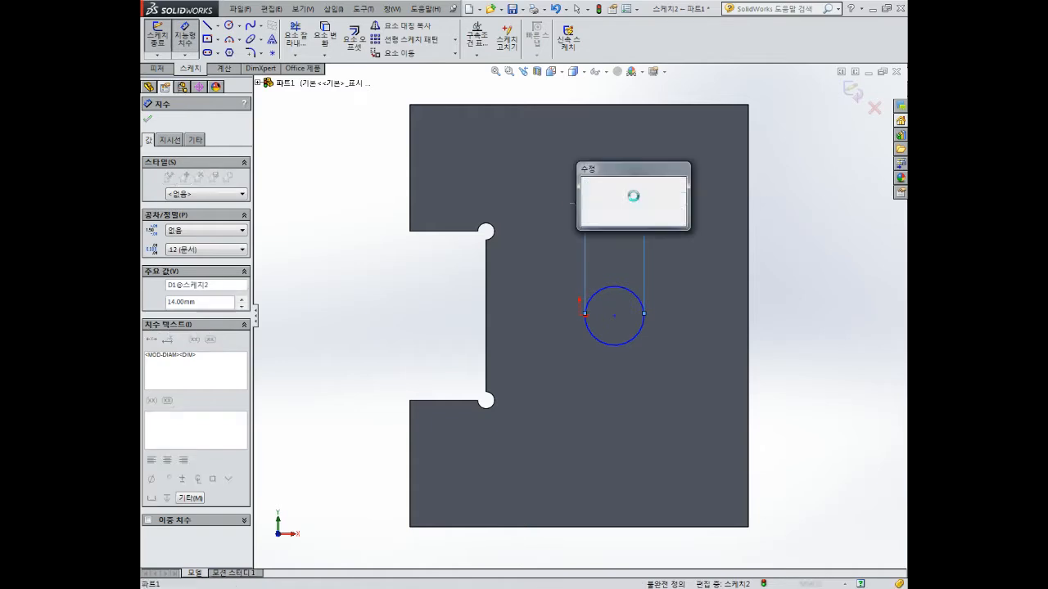
text(20)
key(Return)
key(Escape)
Add a horizontal relation between the origin and the circle's center point
click(614, 317)
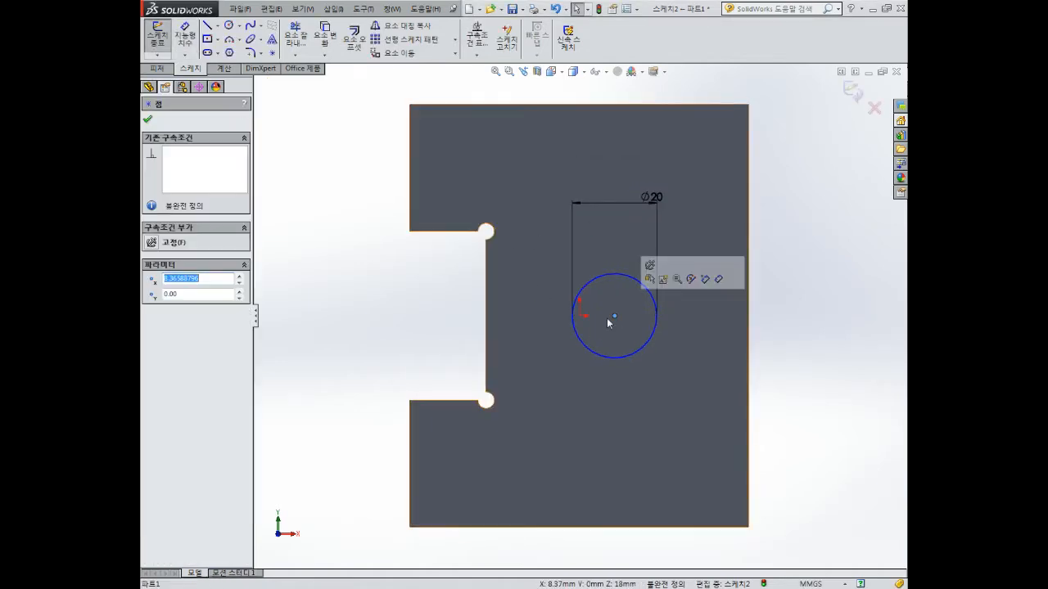
ctrl+click(582, 328)
click(580, 316)
ctrl+click(614, 316)
click(154, 312)
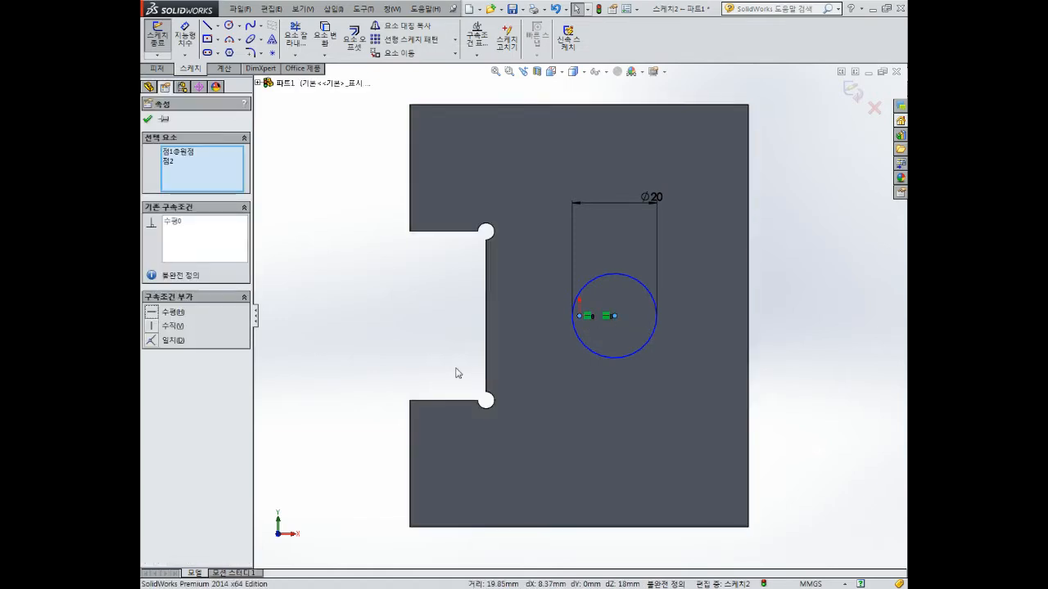
Dimension the horizontal distance from the notch's inner vertical edge to the circle's center as 22 mm
key(d)
click(486, 364)
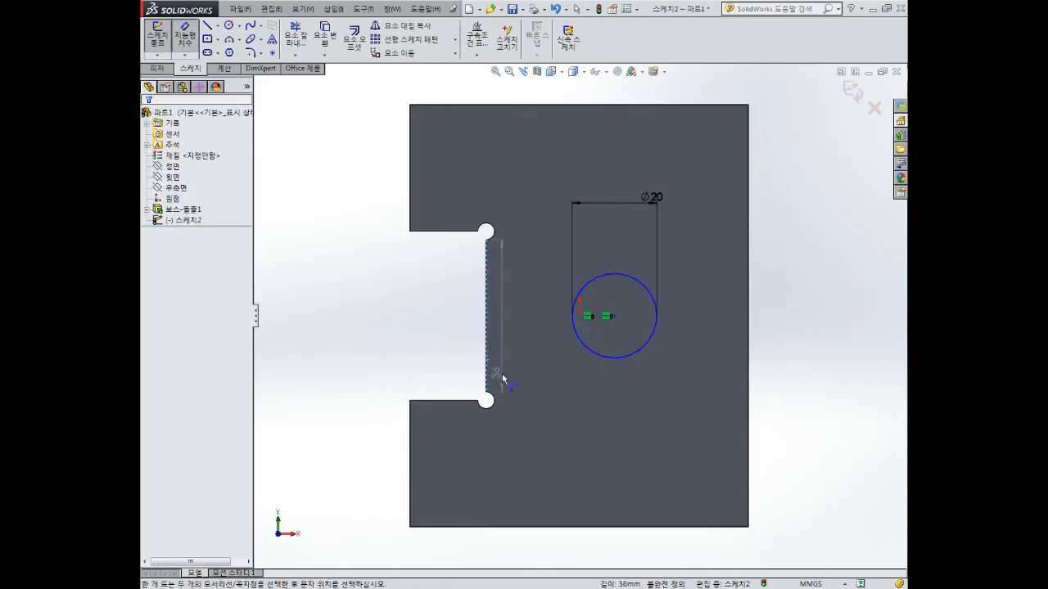
click(614, 316)
click(564, 431)
text(22)
key(Return)
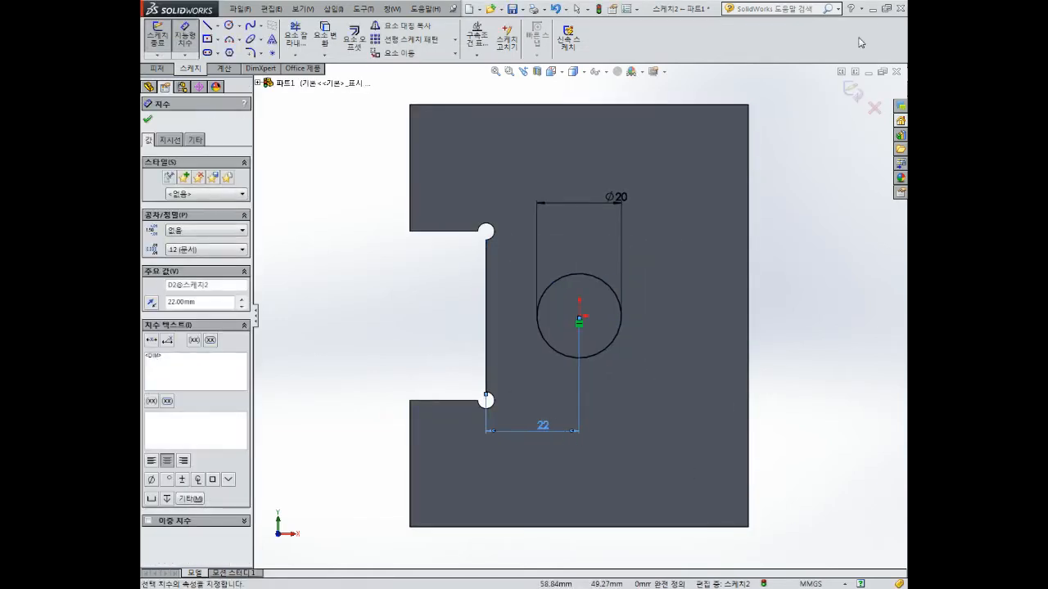
Exit the circle sketch and extrude-cut it through all of the plate
click(853, 92)
click(311, 33)
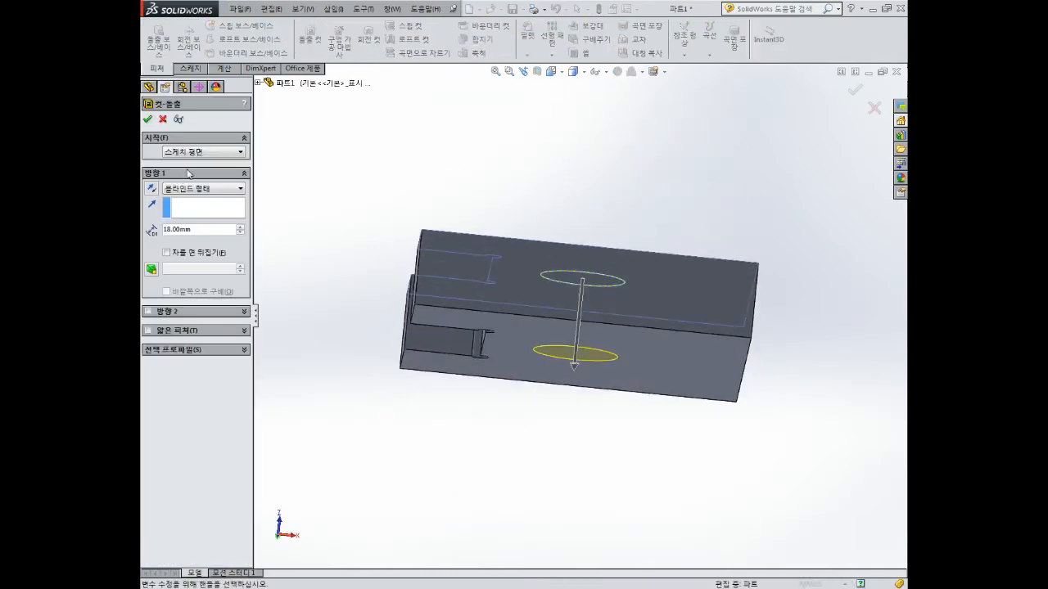
click(203, 188)
click(189, 204)
click(147, 118)
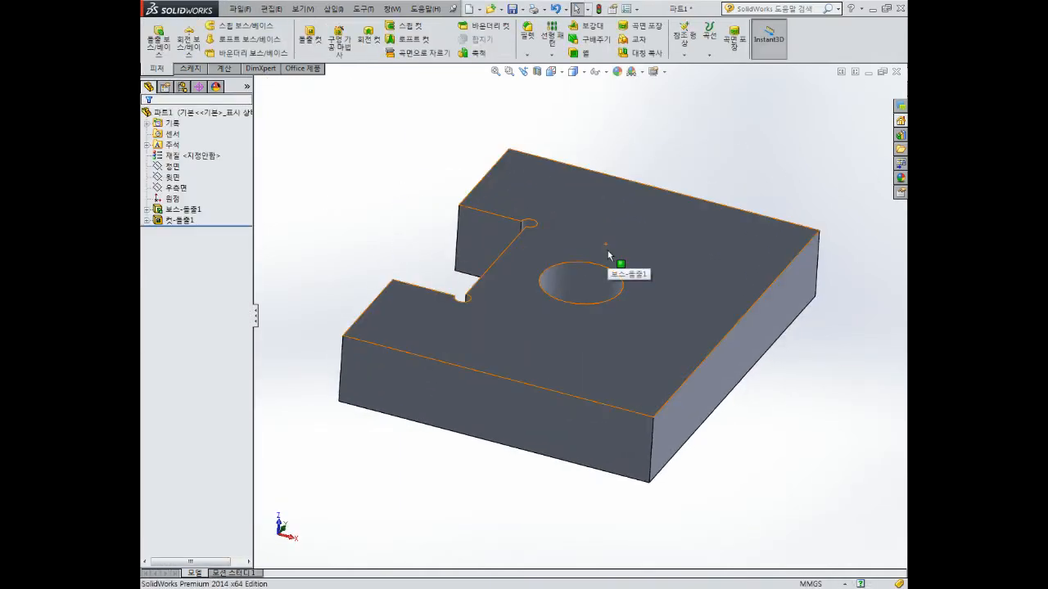
Start a sketch on the plate's front face and draw a corner rectangle about 68 by 25 mm around the hole, extending past the right edge
click(608, 250)
click(663, 197)
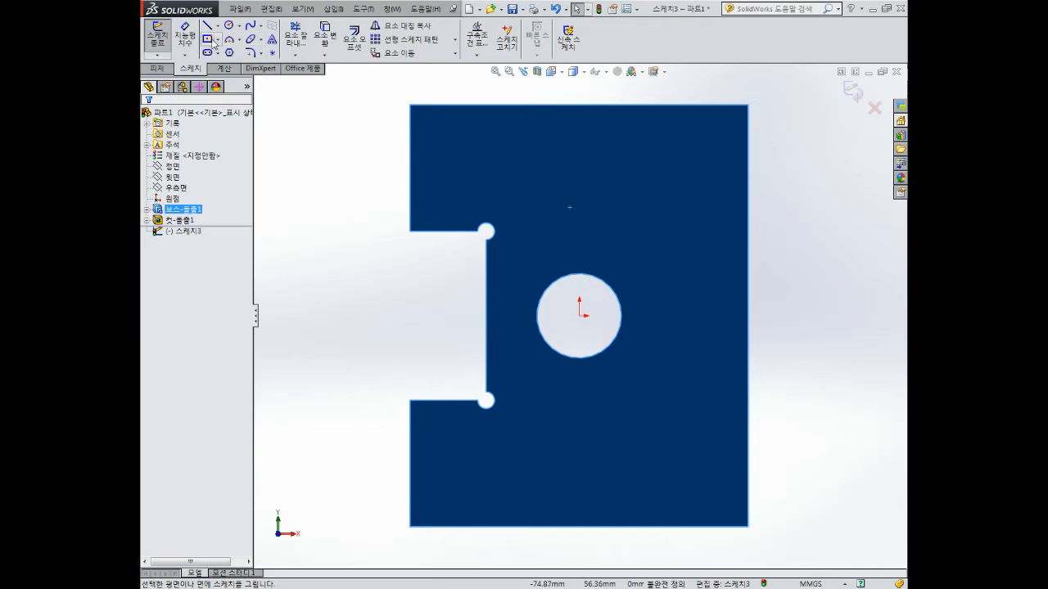
click(218, 38)
click(237, 61)
click(512, 259)
click(799, 366)
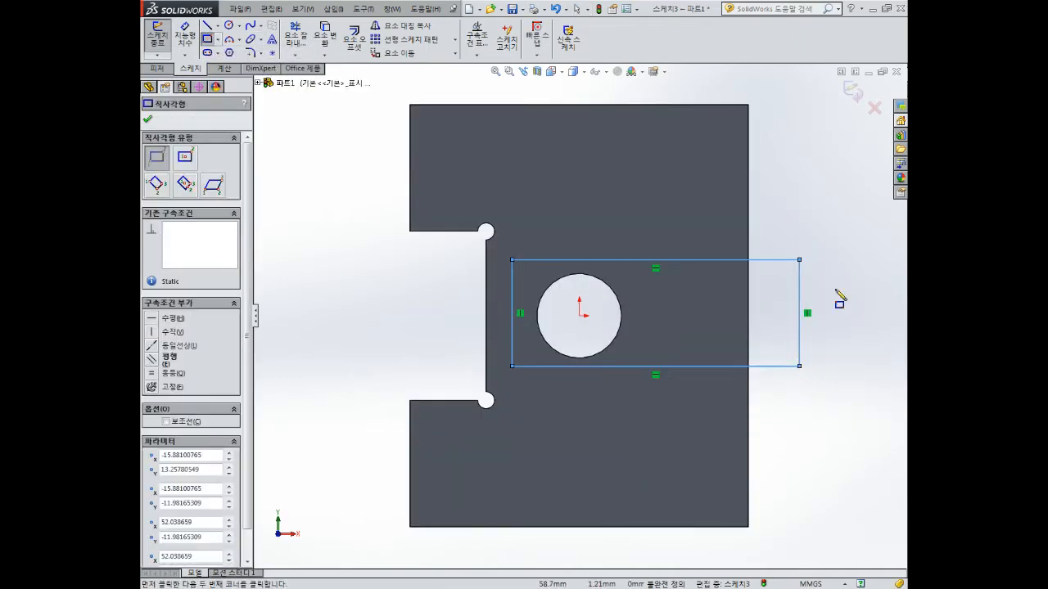
key(Escape)
Check the sketch settings in the system options and accept the dialog
click(362, 8)
click(394, 568)
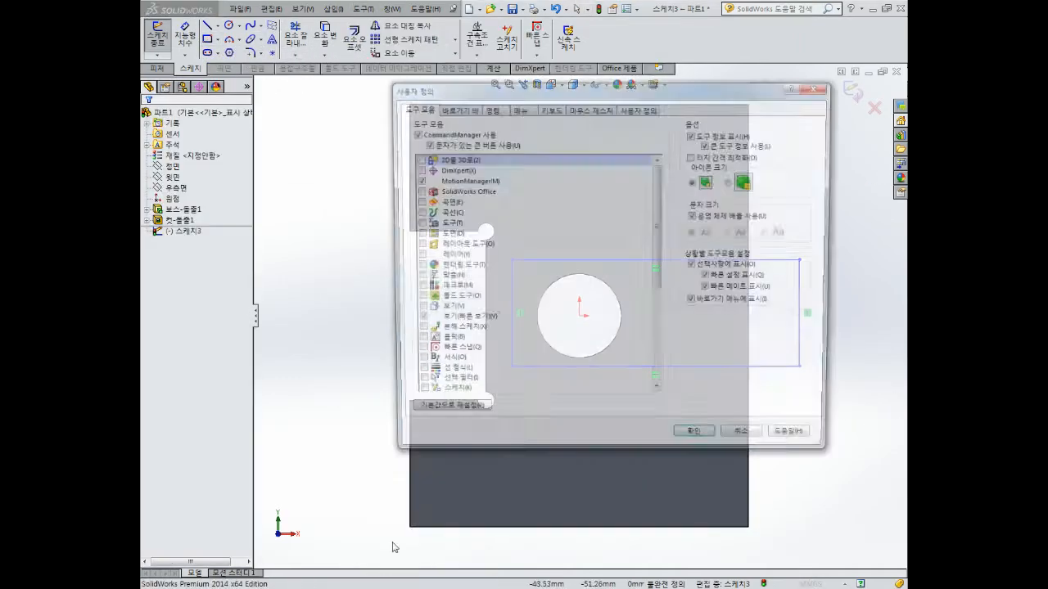
click(362, 8)
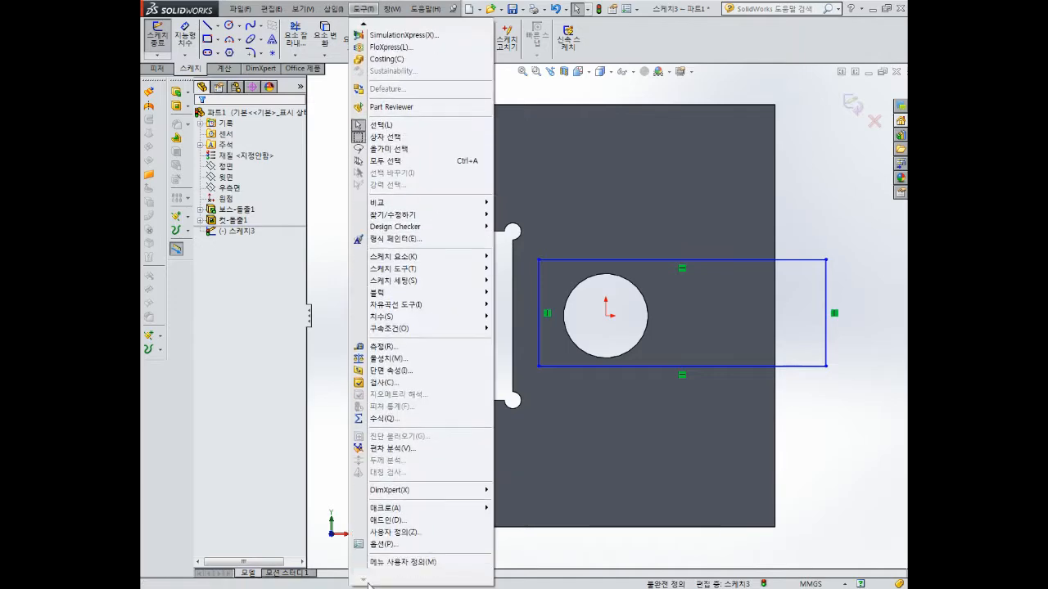
click(385, 556)
click(290, 165)
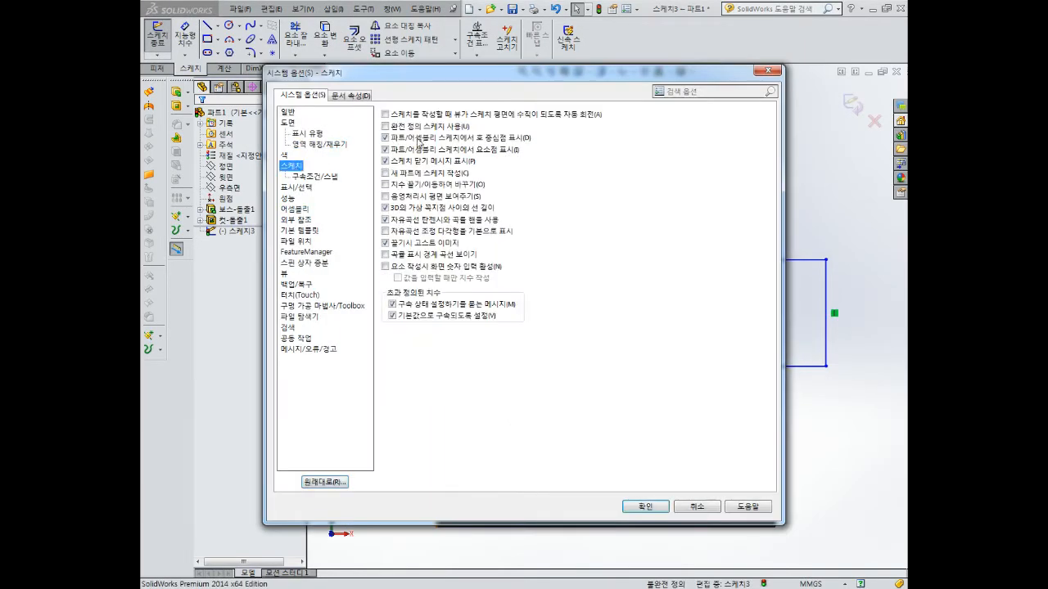
click(641, 508)
Dimension the height of the rectangle's left edge as 26 mm
scroll(751, 375, up, 3)
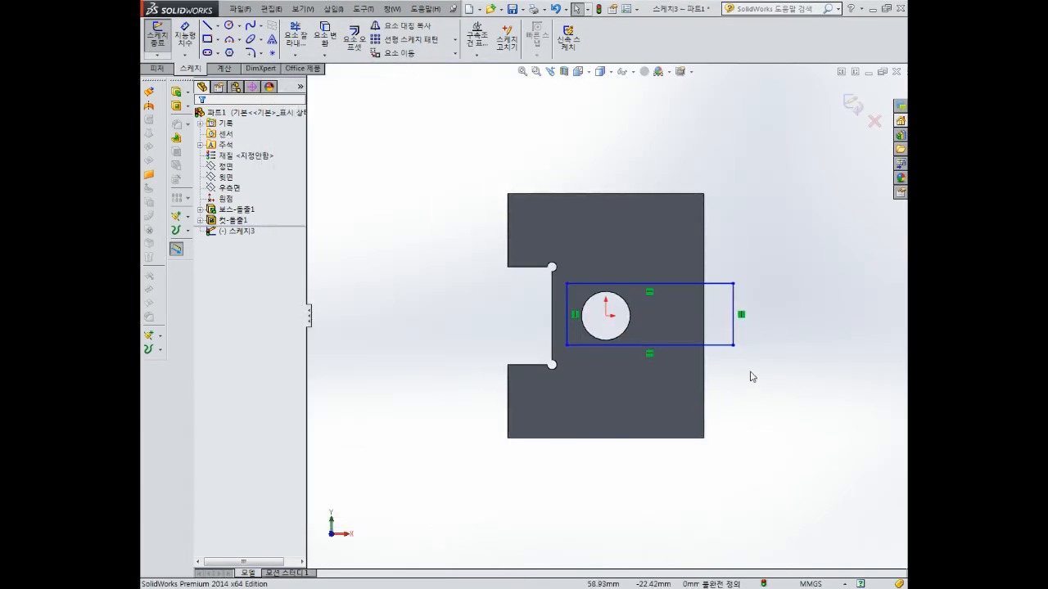
scroll(751, 374, down, 1)
right_drag(743, 377, 744, 323)
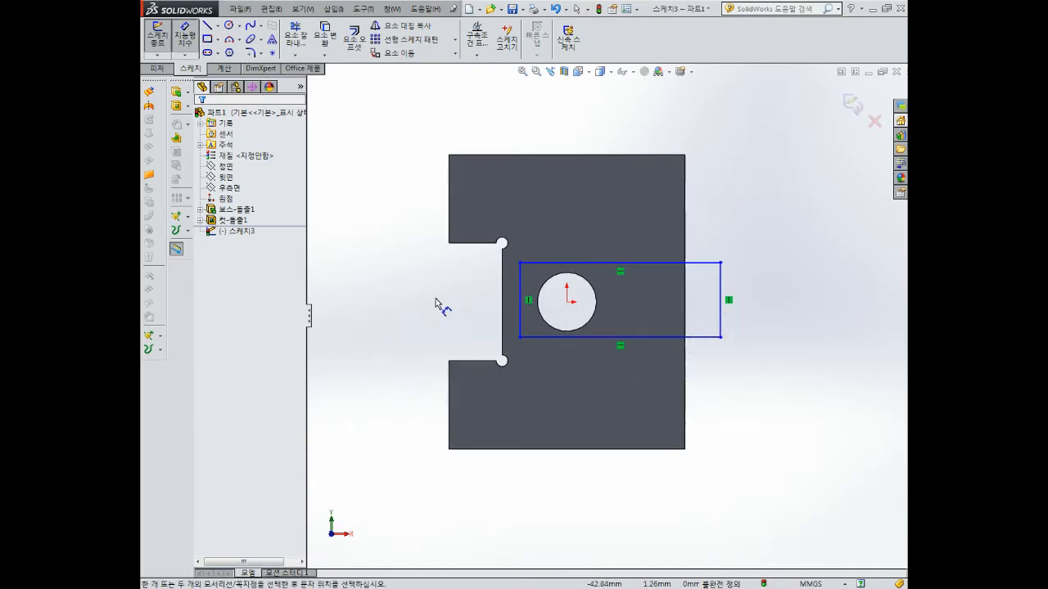
click(519, 321)
click(425, 309)
text(26)
key(Return)
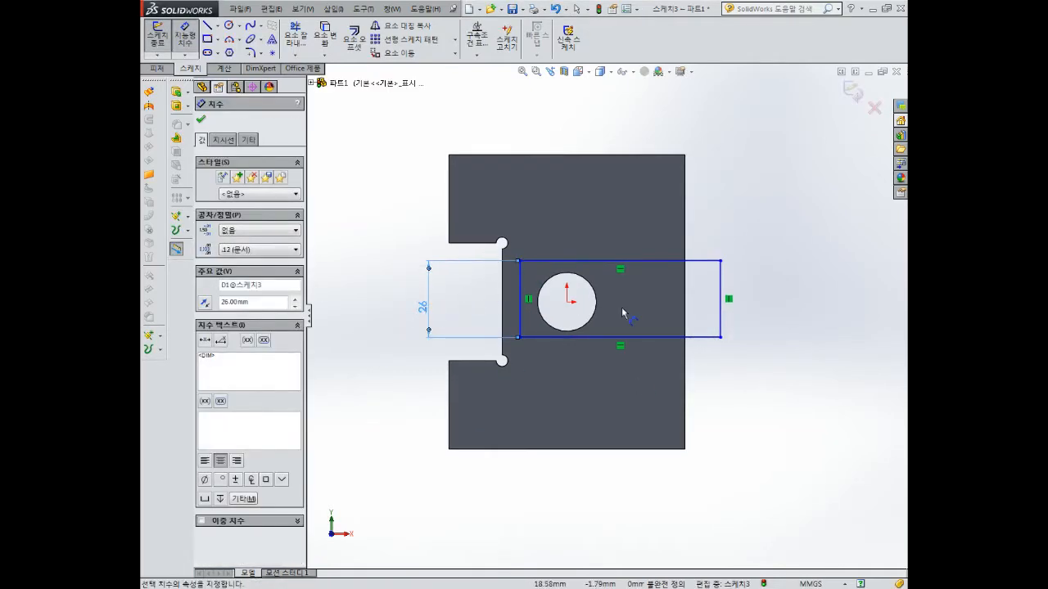
Dimension the distance from the origin to the rectangle's upper edge as 13 mm
click(566, 302)
click(542, 261)
click(473, 286)
text(13)
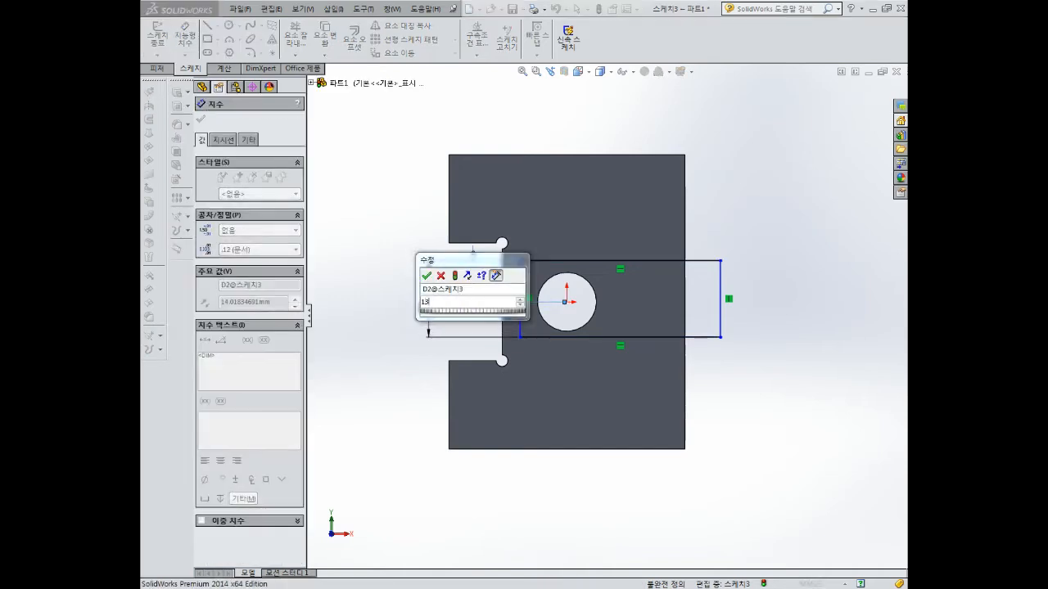
key(Return)
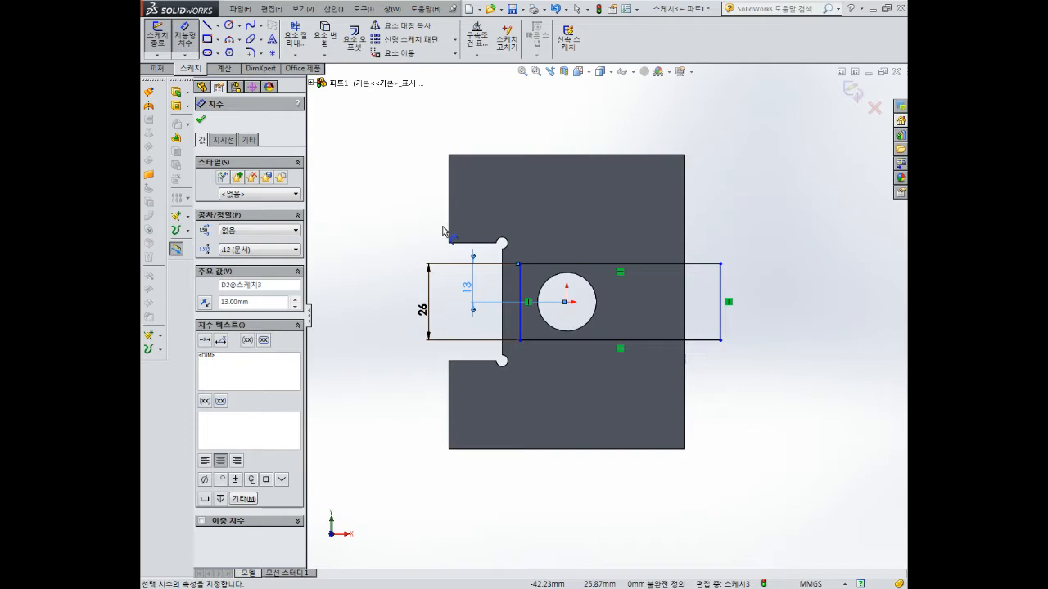
Dimension the gap between the notch's inner edge and the rectangle's left edge as 2 mm, and exit the sketch
scroll(501, 334, down, 3)
click(503, 320)
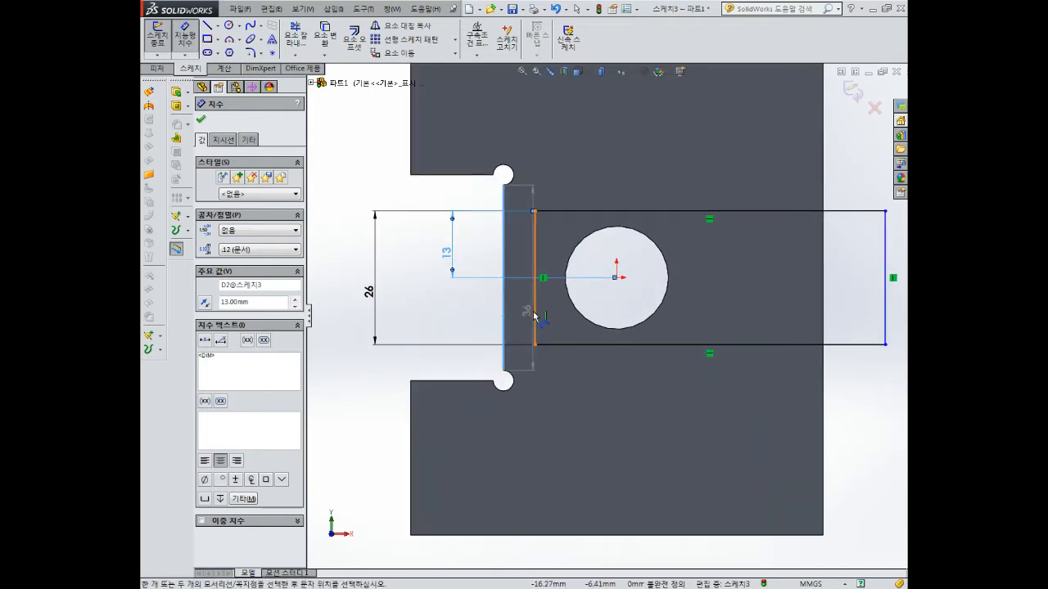
click(536, 316)
click(521, 367)
text(2)
key(Return)
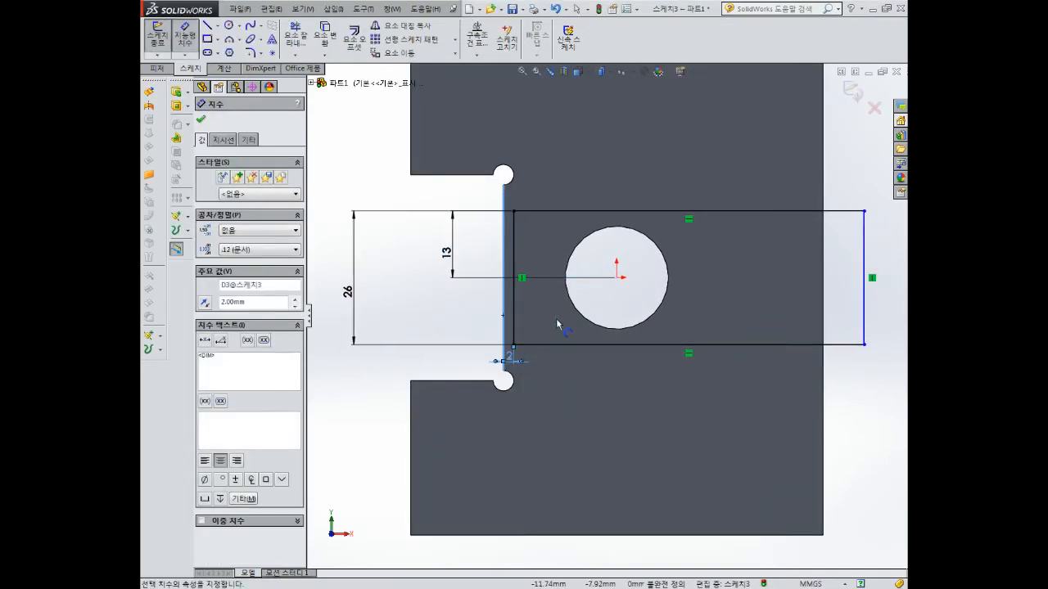
click(854, 94)
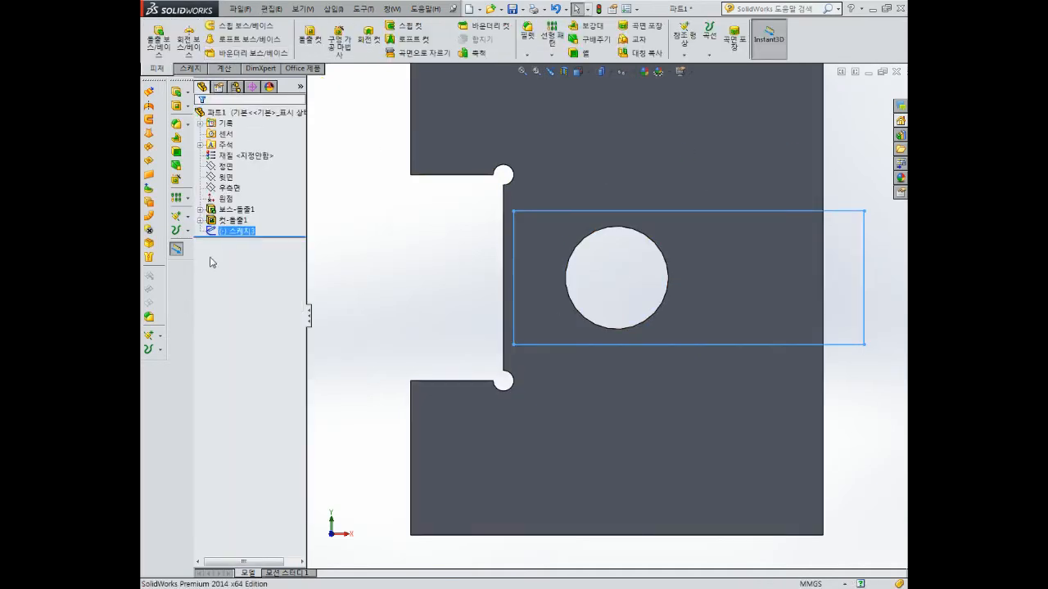
Reopen the rectangle sketch, round its two left corners with 8 mm sketch fillets, and exit the sketch
click(245, 231)
click(220, 196)
click(252, 53)
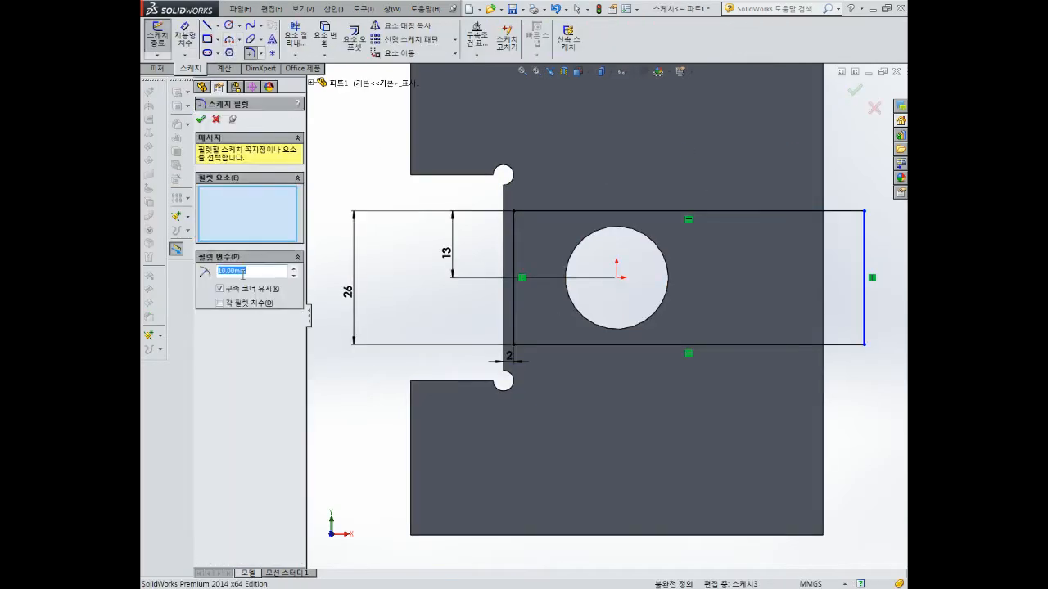
click(547, 211)
click(514, 245)
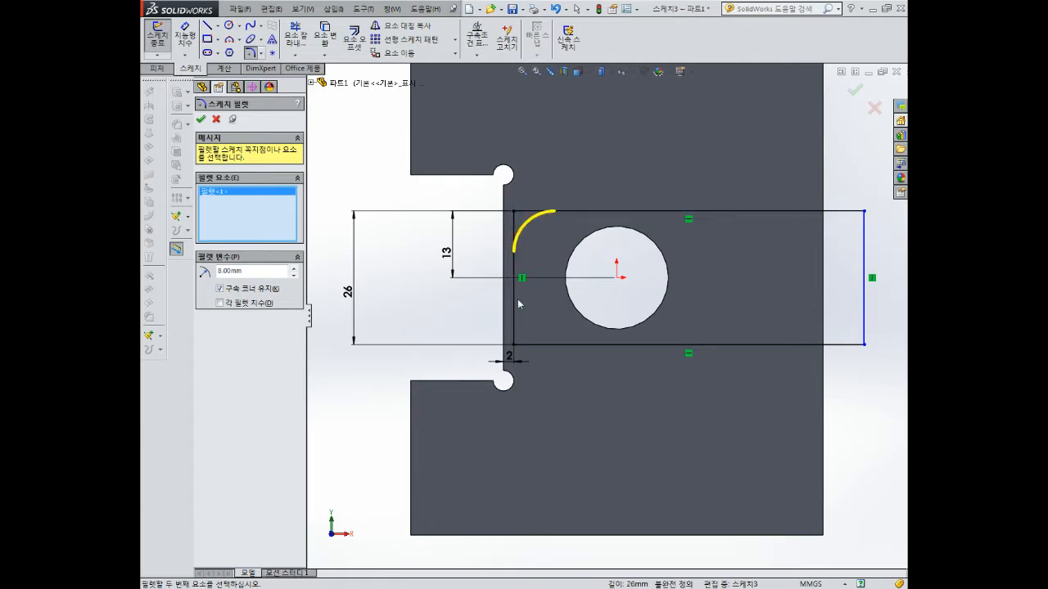
click(515, 306)
click(536, 344)
click(200, 119)
middle_drag(696, 287, 639, 180)
click(855, 89)
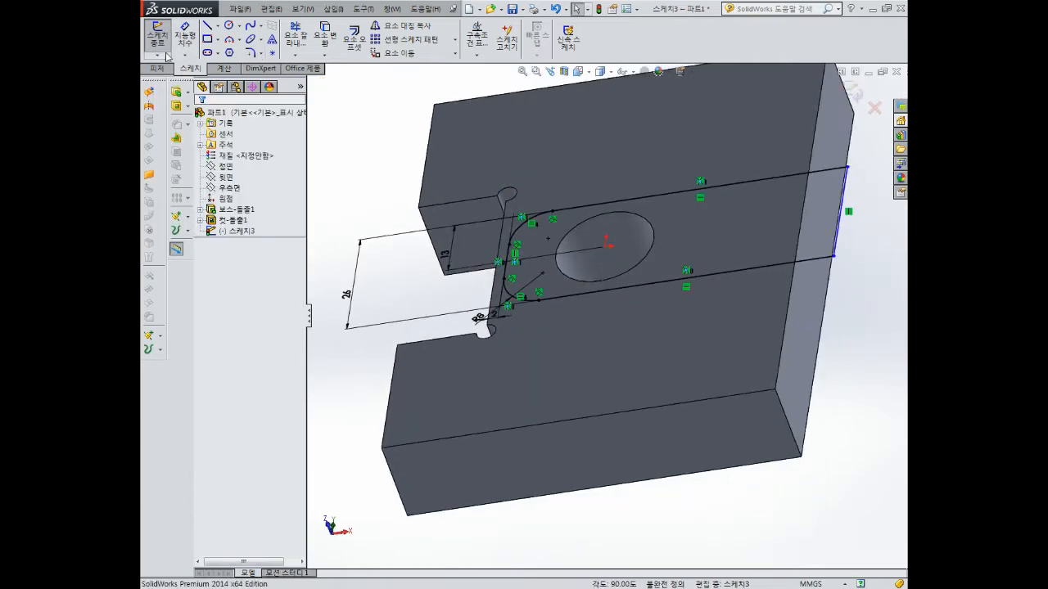
click(853, 92)
click(308, 41)
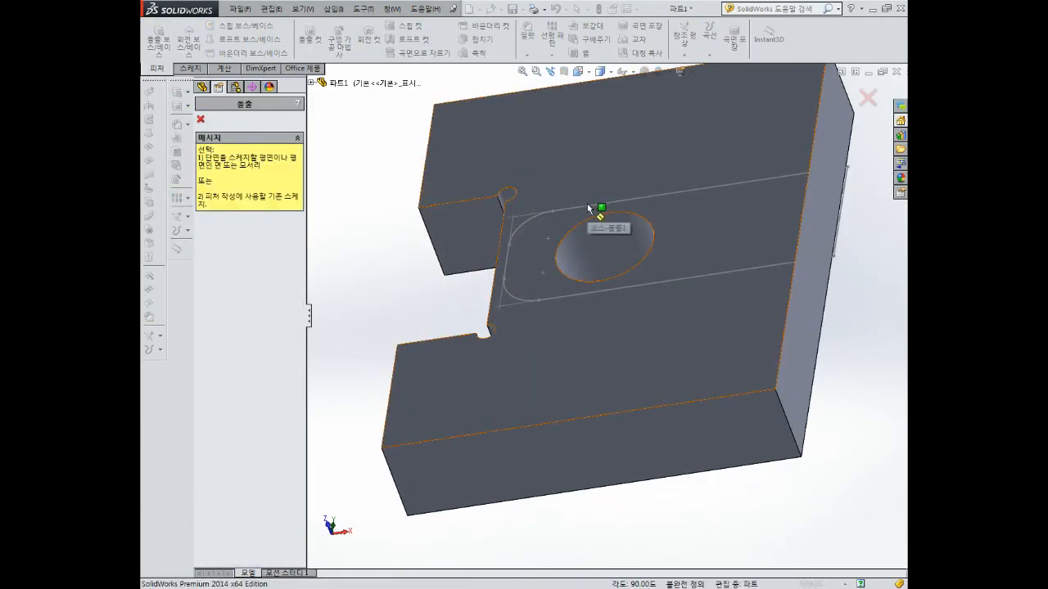
click(598, 210)
click(853, 91)
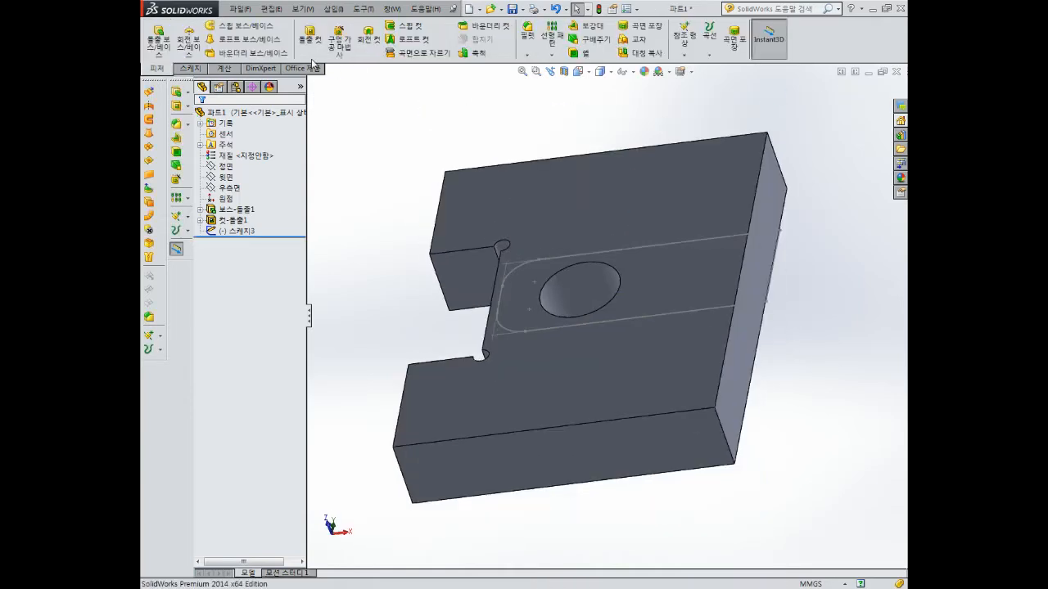
Extrude-cut the rounded rectangle sketch 5 mm deep into the plate
click(771, 280)
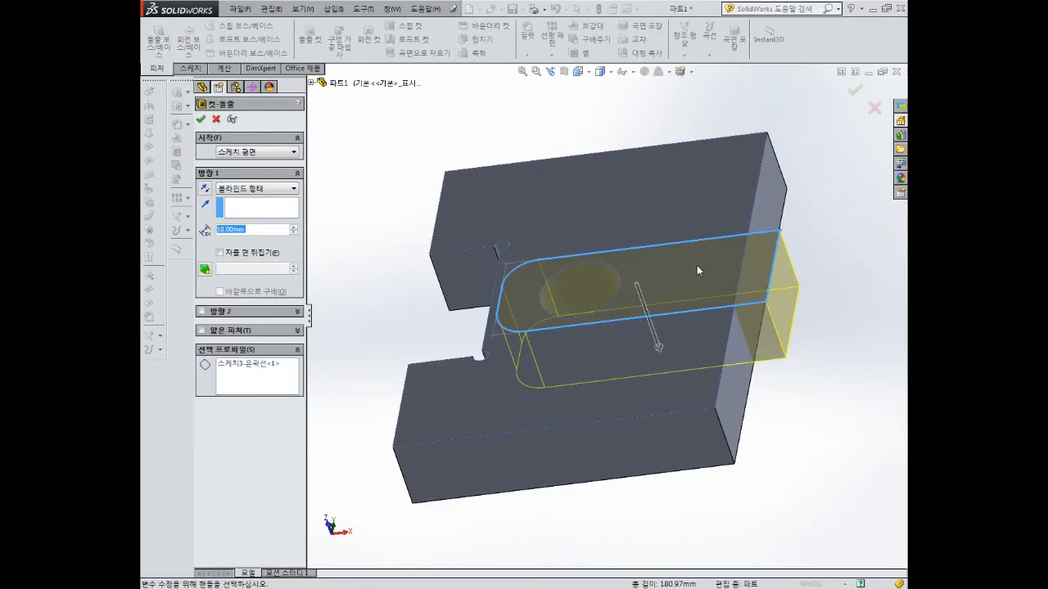
text(5)
key(Return)
key(Return)
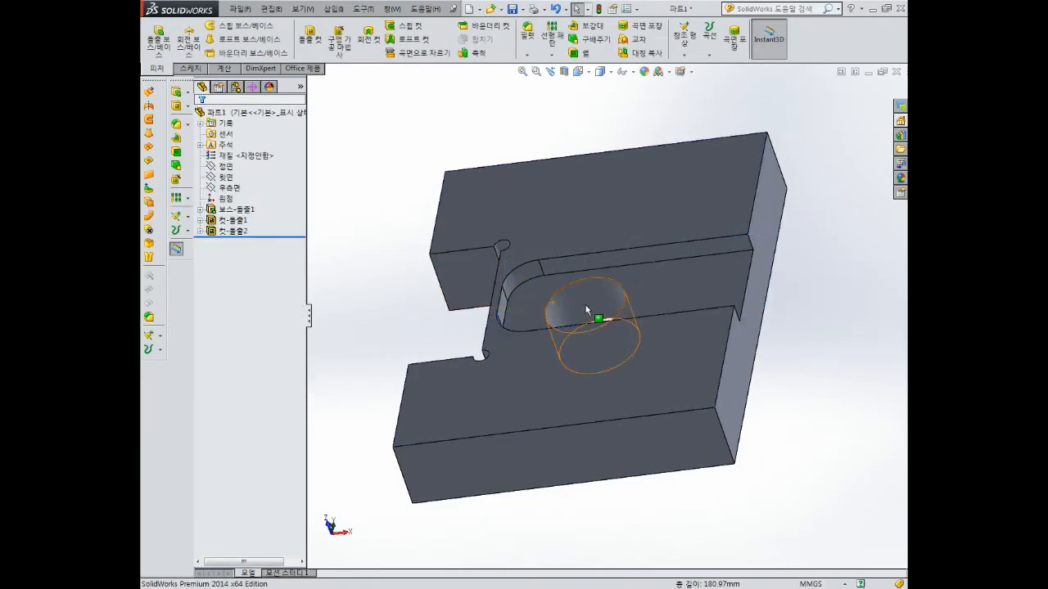
Start a sketch on the plate's back face and draw a horizontal rectangle about 20.8 mm high, from beyond the left edge into the notch
middle_drag(587, 309, 534, 250)
click(534, 252)
click(610, 204)
click(207, 38)
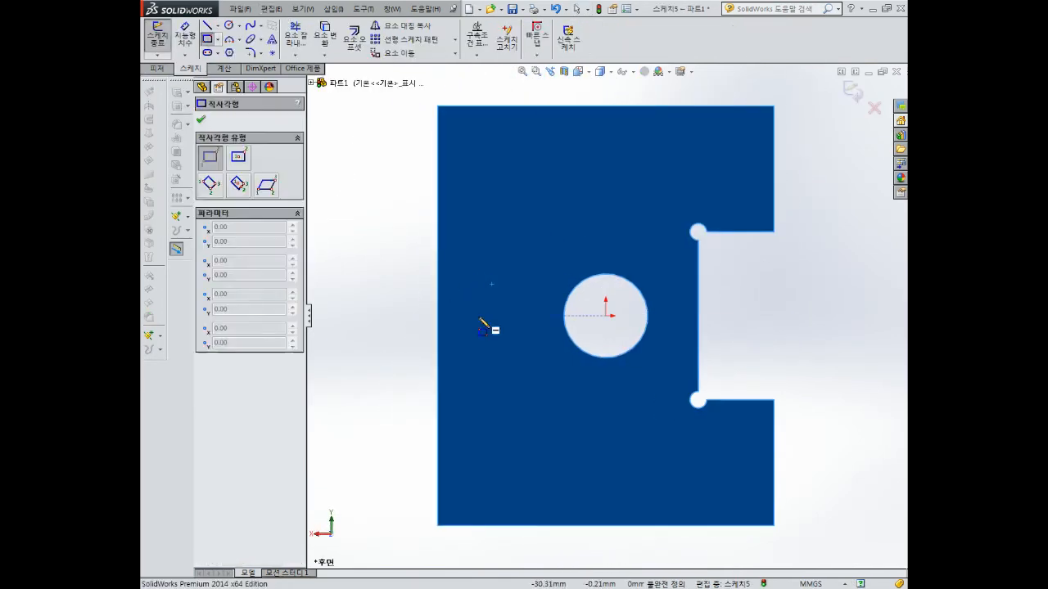
click(403, 265)
click(751, 352)
Dimension the height of the back-face rectangle as 14 mm
right_drag(816, 343, 753, 328)
click(752, 300)
click(779, 316)
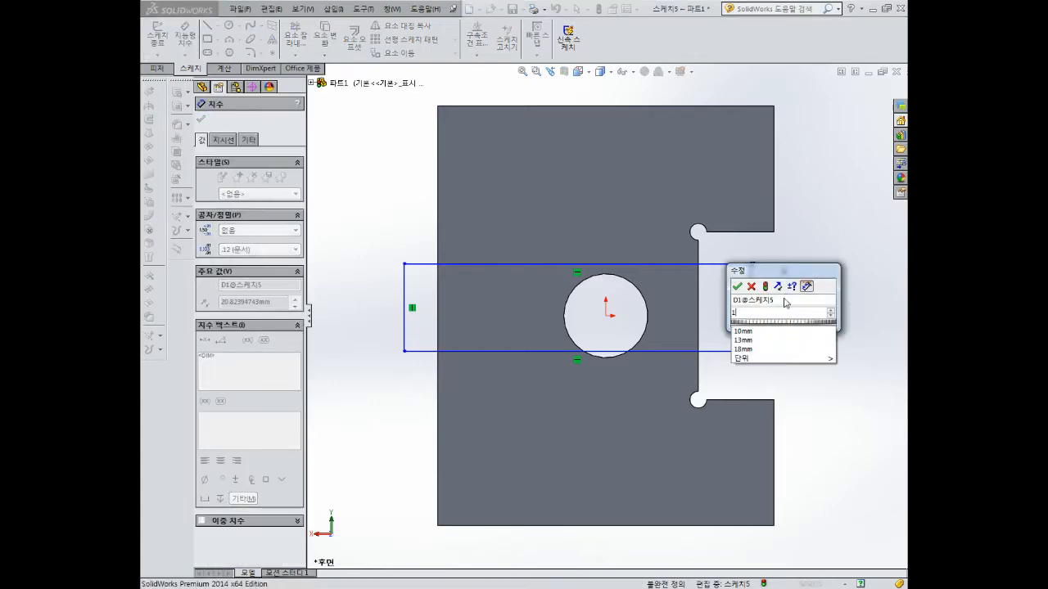
text(14)
key(Return)
Dimension the distance from the origin to the back-face rectangle's upper edge as 7 mm
click(605, 315)
click(550, 292)
click(529, 311)
text(7)
key(Return)
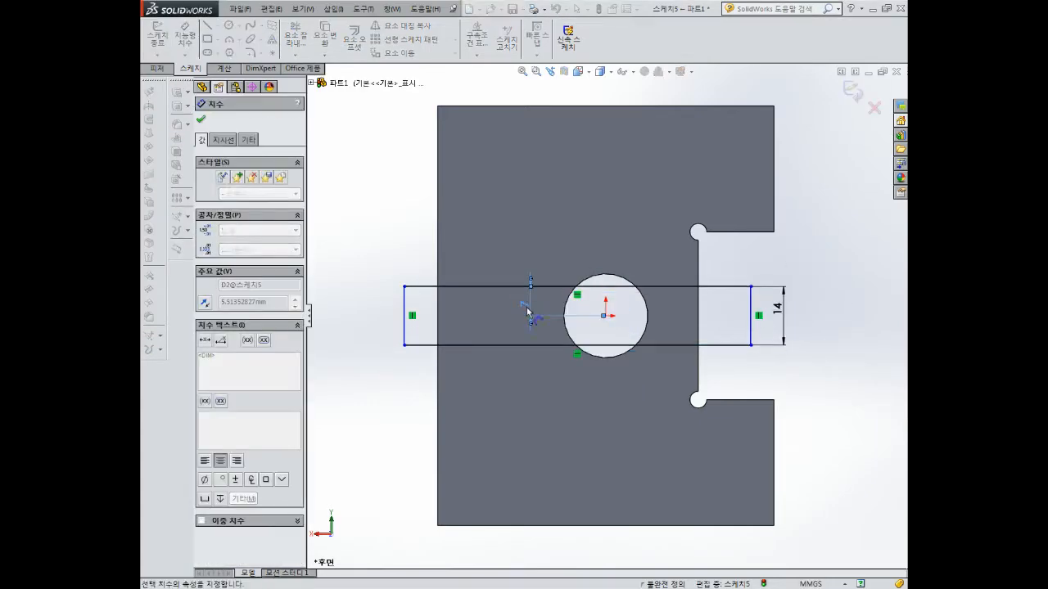
Exit the back-face sketch and extrude-cut the rectangle 5 mm deep across the plate
click(859, 97)
click(312, 34)
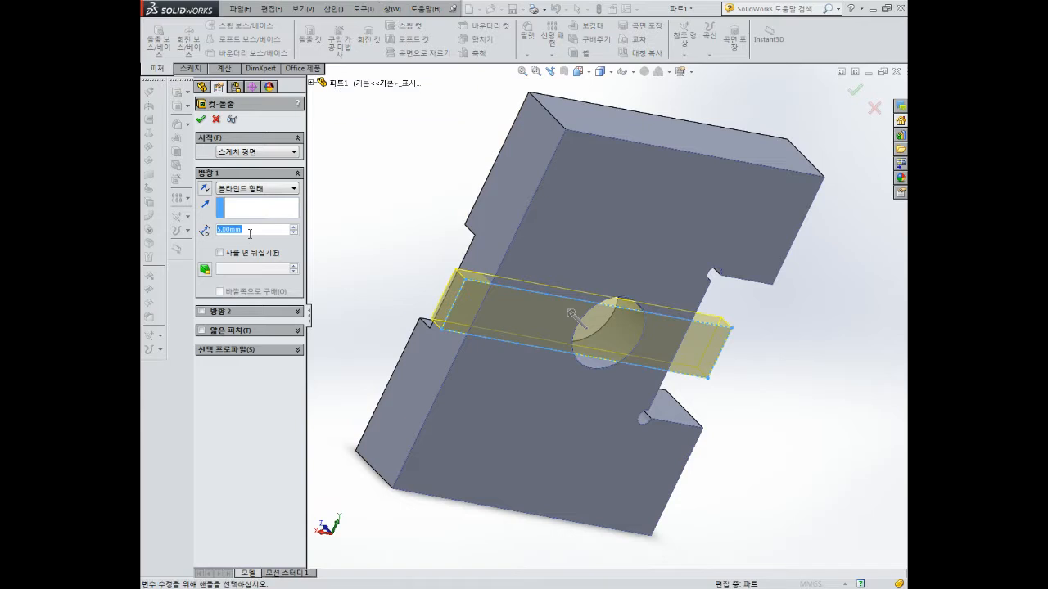
click(201, 120)
Start a sketch on the front face and draw a horizontal straight slot above the notch, with centers about 17.7 mm apart
middle_drag(597, 199, 656, 275)
click(508, 192)
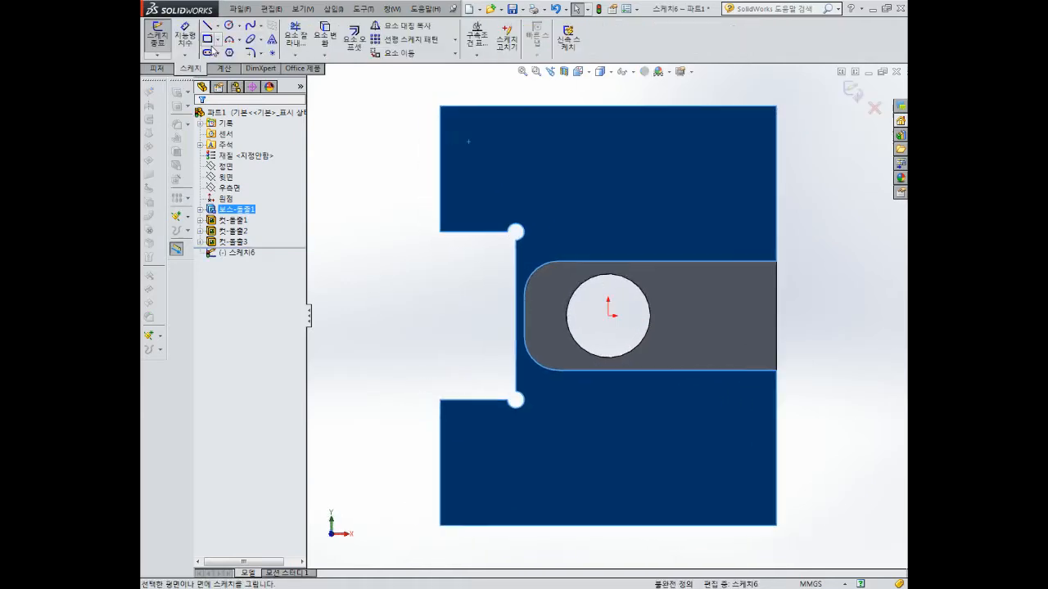
click(208, 52)
click(498, 155)
click(573, 156)
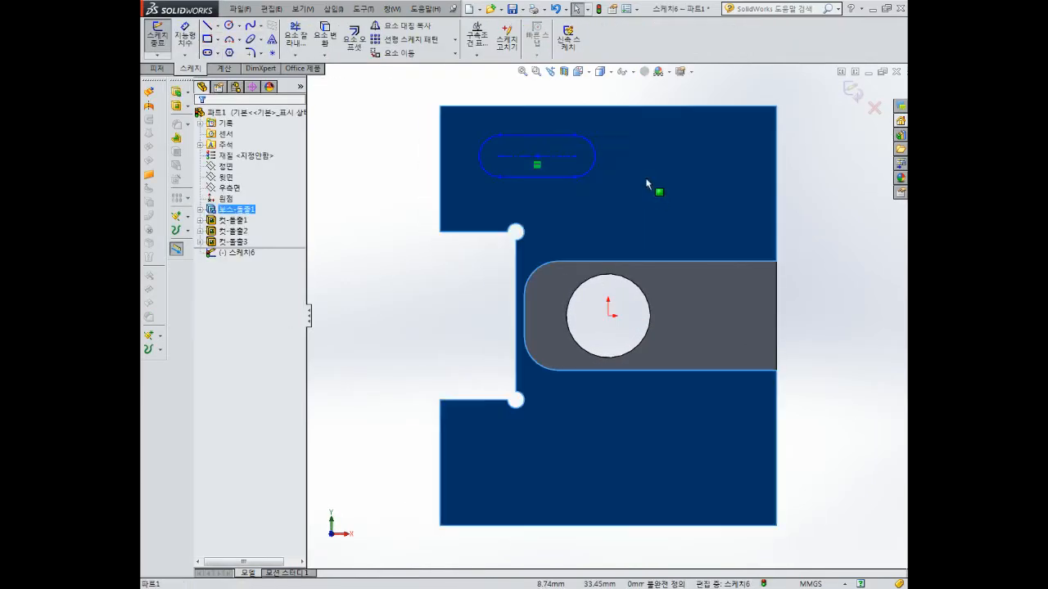
click(573, 176)
Dimension the slot's center-to-center length as 10 mm
click(561, 156)
click(546, 197)
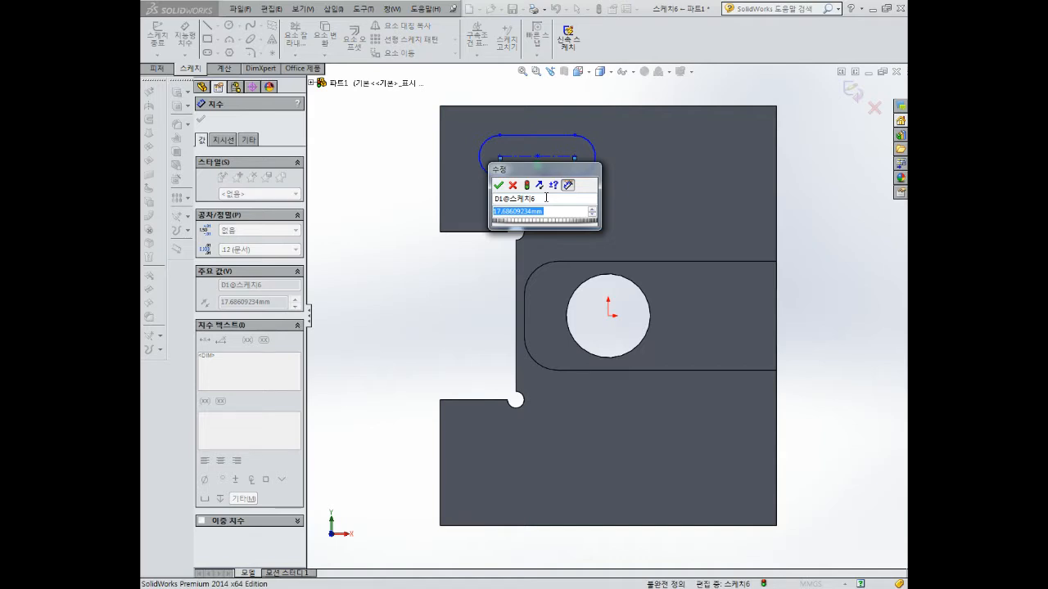
text(10)
key(Return)
Dimension the slot's end arc radius as 5 mm
click(560, 147)
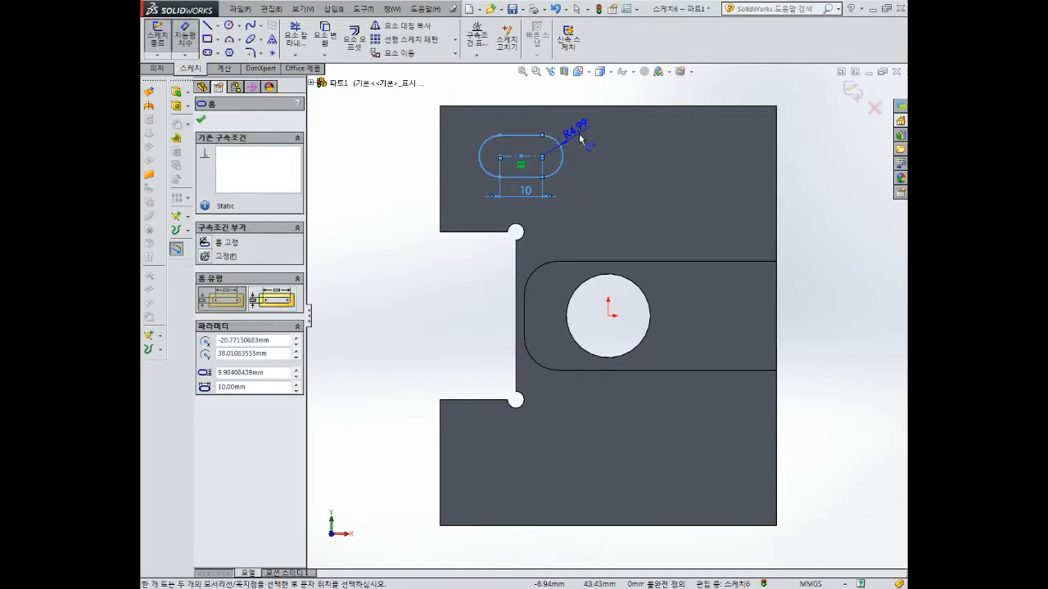
click(581, 133)
text(5)
key(Return)
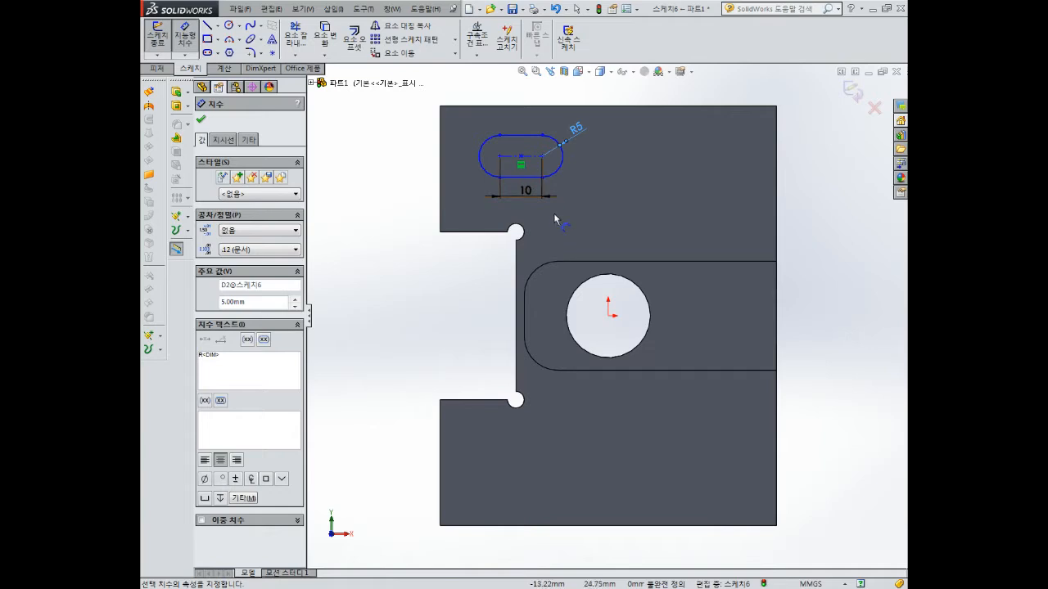
Dimension the distance from the slot's right center point to the plate's right edge as 10 mm
click(542, 155)
click(776, 163)
click(760, 200)
text(10)
key(Return)
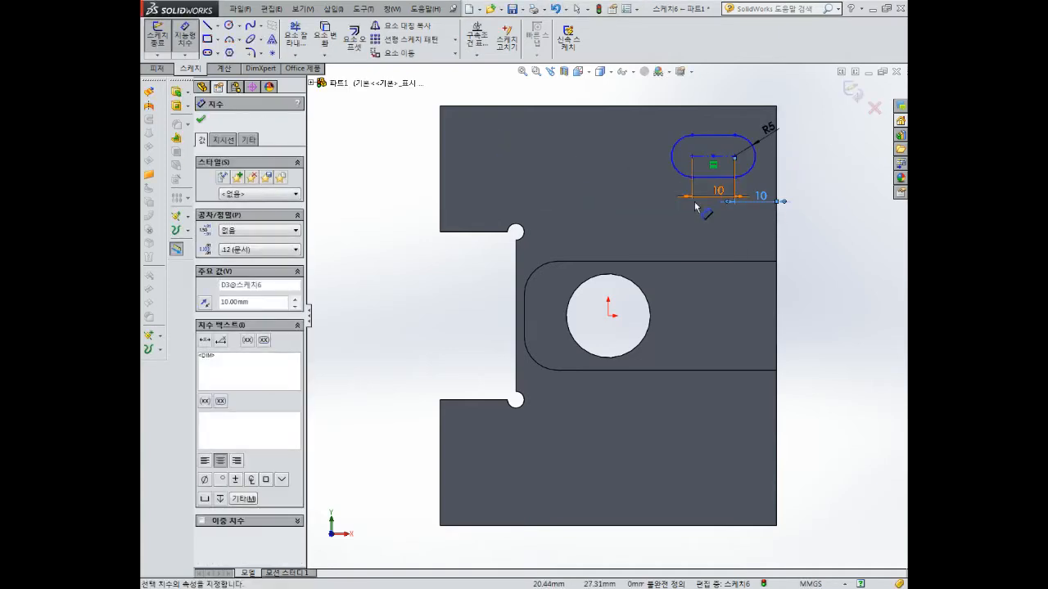
Dimension the vertical distance from the slot's right center point to the origin as 40 mm
click(734, 156)
click(608, 315)
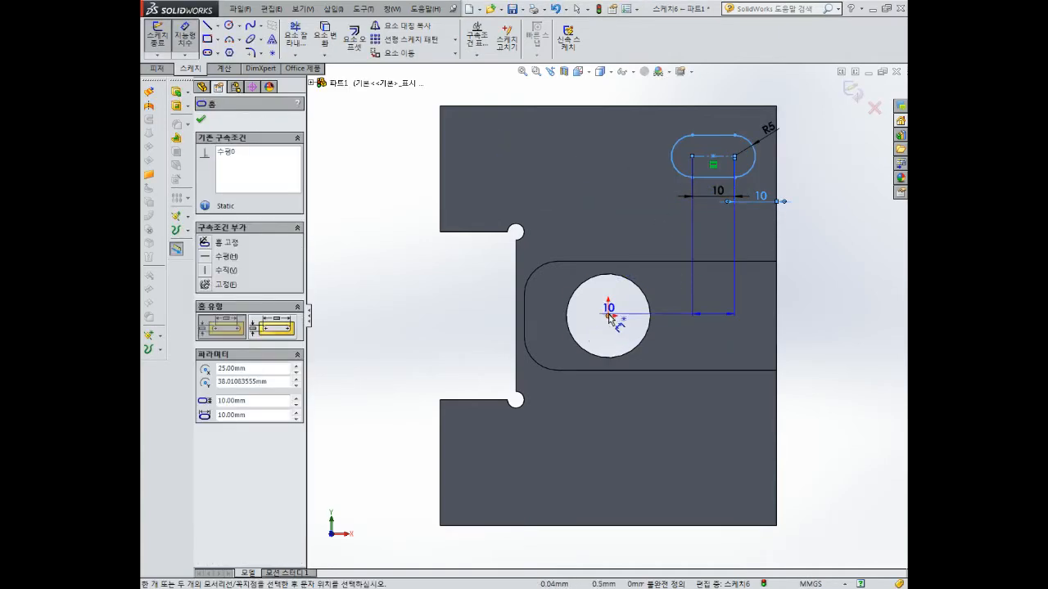
click(827, 249)
text(40)
key(Return)
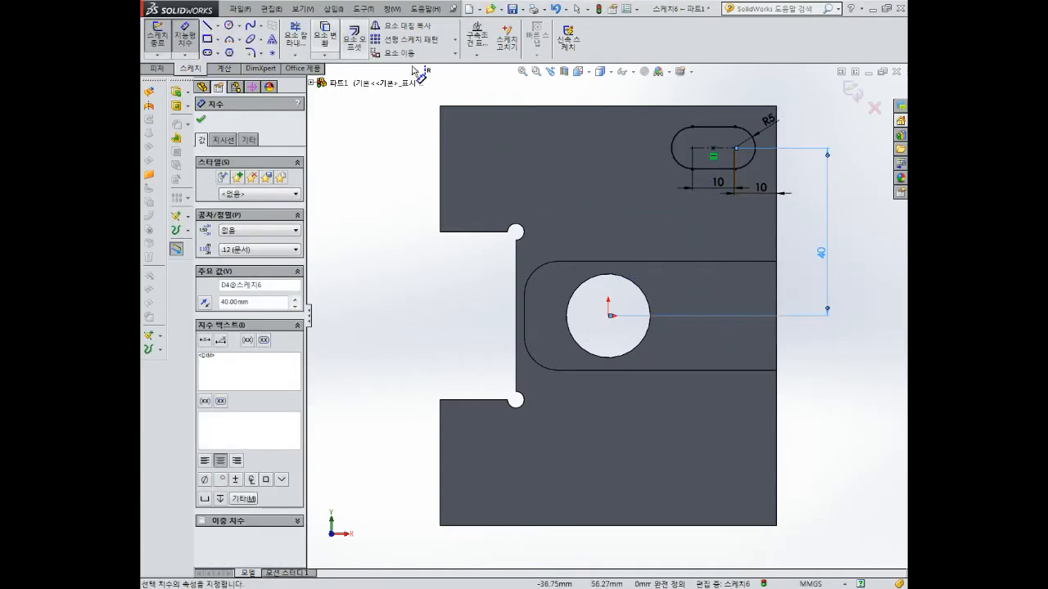
click(208, 26)
click(671, 148)
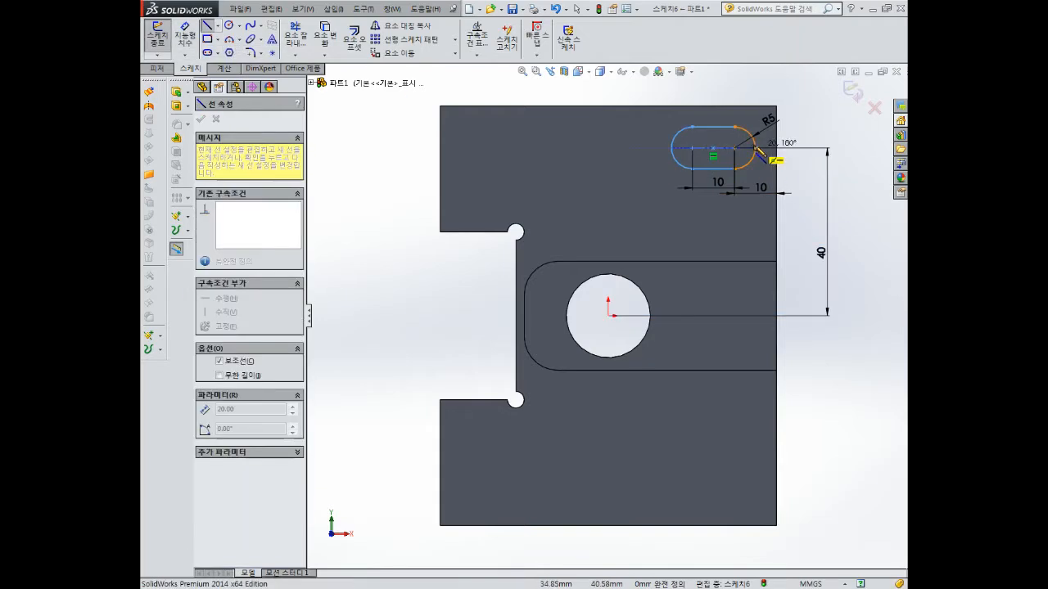
click(755, 149)
click(185, 35)
click(672, 148)
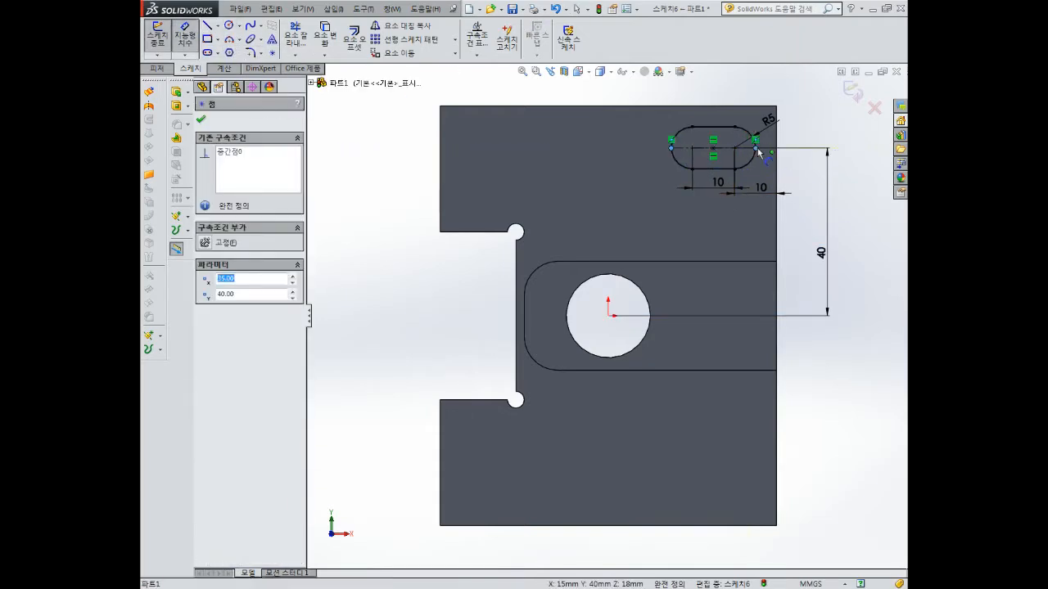
click(755, 149)
click(685, 149)
key(Delete)
key(Escape)
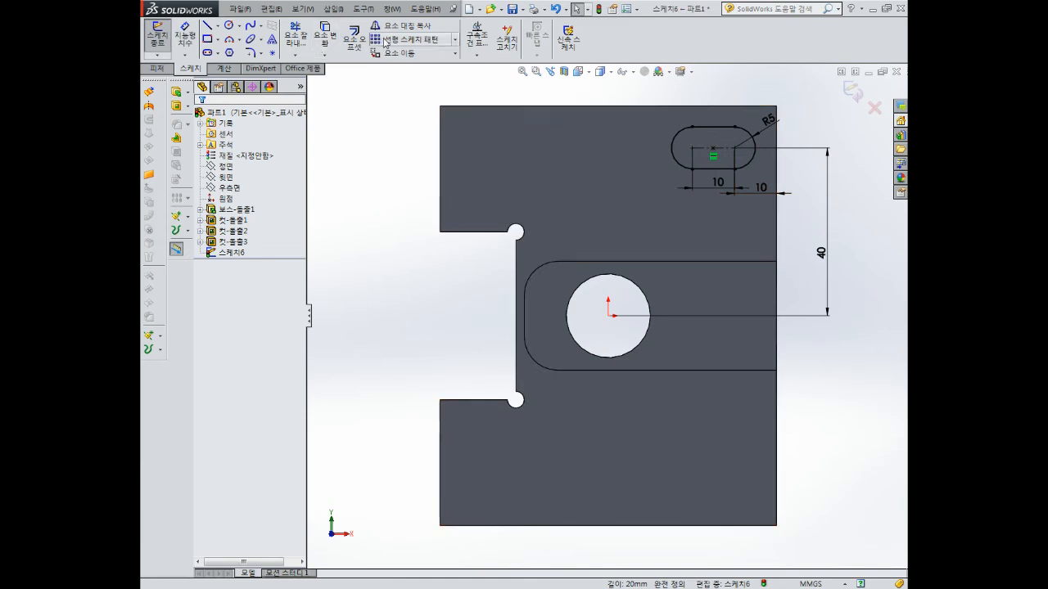
Create a linear sketch pattern of the slot with 2 instances 50 mm apart leftward and 2 instances 80 mm apart downward
click(411, 39)
click(682, 139)
click(204, 153)
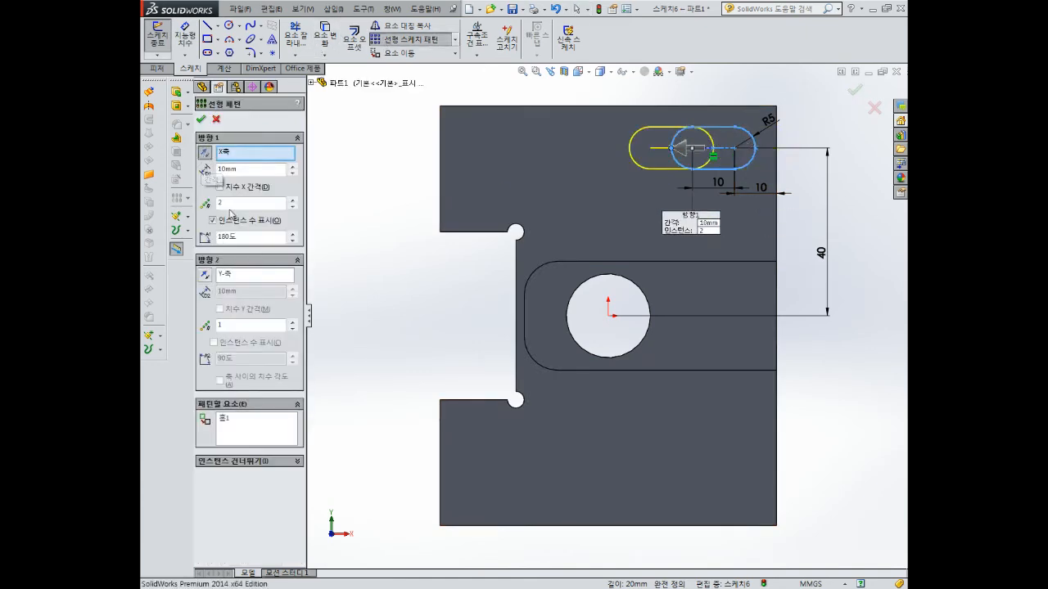
text(50)
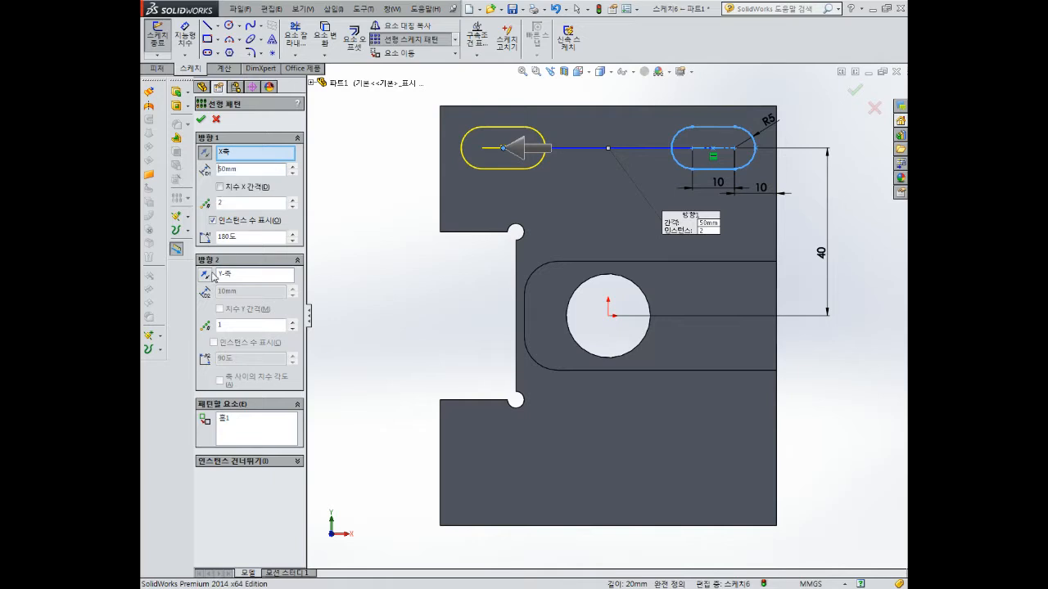
click(205, 275)
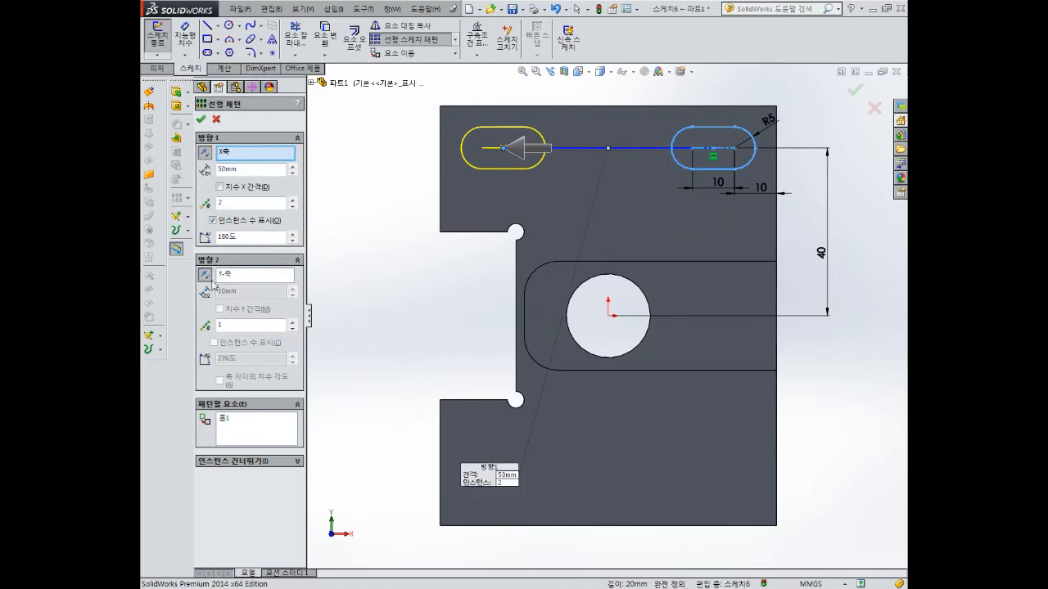
key(BackSpace)
text(2)
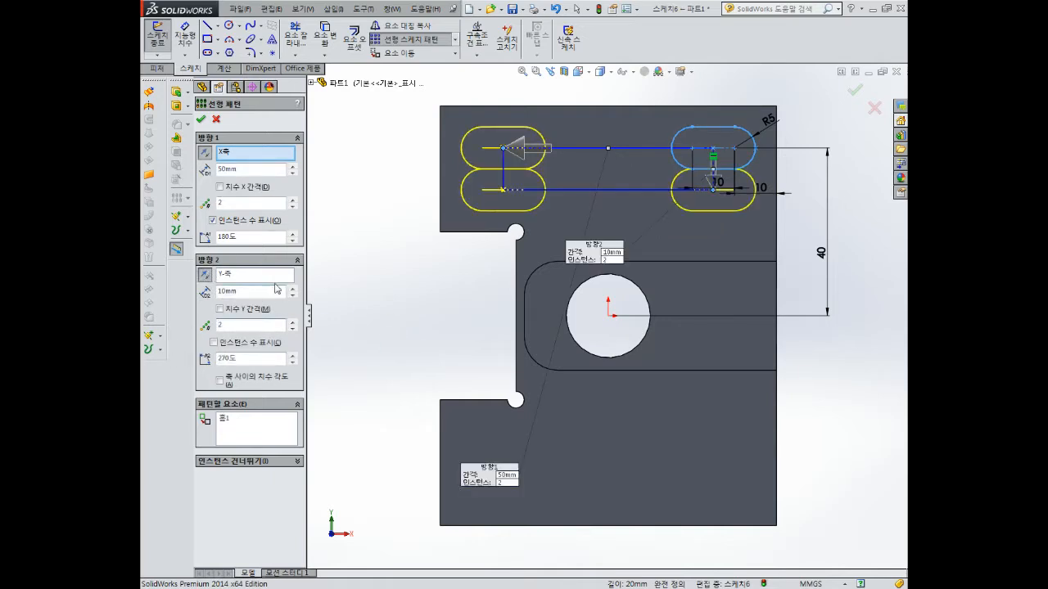
text(80)
click(202, 119)
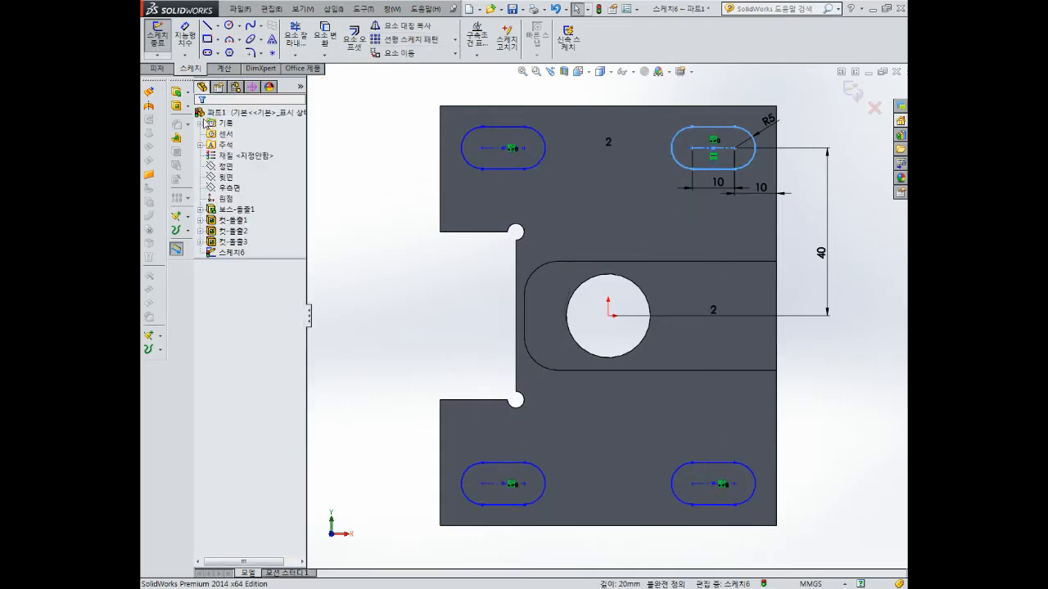
Finish the sketch and cut-extrude the four slots completely through the plate
middle_drag(866, 193, 861, 128)
click(854, 91)
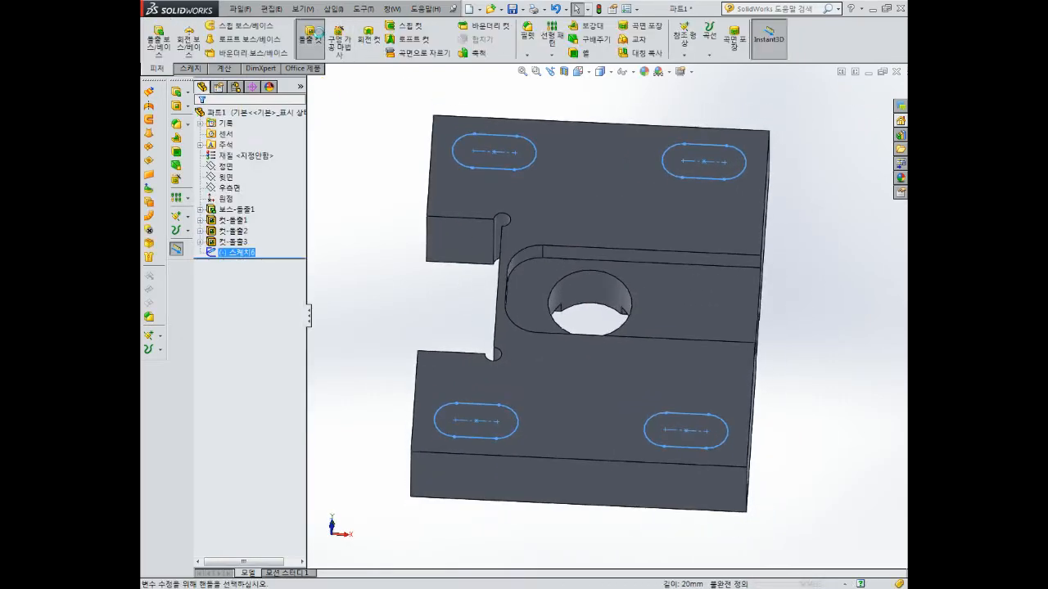
click(312, 40)
click(250, 188)
click(227, 207)
click(201, 119)
Chamfer the plate's four outer corner edges by 5 mm at 45 degrees
middle_drag(597, 205, 610, 311)
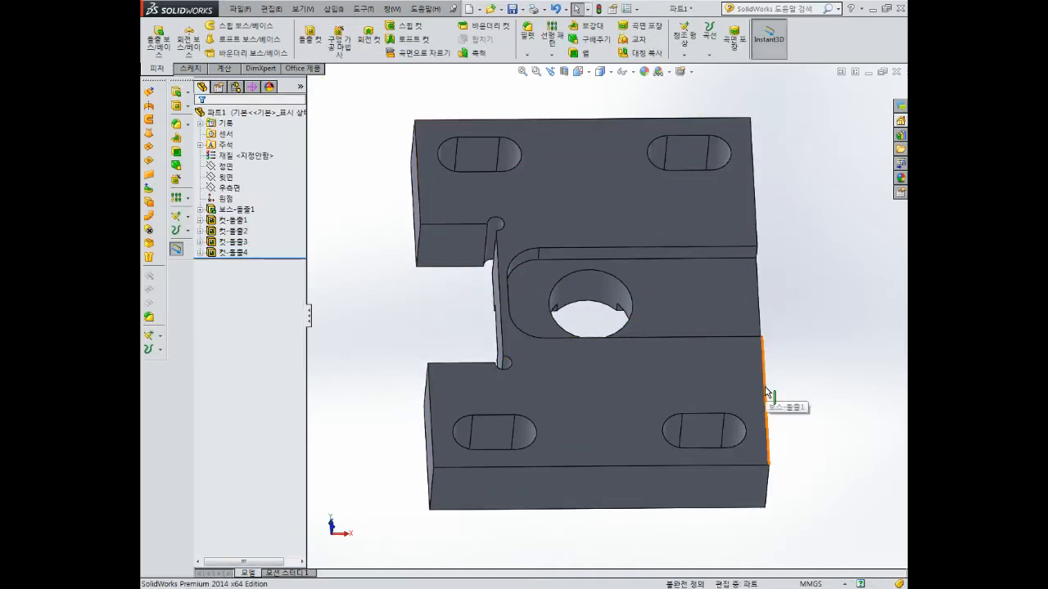
middle_drag(655, 323, 670, 325)
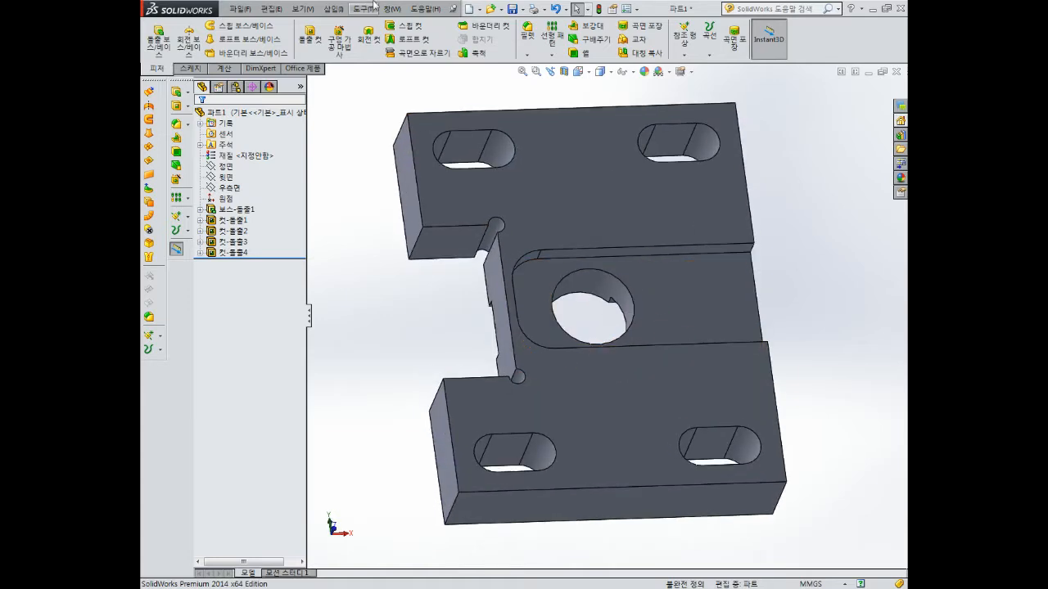
click(540, 55)
click(547, 77)
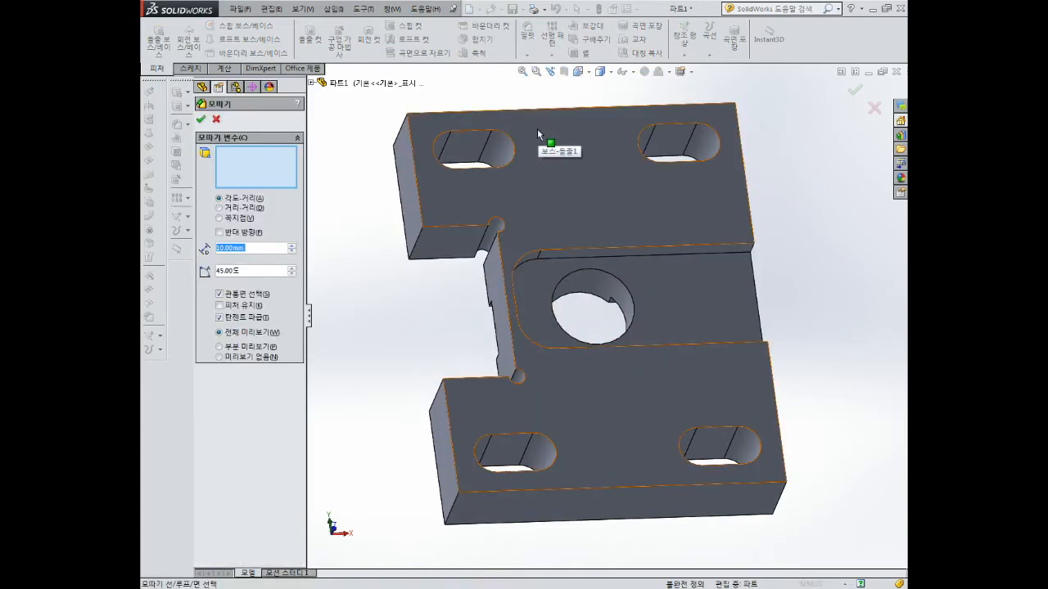
click(453, 508)
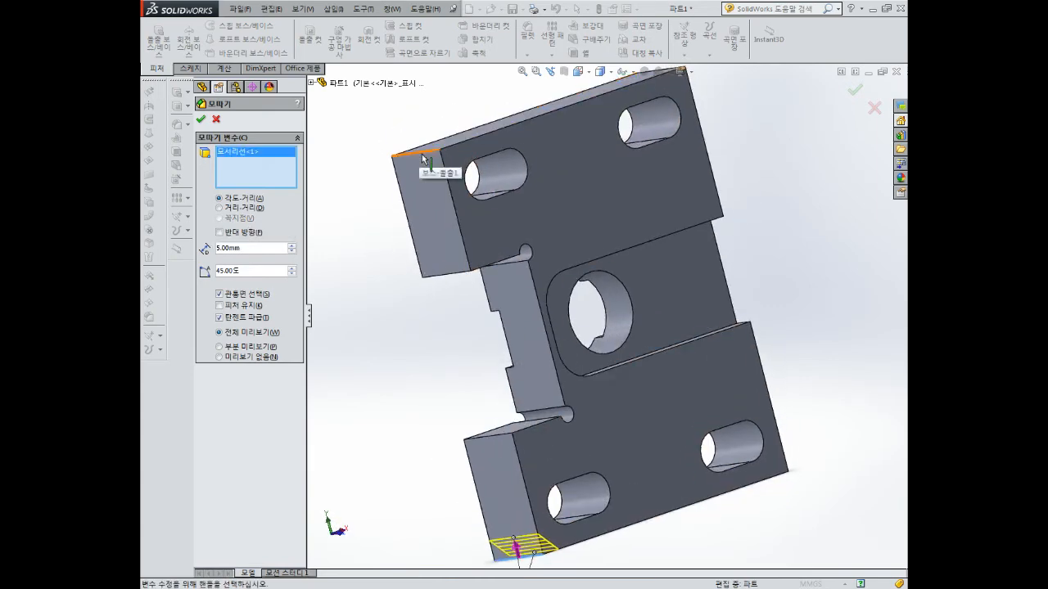
click(423, 156)
scroll(619, 202, down, 2)
click(619, 197)
scroll(619, 197, up, 3)
middle_drag(755, 537, 753, 475)
scroll(753, 475, down, 3)
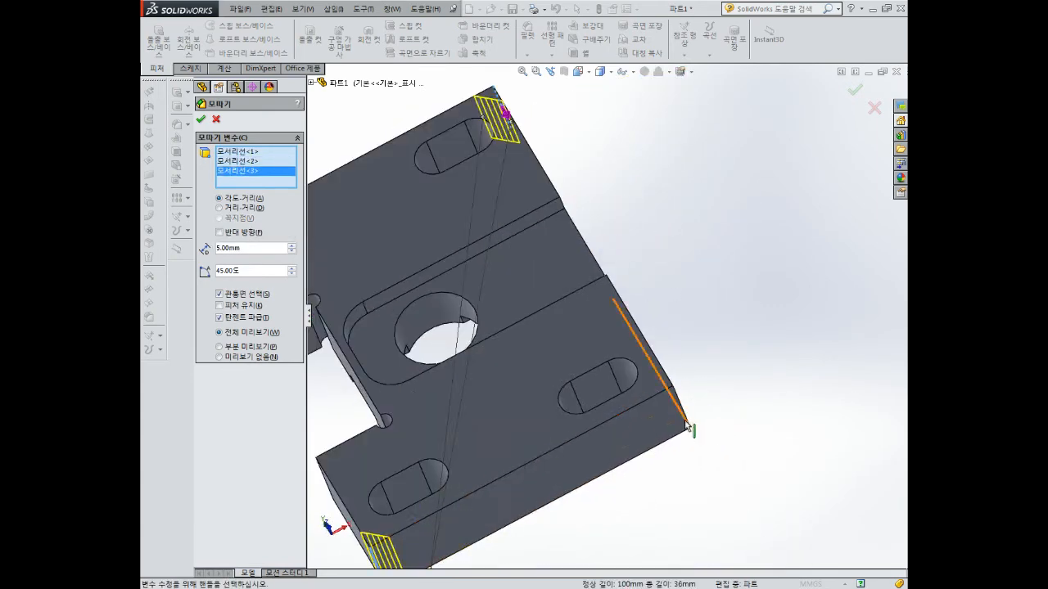
click(678, 412)
click(201, 118)
Start the Hole Wizard and place two hole positions on the notch's inner face
scroll(496, 285, up, 3)
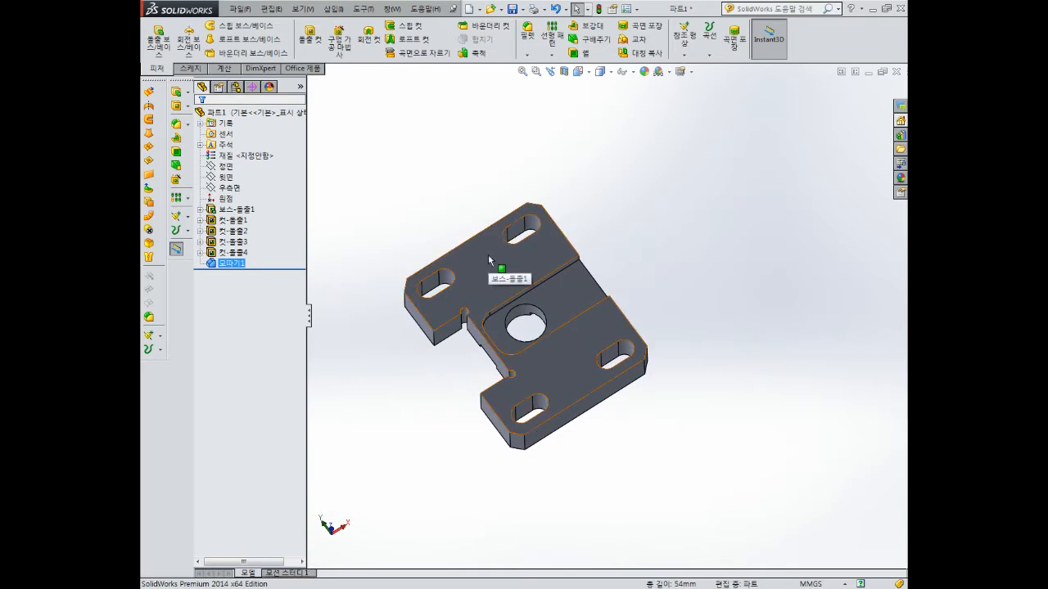
middle_drag(489, 255, 531, 208)
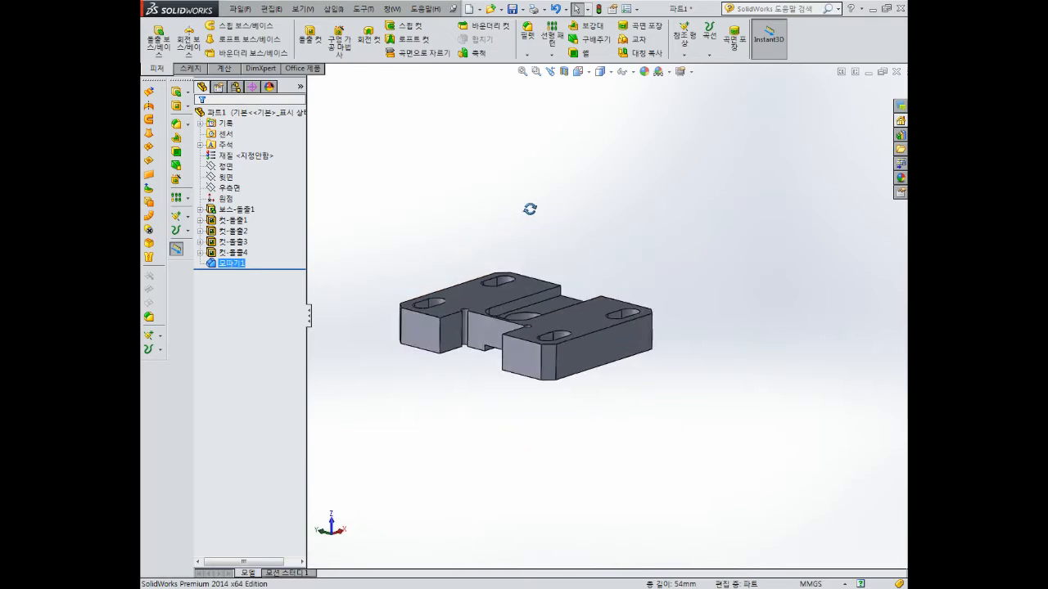
scroll(442, 290, down, 3)
click(340, 39)
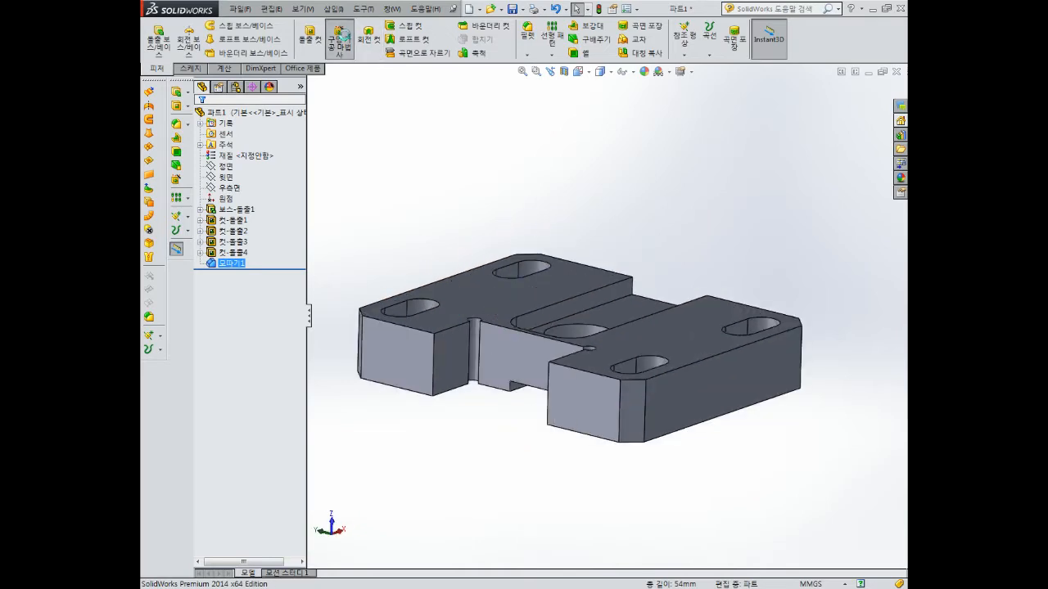
click(505, 359)
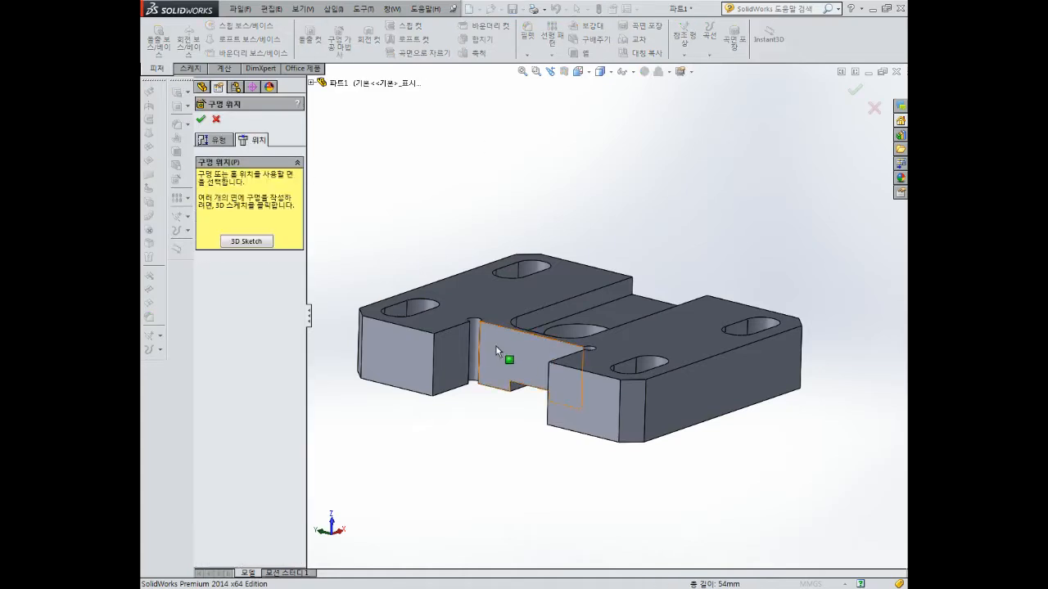
key(Escape)
key(ctrl+8)
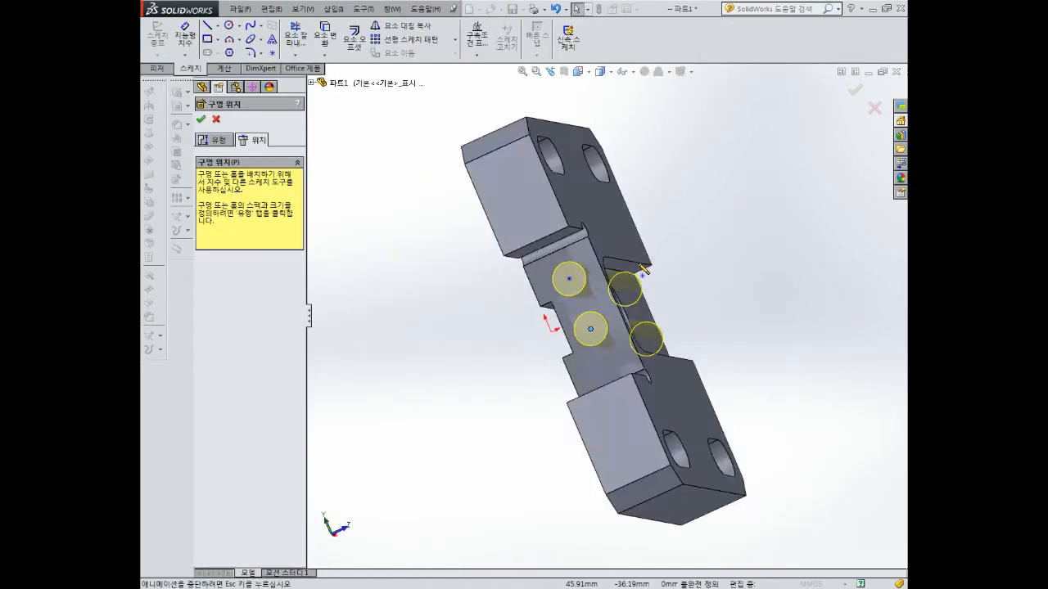
Add a vertical relation between the two hole center points
click(512, 220)
ctrl+click(512, 320)
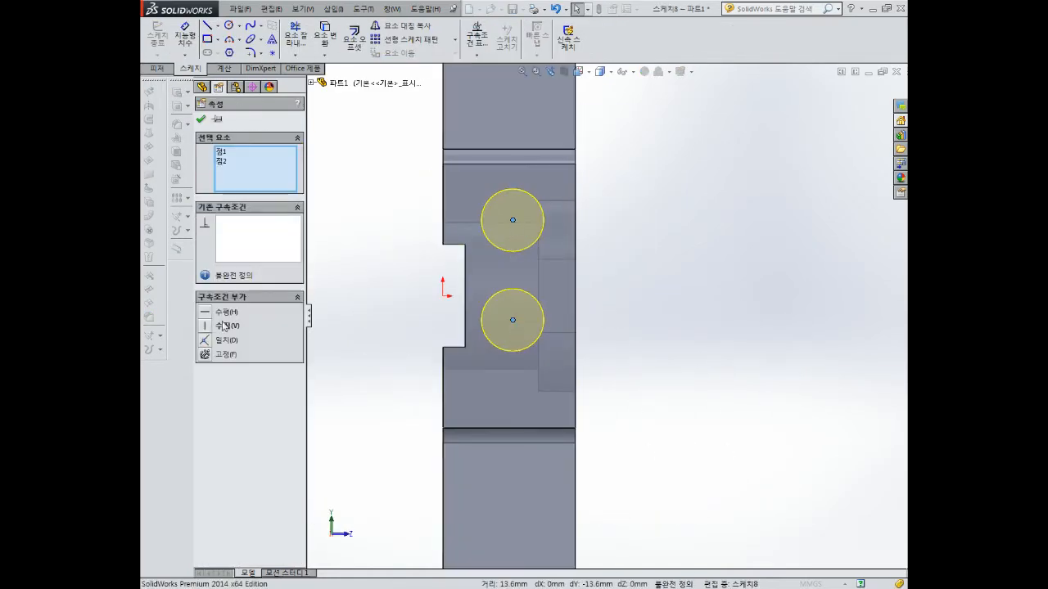
click(409, 336)
Dimension the spacing between the two hole centers as 26 mm
right_drag(677, 329, 681, 262)
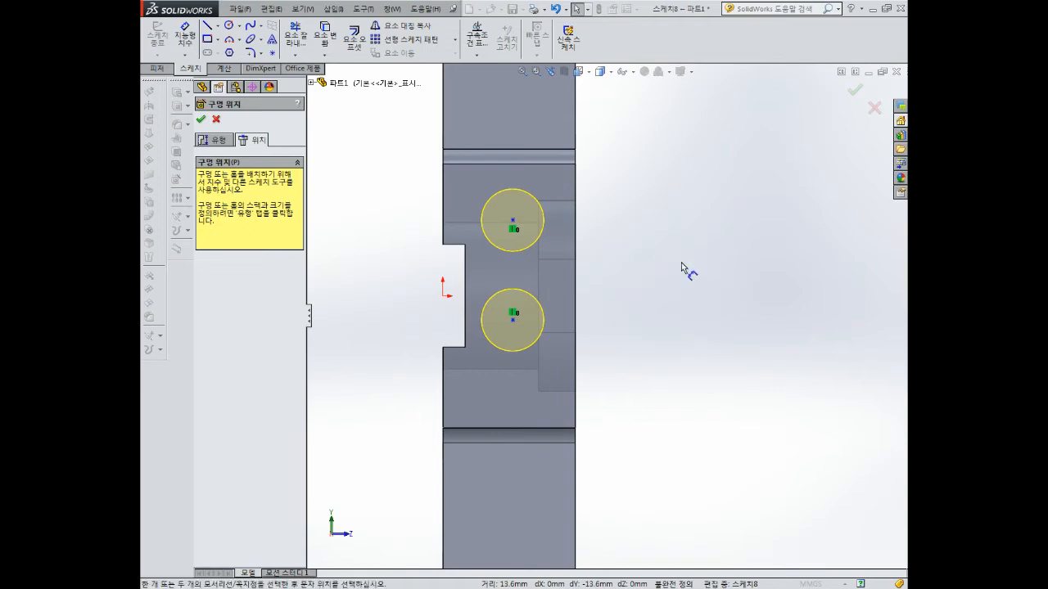
click(515, 221)
click(513, 319)
click(619, 281)
text(26)
key(Return)
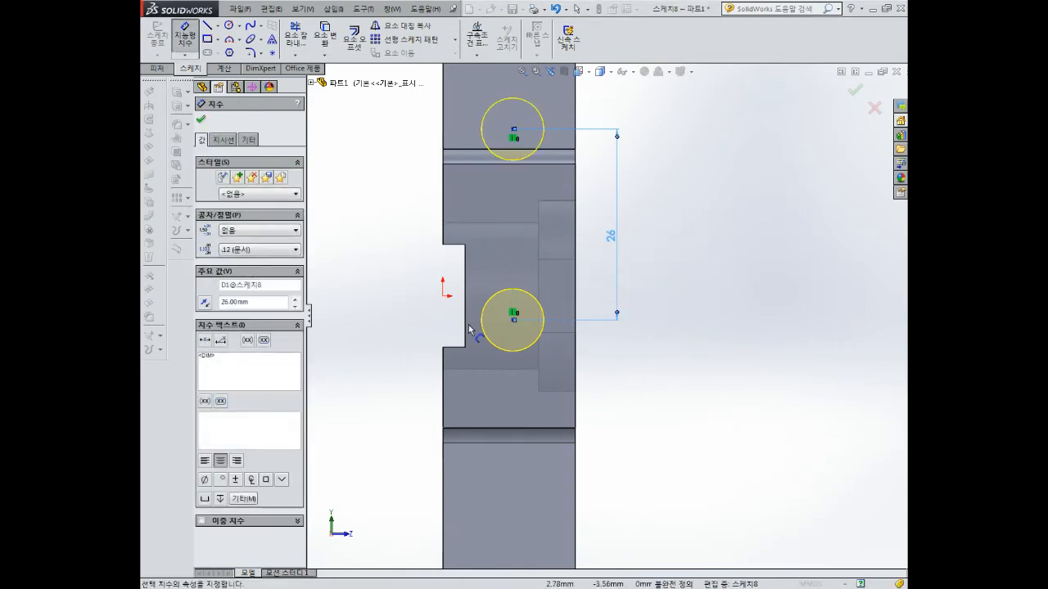
Dimension the vertical distance from the origin to the lower hole center as 13 mm
click(442, 296)
click(512, 320)
click(385, 309)
text(13)
key(Return)
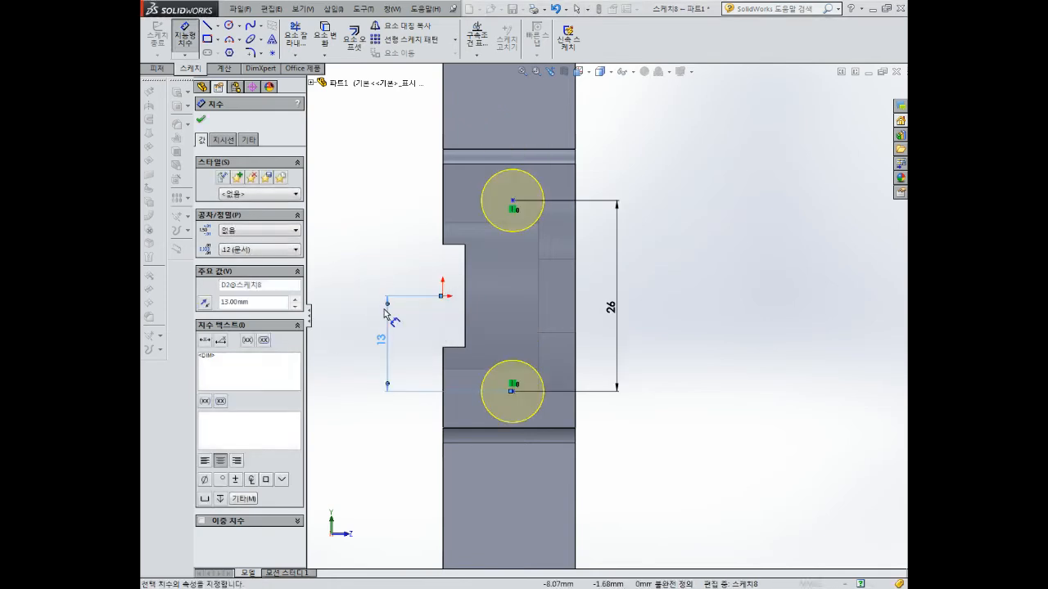
Dimension the distance from the plate's back edge to the upper hole center as 8 mm
click(442, 228)
click(513, 200)
click(477, 268)
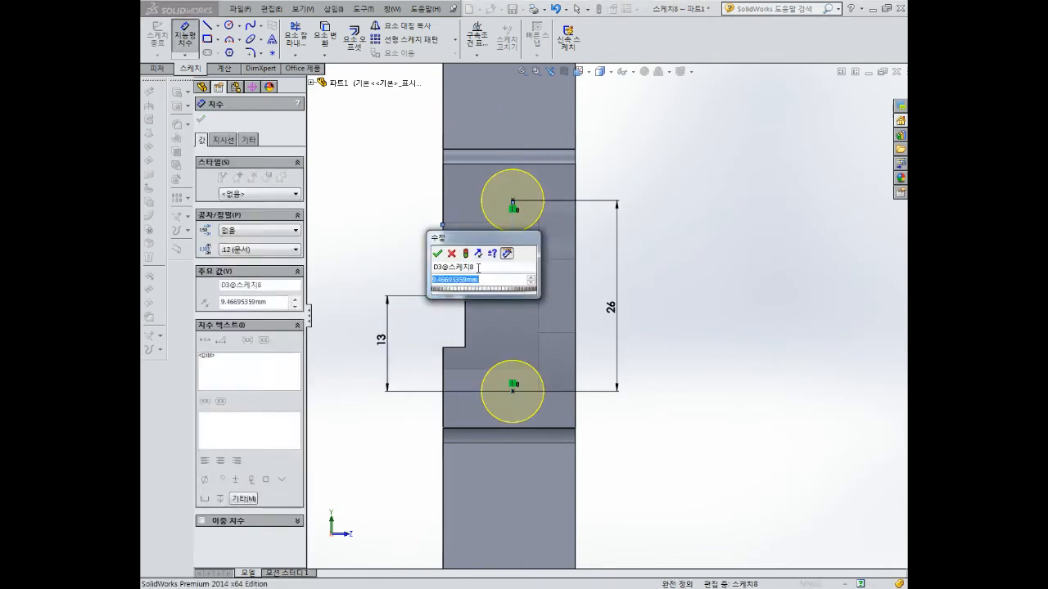
text(8)
key(Return)
click(201, 121)
Set the tapped holes to size M5 with a blind depth of 14 mm and a thread depth of 10 mm
click(214, 140)
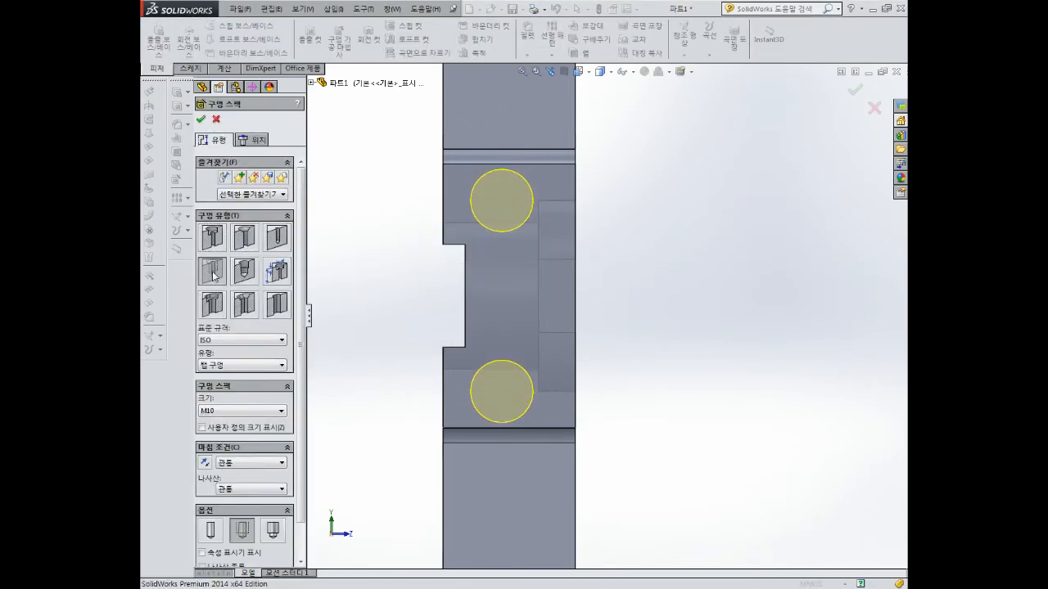
click(228, 411)
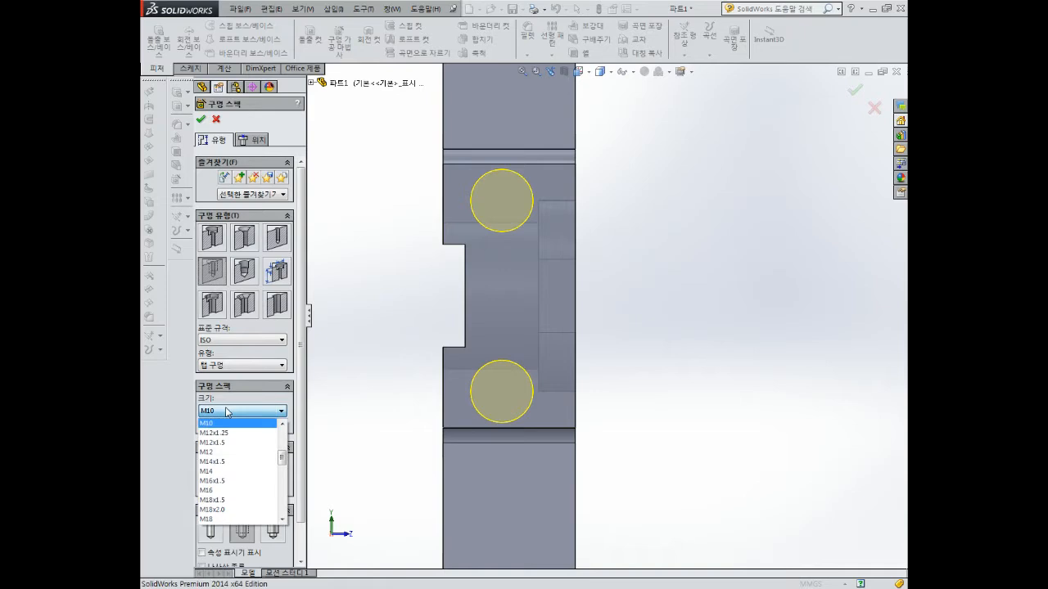
scroll(226, 442, up, 3)
click(214, 479)
middle_drag(654, 323, 344, 315)
scroll(327, 315, up, 3)
click(250, 462)
click(231, 477)
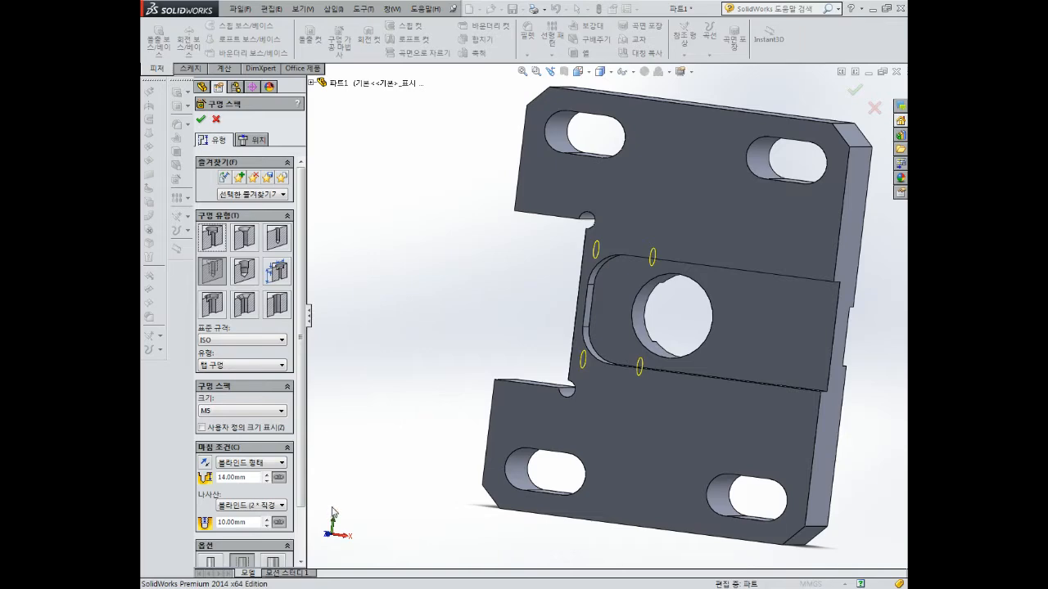
Chamfer the four long edge segments of the back channel by 1 mm at 45 degrees
middle_drag(524, 324, 566, 370)
click(527, 55)
click(540, 81)
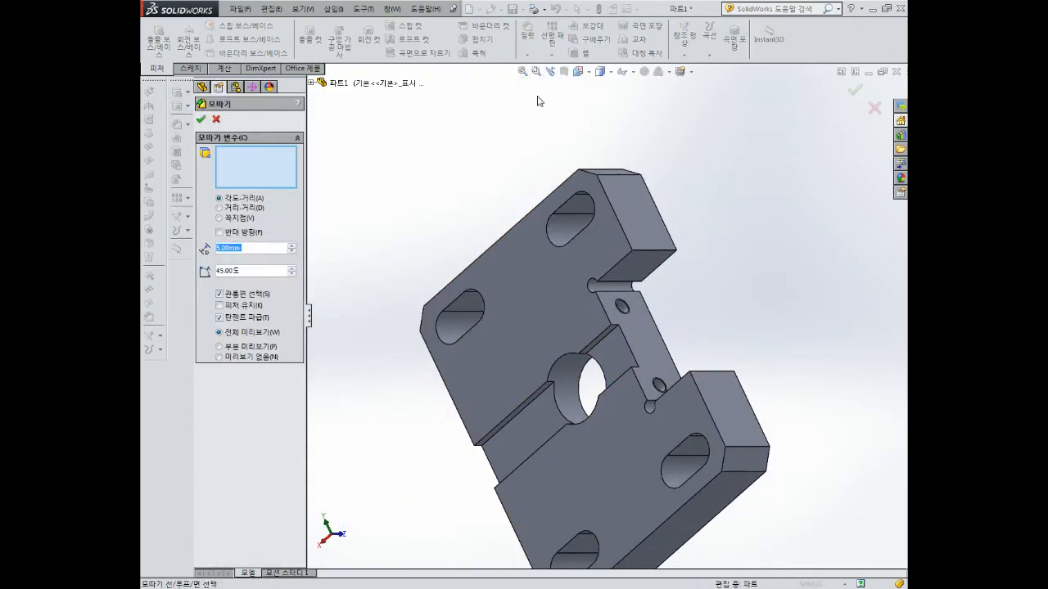
click(596, 340)
click(524, 403)
click(610, 387)
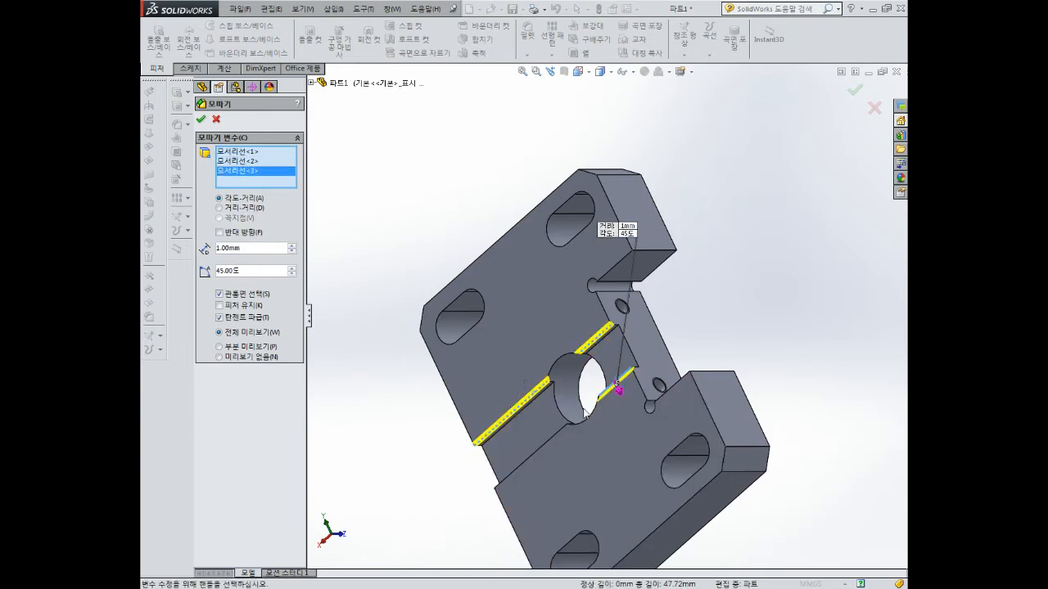
click(555, 433)
click(200, 119)
Chamfer the two outer corner edges at the notch's mouth by 1 mm at 45 degrees
middle_drag(798, 275, 740, 275)
click(715, 294)
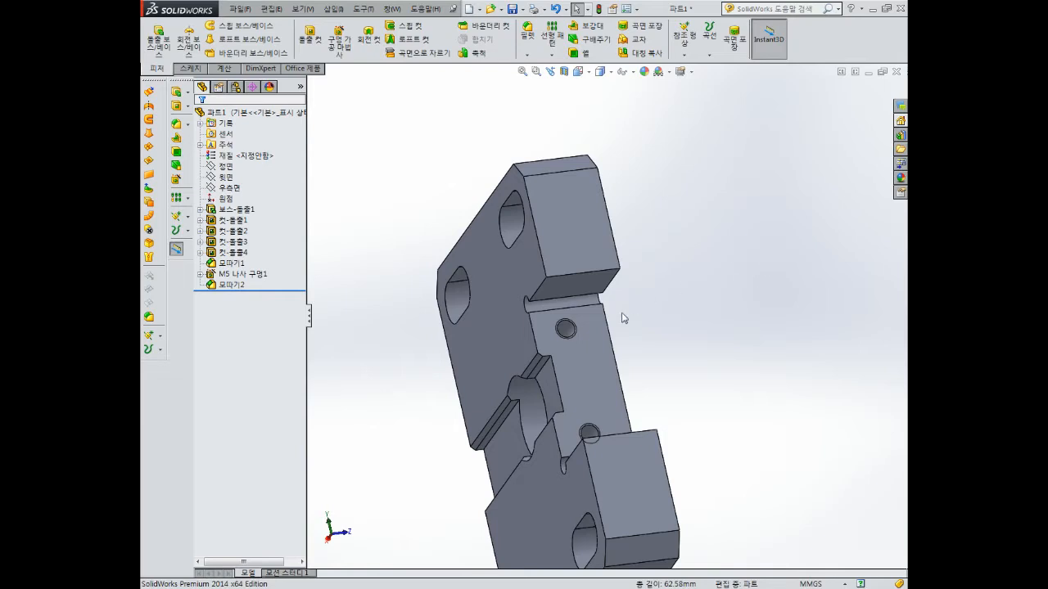
middle_drag(622, 317, 654, 317)
click(528, 55)
click(542, 81)
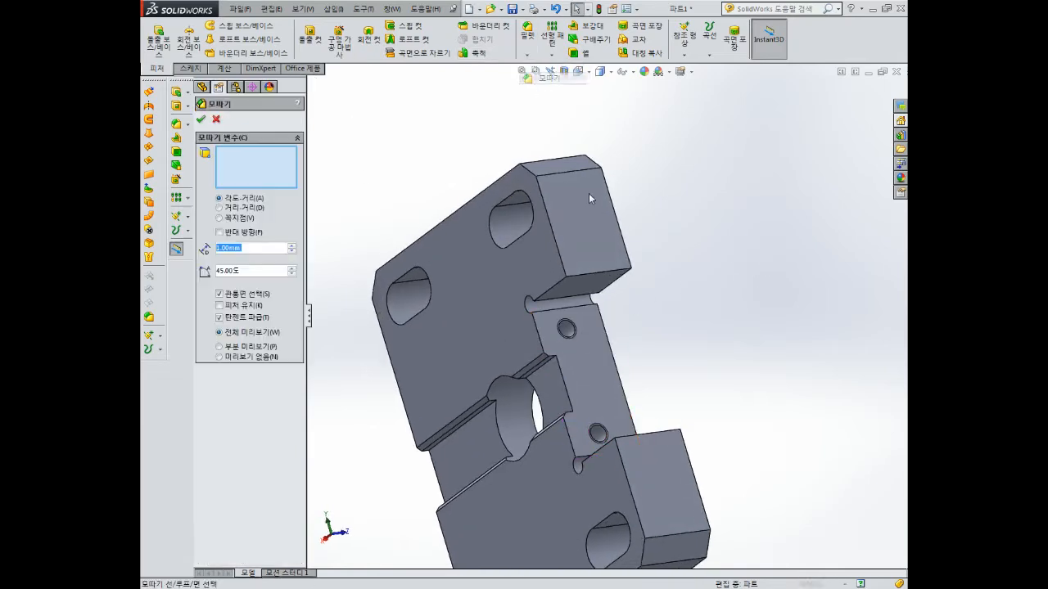
click(602, 278)
click(655, 431)
click(201, 119)
middle_drag(475, 333, 488, 274)
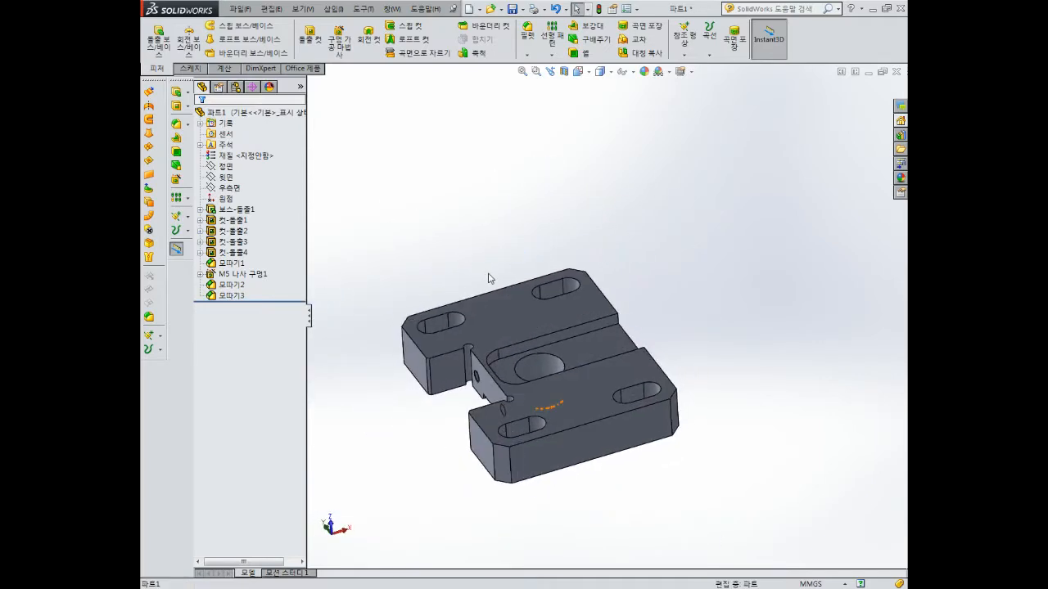
middle_drag(529, 446, 528, 416)
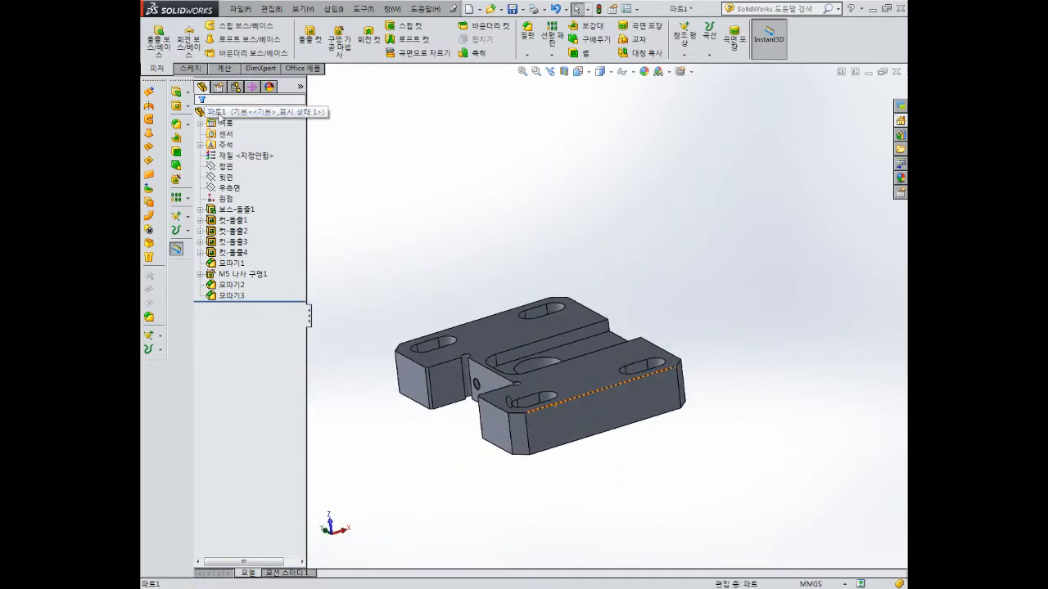
Apply a red color appearance to the whole part
right_click(219, 112)
click(242, 98)
click(269, 127)
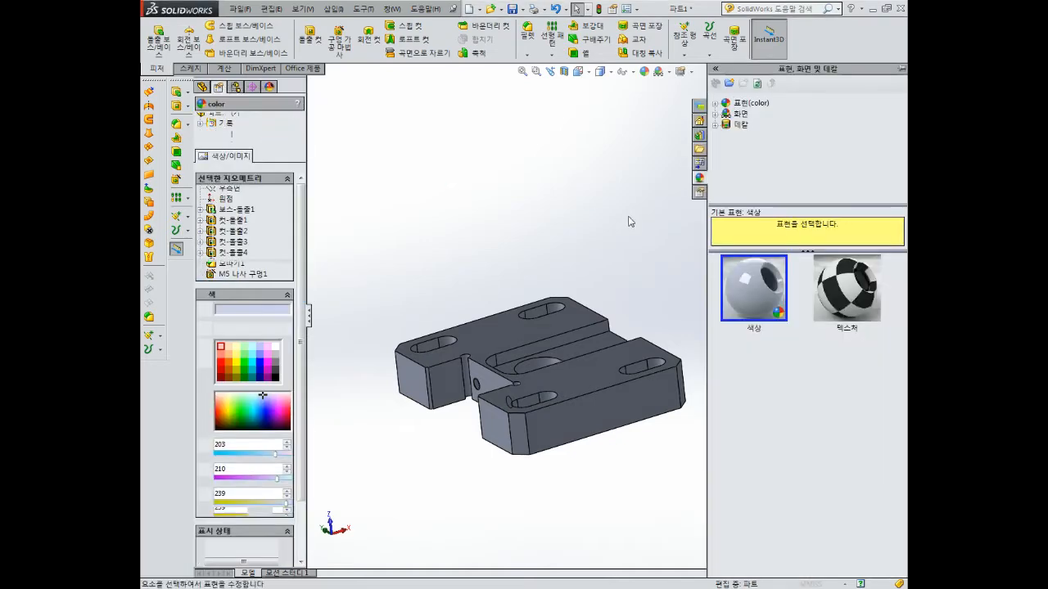
click(223, 368)
click(201, 118)
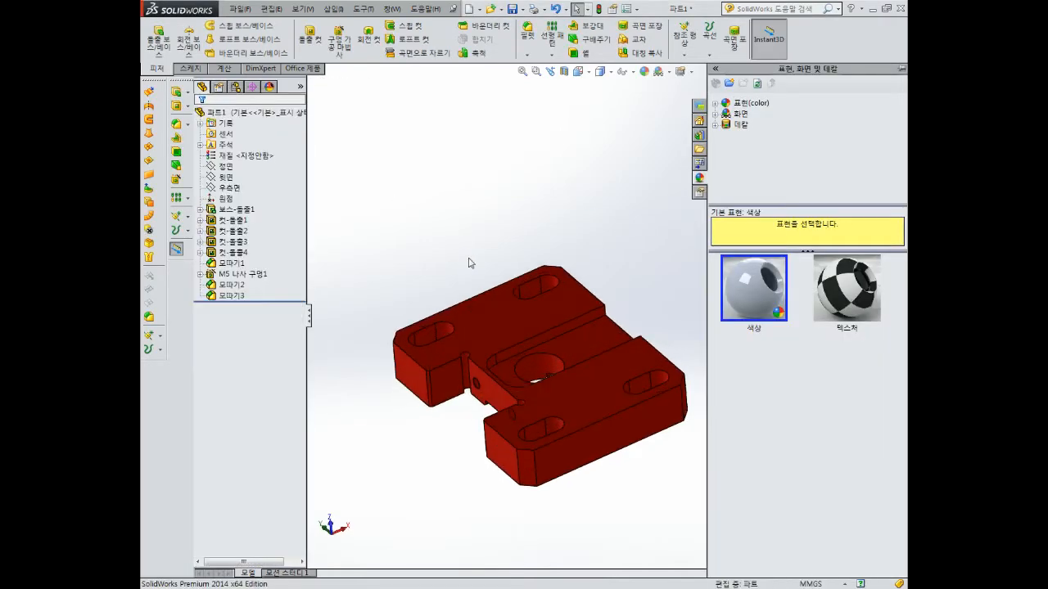
Save the part as 1 in a new folder named 0723 on drive D
key(ctrl+s)
click(507, 176)
key(BackSpace)
scroll(508, 181, down, 1)
right_click(508, 189)
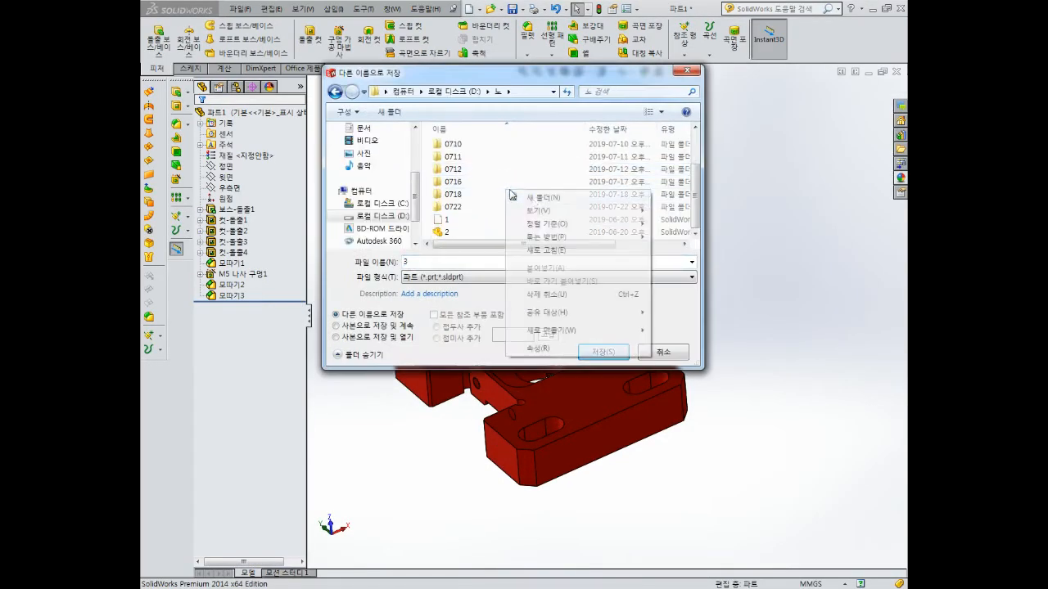
text(wf0723)
click(532, 198)
double_click(460, 220)
click(417, 262)
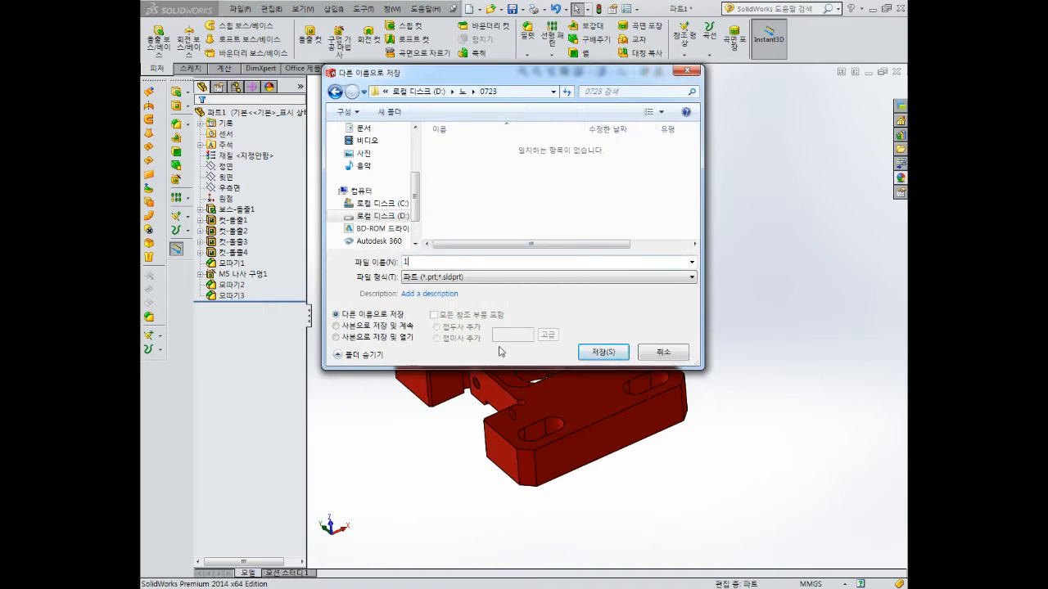
text(1)
click(602, 351)
Create a new part document
click(240, 9)
click(271, 27)
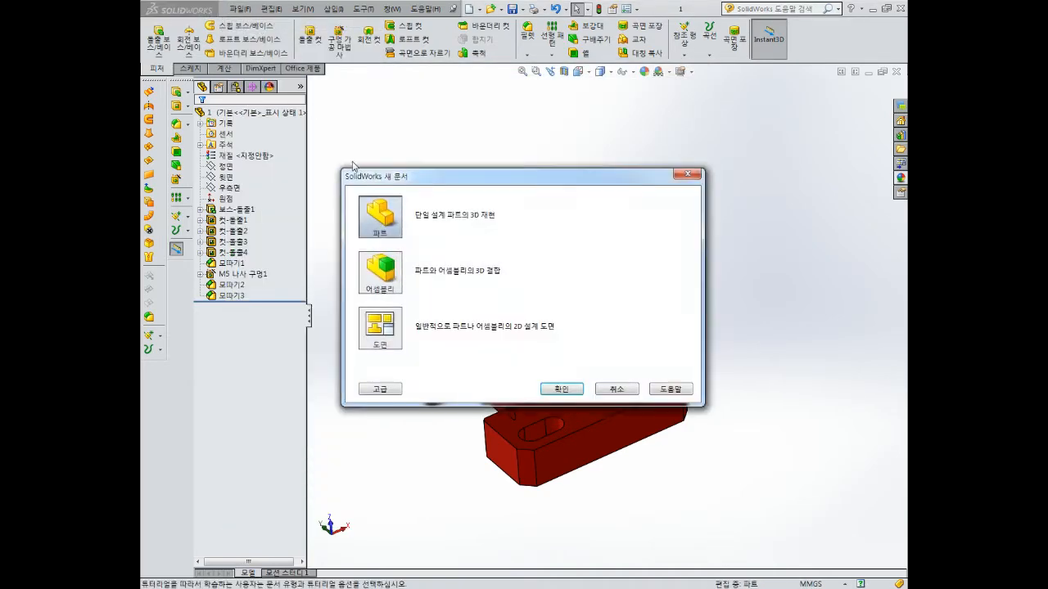
click(568, 391)
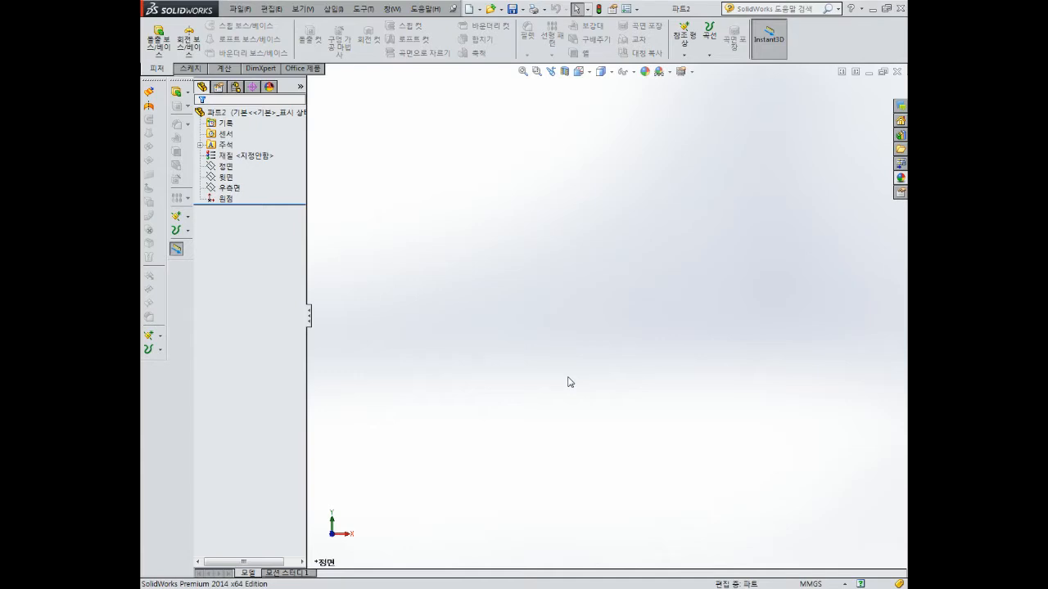
Sketch a corner rectangle about 51 mm high on the front plane, starting at the origin
click(225, 166)
click(231, 148)
click(208, 38)
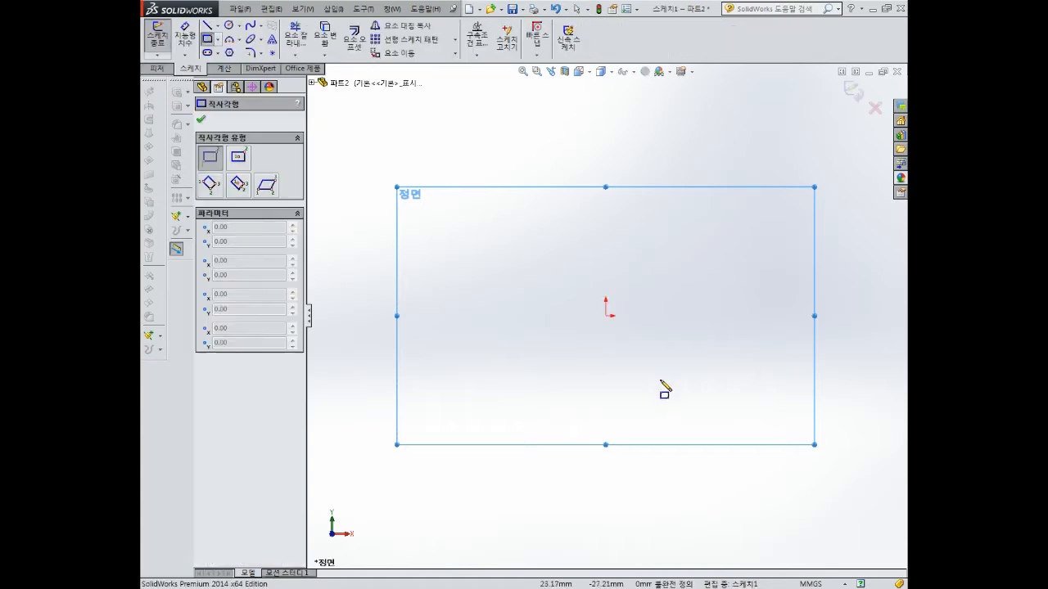
click(606, 316)
click(718, 196)
key(Escape)
scroll(711, 214, down, 2)
right_drag(631, 306, 631, 260)
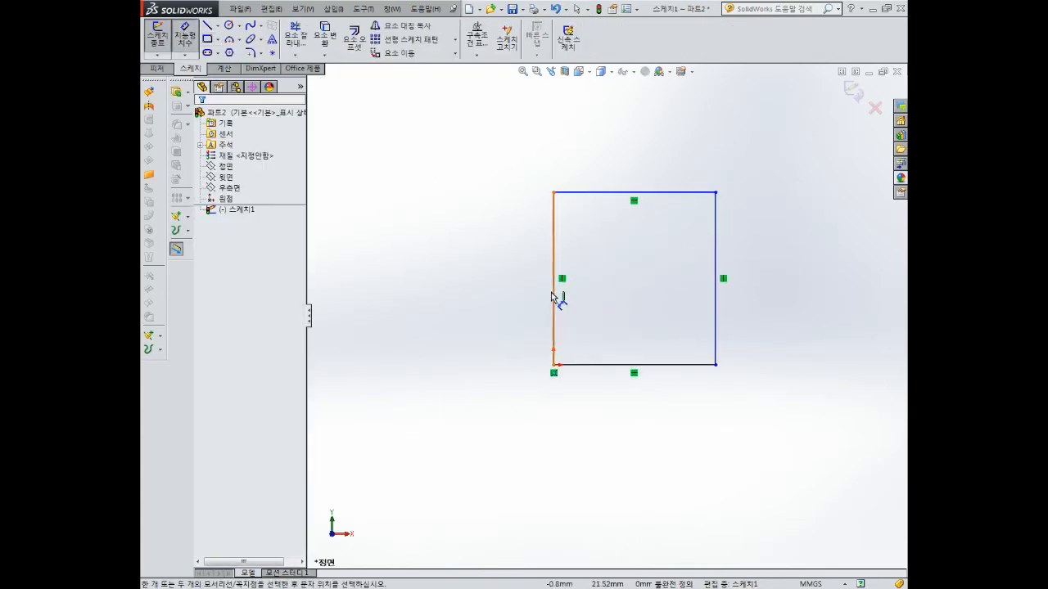
Dimension the rectangle 45 mm high and 40 mm wide
click(553, 297)
click(512, 283)
text(45)
key(Return)
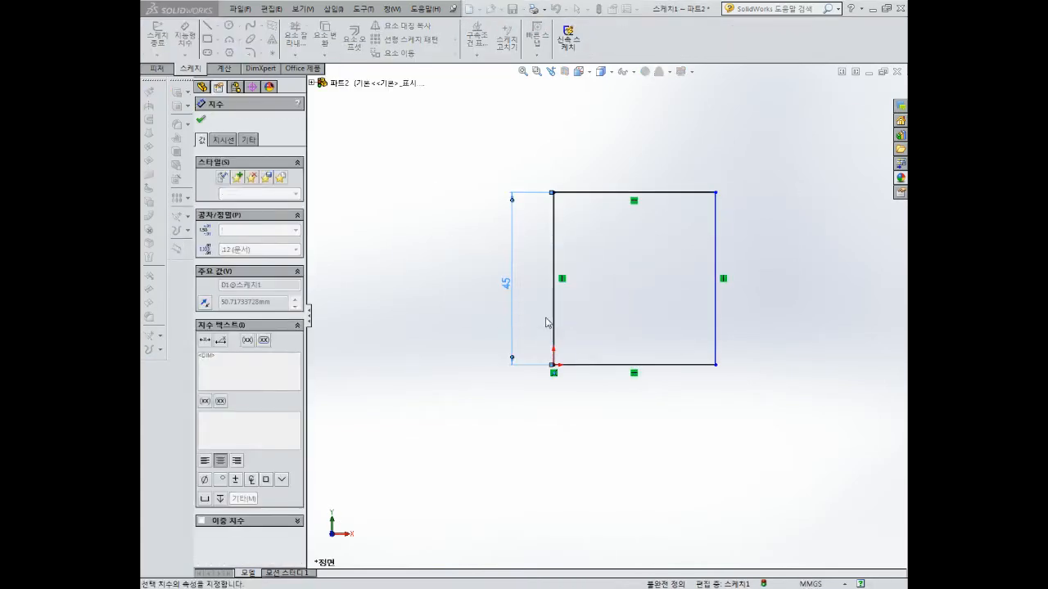
click(611, 365)
click(603, 429)
text(40)
key(Return)
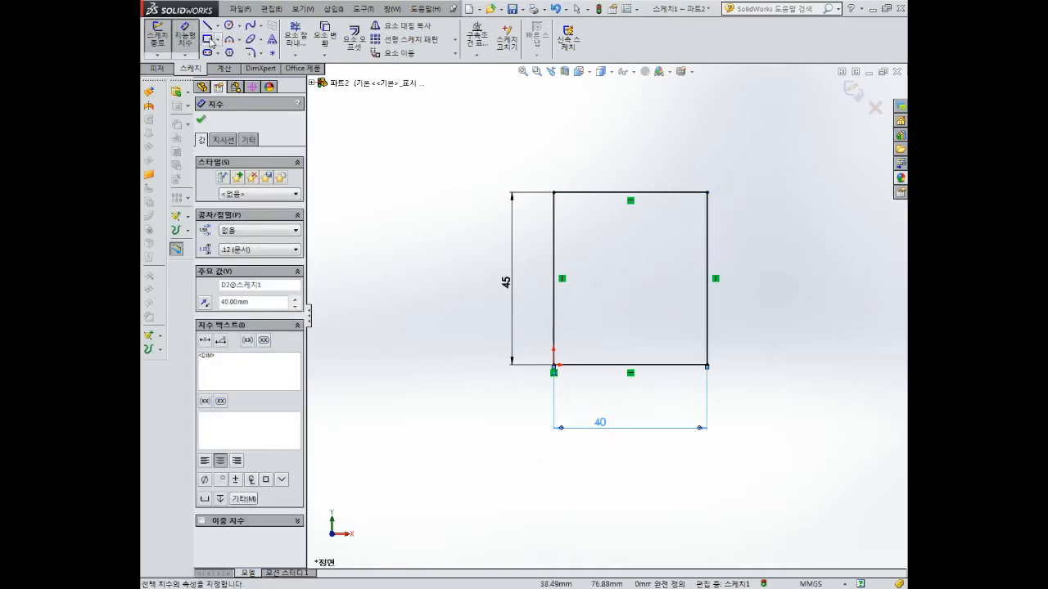
Sketch a rectangular notch about 26 mm wide and 7 mm deep in the top edge and trim the edge across its opening
click(207, 25)
click(582, 192)
click(582, 217)
click(680, 217)
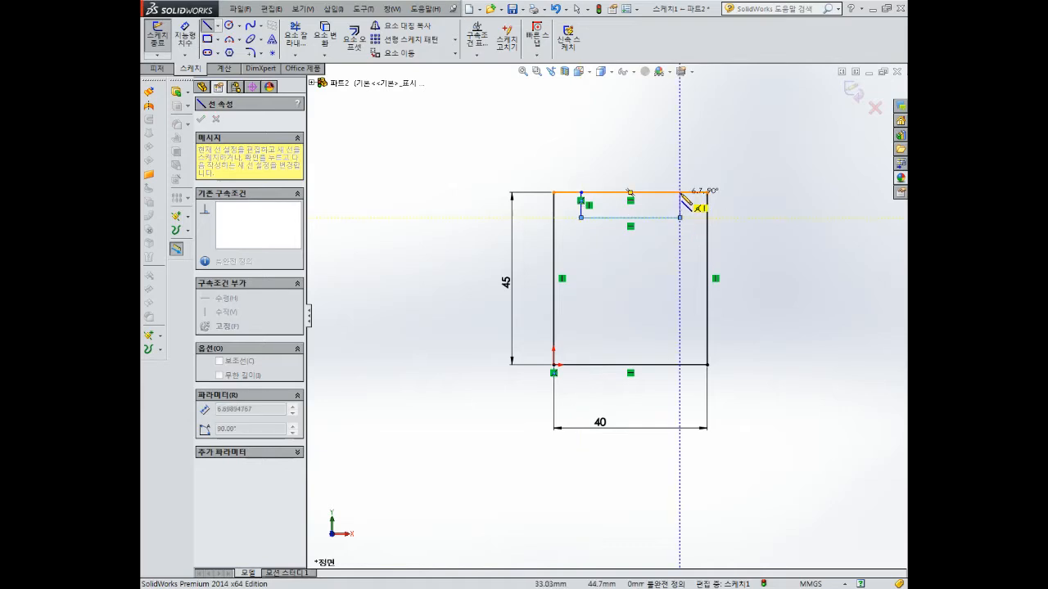
click(679, 192)
key(Escape)
click(297, 37)
click(646, 193)
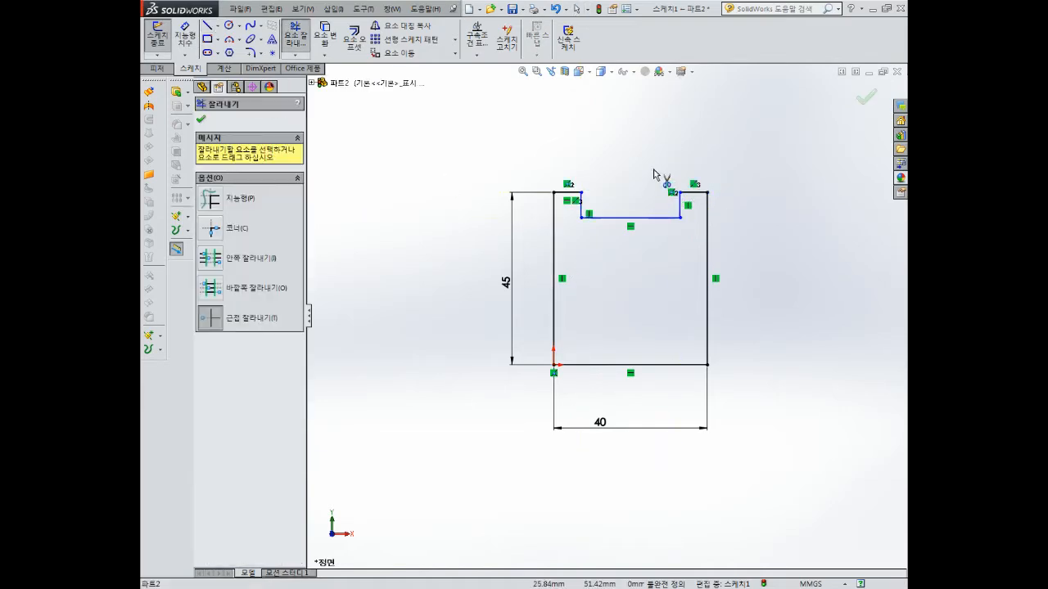
Dimension the top notch's width as 32 mm
key(d)
click(604, 217)
click(599, 234)
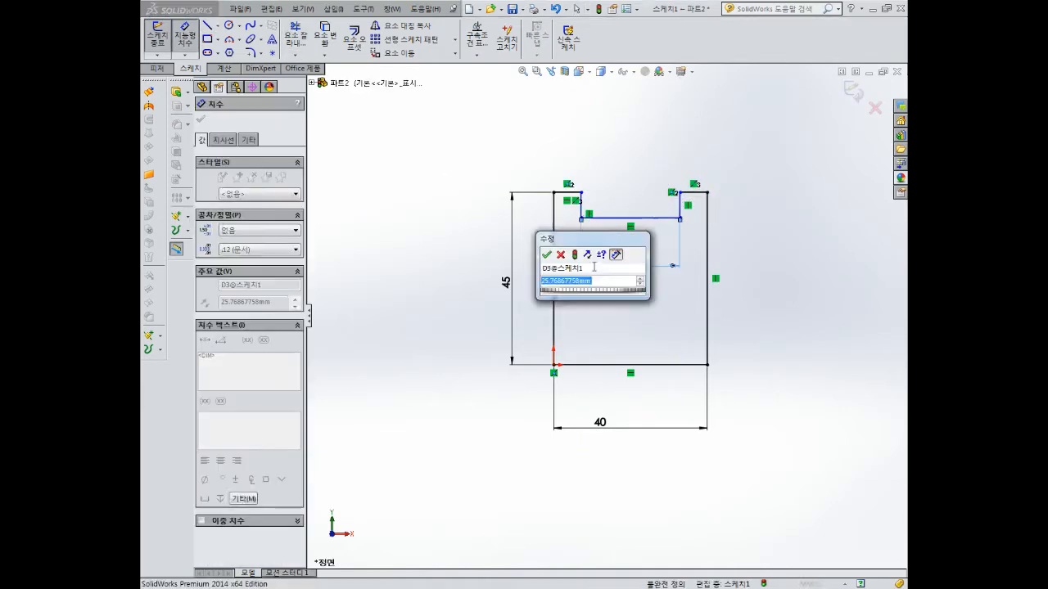
text(321)
key(Return)
double_click(735, 259)
text(32)
key(Return)
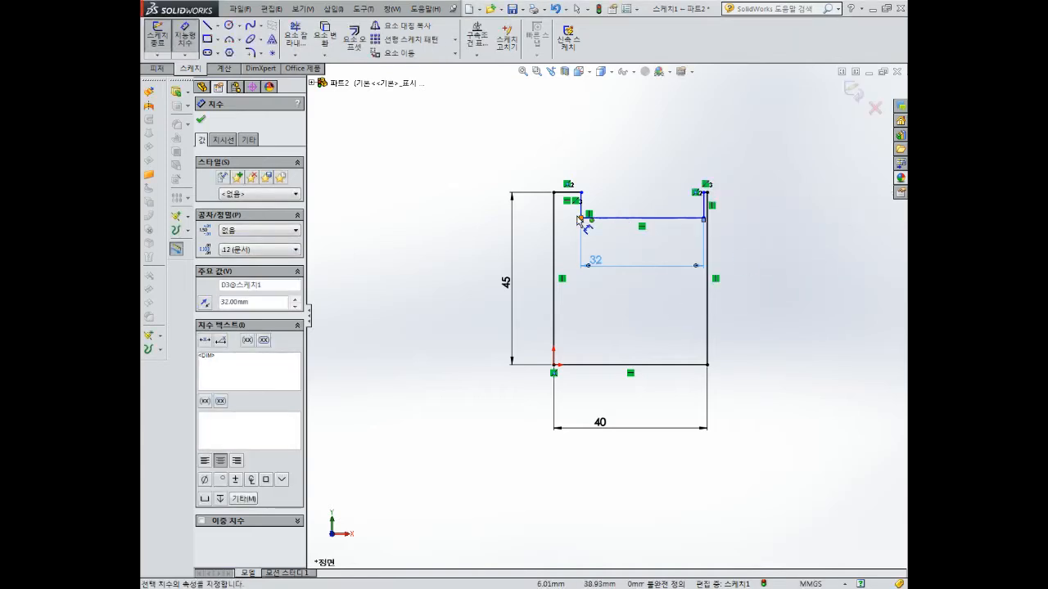
Dimension the upper left shoulder's width as 4 mm and the top notch's depth as 5 mm
click(570, 193)
click(566, 140)
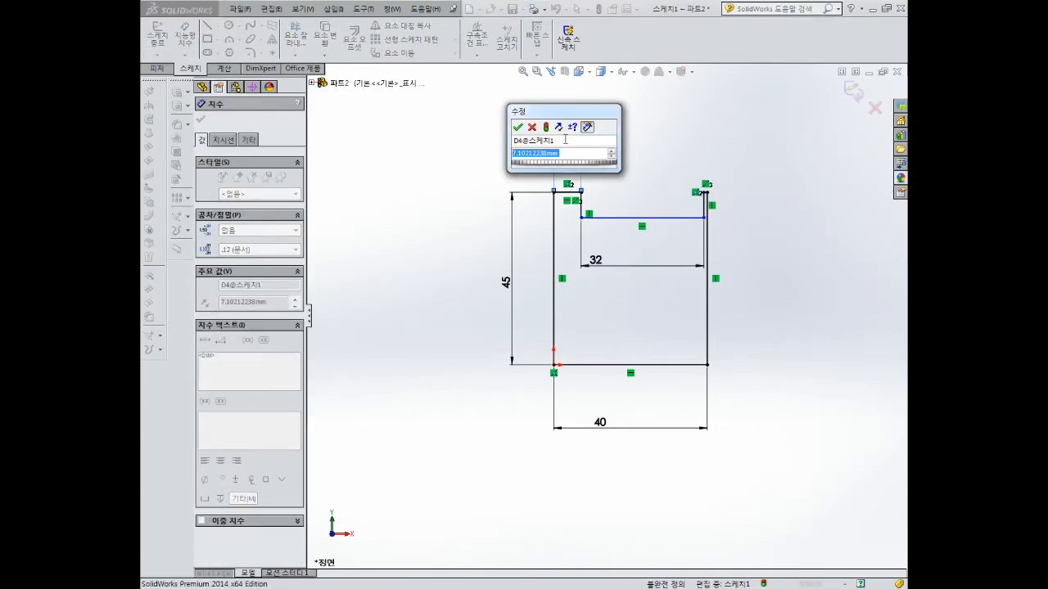
text(4)
key(Return)
click(700, 207)
click(757, 197)
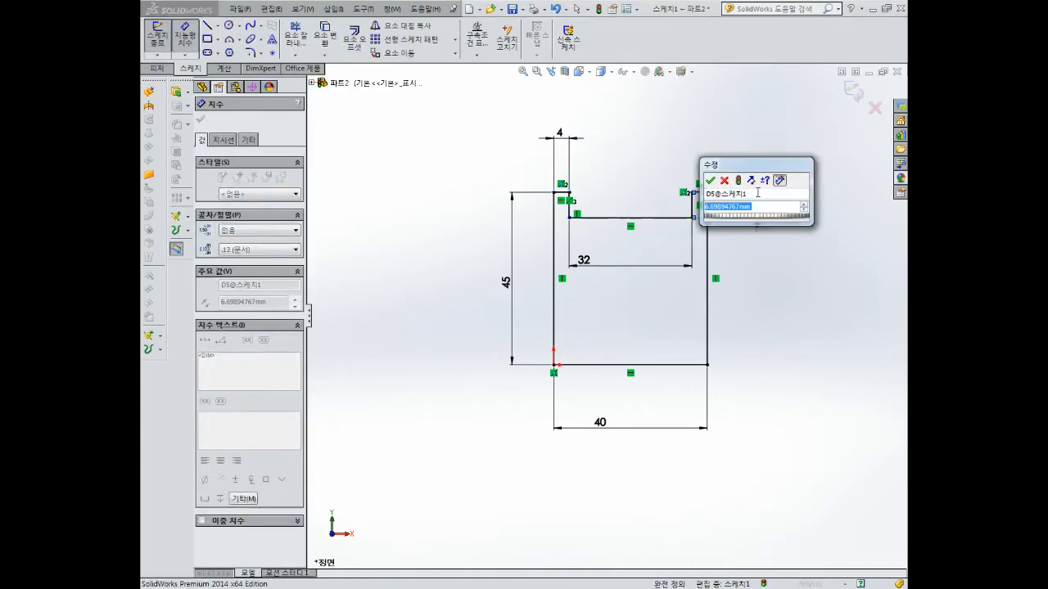
text(5)
key(Return)
Sketch a rectangular notch about 5.7 mm deep in the bottom edge and trim the edge across its opening
click(207, 25)
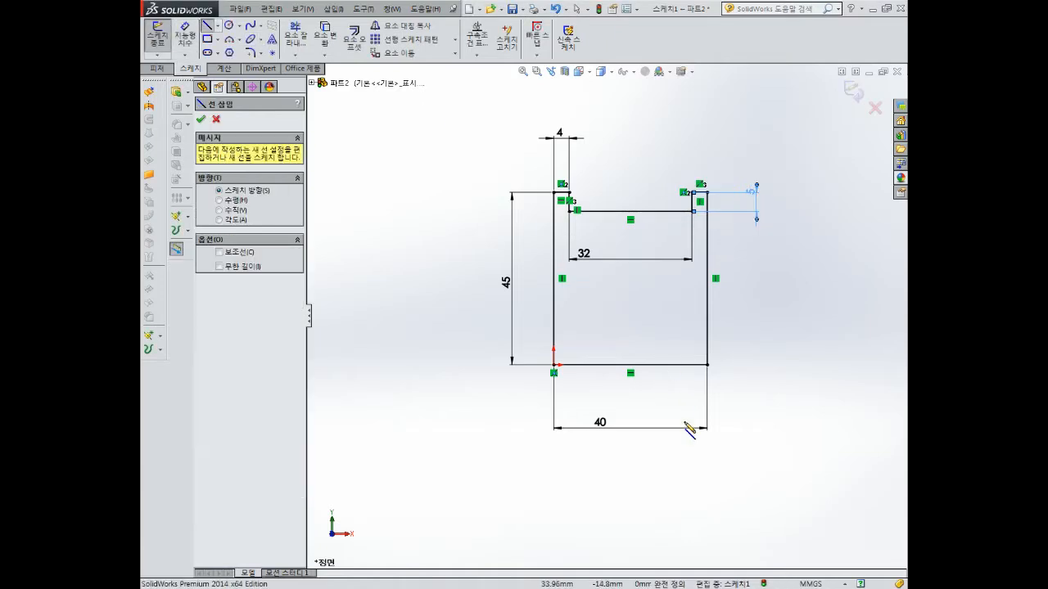
click(599, 364)
click(599, 342)
click(666, 342)
click(666, 364)
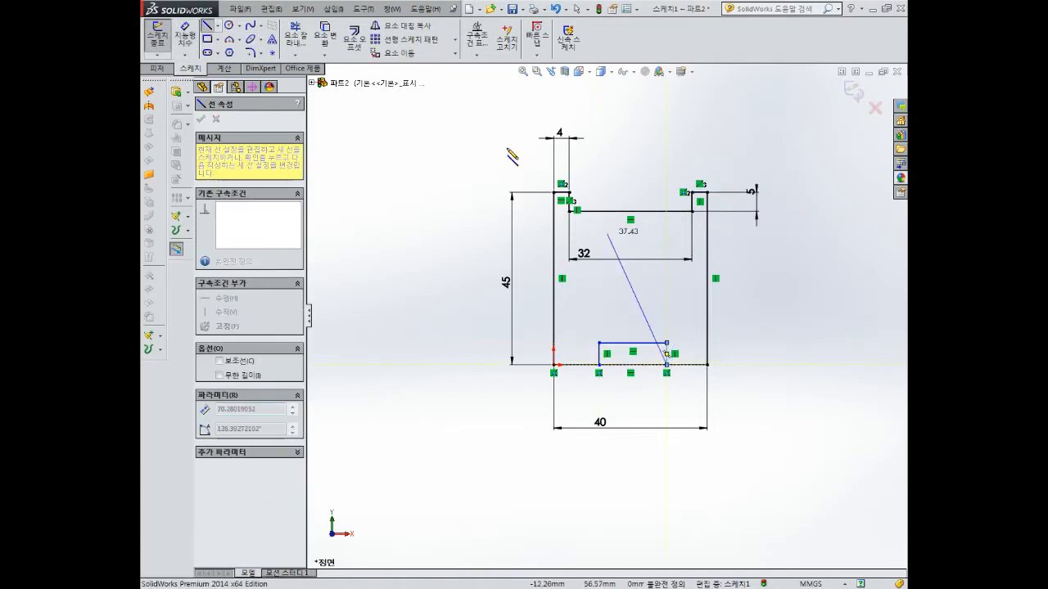
click(296, 35)
click(643, 365)
key(Escape)
Dimension the bottom notch 3.2 mm deep and 14 mm wide
scroll(647, 377, down, 2)
key(d)
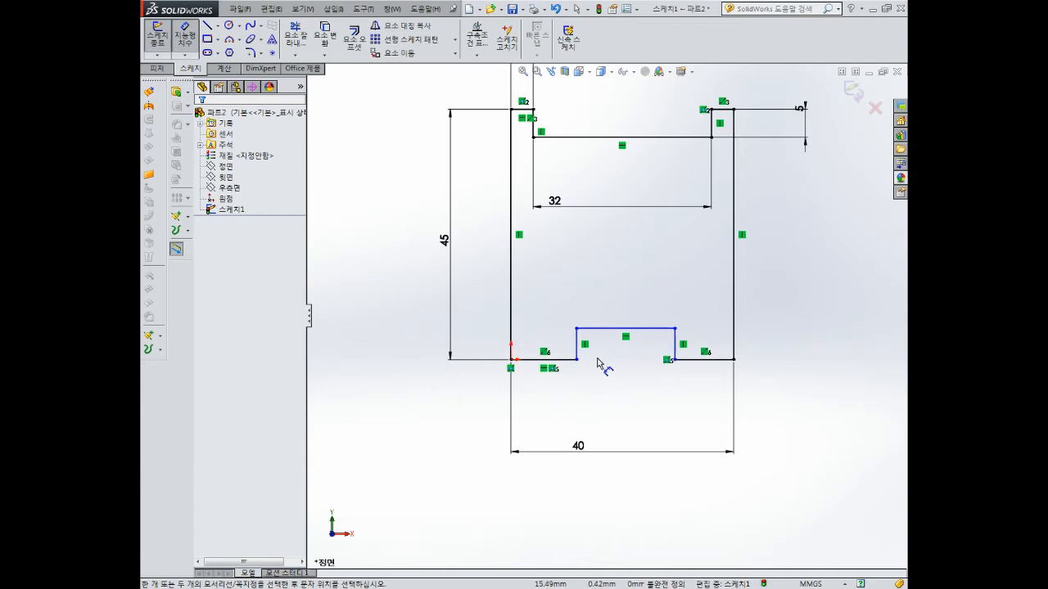
click(575, 346)
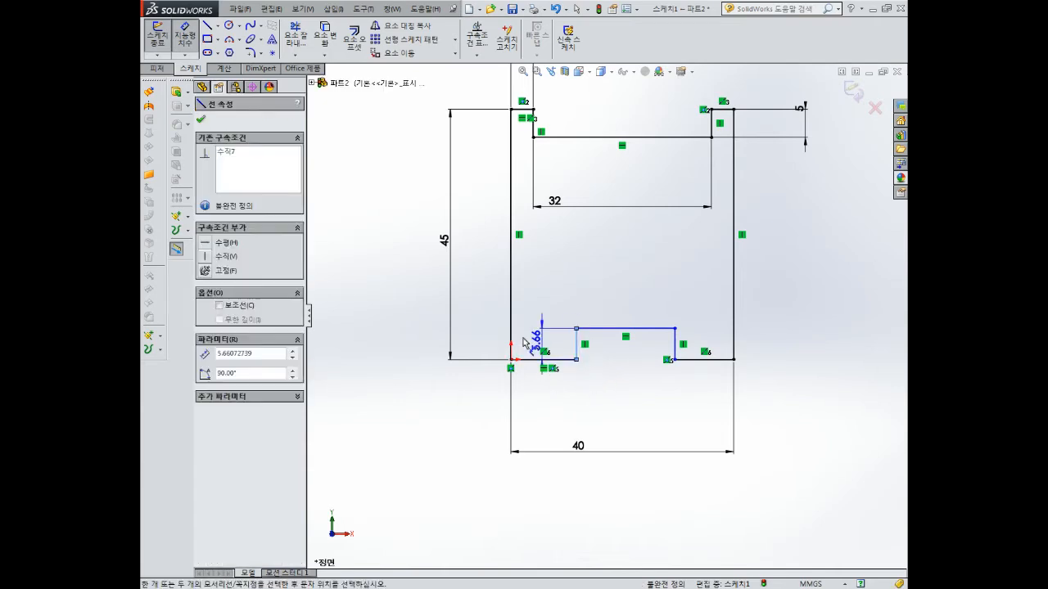
click(482, 347)
text(3.2)
key(Return)
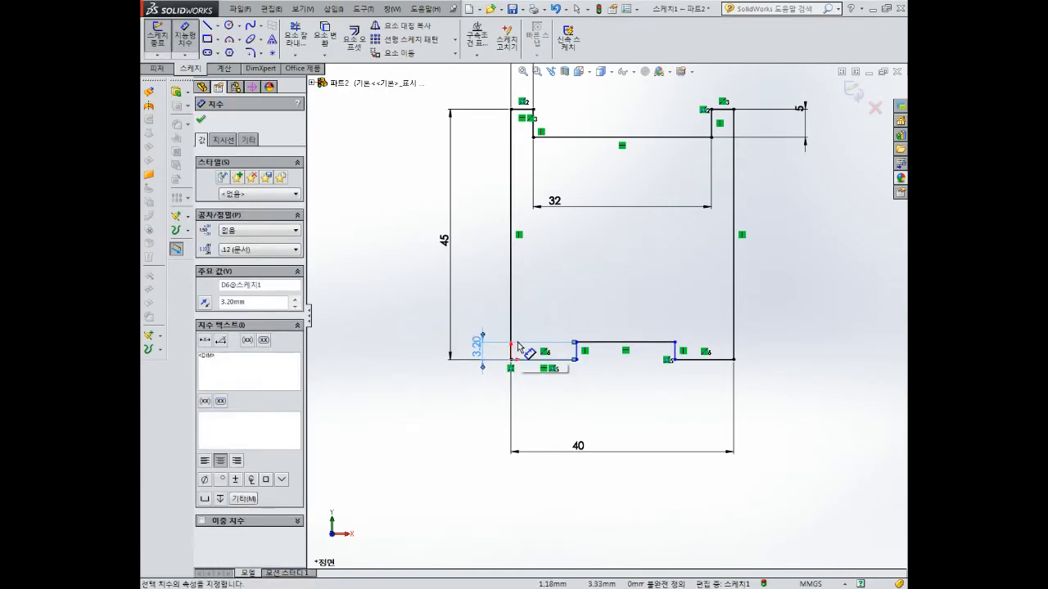
click(582, 342)
click(615, 312)
text(14)
key(Return)
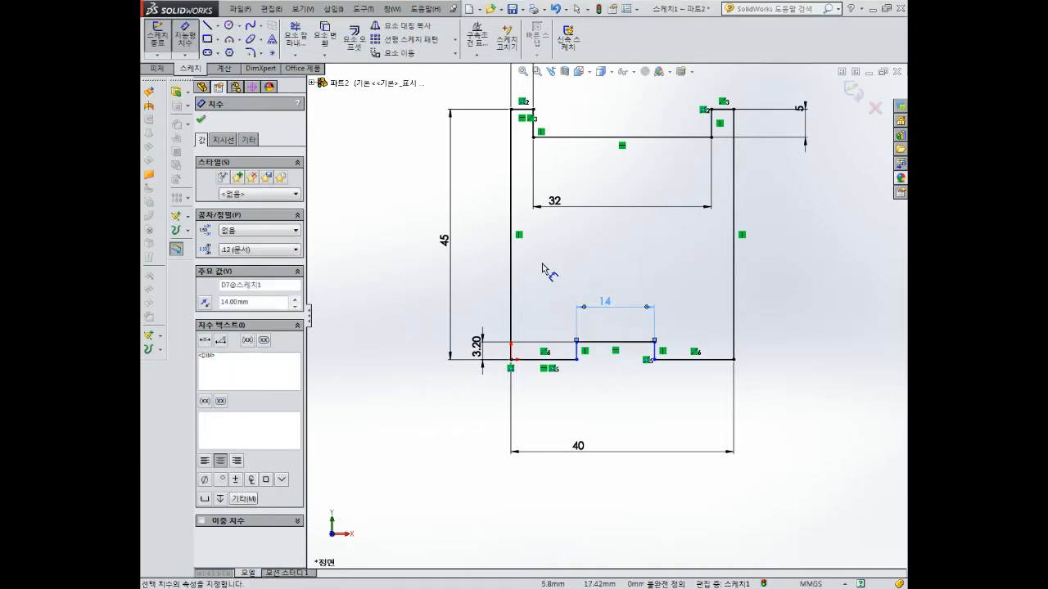
Dimension the bottom edge segment between the origin and the bottom notch as 13 mm
click(576, 359)
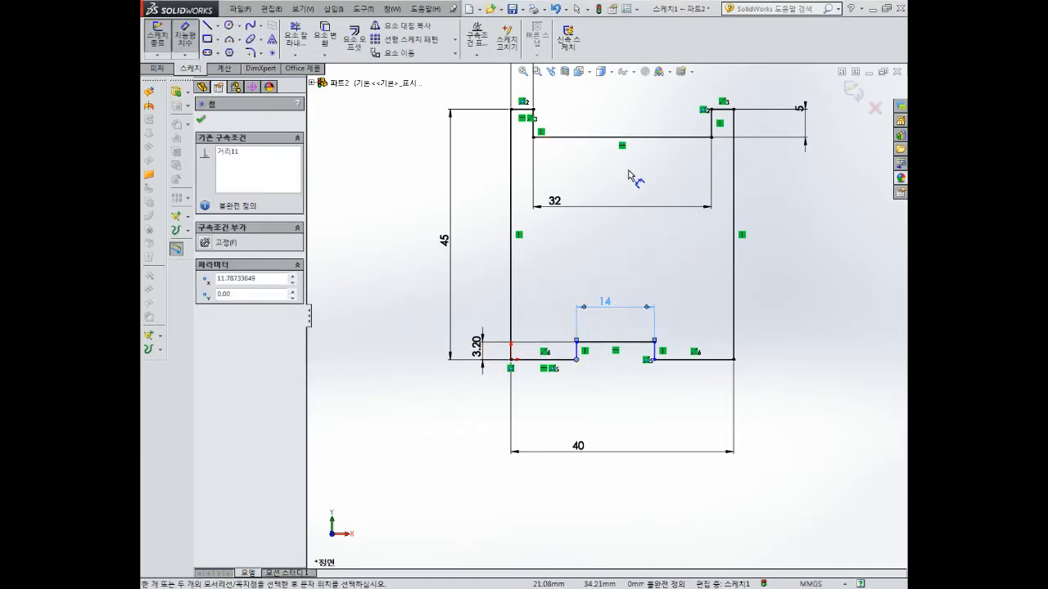
scroll(618, 319, up, 2)
key(Escape)
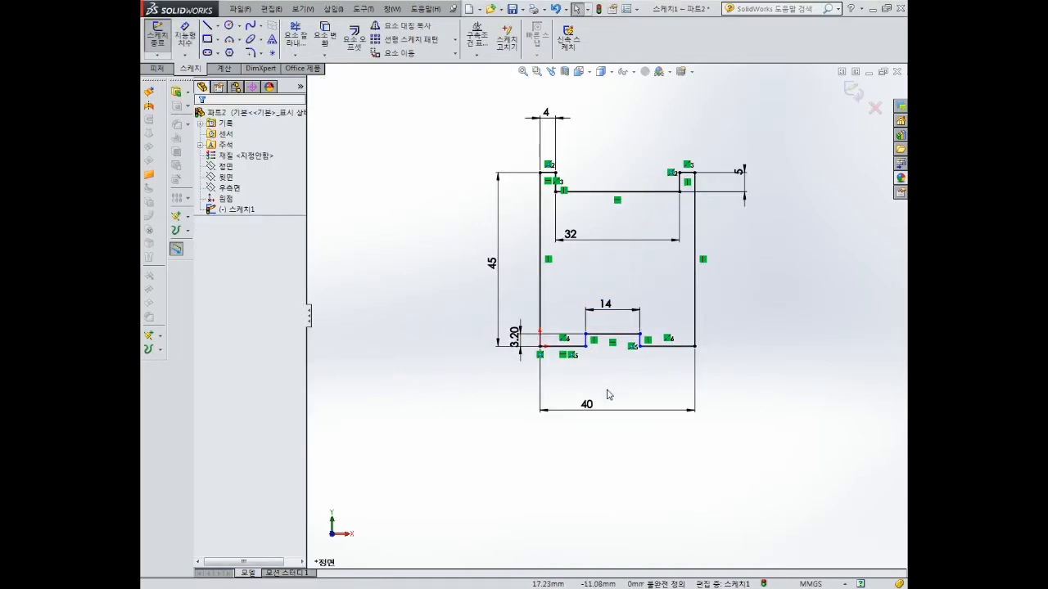
click(561, 346)
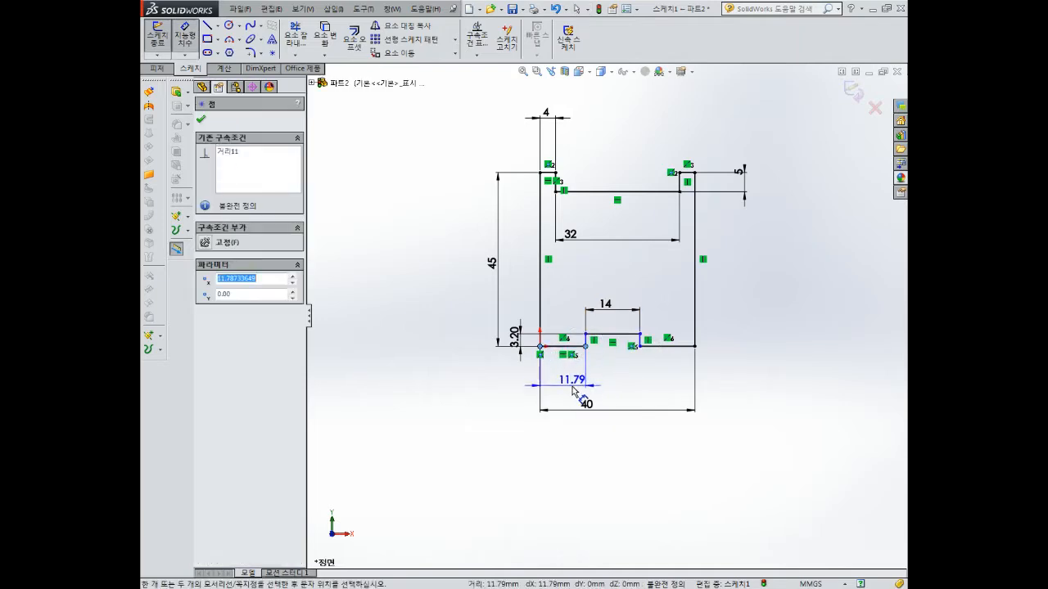
click(573, 387)
text(13)
key(Return)
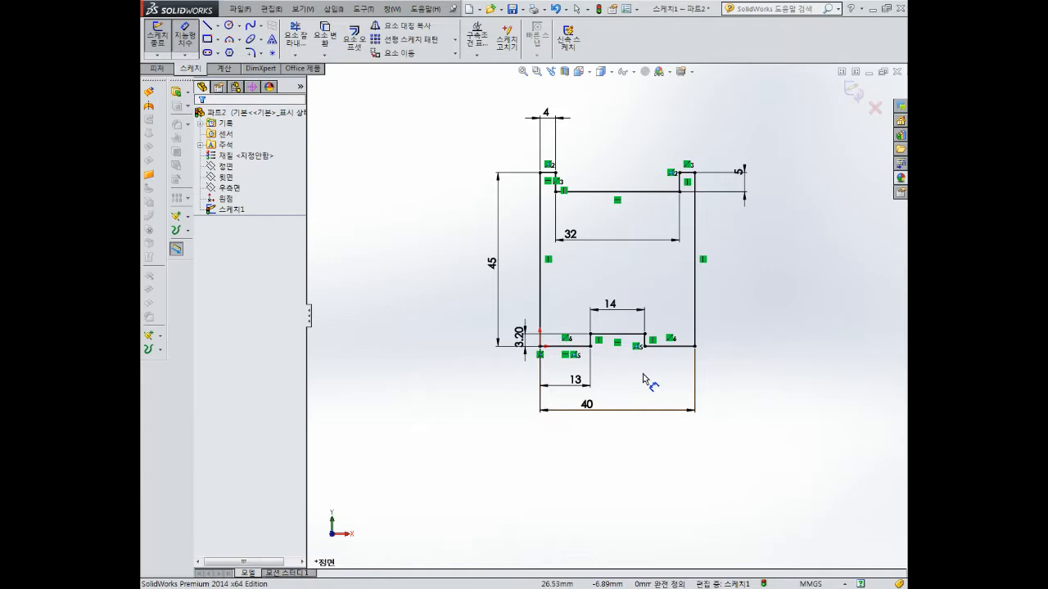
Finish the sketch and extrude the notched profile 18 mm
click(852, 90)
click(157, 41)
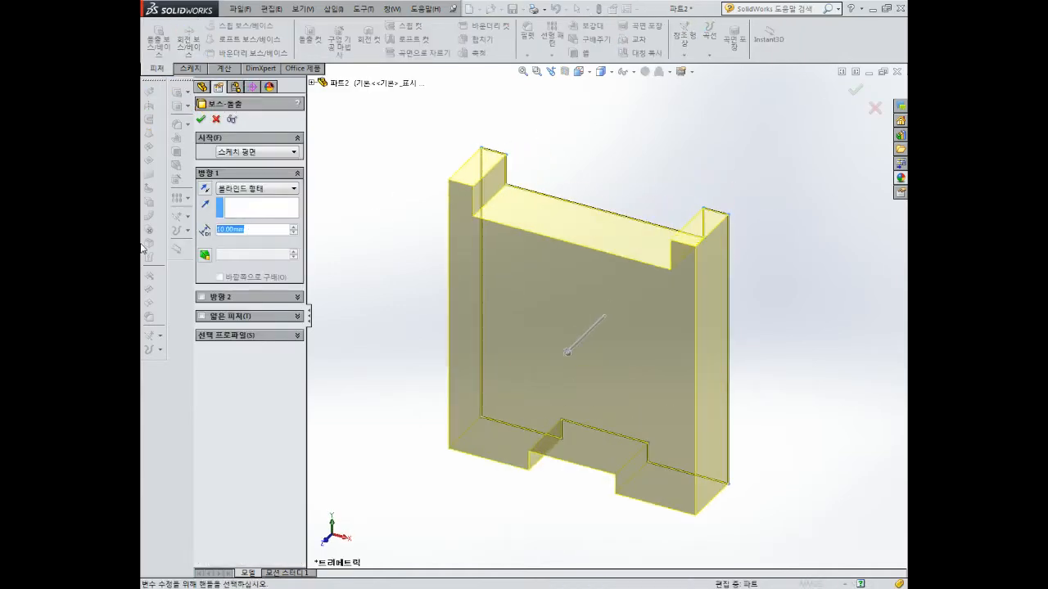
click(201, 120)
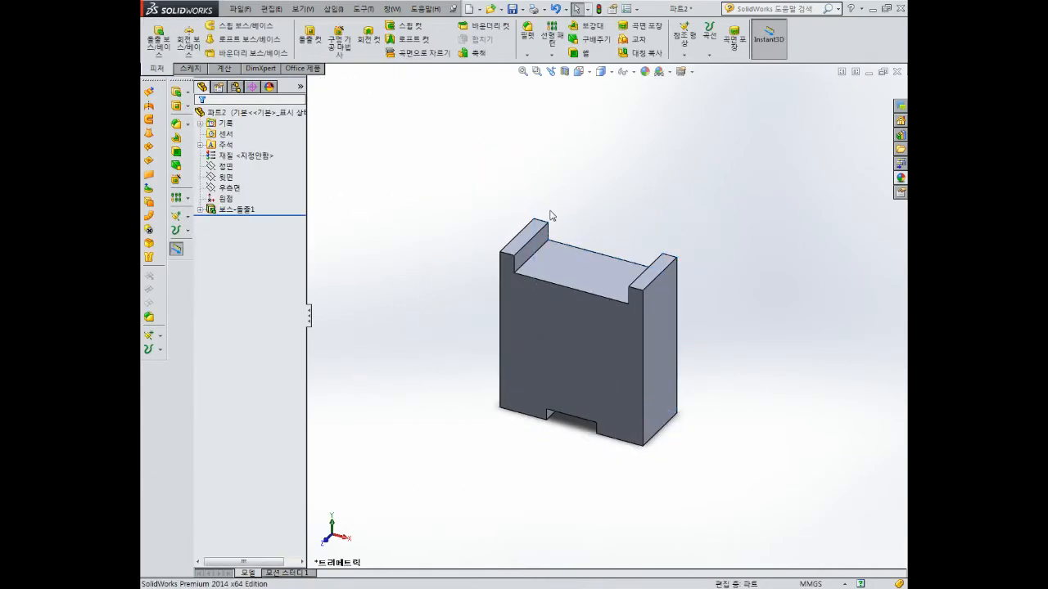
Place two Hole Wizard holes on the front face, one on each side above the bottom notch
middle_drag(536, 352, 550, 330)
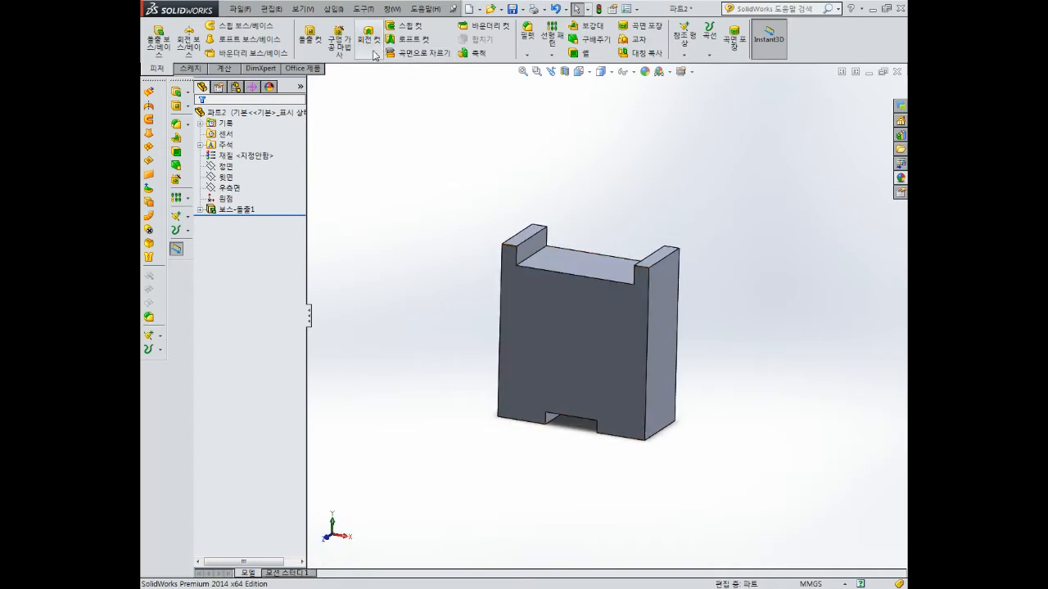
click(339, 41)
click(525, 387)
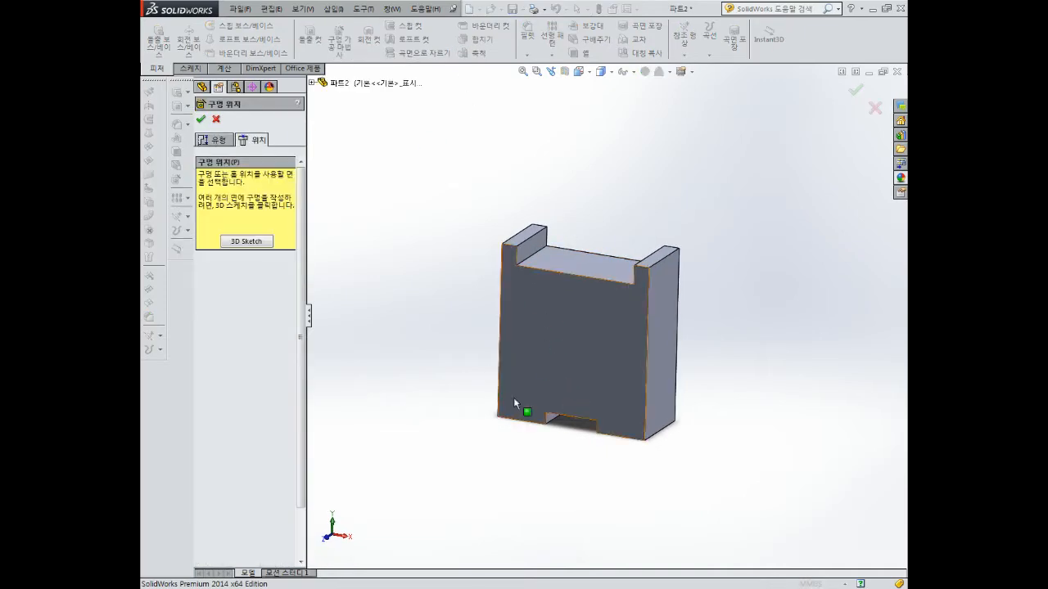
click(611, 401)
key(ctrl+8)
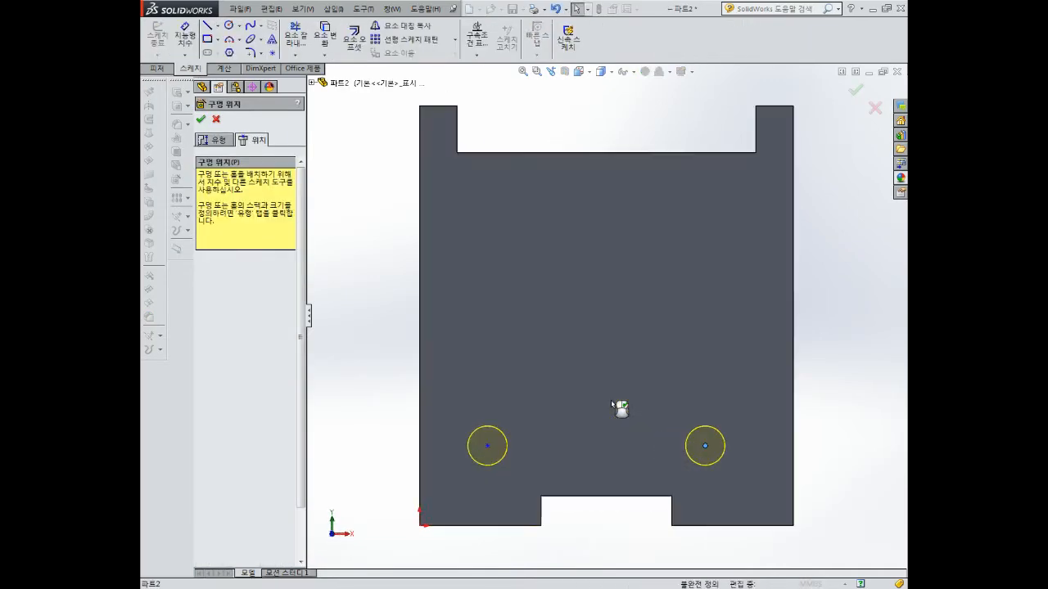
Align the two hole centers with a horizontal relation
click(487, 446)
ctrl+click(704, 446)
click(206, 313)
Dimension the height of the right hole center above the bottom edge as 8 mm
scroll(527, 387, up, 4)
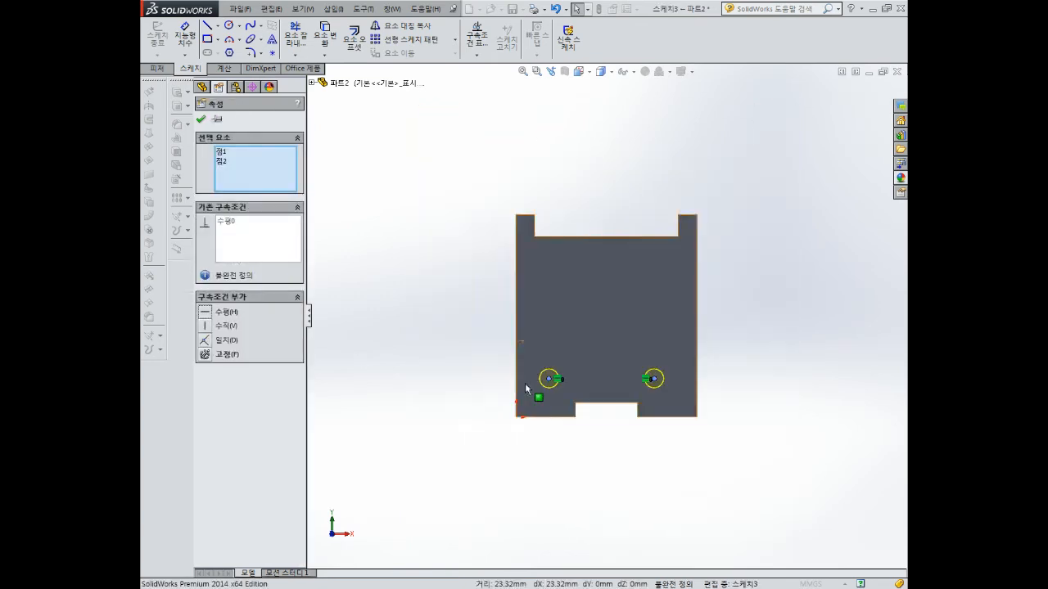
key(d)
scroll(658, 414, down, 1)
click(653, 374)
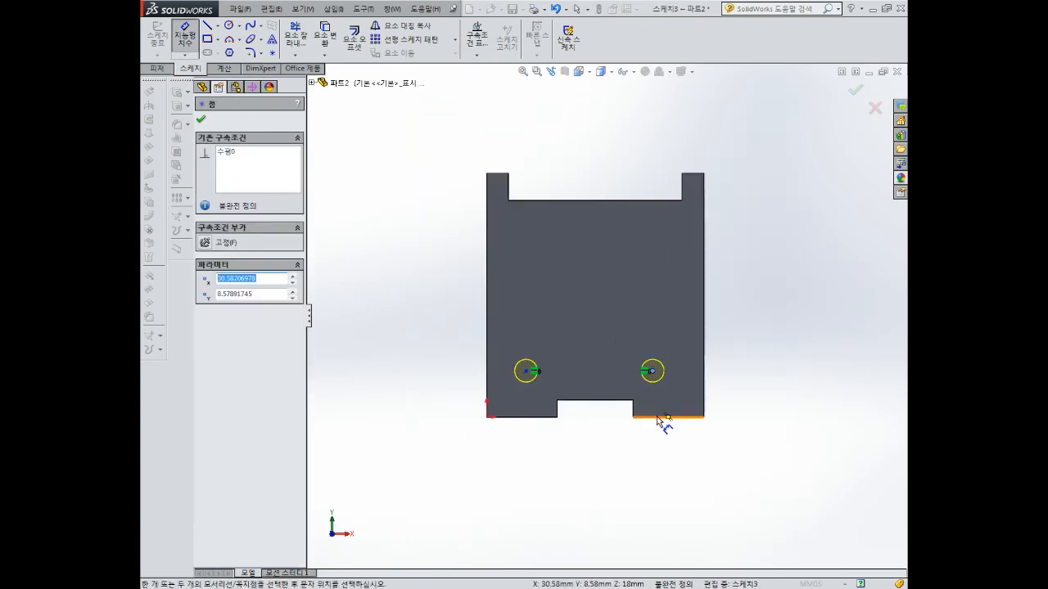
click(662, 418)
click(766, 383)
key(Return)
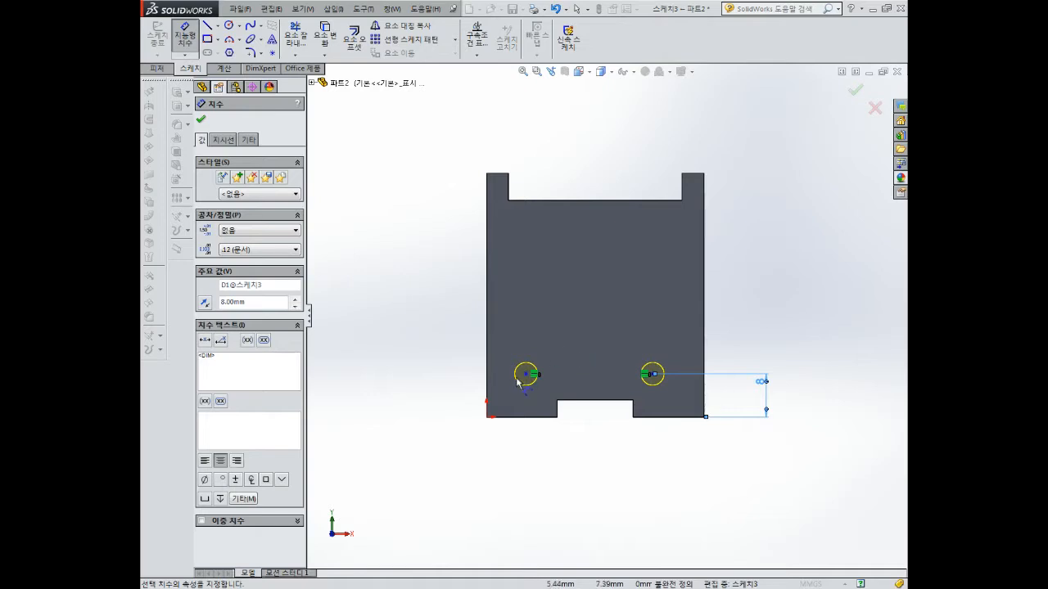
Dimension the spacing between the two hole centers as 26 mm
click(654, 374)
click(526, 374)
click(585, 455)
text(26)
key(Return)
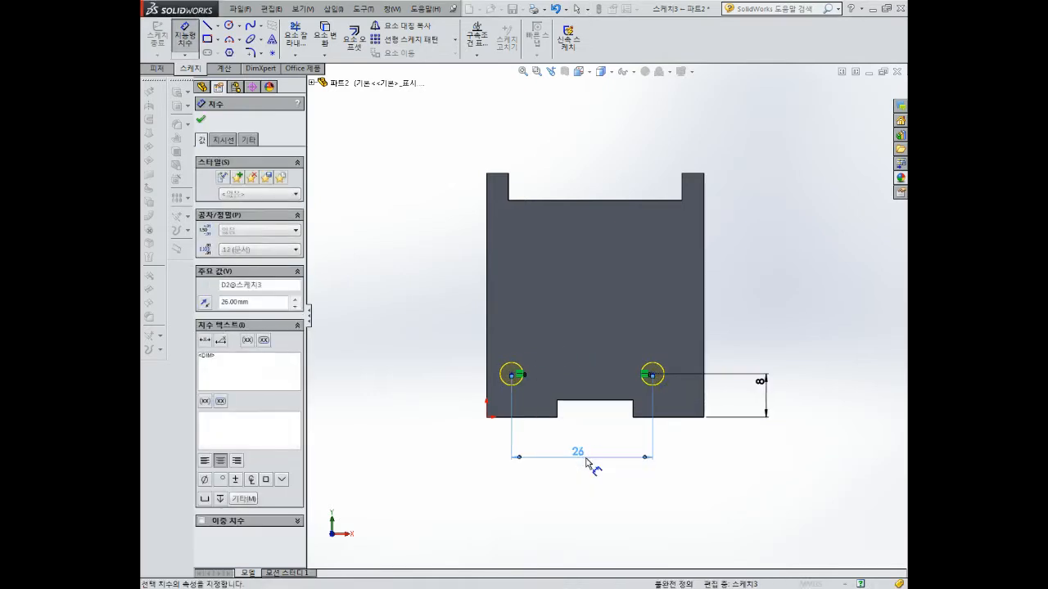
Dimension the left hole center 7 mm from the block's left edge
click(512, 375)
click(488, 403)
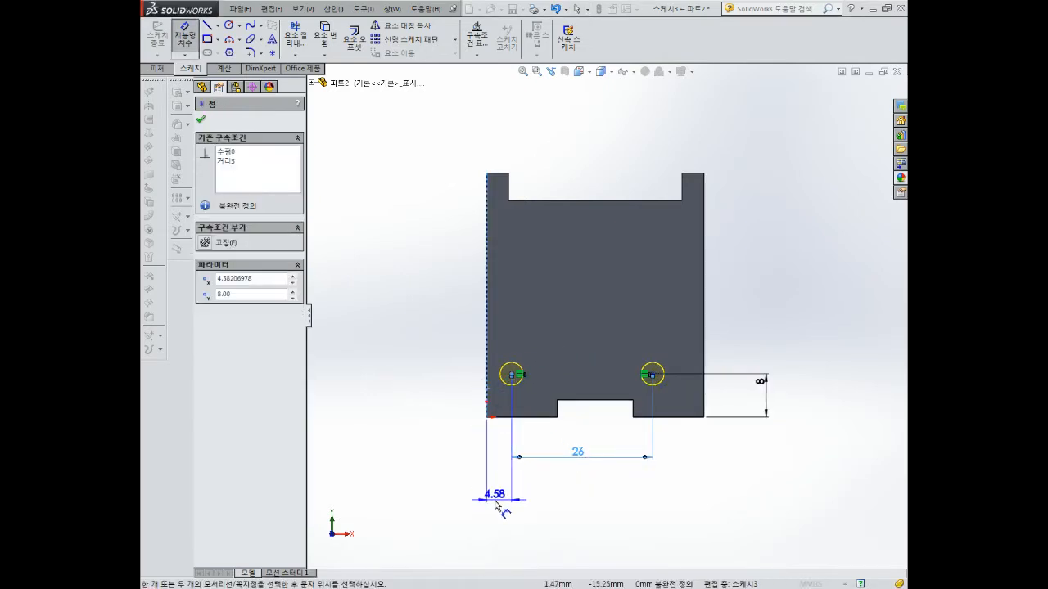
click(496, 505)
text(7)
key(Return)
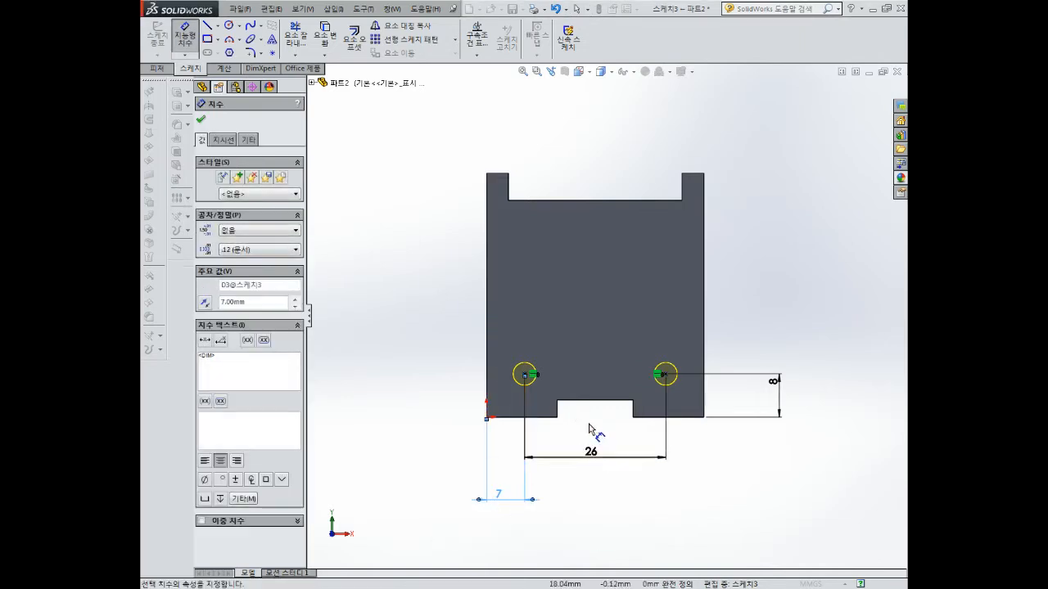
key(Escape)
Change the two front holes to M5 ISO 4018 hex screw counterbores, with custom sizing of 9.5 mm diameter and 5.4 mm depth
click(215, 140)
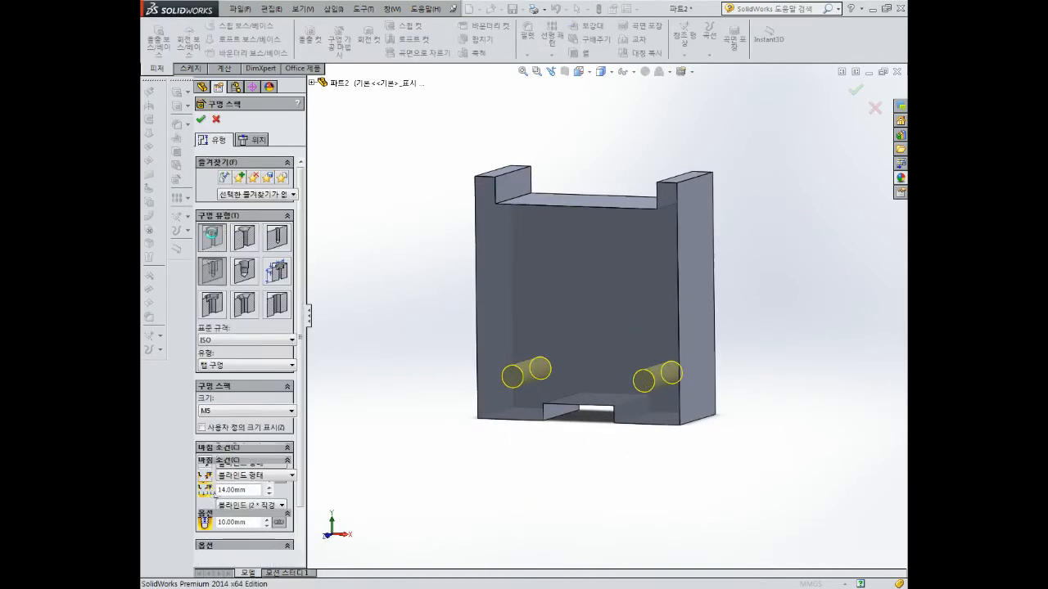
click(211, 235)
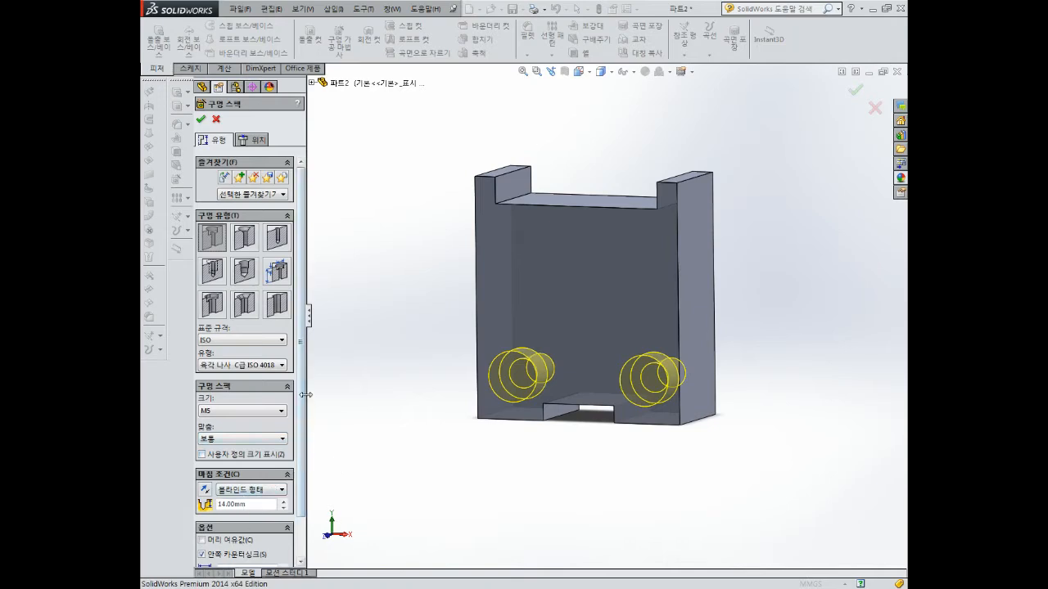
scroll(303, 423, down, 2)
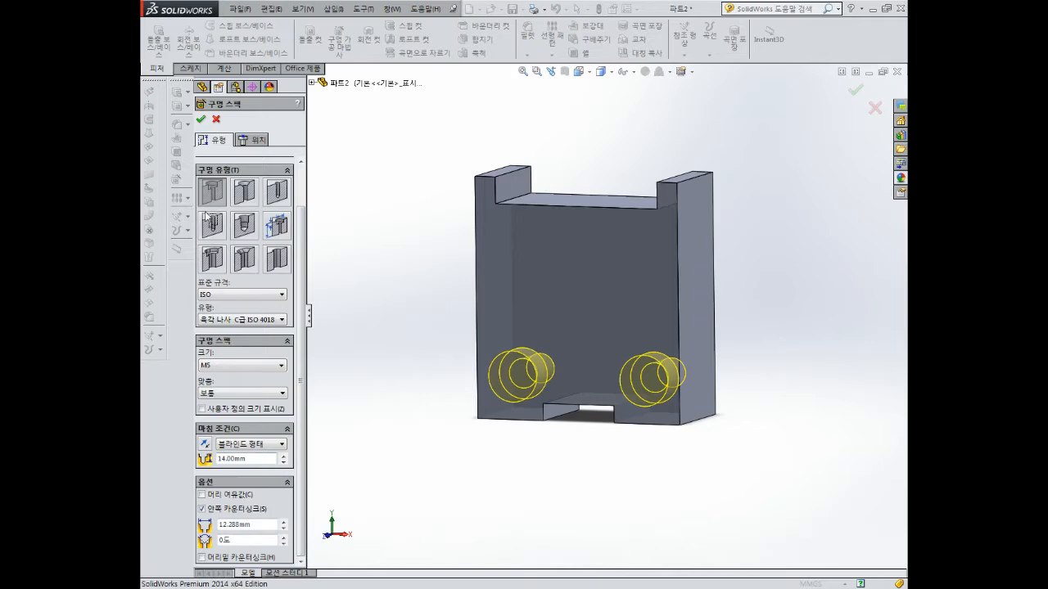
click(262, 410)
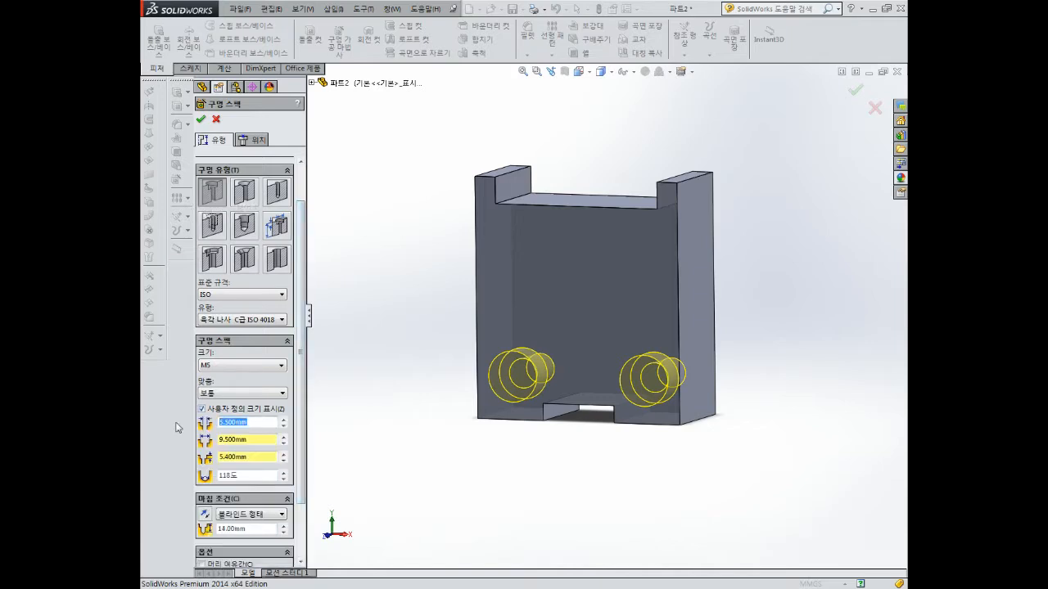
click(200, 119)
middle_drag(810, 319, 759, 345)
Edit the front counterbore hole feature so both holes go through all
right_click(227, 221)
click(217, 186)
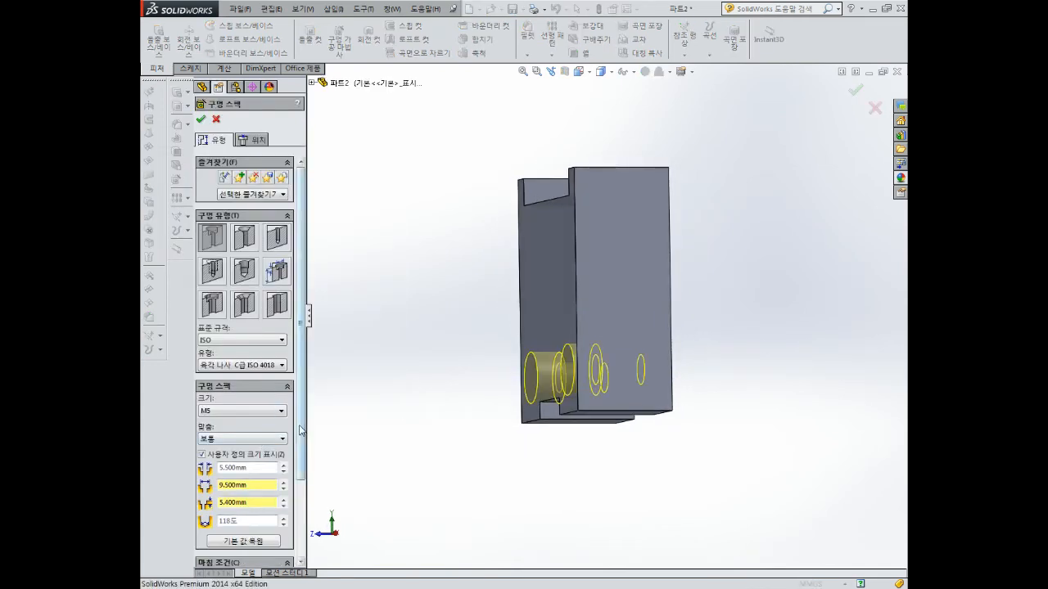
drag(299, 431, 300, 509)
click(251, 478)
click(245, 498)
key(Return)
Place two new Hole Wizard holes side by side on the floor of the top notch
middle_drag(565, 434, 629, 230)
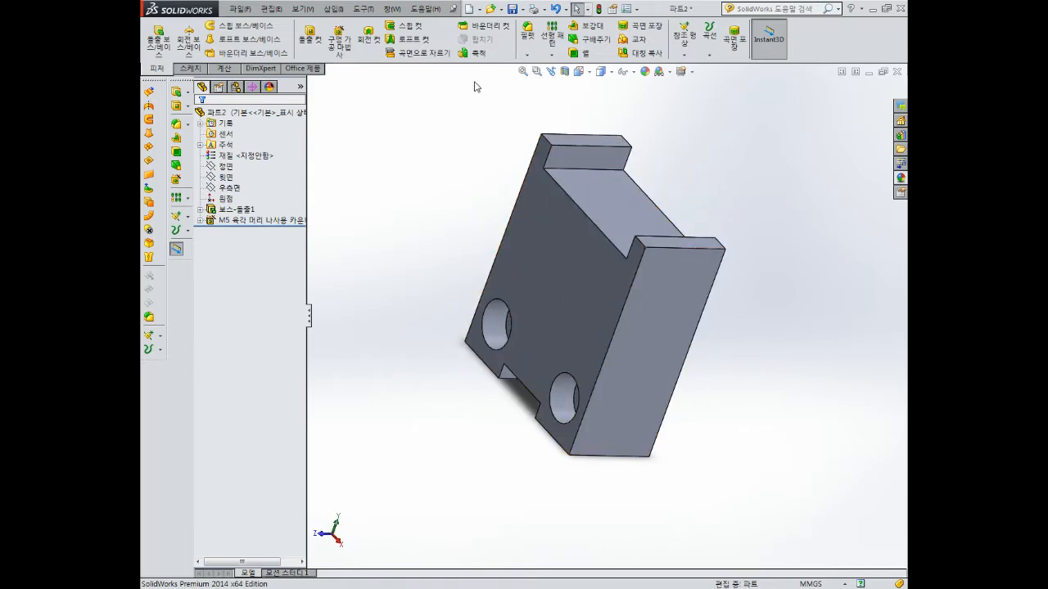
click(339, 41)
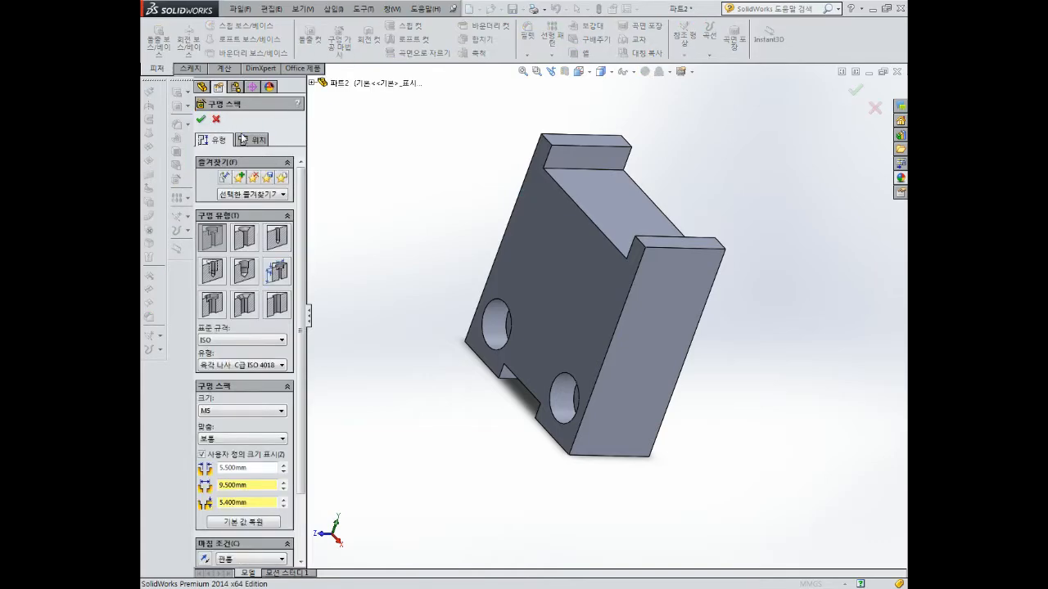
click(612, 190)
click(638, 224)
key(ctrl+8)
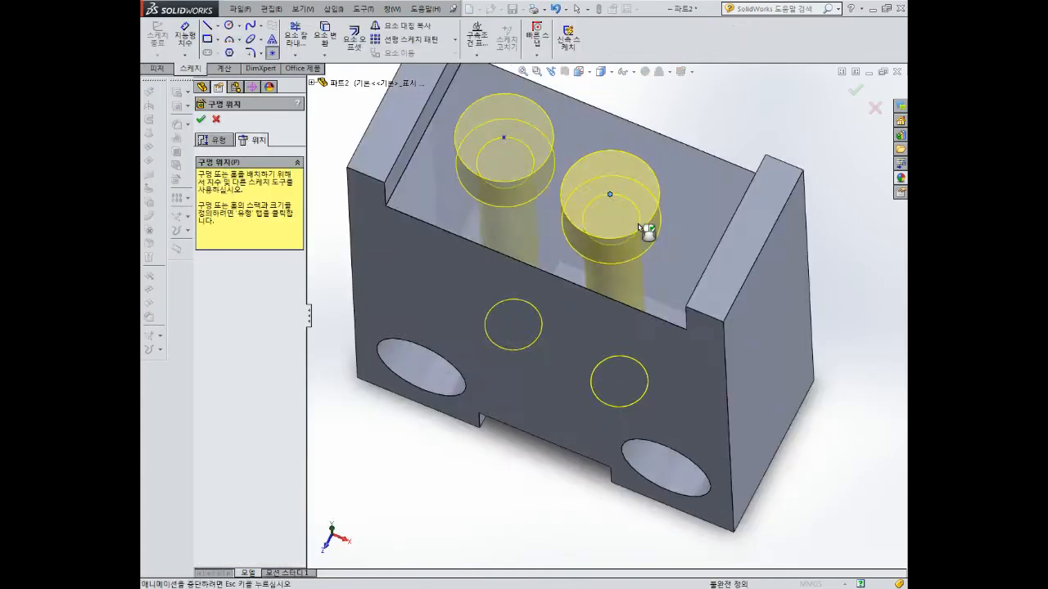
Align the two top hole centers with a horizontal relation
key(Escape)
click(487, 284)
ctrl+click(647, 301)
click(208, 313)
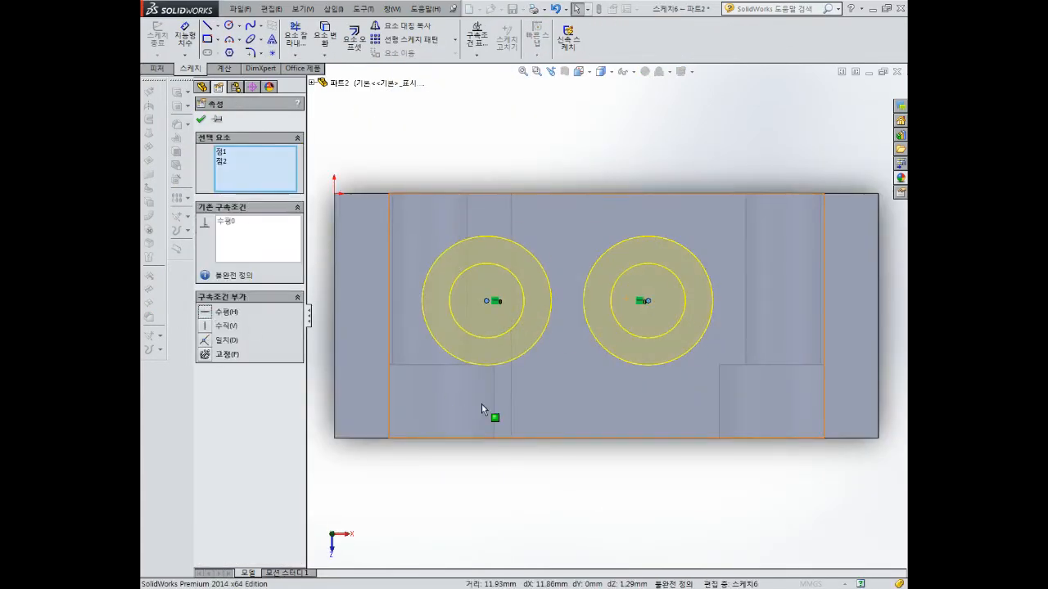
key(Escape)
Dimension the spacing between the two top hole centers as 20 mm
right_drag(482, 403, 500, 316)
click(486, 303)
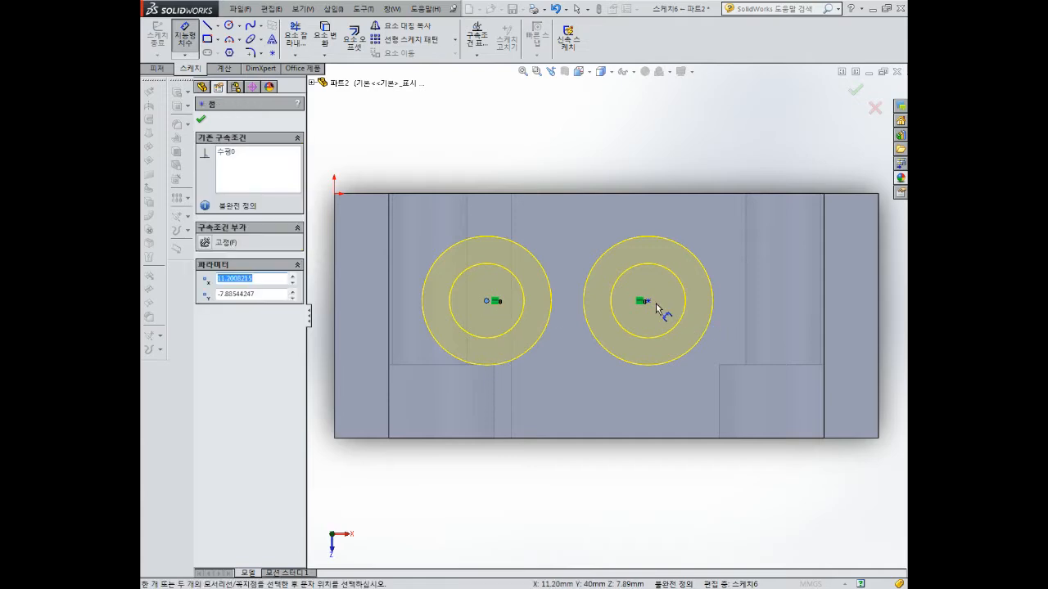
click(646, 302)
click(554, 399)
text(20)
key(Return)
Dimension the top hole centers 9 mm from the block's rear edge
click(486, 303)
click(512, 194)
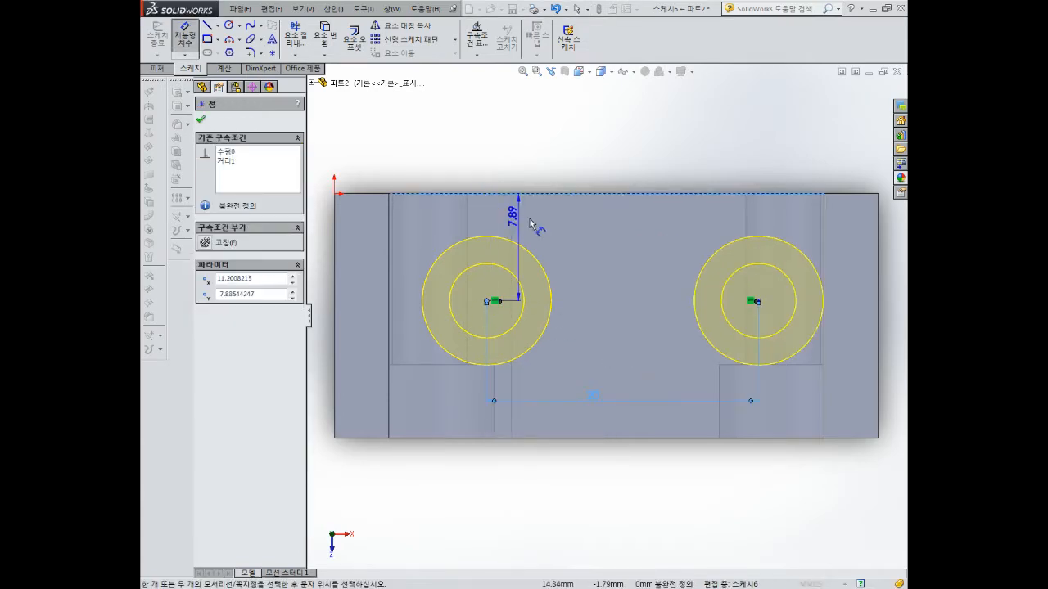
click(555, 231)
text(9)
key(Return)
Dimension the left top hole center 10 mm from the block's left edge
click(487, 316)
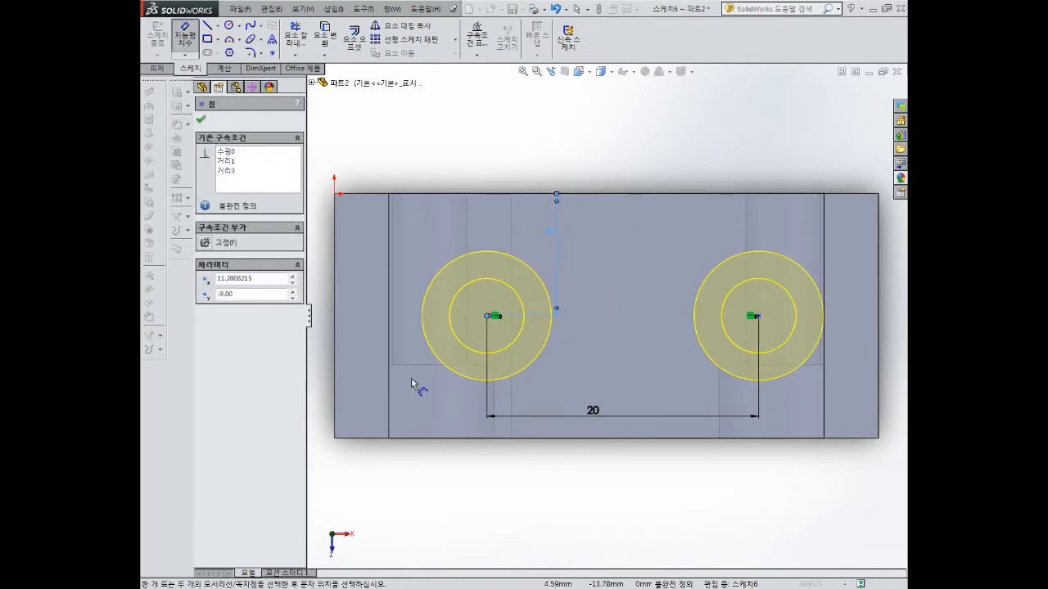
click(335, 385)
click(401, 496)
text(10)
key(Return)
middle_drag(570, 437, 458, 343)
click(201, 119)
Change the two top holes to plain ISO drill-size holes of Ø5.0
click(212, 141)
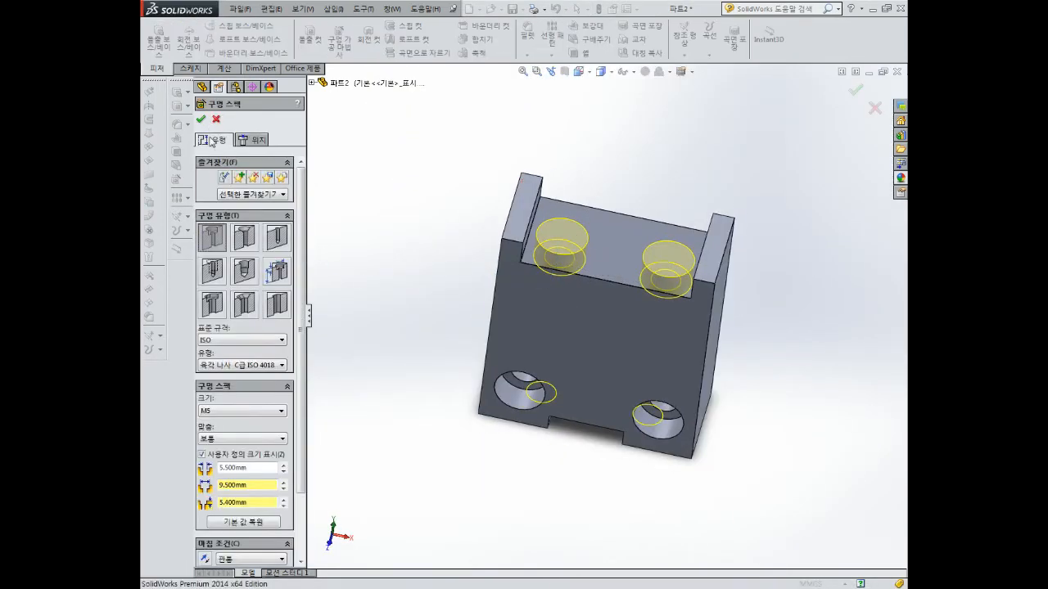
click(276, 237)
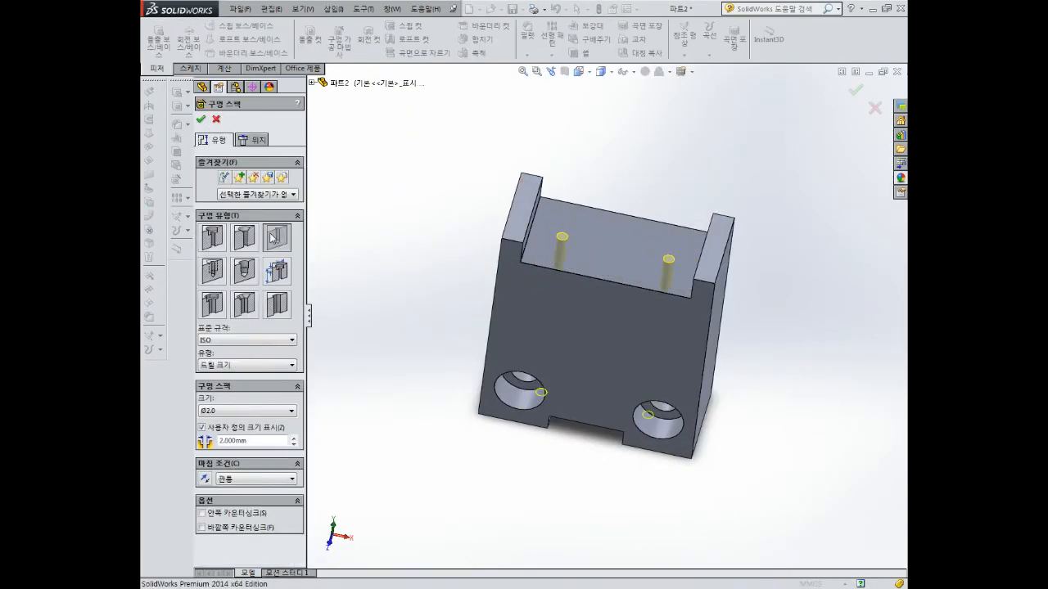
click(233, 413)
scroll(236, 438, down, 6)
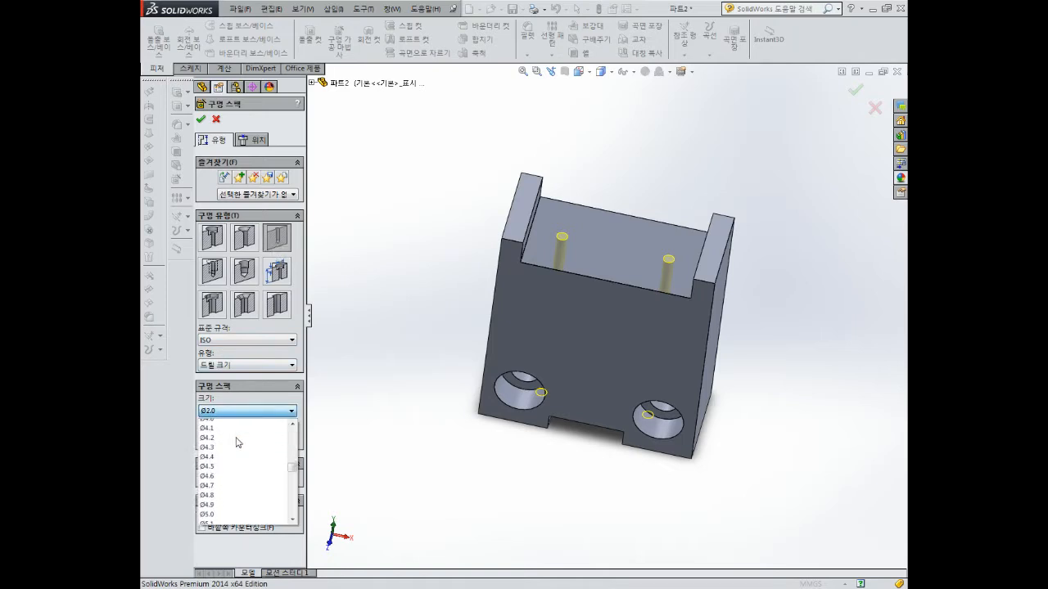
click(233, 514)
Give the two top holes a blind depth of 13 mm and finish the hole feature
click(237, 479)
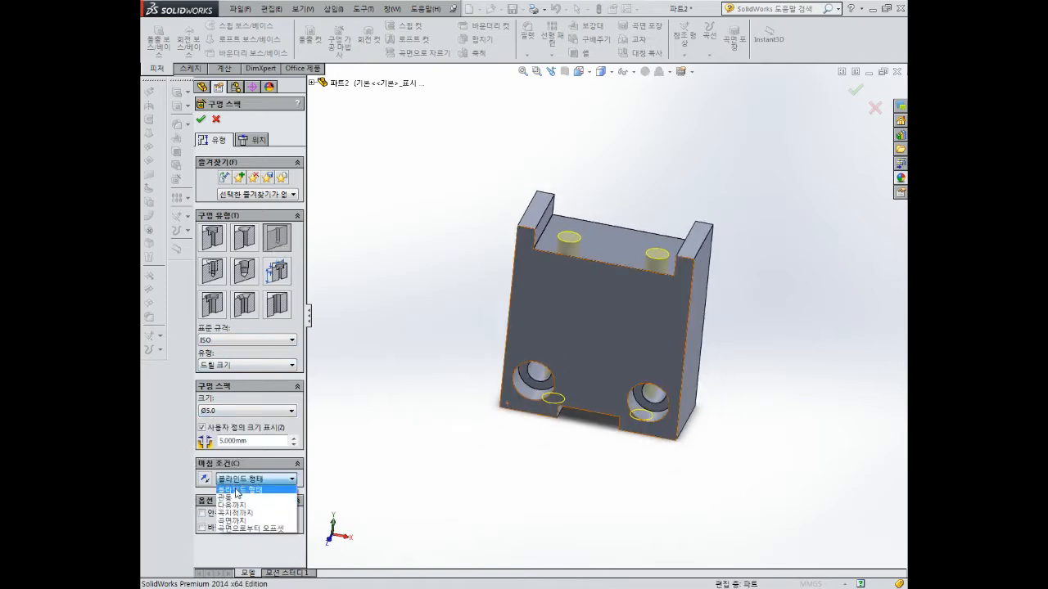
click(236, 490)
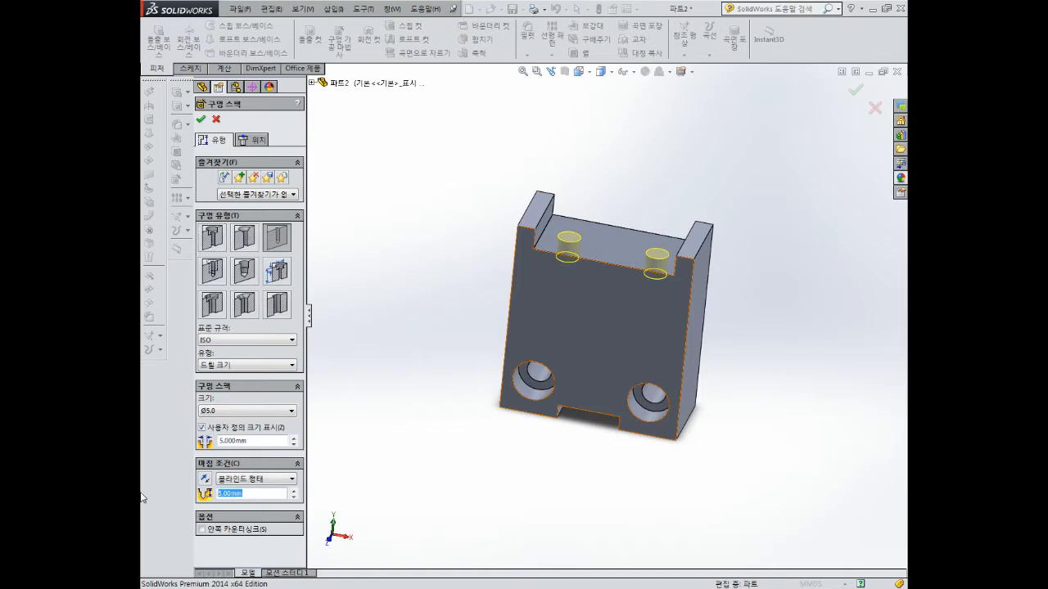
middle_drag(582, 394, 583, 344)
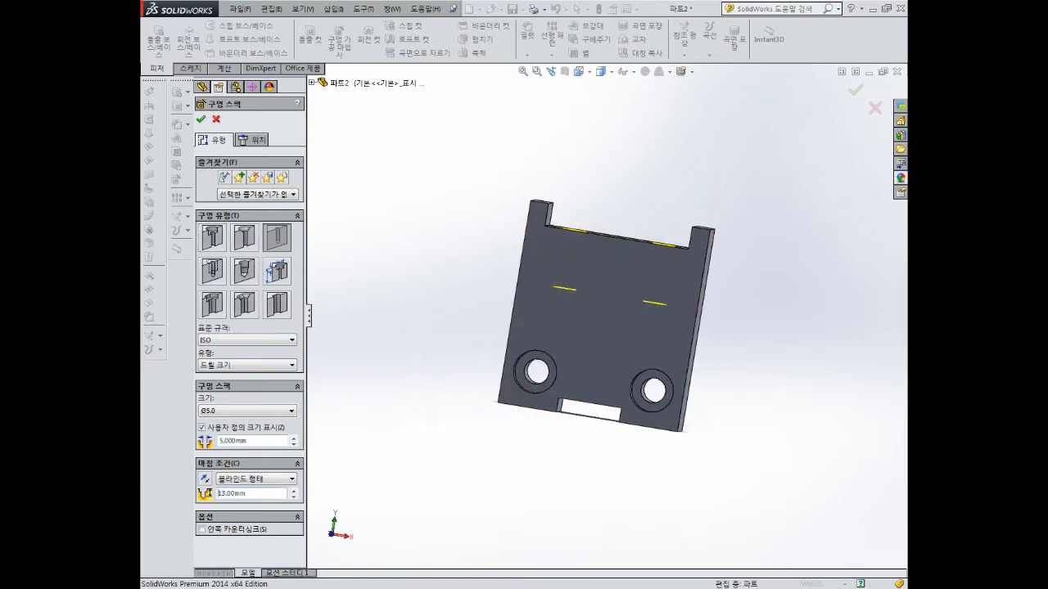
click(200, 120)
Place a single Hole Wizard hole on the top notch floor, midway between the two drilled holes
middle_drag(672, 208, 655, 268)
click(339, 41)
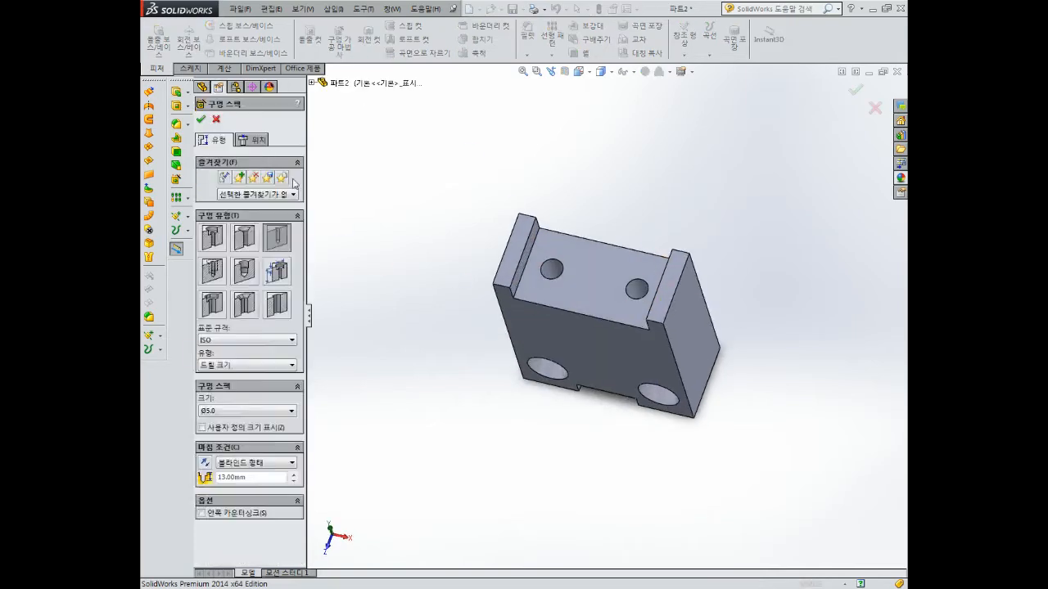
click(609, 284)
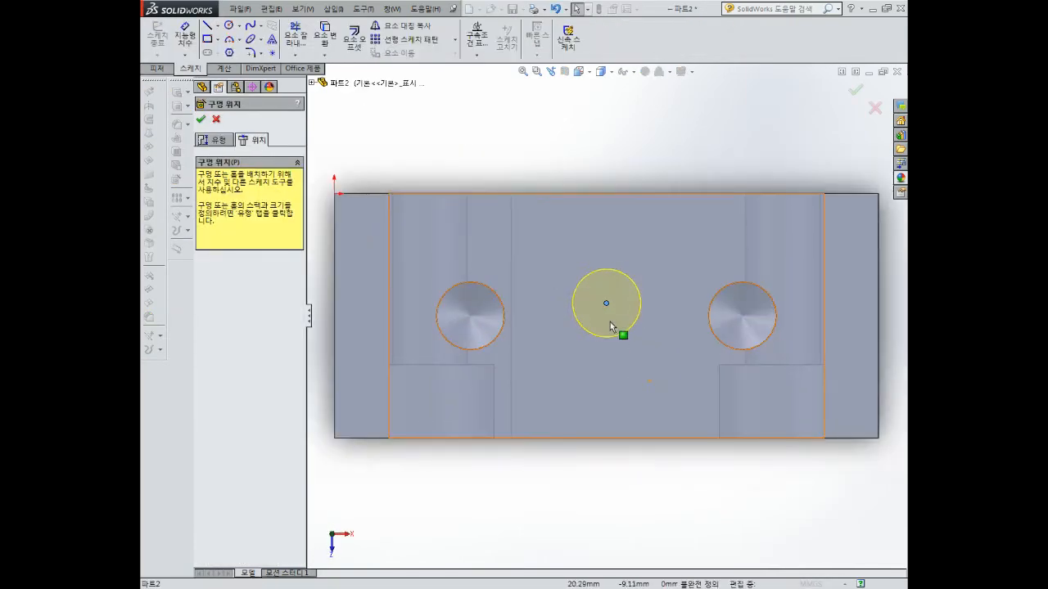
click(605, 303)
click(604, 302)
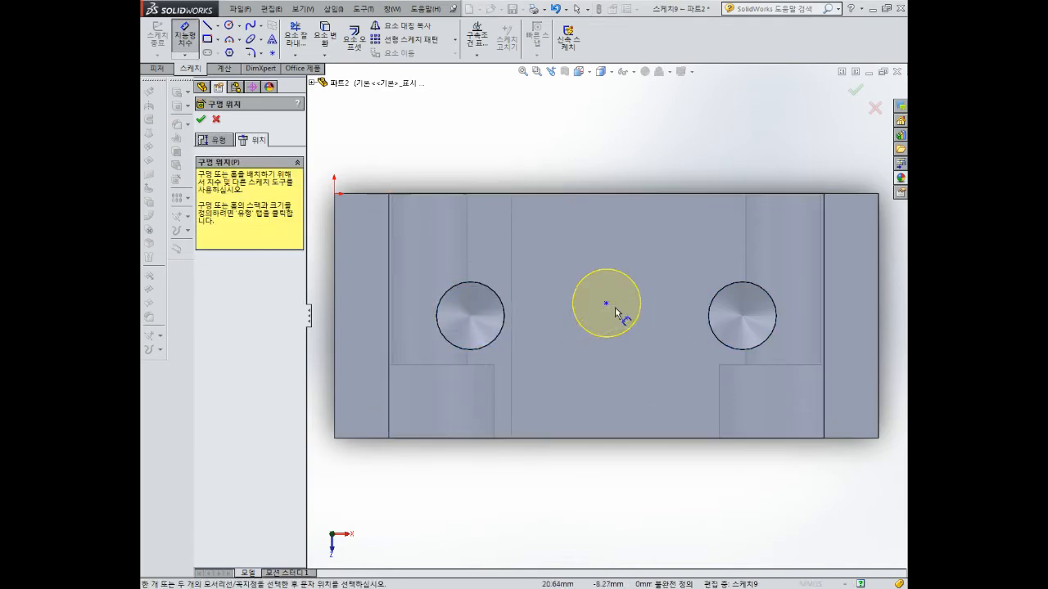
Dimension the middle hole center 9 mm from the block's front edge
click(607, 303)
click(629, 439)
click(653, 377)
text(9.00mm)
key(Return)
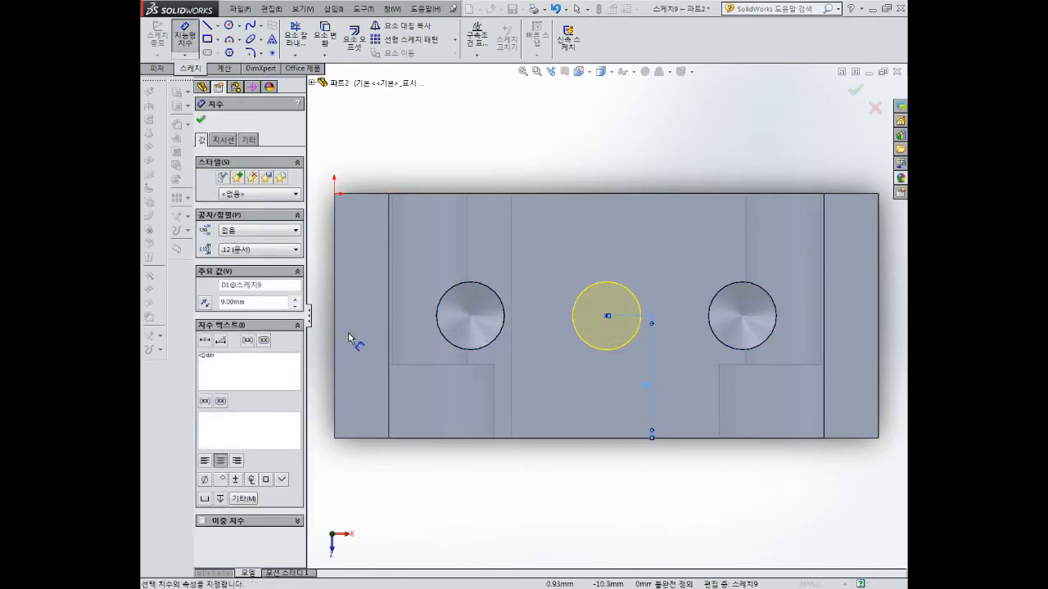
Dimension the middle hole center 20 mm from the block's left edge
click(334, 353)
click(607, 315)
click(511, 483)
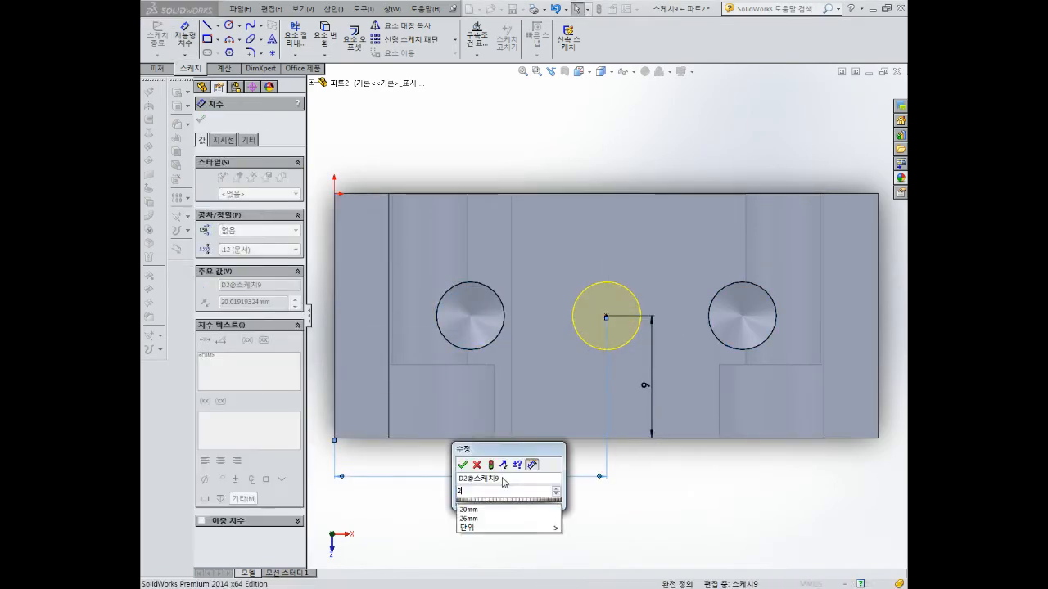
text(20)
key(Return)
Make the middle hole an M5 ISO tapped hole, 14 mm deep with 10 mm of blind thread
click(200, 120)
click(212, 142)
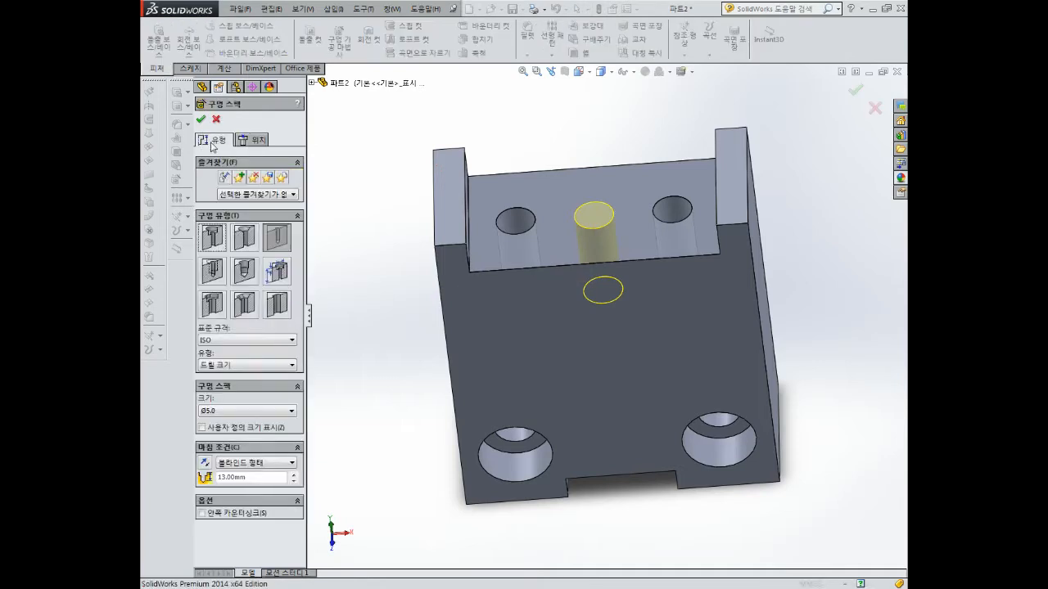
click(210, 270)
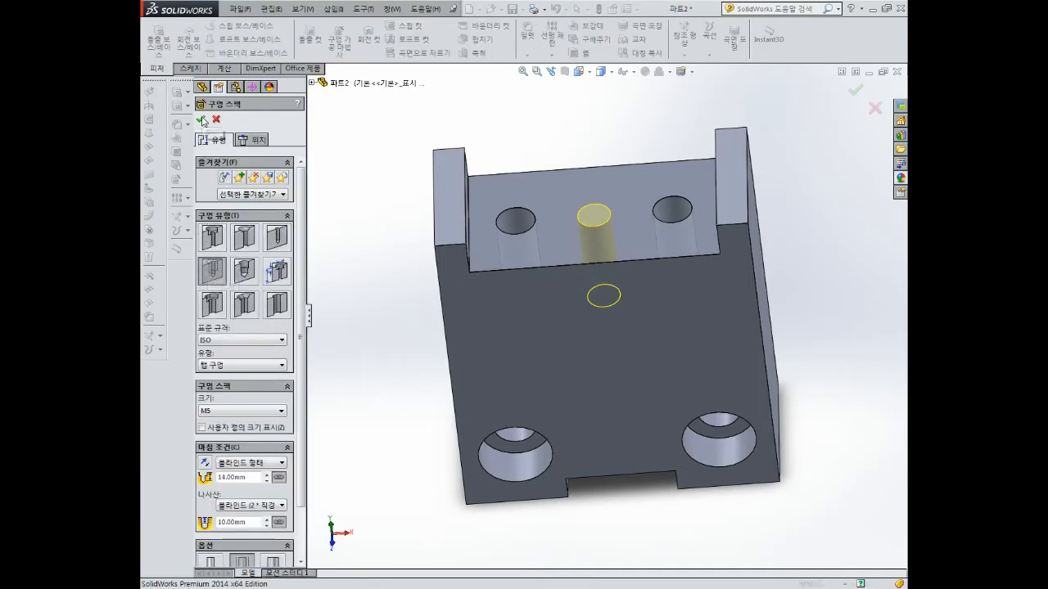
click(201, 119)
Start a 1 mm, 45° chamfer on the inner top edges of the two upper prongs
scroll(708, 292, up, 3)
mouse_move(687, 229)
middle_down()
mouse_move(709, 292)
mouse_move(687, 229)
middle_up()
scroll(547, 164, down, 3)
middle_drag(548, 159, 543, 153)
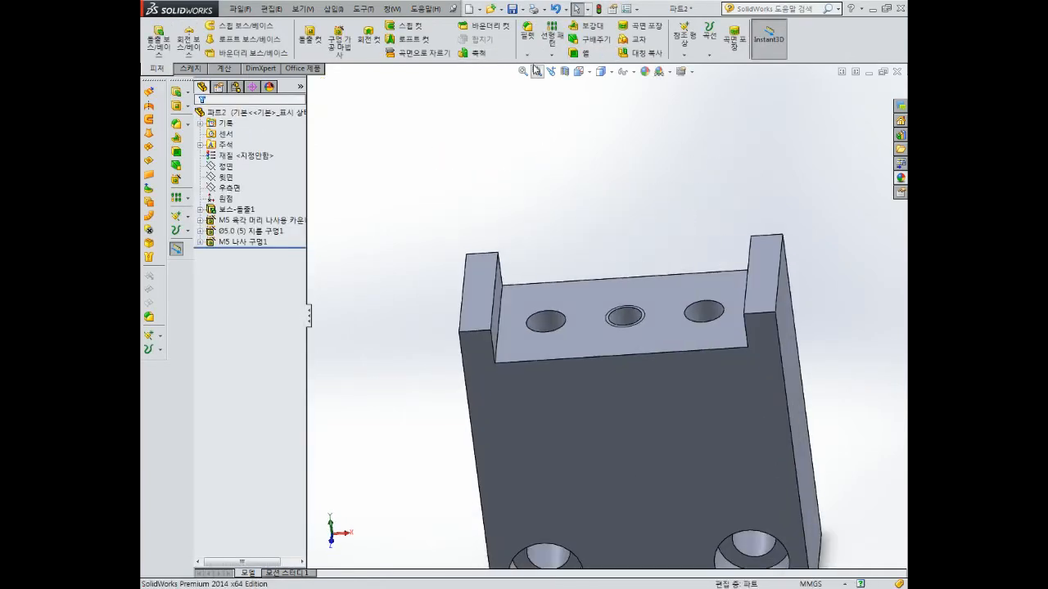
click(527, 54)
click(537, 82)
text(1)
key(Return)
click(496, 283)
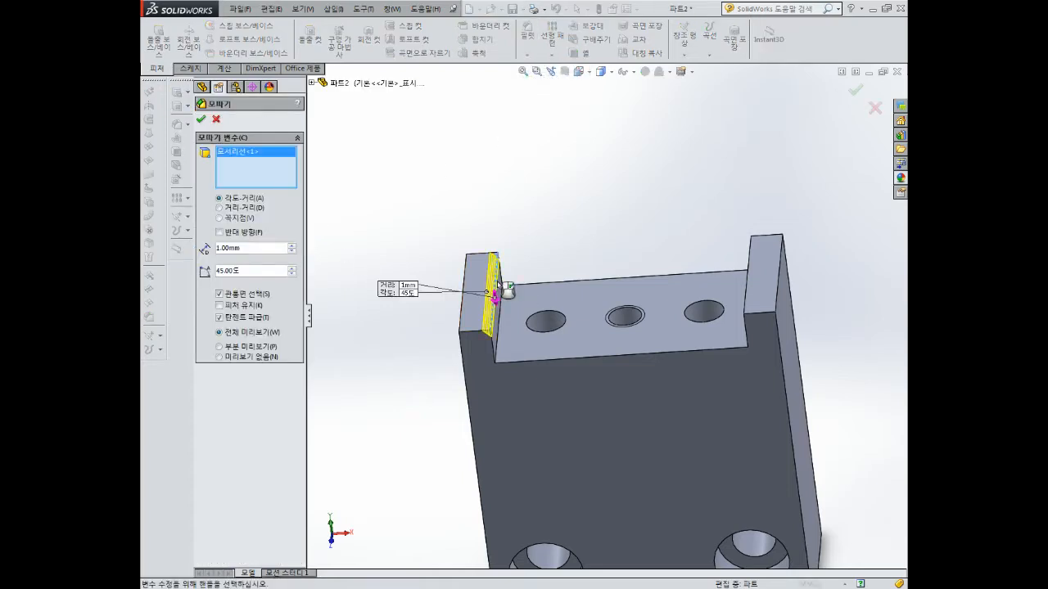
click(751, 276)
Add the two lower edges of the bottom notch to the chamfer and create it
scroll(744, 304, up, 3)
scroll(628, 434, down, 3)
middle_drag(638, 499, 732, 422)
click(627, 420)
click(804, 403)
scroll(816, 321, up, 3)
scroll(816, 321, down, 2)
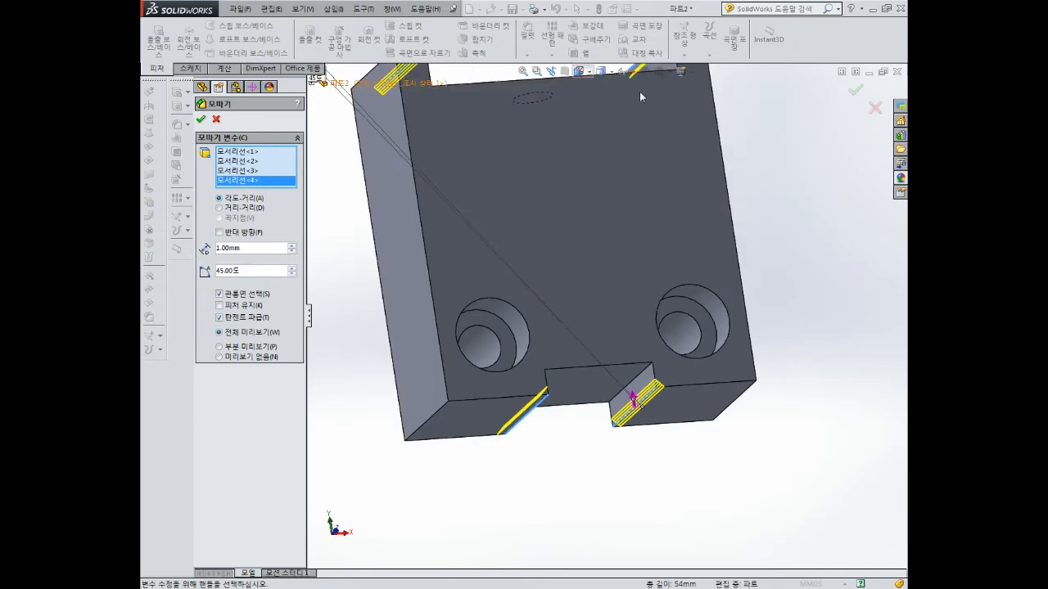
click(855, 90)
Apply a brown appearance color to the whole part
scroll(800, 133, up, 1)
scroll(613, 192, up, 2)
middle_drag(800, 133, 597, 273)
scroll(613, 192, down, 1)
scroll(590, 295, up, 1)
middle_drag(573, 336, 561, 270)
right_click(221, 112)
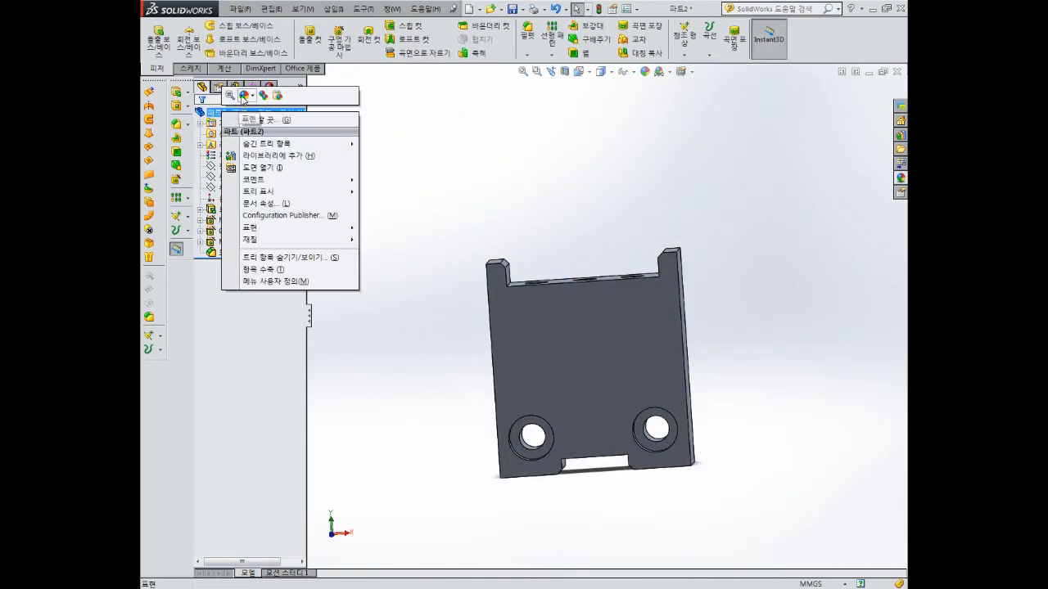
click(244, 96)
click(270, 111)
click(231, 360)
click(202, 122)
Save the part under the file name 2
middle_drag(634, 197, 641, 344)
key(ctrl+s)
text(2)
key(Return)
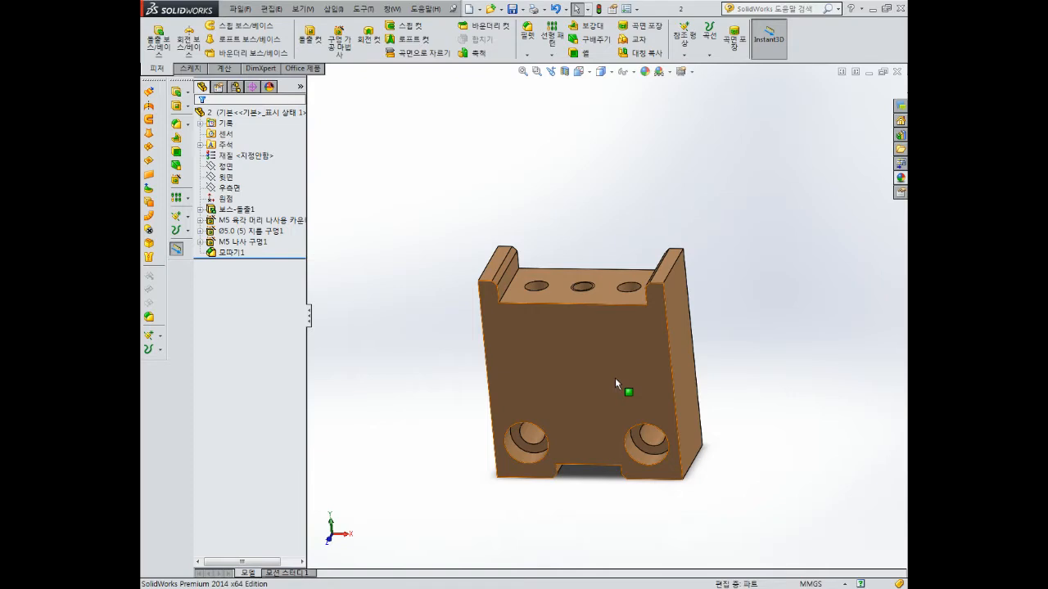
Create a new part document
click(244, 9)
click(258, 30)
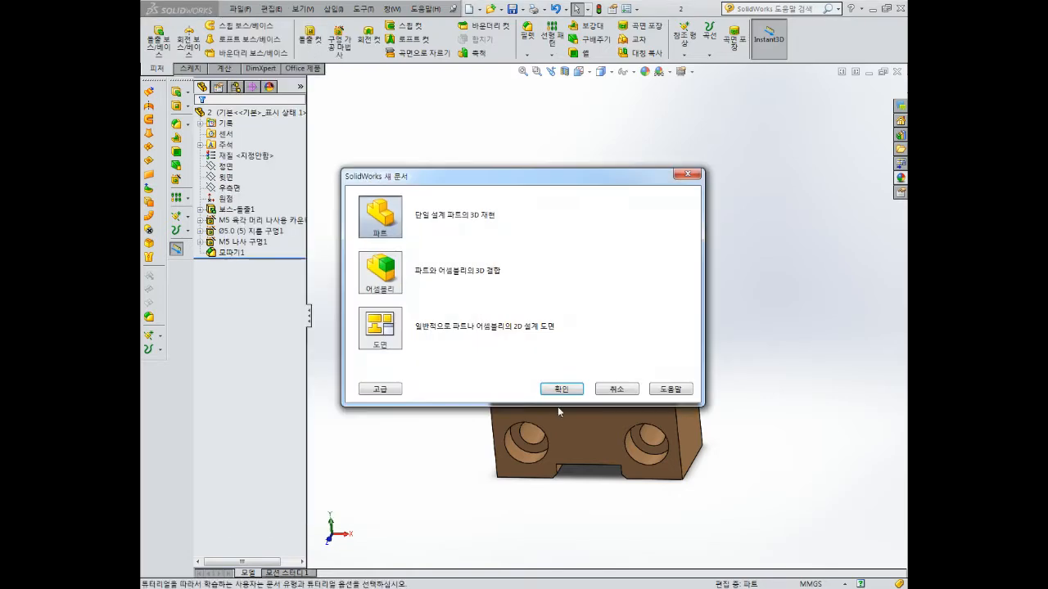
click(561, 389)
Start a sketch on the front plane and draw a center rectangle about 90 mm wide from the origin
click(225, 166)
click(263, 147)
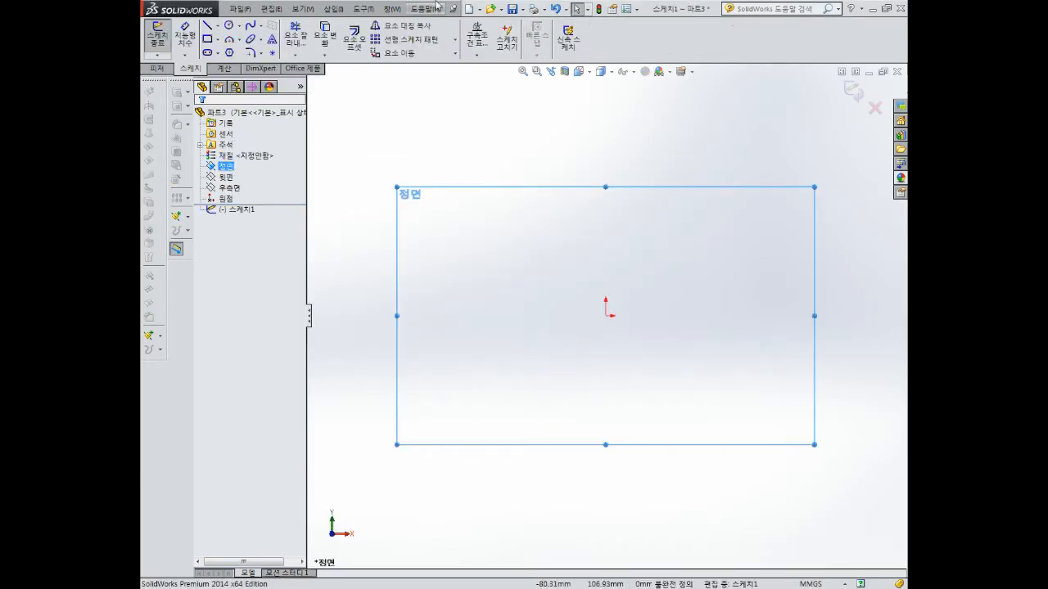
click(208, 39)
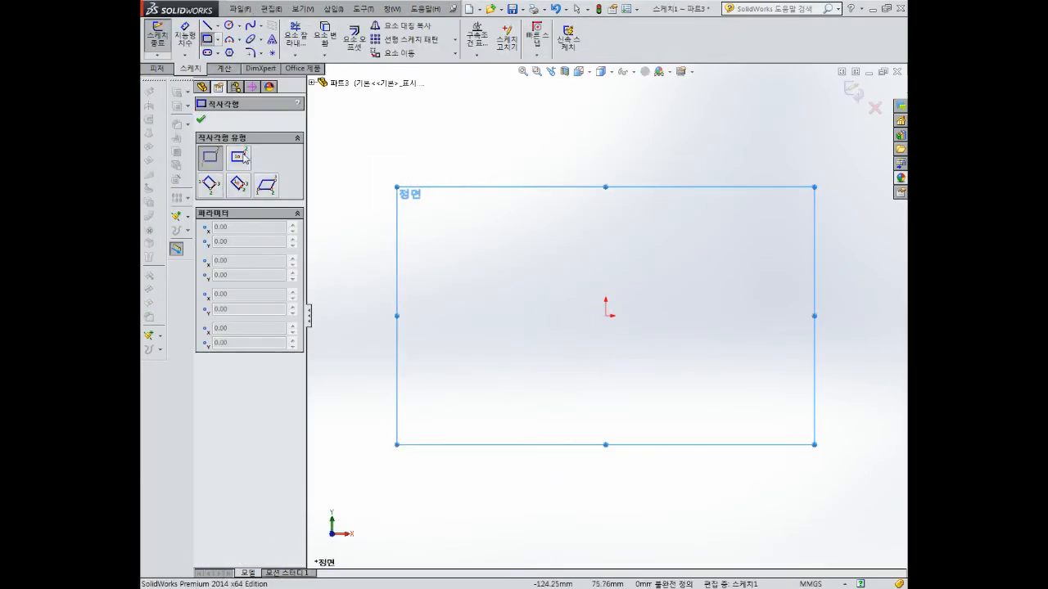
click(239, 156)
click(606, 316)
click(711, 251)
Dimension the rectangle to 56 mm wide and 32 mm high
right_drag(599, 164, 600, 114)
click(631, 251)
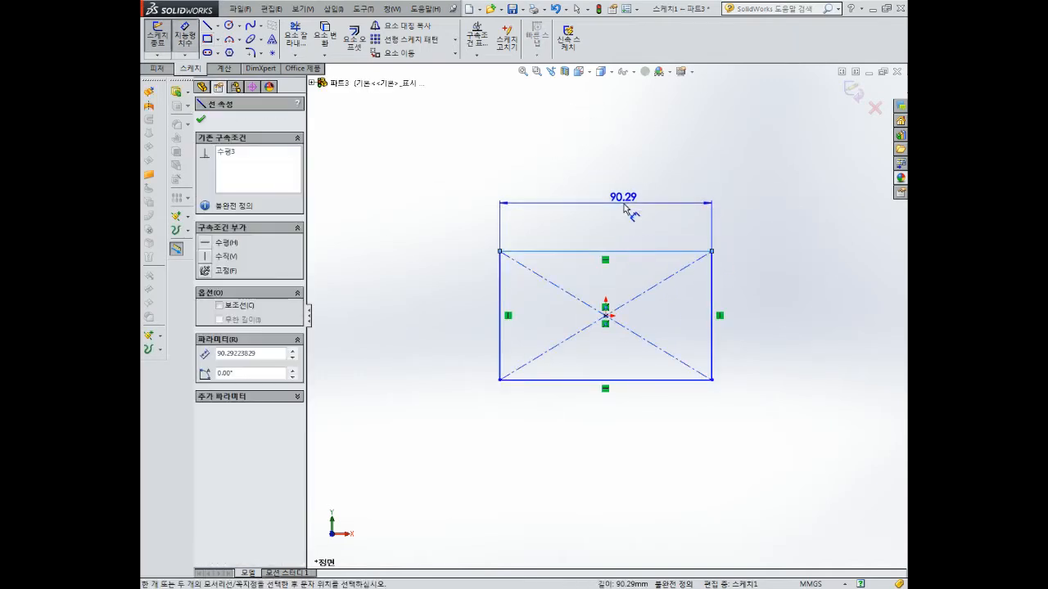
click(626, 211)
text(56)
key(Return)
click(711, 301)
click(755, 300)
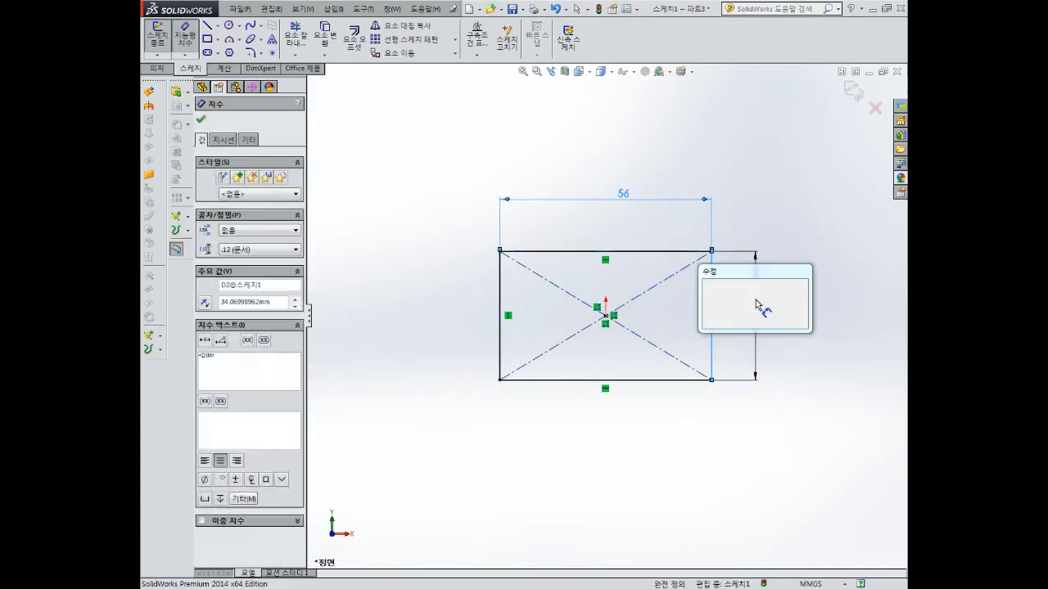
text(32)
key(Return)
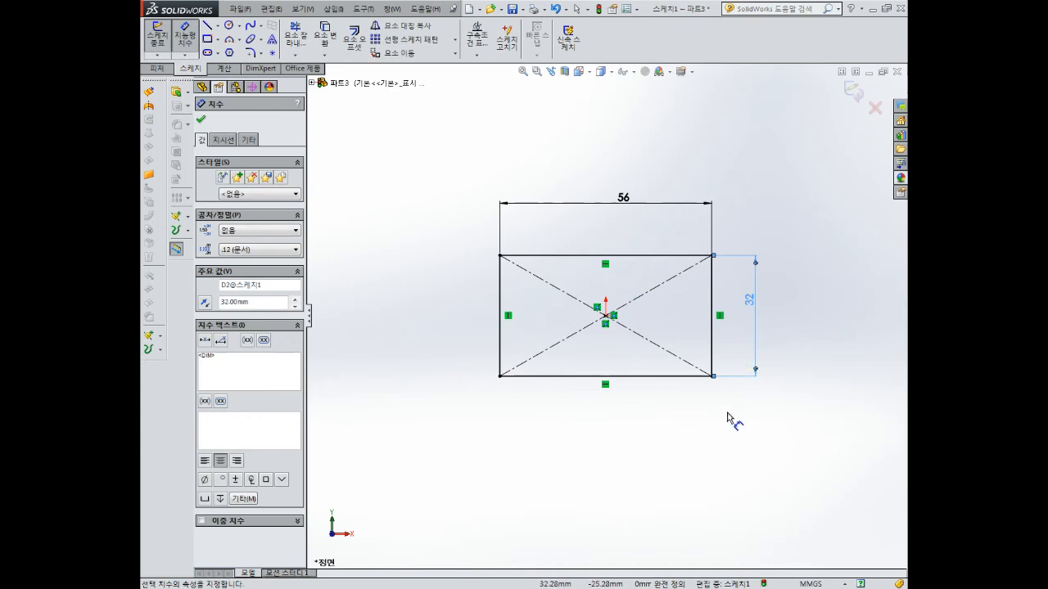
Add equal-distance 3 mm sketch chamfers to the rectangle's upper-right and lower-right corners
click(262, 54)
click(280, 81)
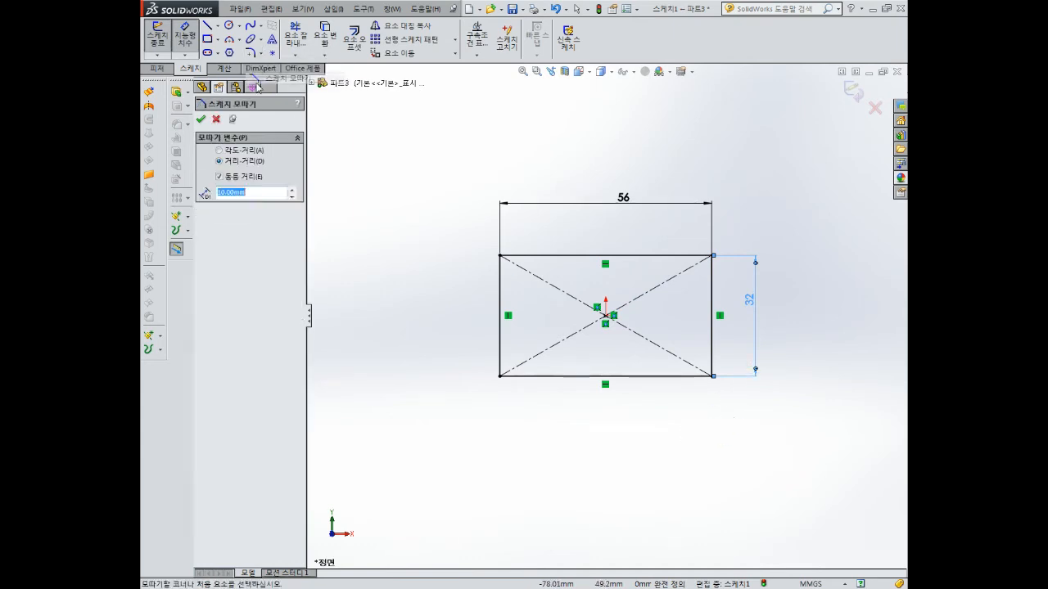
text(3)
click(698, 256)
click(711, 278)
click(712, 357)
click(696, 376)
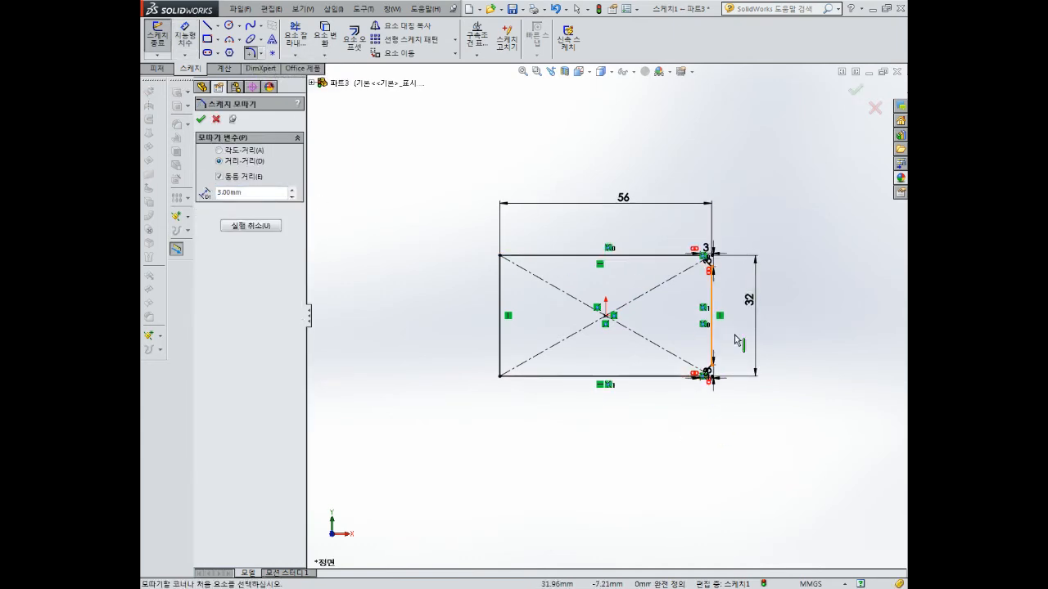
key(Escape)
Sketch a circle in the right half of the rectangle and set its diameter to 26 mm
click(228, 26)
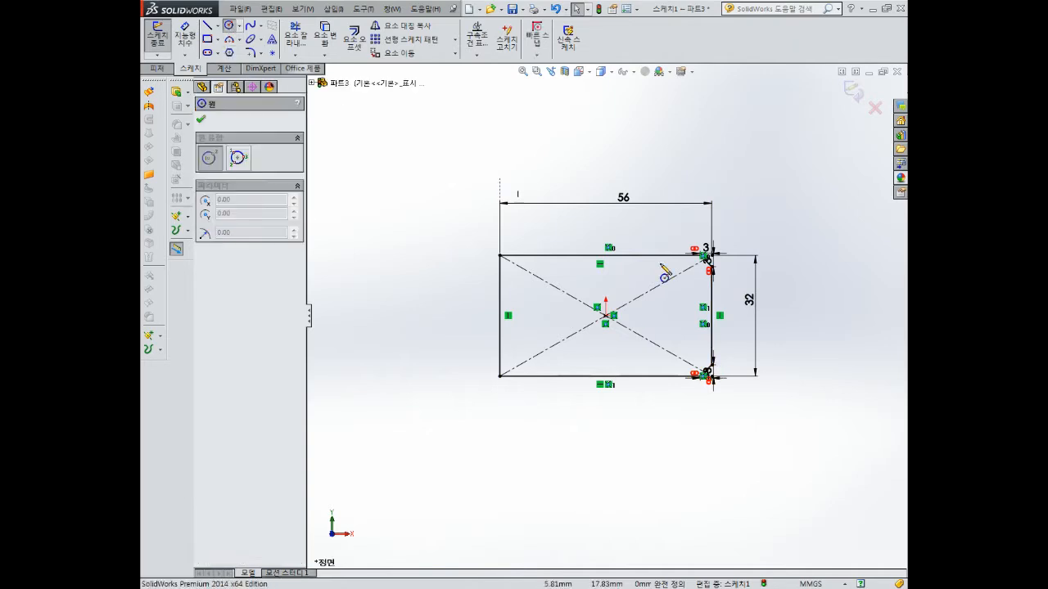
click(668, 316)
click(689, 315)
key(Escape)
right_drag(777, 291, 779, 271)
click(673, 295)
click(666, 225)
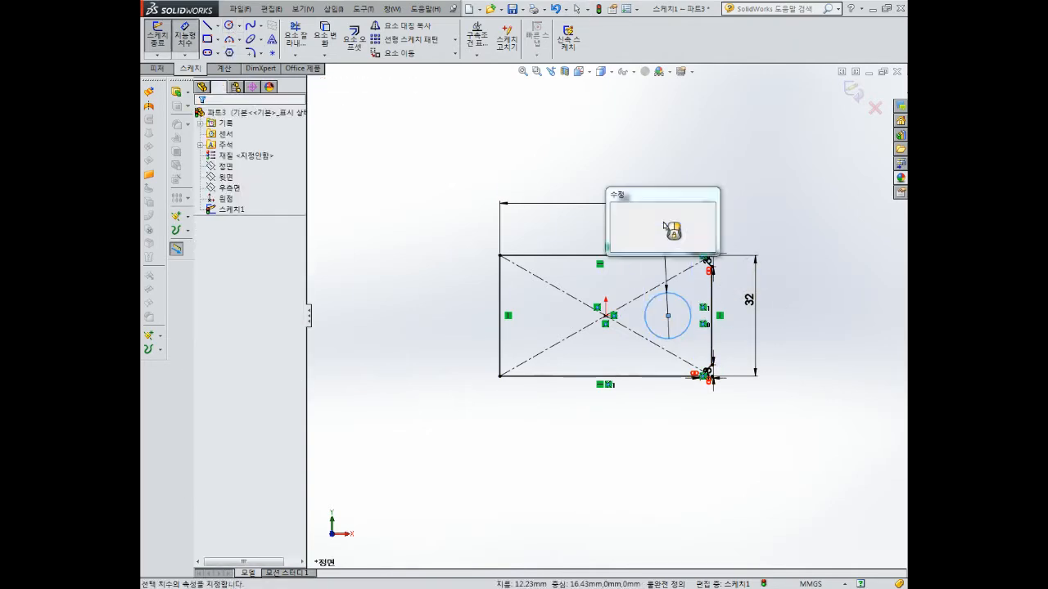
text(26)
key(Return)
Dimension the circle's center 40 mm from the rectangle's left edge
click(668, 317)
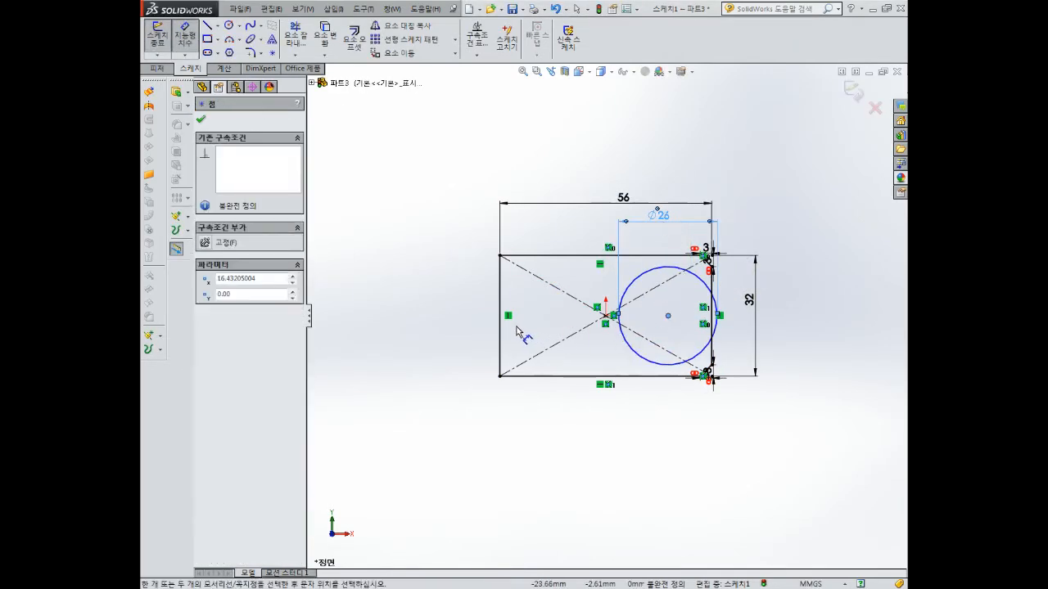
click(499, 376)
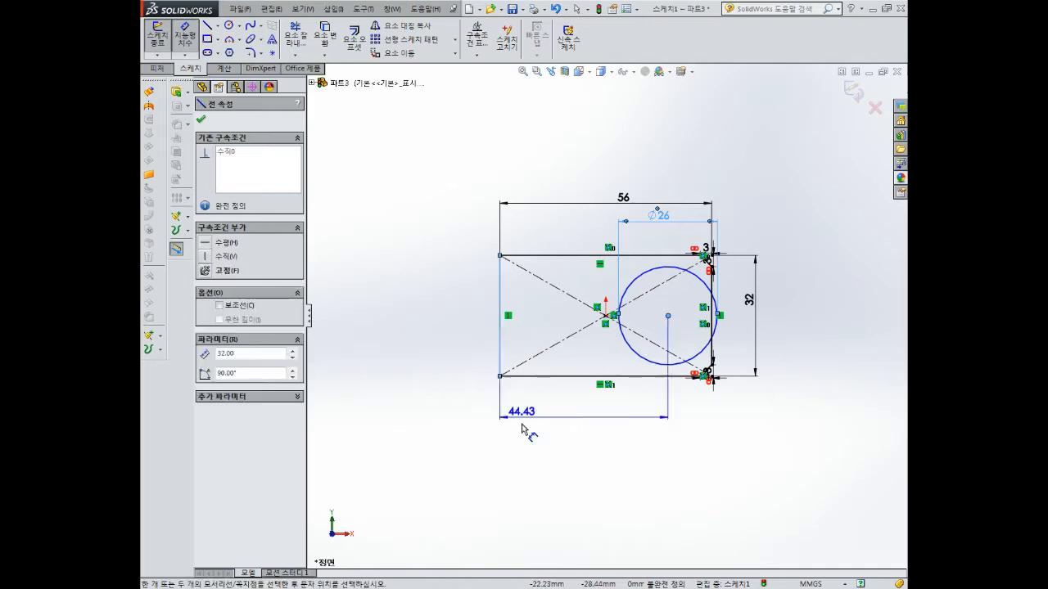
click(527, 463)
text(40)
key(Return)
key(Escape)
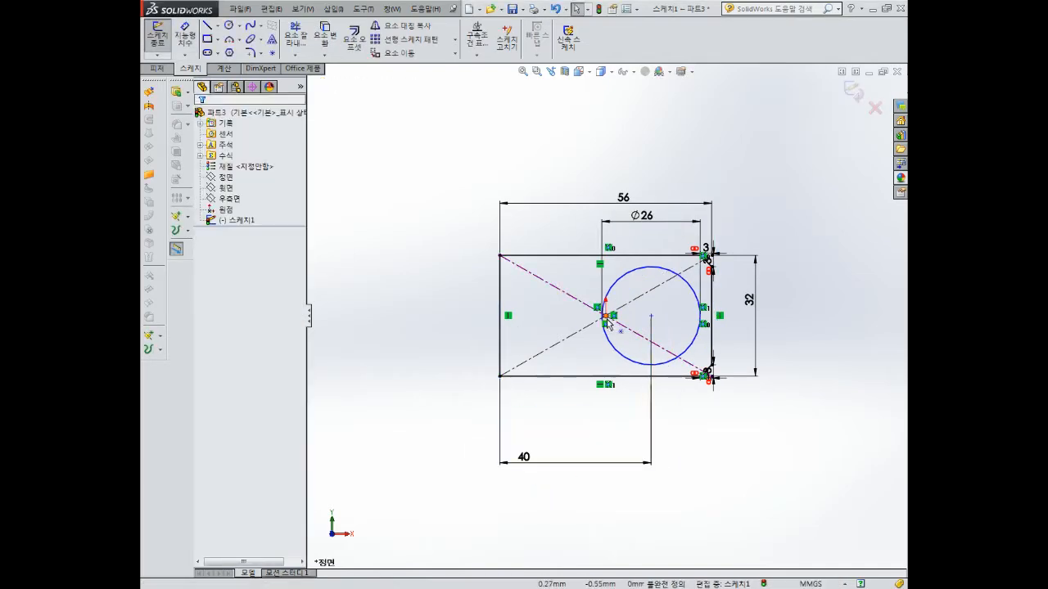
Align the circle's center horizontally with the origin
click(605, 316)
ctrl+click(651, 316)
click(204, 313)
click(538, 344)
Exit the sketch and extrude the chamfered profile with its circular opening 22 mm as a boss
scroll(654, 343, down, 1)
middle_drag(655, 344, 634, 287)
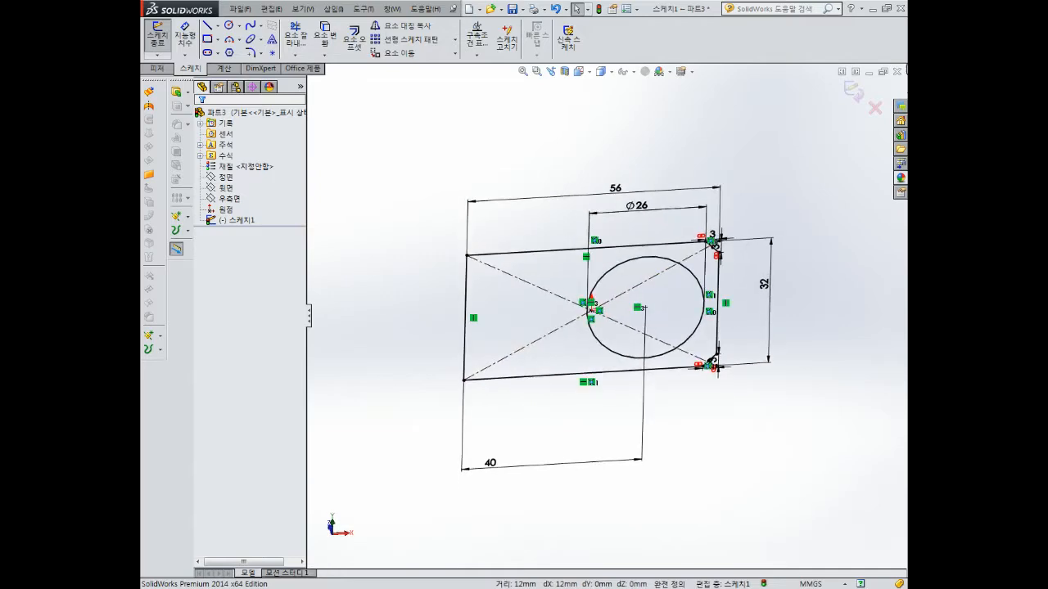
click(853, 92)
click(156, 40)
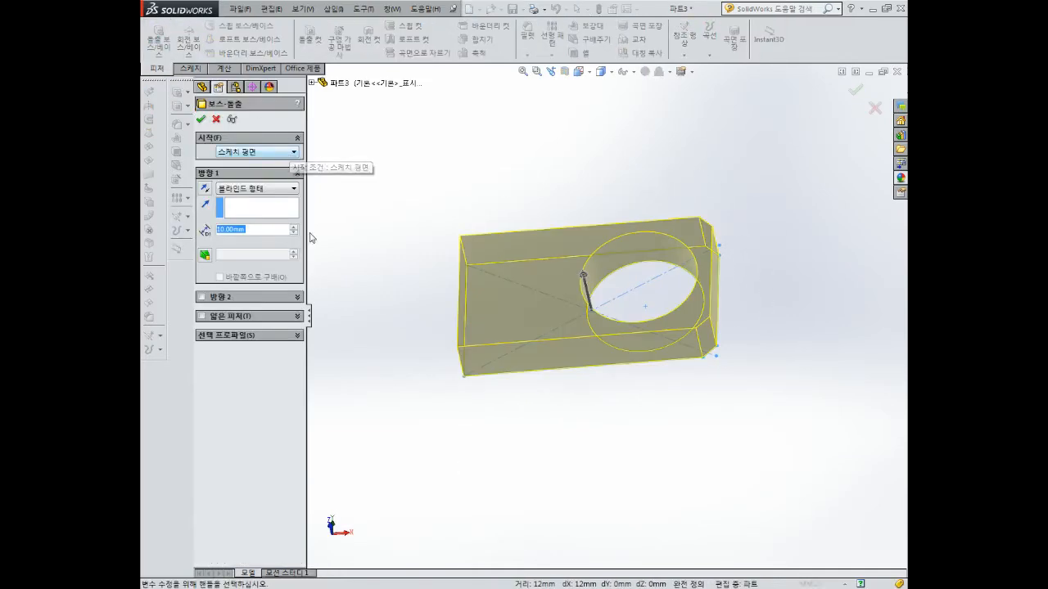
text(20)
key(Return)
click(201, 119)
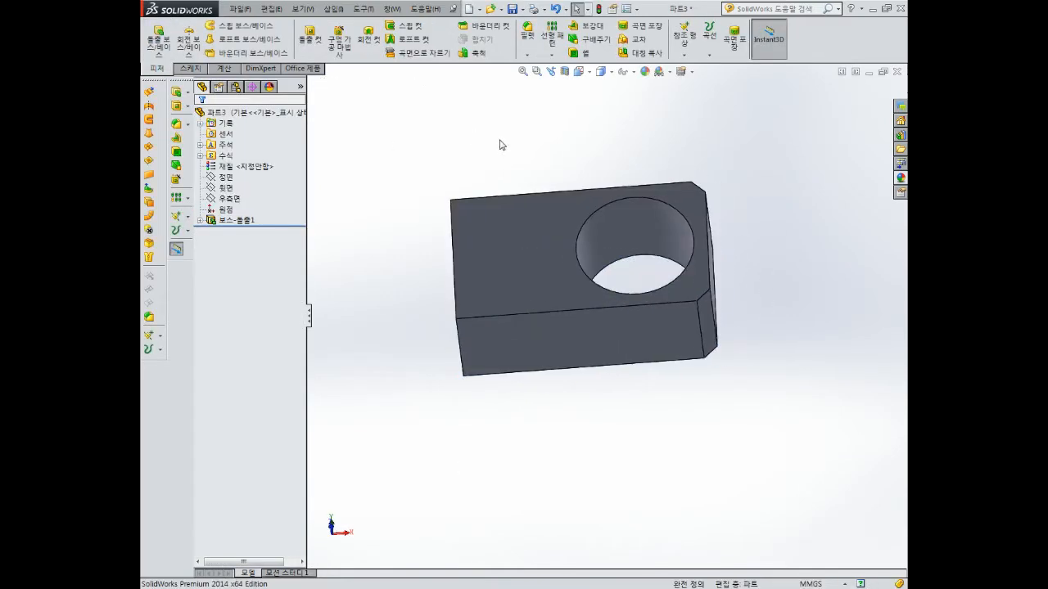
Start a sketch on the block's back face and draw a rectangle overlapping the whole unchamfered end
middle_drag(495, 169, 509, 152)
middle_drag(601, 253, 573, 166)
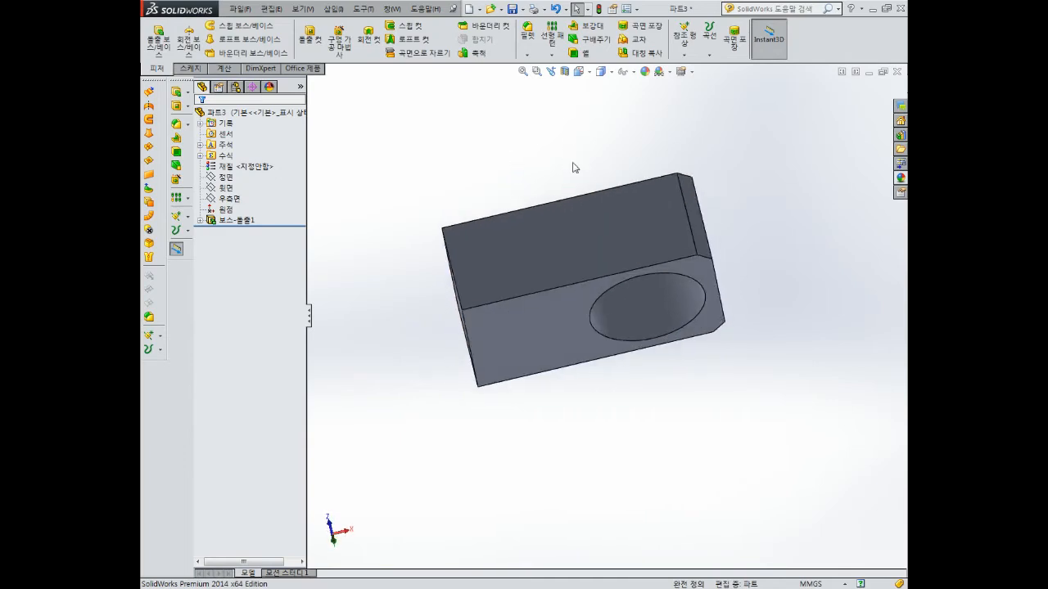
click(556, 309)
click(600, 275)
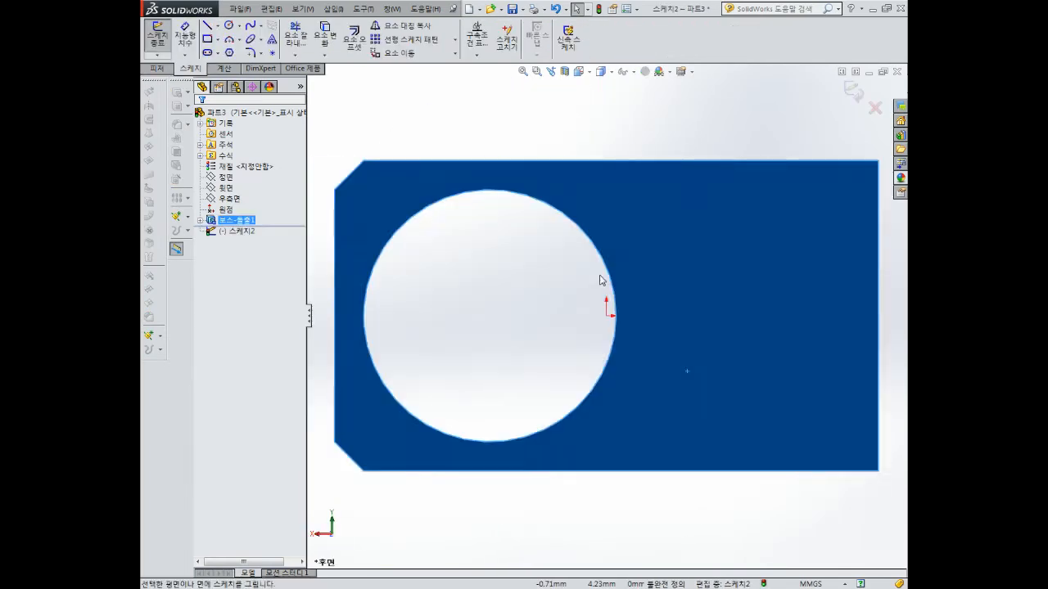
scroll(600, 275, up, 5)
click(208, 39)
drag(676, 216, 784, 420)
key(Escape)
Dimension the rectangle's inner vertical side 18 mm from the block's unchamfered end edge
right_drag(695, 456, 695, 394)
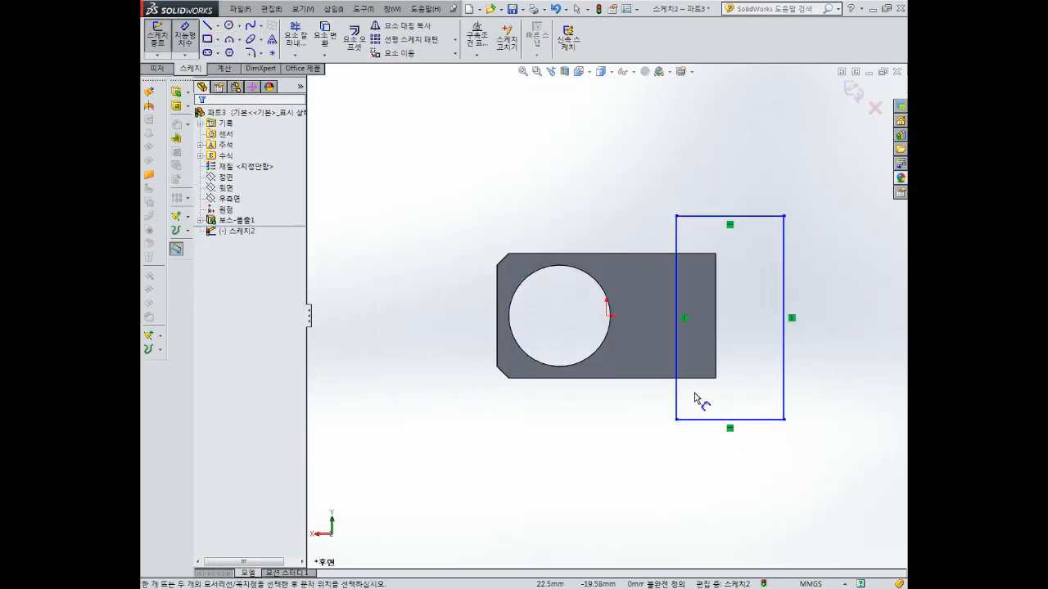
click(675, 358)
click(714, 360)
click(709, 360)
text(18)
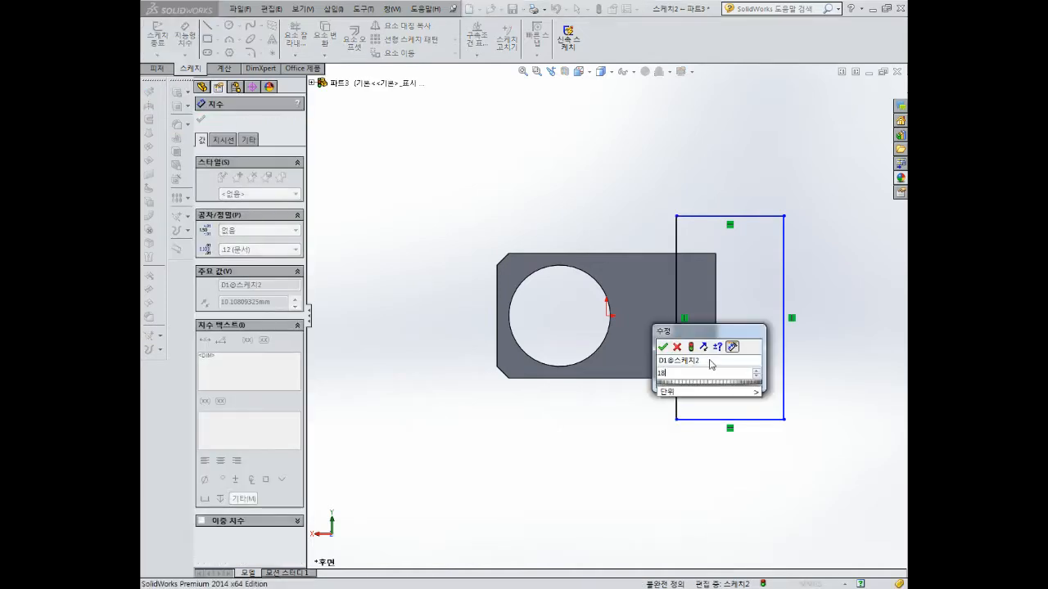
key(Return)
Exit the sketch and cut-extrude the rectangle 4 mm deep to form a step in the back face
click(854, 92)
click(310, 37)
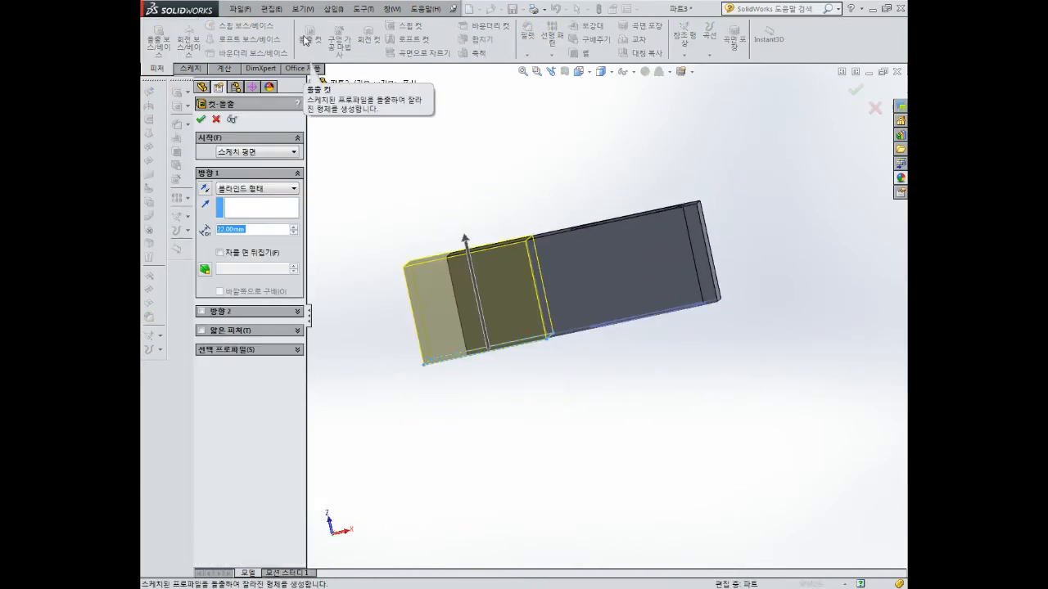
text(4)
key(Return)
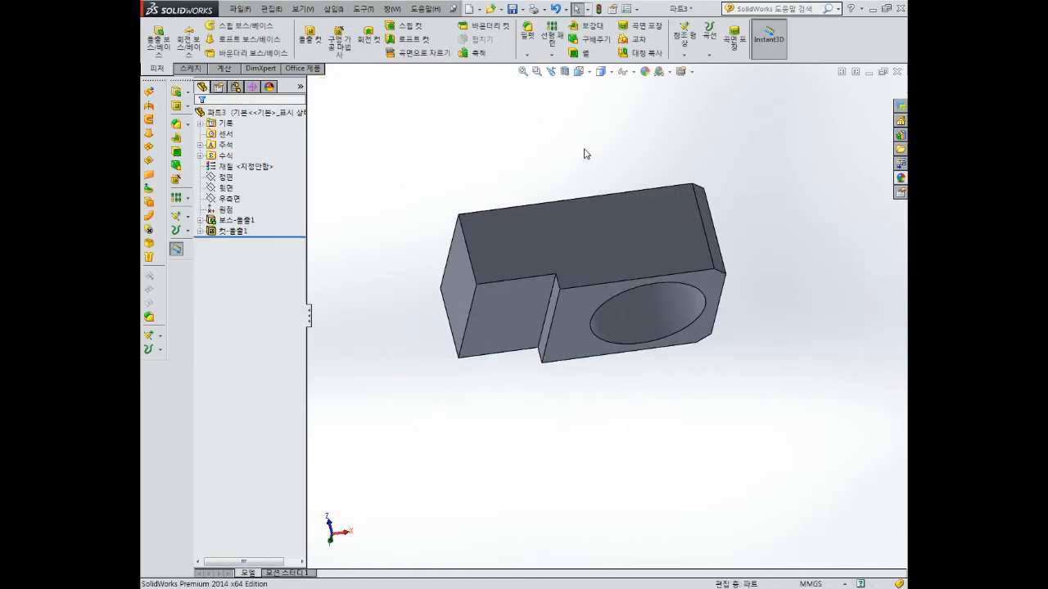
middle_drag(579, 157, 557, 187)
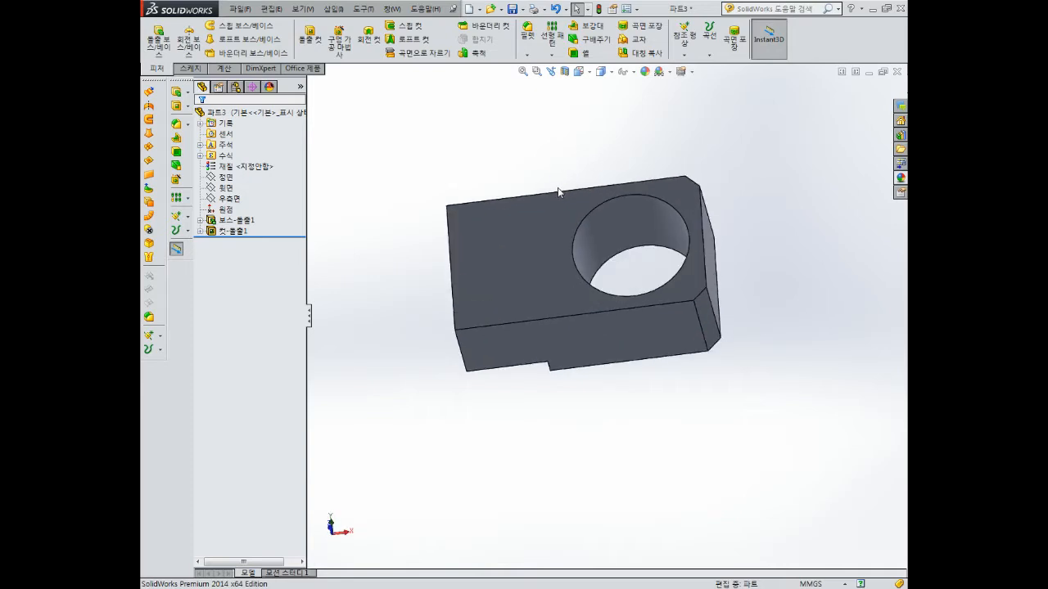
Place two Hole Wizard positions near the unchamfered end of the front face and align them vertically
click(338, 45)
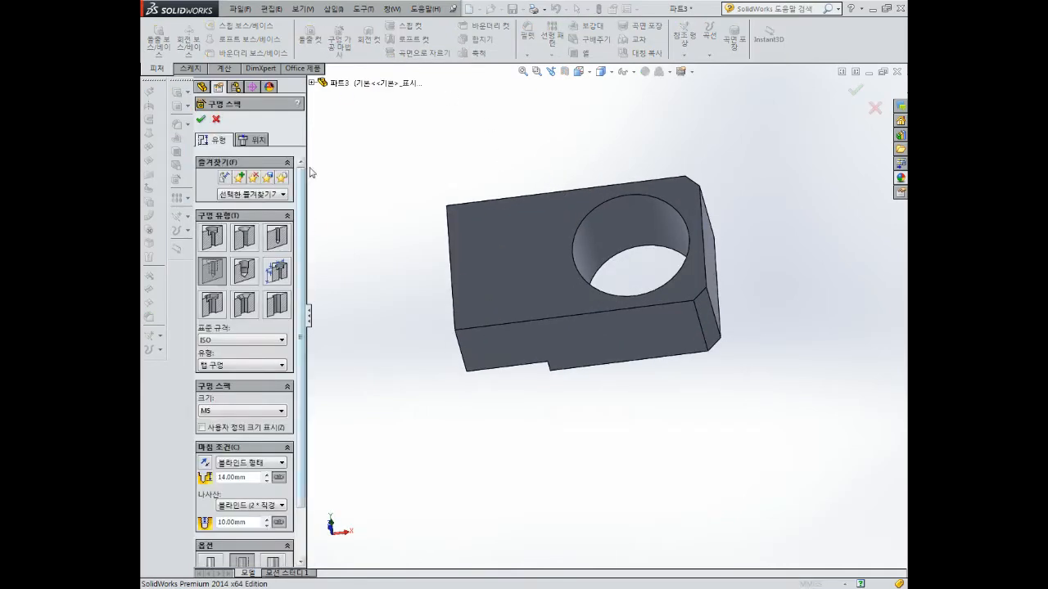
click(255, 139)
click(479, 225)
click(488, 284)
click(484, 220)
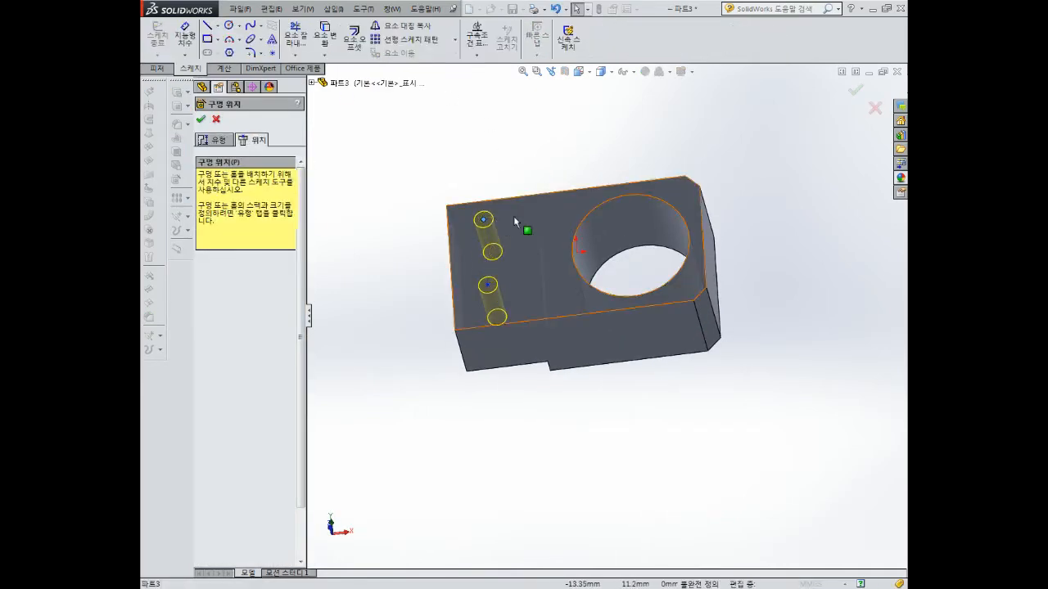
key(ctrl+8)
key(Escape)
ctrl+click(412, 370)
click(215, 326)
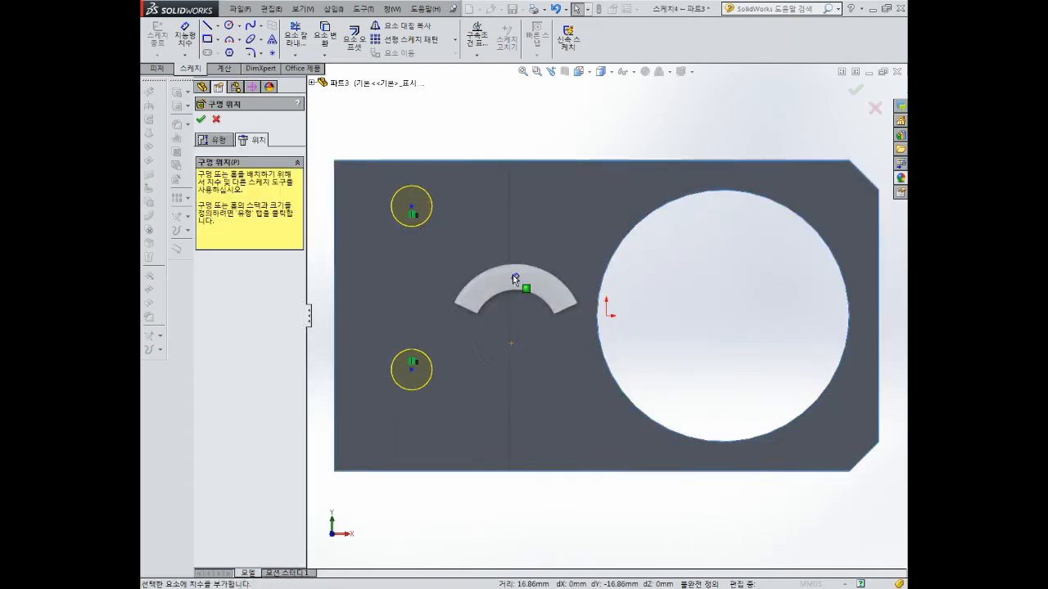
Set the two hole centers 20 mm apart and the lower one 10 mm vertically from the origin
click(412, 207)
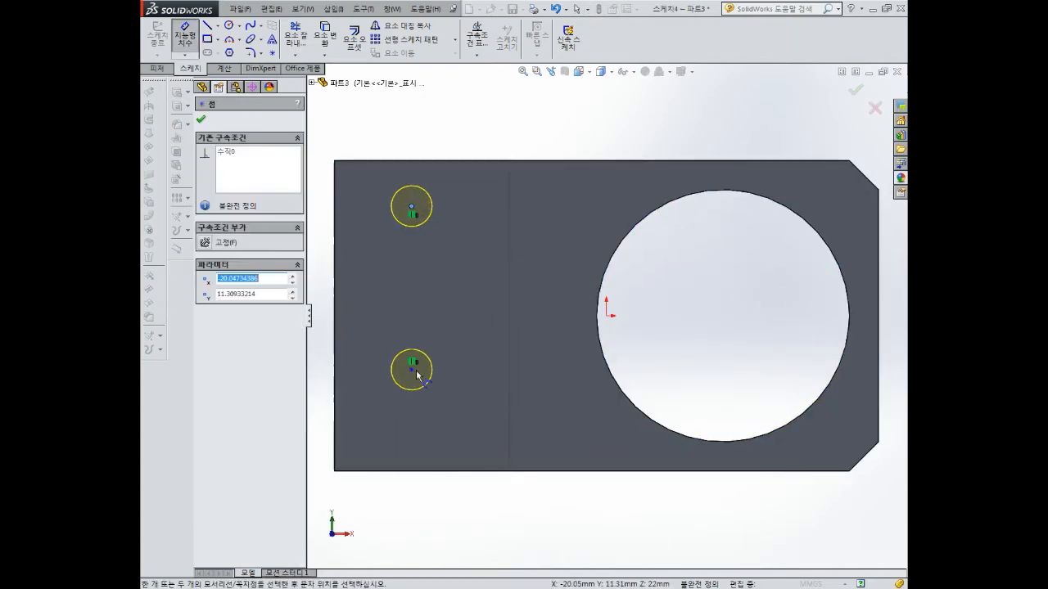
click(412, 370)
click(474, 326)
text(20)
key(Return)
click(606, 315)
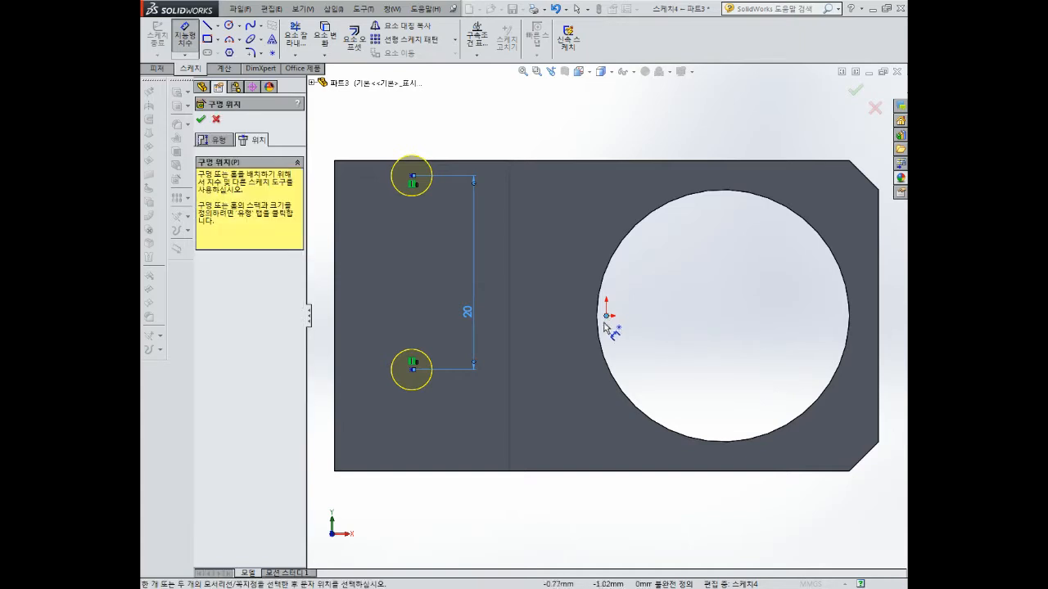
click(413, 370)
click(343, 336)
text(10)
key(Return)
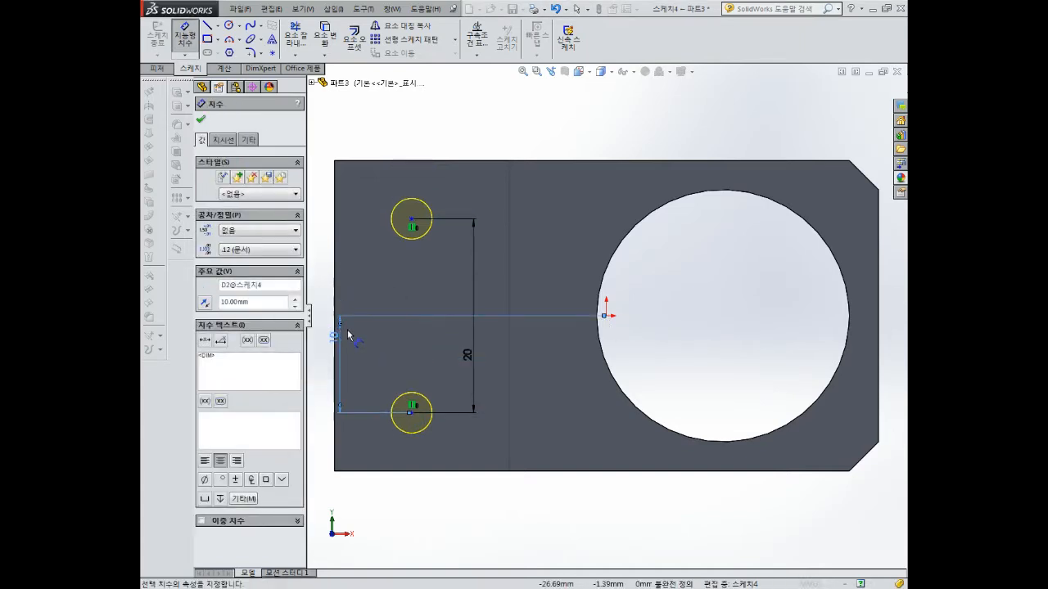
Dimension the lower hole's center 8 mm from the block's left edge
click(334, 452)
click(411, 413)
click(382, 507)
text(8)
key(Return)
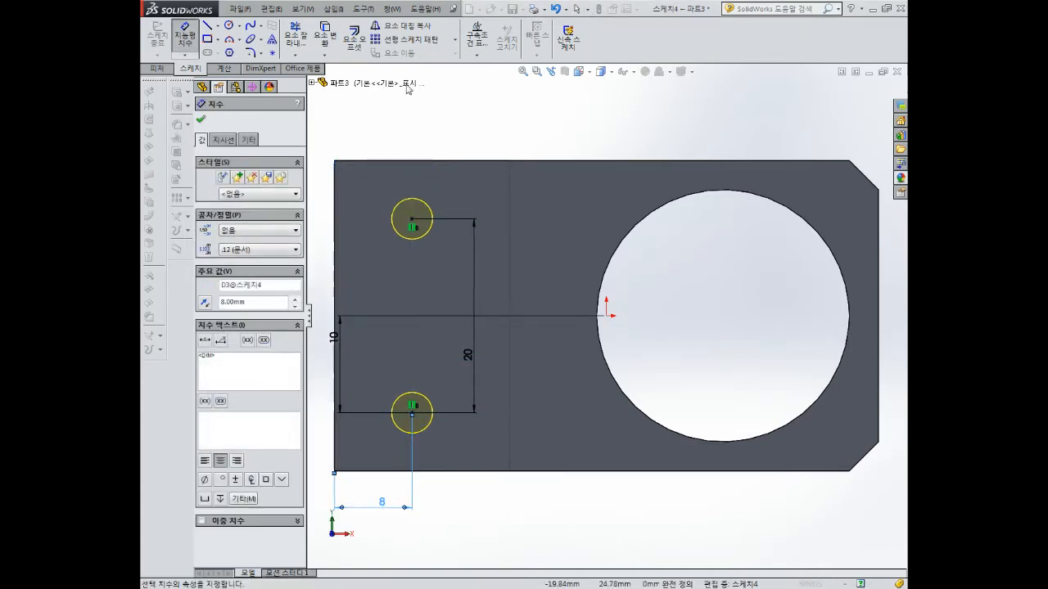
Define the two holes as ISO Ø5.0 drill-size holes going through all and create them
click(202, 119)
click(214, 141)
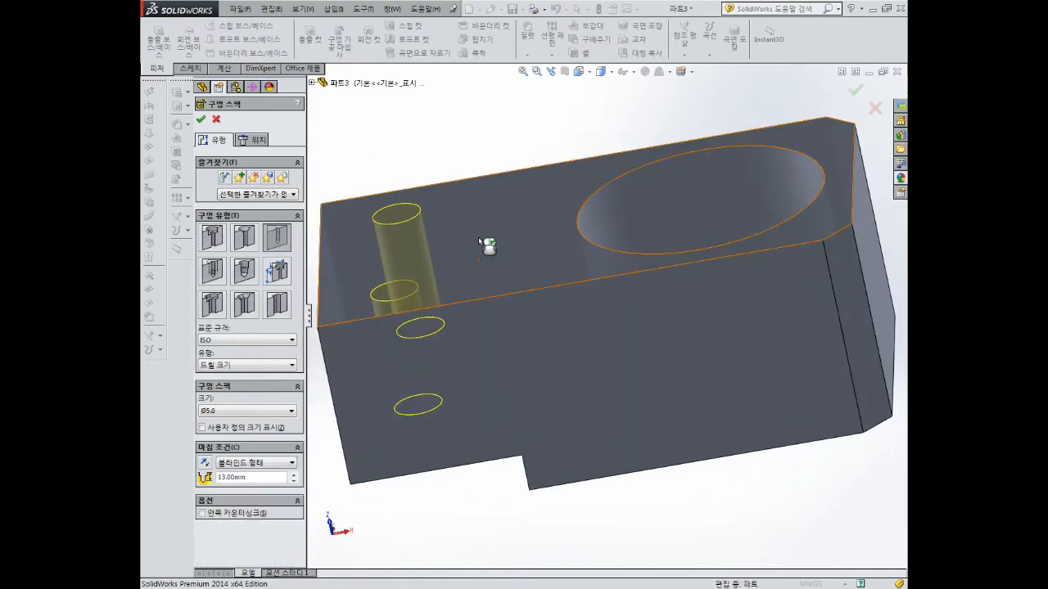
middle_drag(479, 256, 474, 180)
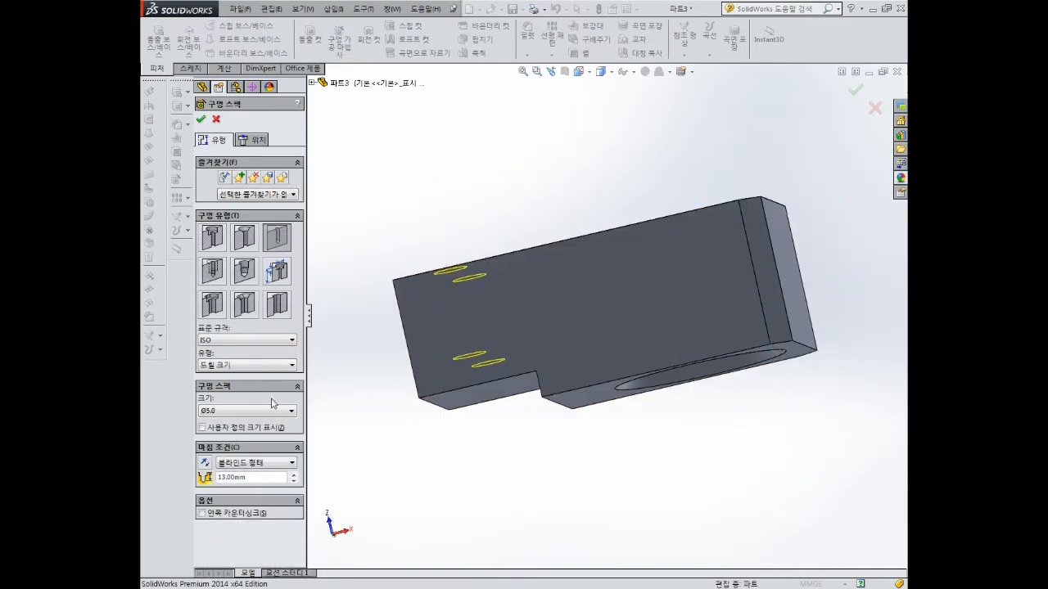
click(248, 463)
click(241, 481)
click(200, 120)
middle_drag(577, 180, 642, 296)
scroll(602, 249, up, 3)
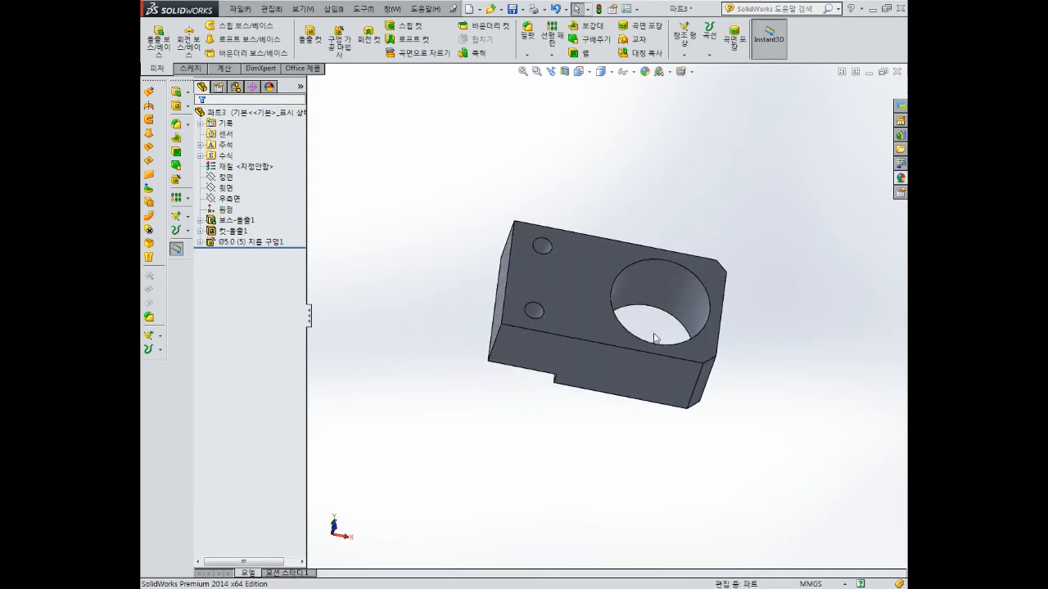
Place a counterbored Hole Wizard position on the front face between the two small holes
middle_drag(654, 338, 581, 250)
click(338, 41)
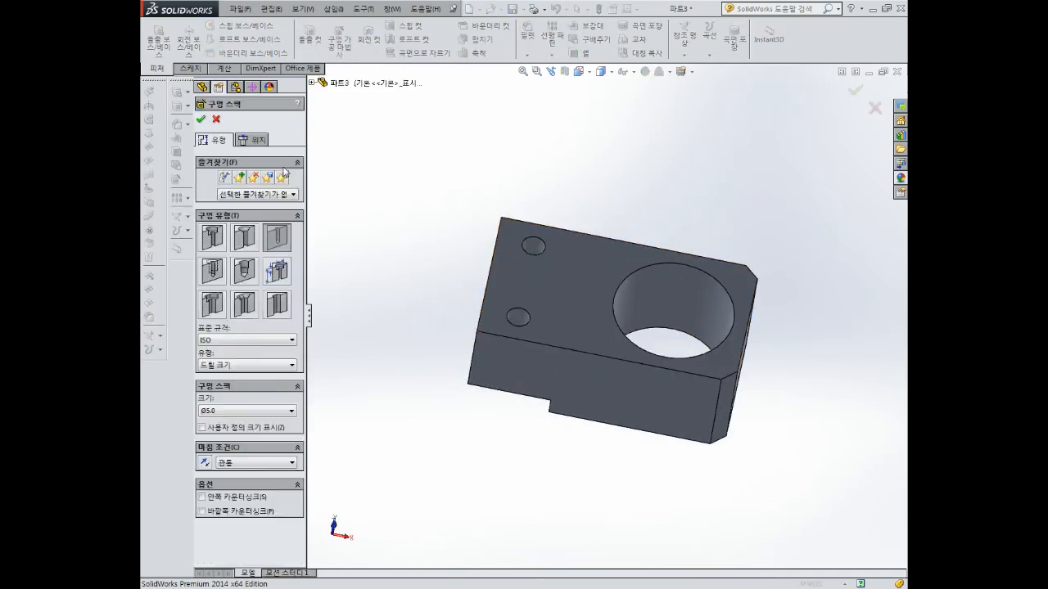
click(254, 139)
click(521, 281)
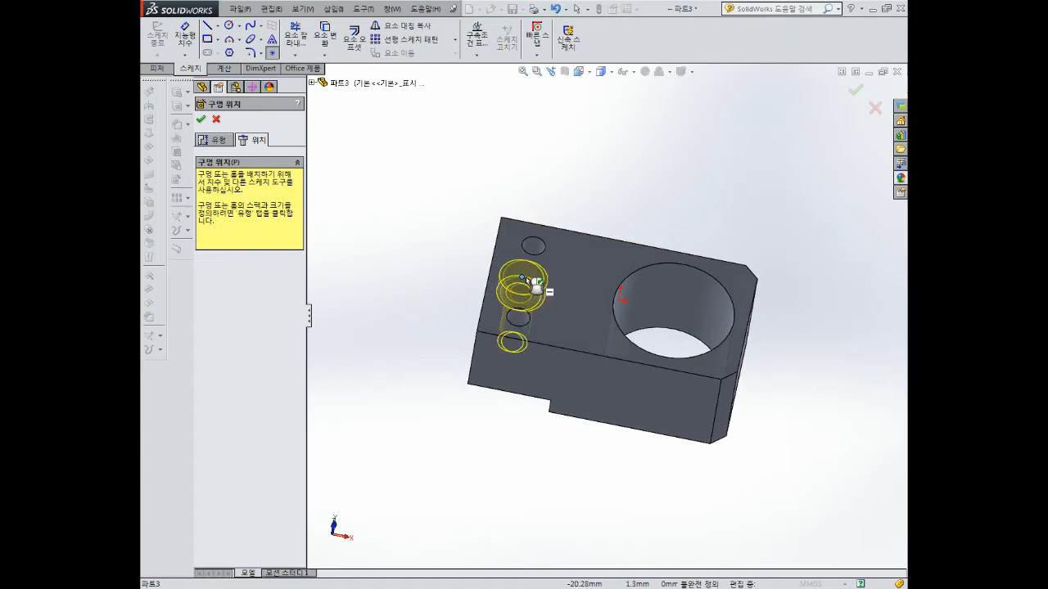
Dimension the counterbored hole's center 8 mm from the block's left edge
key(Escape)
right_drag(421, 322, 476, 219)
click(401, 307)
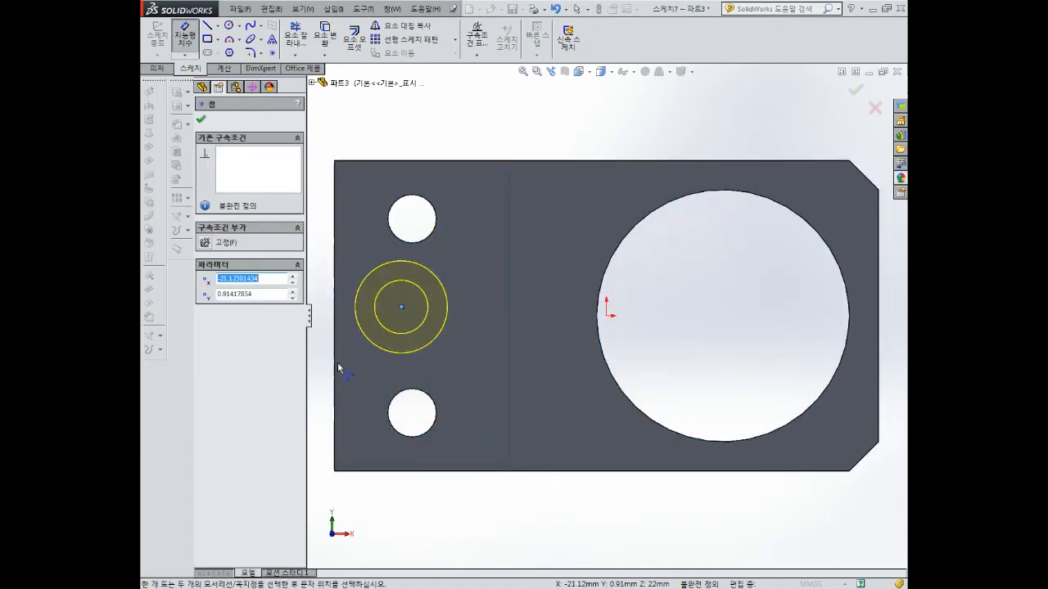
click(334, 368)
click(373, 376)
text(8)
key(Return)
key(Escape)
Align the center horizontally with the origin and create the ISO M5 through counterbore with custom 9.5 mm diameter and 5.4 mm depth
click(412, 307)
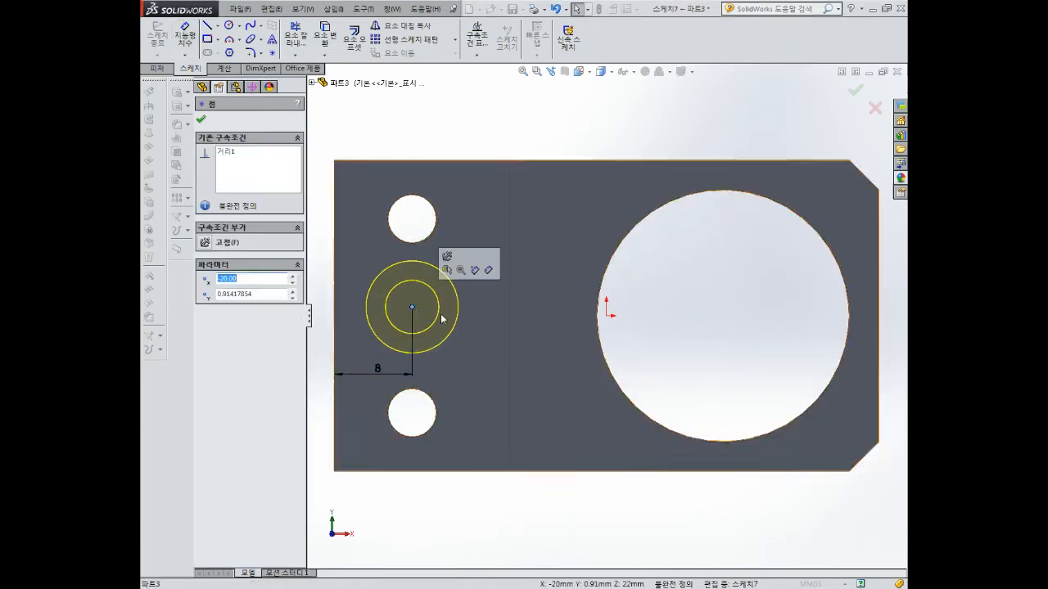
click(214, 140)
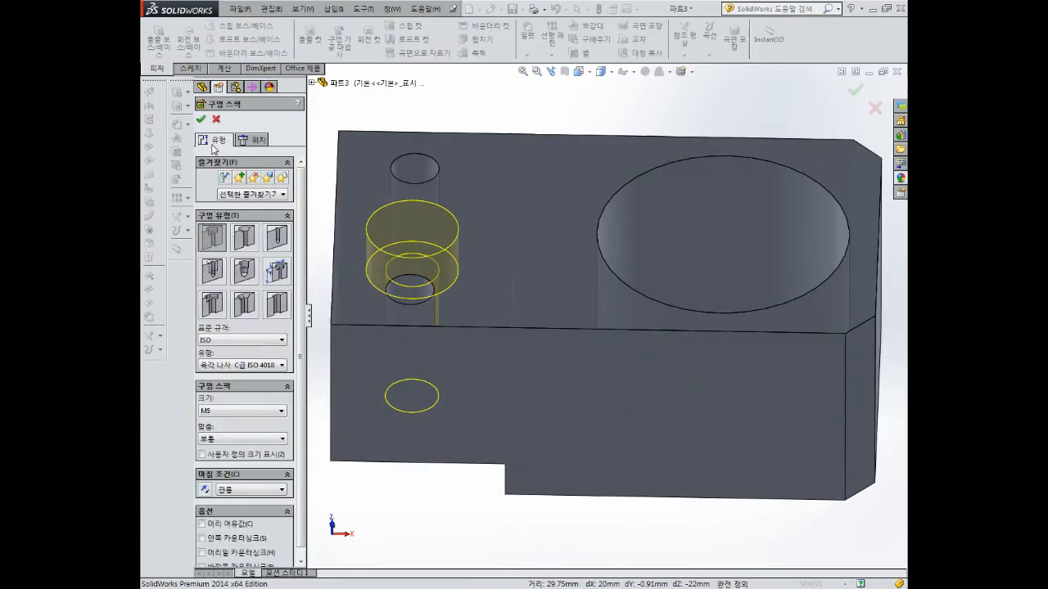
scroll(456, 276, up, 2)
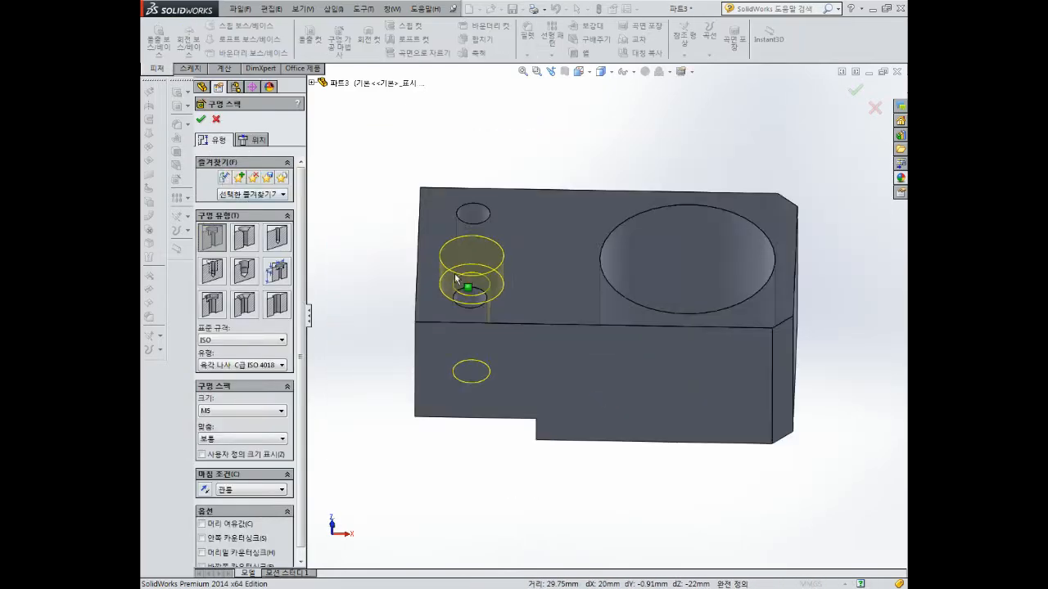
middle_drag(456, 277, 550, 245)
right_click(475, 205)
click(591, 139)
scroll(591, 139, down, 2)
middle_drag(591, 164, 563, 262)
scroll(581, 294, up, 3)
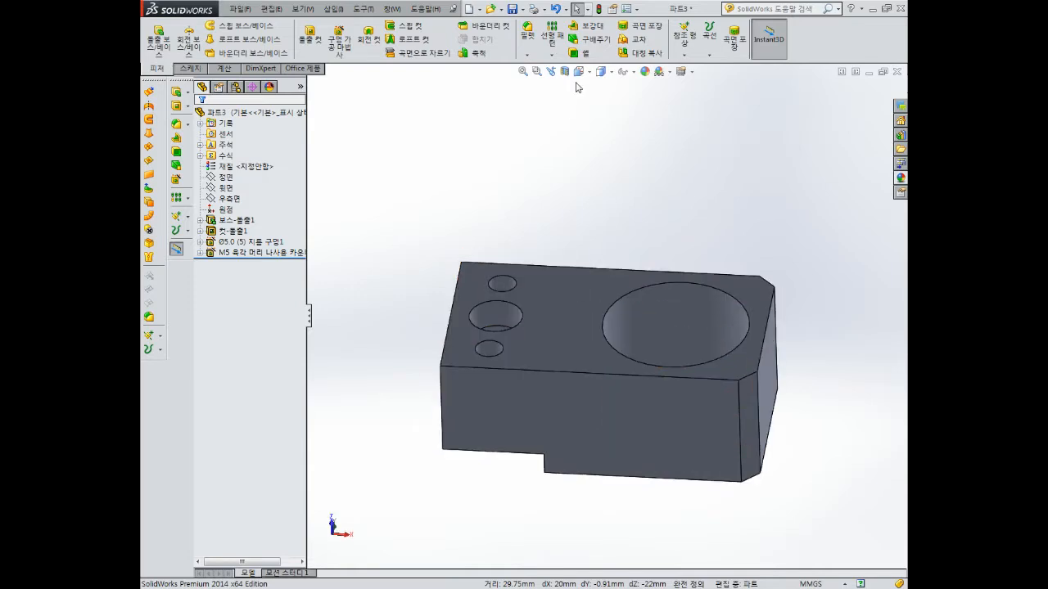
Chamfer the large bore's edge on the hole face by 1 mm at 45°
click(527, 55)
click(544, 79)
text(1.00mm)
click(710, 288)
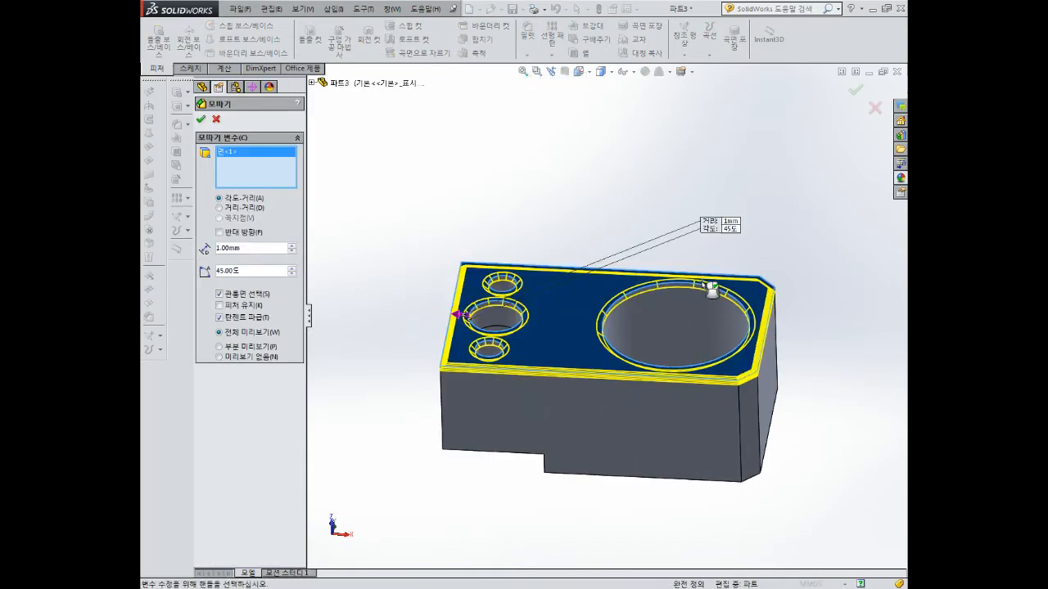
click(727, 285)
click(720, 288)
click(201, 118)
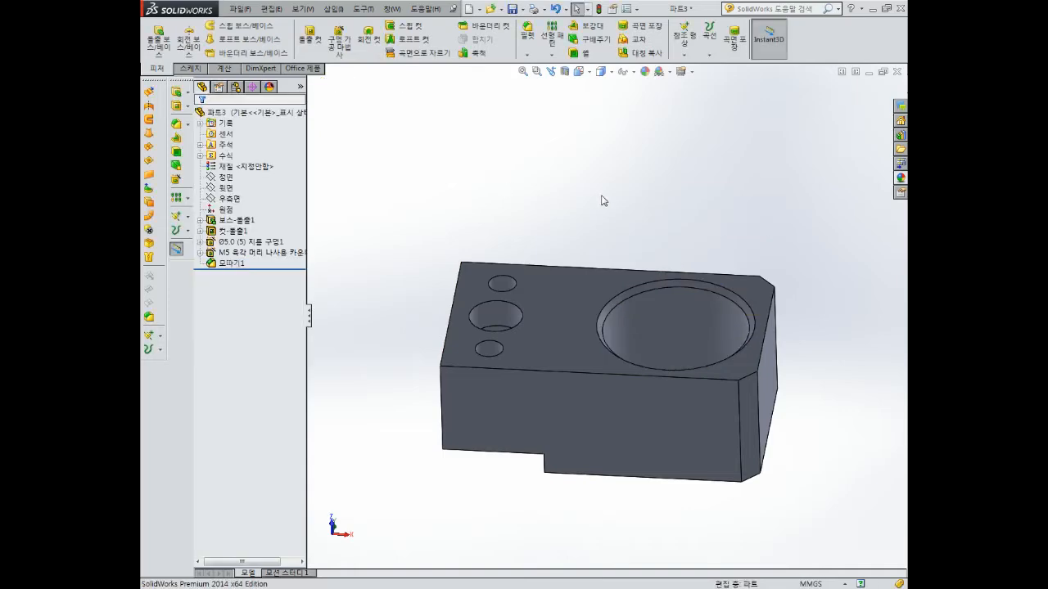
Place a new Hole Wizard position between the counterbored hole and the large bore, and make it horizontal with the origin
click(339, 41)
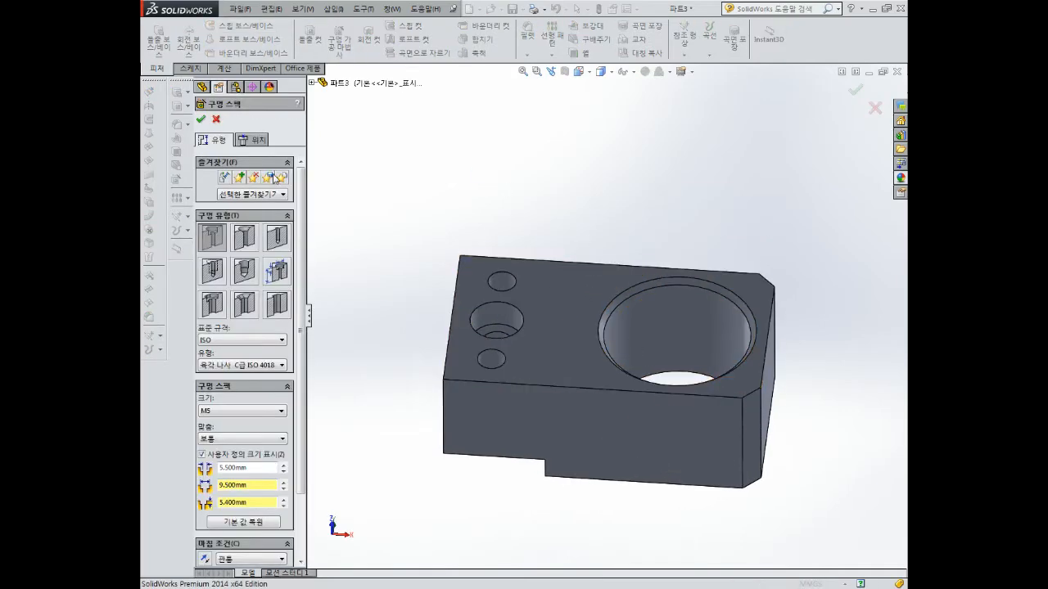
click(253, 140)
click(561, 327)
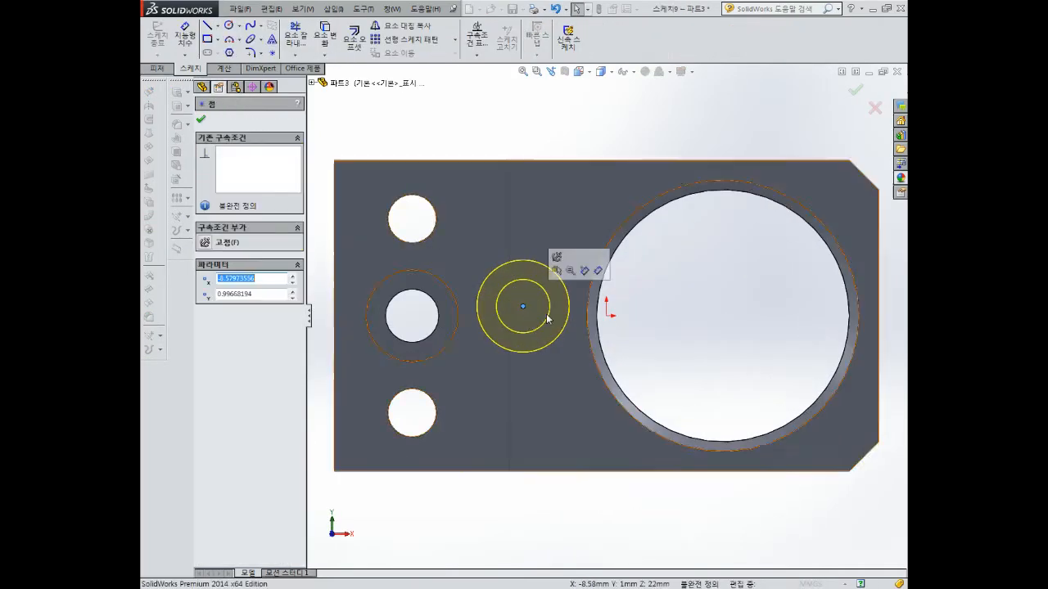
ctrl+click(606, 316)
click(205, 313)
Dimension the new hole's center 20 mm from the block's left edge
right_drag(558, 205, 553, 150)
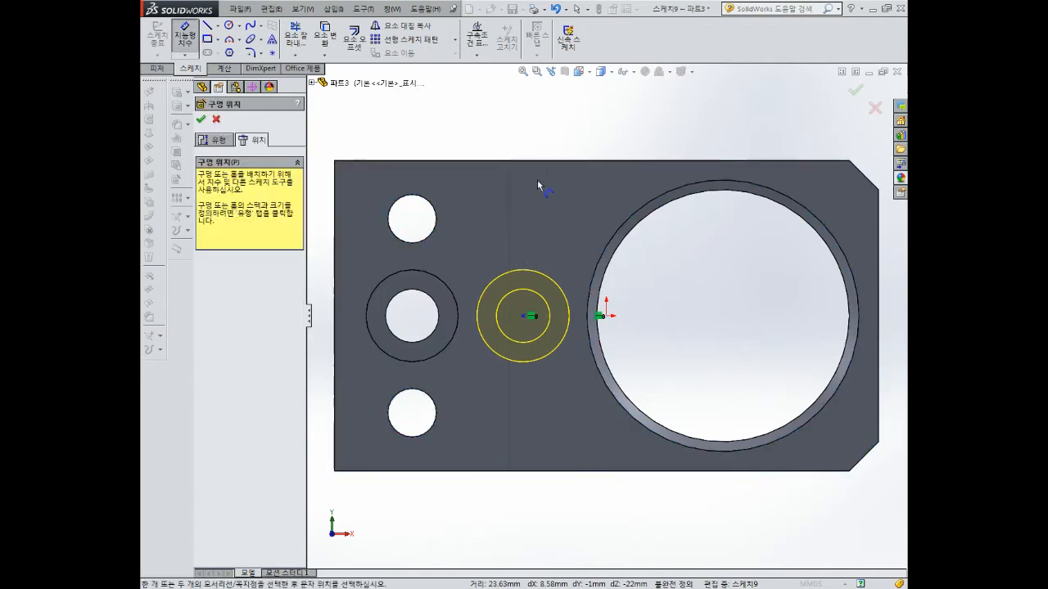
click(528, 322)
click(336, 388)
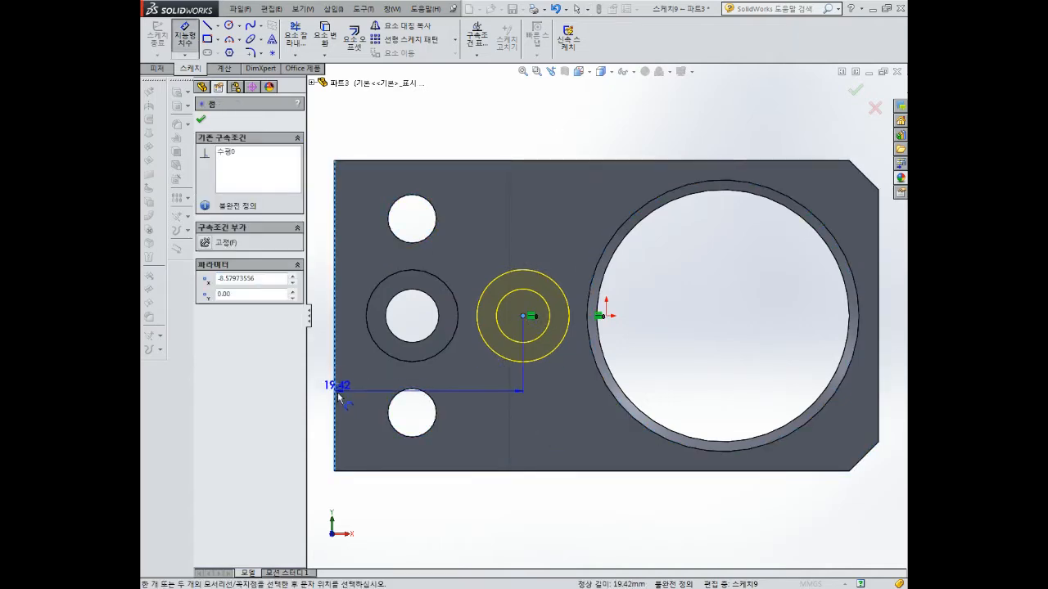
click(418, 516)
text(20)
key(Return)
key(Escape)
Change the new hole to an ISO M5 tapped hole and open its end condition choices
click(214, 139)
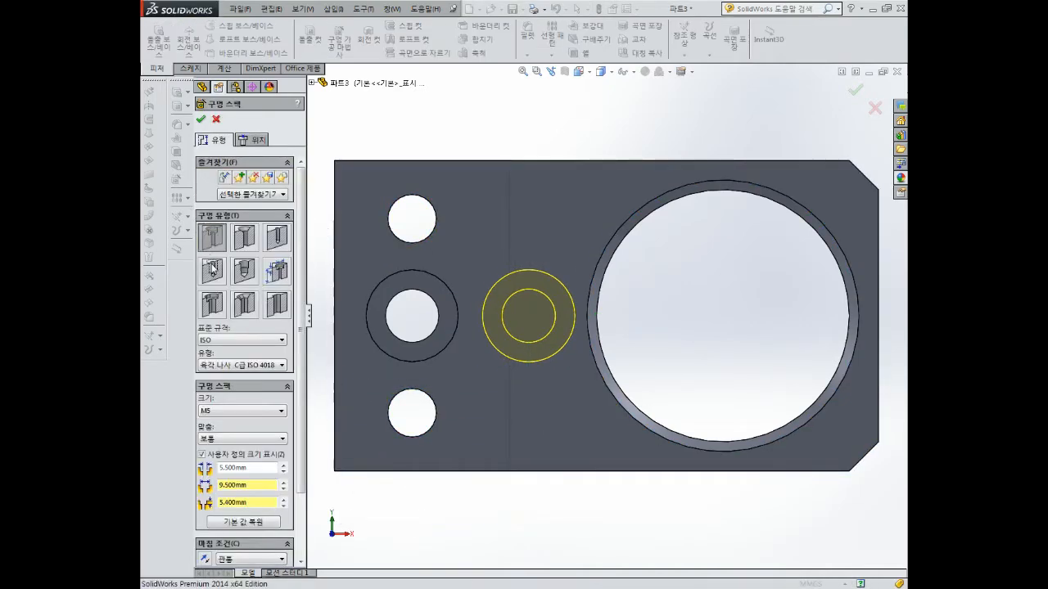
middle_drag(458, 328, 491, 344)
click(250, 479)
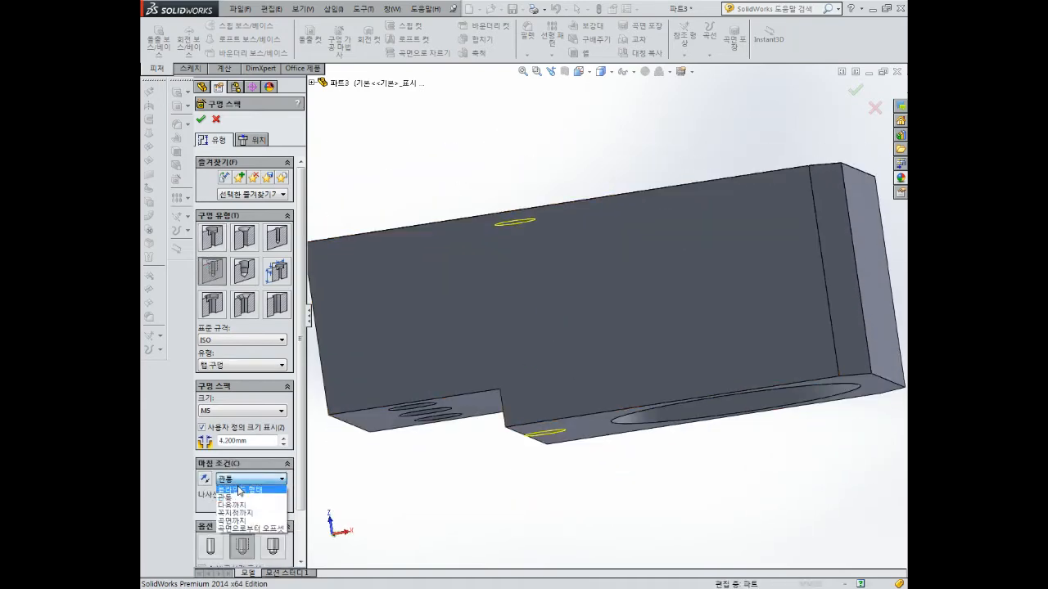
Set the M5 tapped hole's end condition to Blind and finish the hole feature
click(239, 491)
click(201, 119)
middle_drag(673, 150, 702, 234)
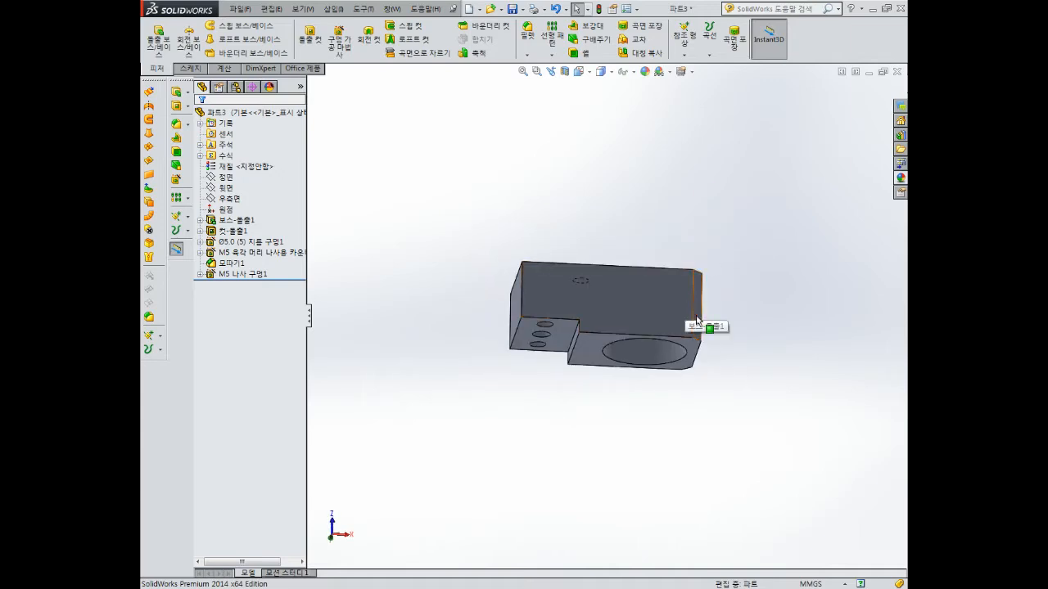
Change the appearance colour of the whole part to yellow
middle_drag(694, 325, 623, 270)
right_click(217, 112)
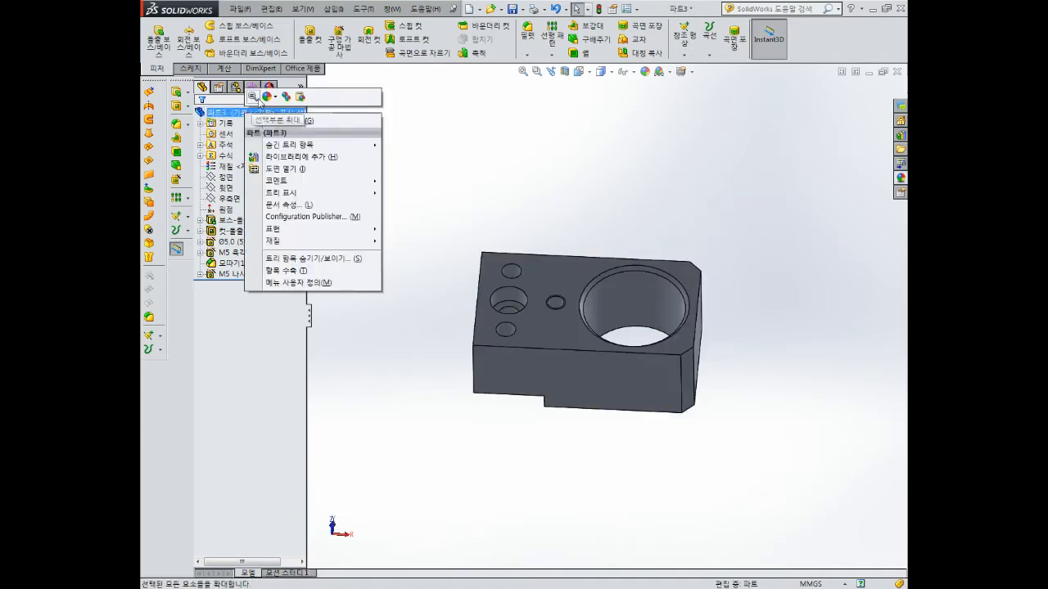
click(268, 96)
click(282, 121)
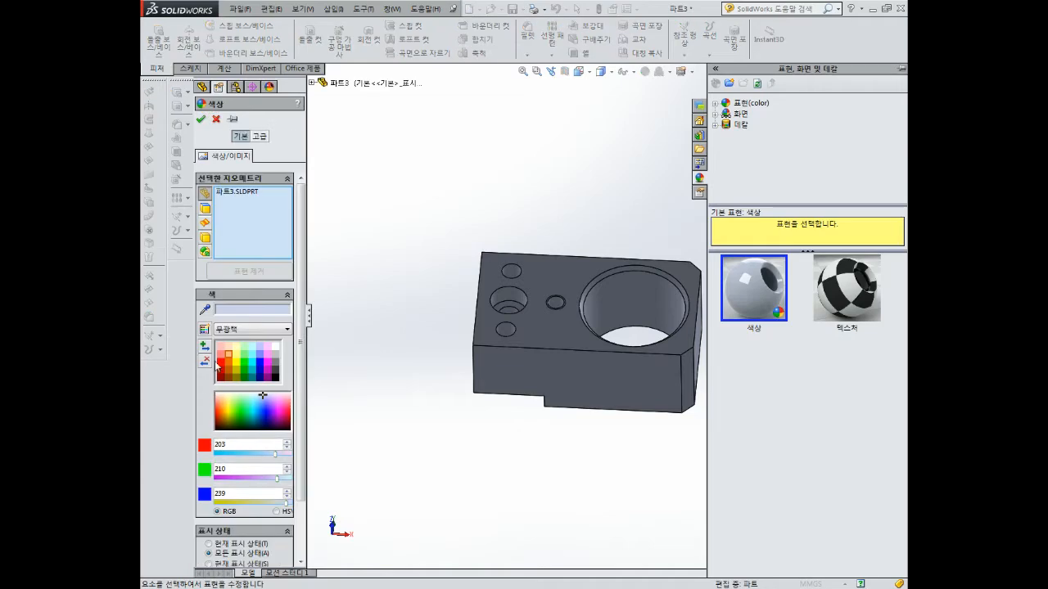
click(238, 358)
click(200, 118)
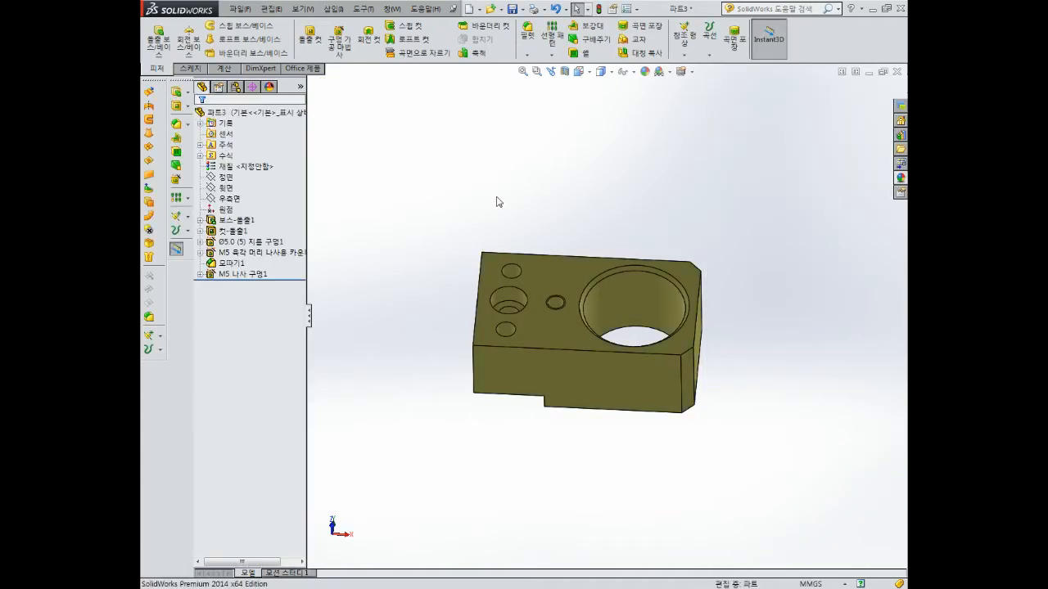
Save the part under the file name 3
key(ctrl+s)
text(3)
key(Return)
middle_drag(630, 263, 677, 497)
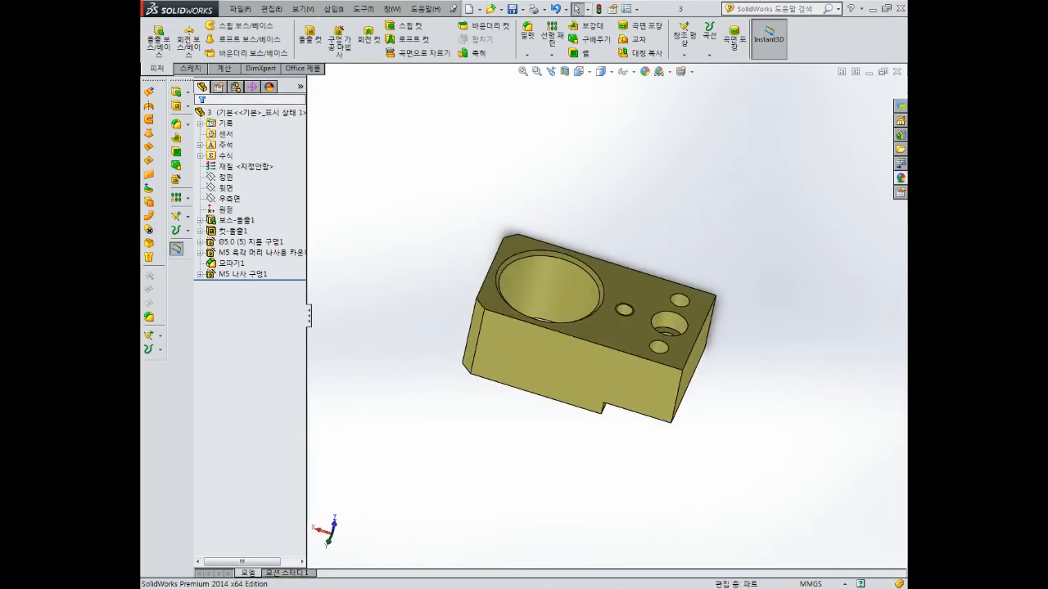
Create a new part document and open a sketch on its front plane
click(253, 10)
click(257, 25)
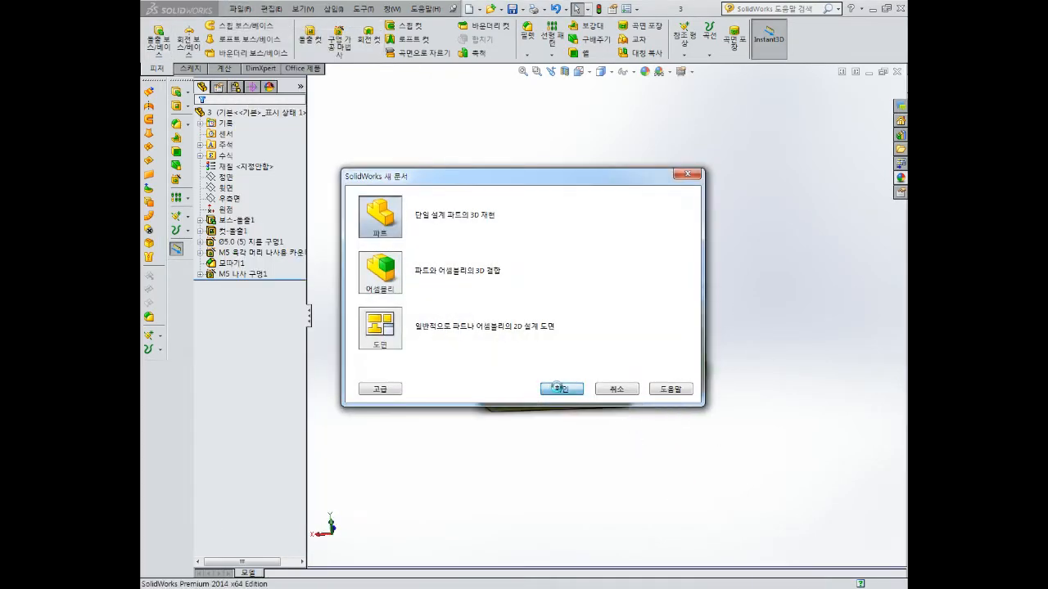
click(557, 394)
click(225, 166)
click(239, 149)
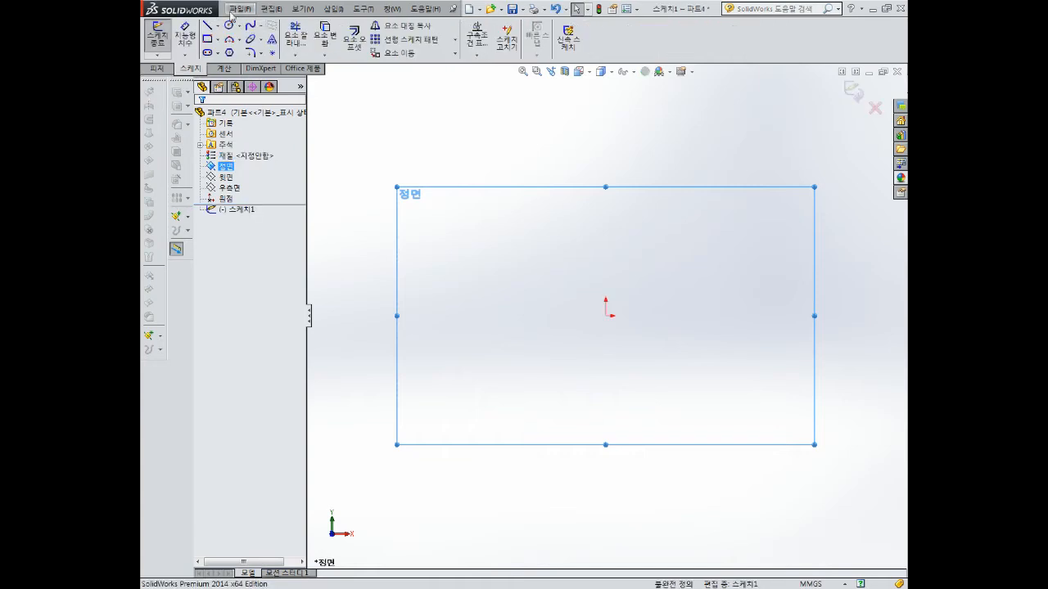
Draw a horizontal line about 114 mm long from the origin in the negative X direction and make it a construction line
click(207, 25)
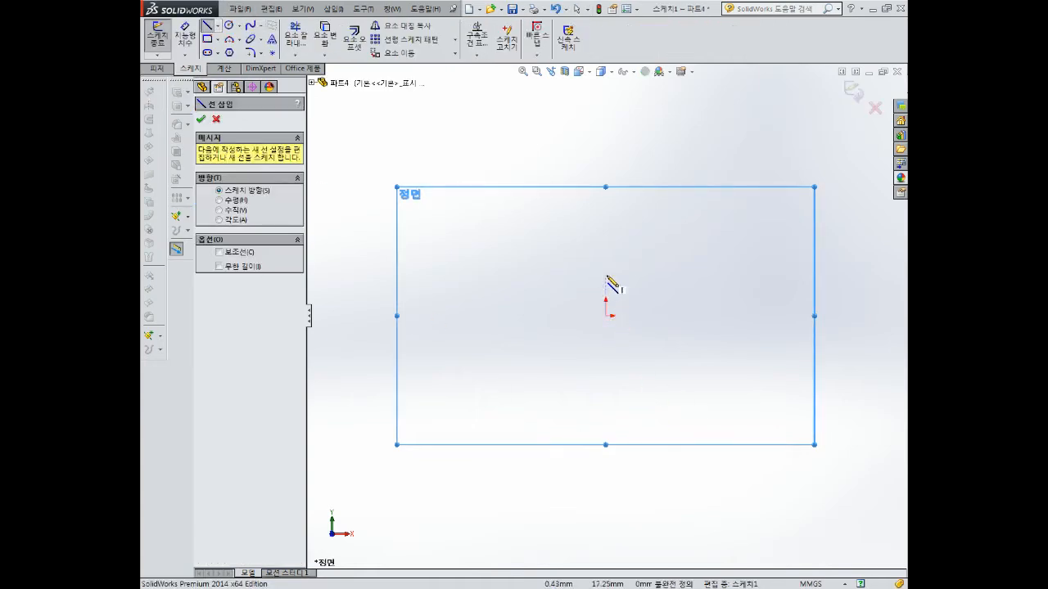
click(605, 315)
click(339, 315)
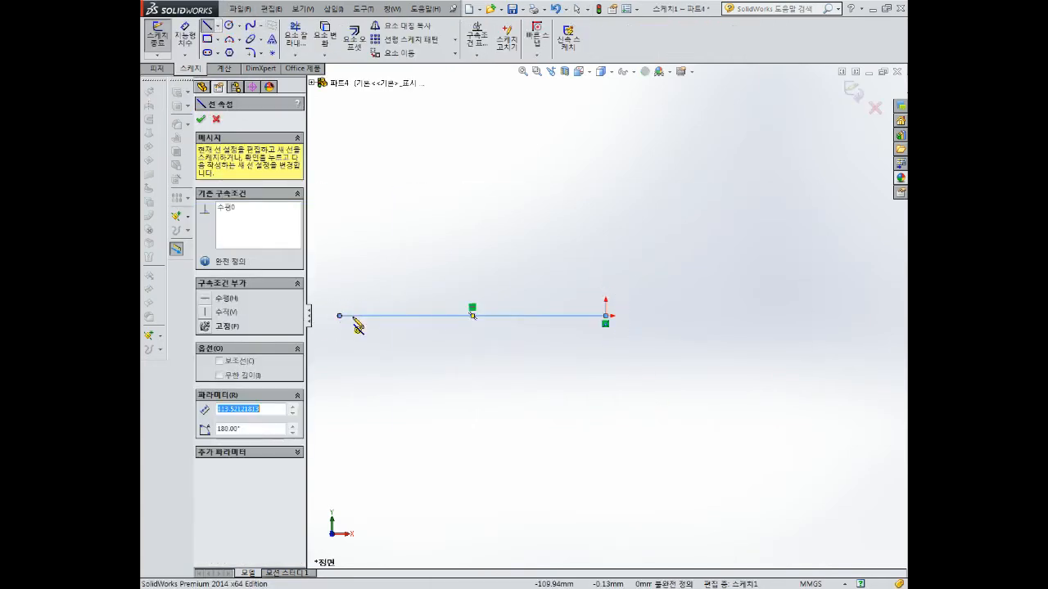
key(Escape)
click(461, 315)
click(220, 305)
key(Escape)
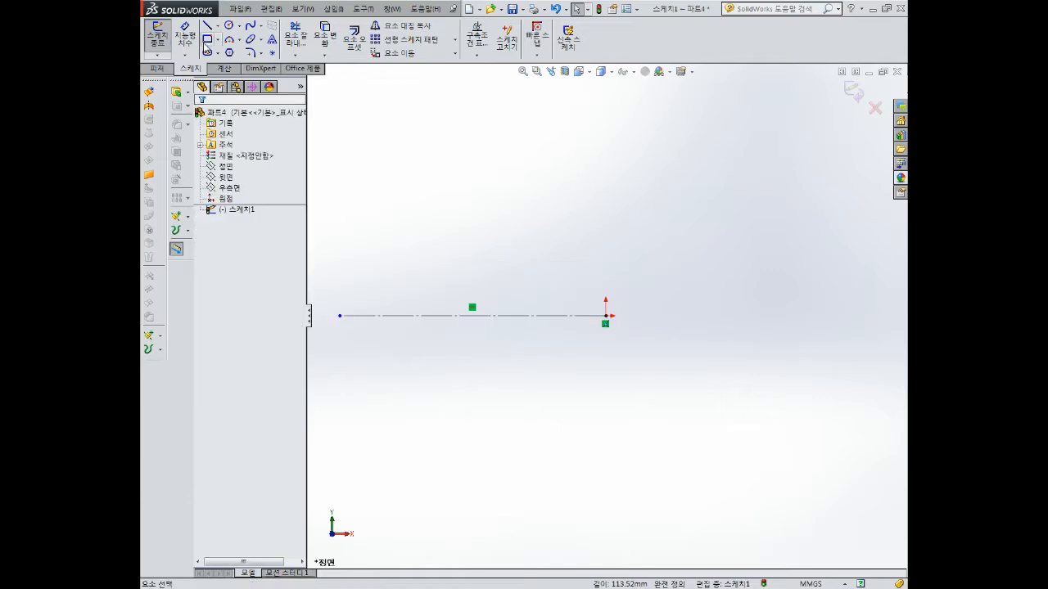
Sketch a closed stepped profile above the centreline, with its thin end about 30 mm high and the taller step near the origin
click(207, 25)
click(612, 268)
click(364, 268)
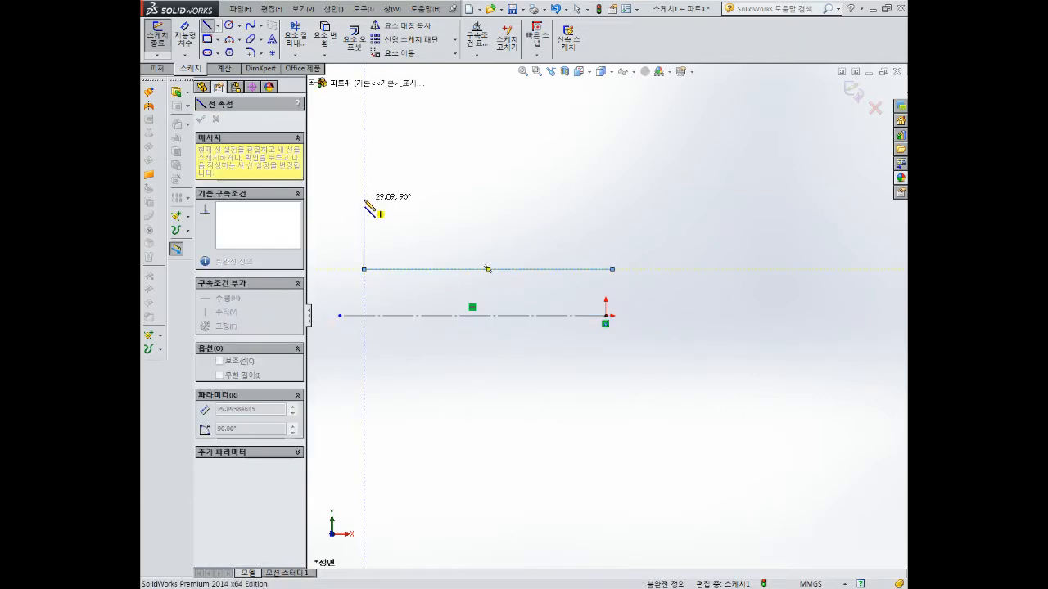
click(363, 199)
click(523, 143)
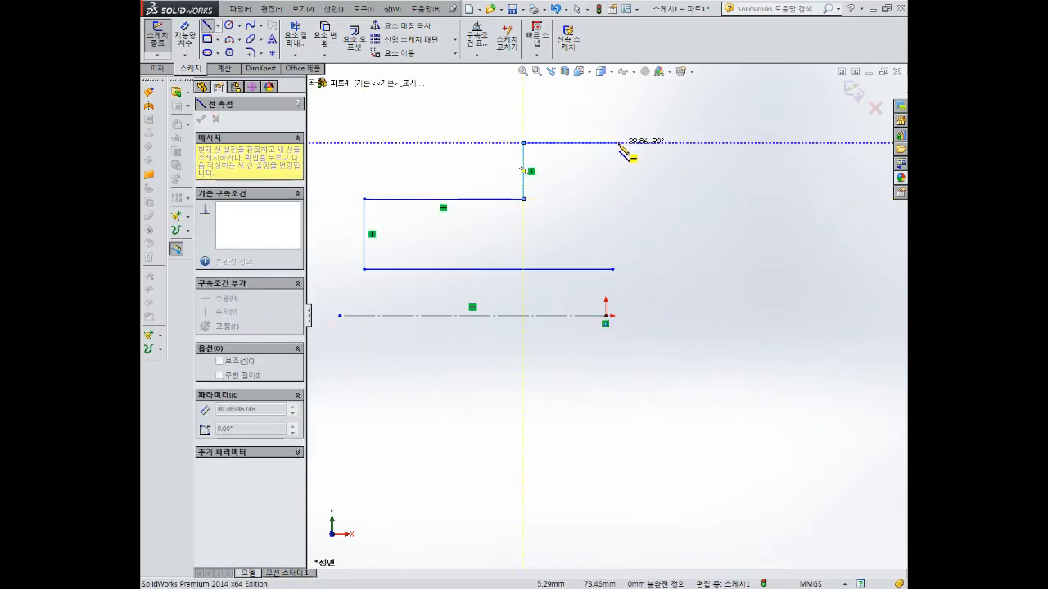
click(612, 144)
click(613, 268)
key(Escape)
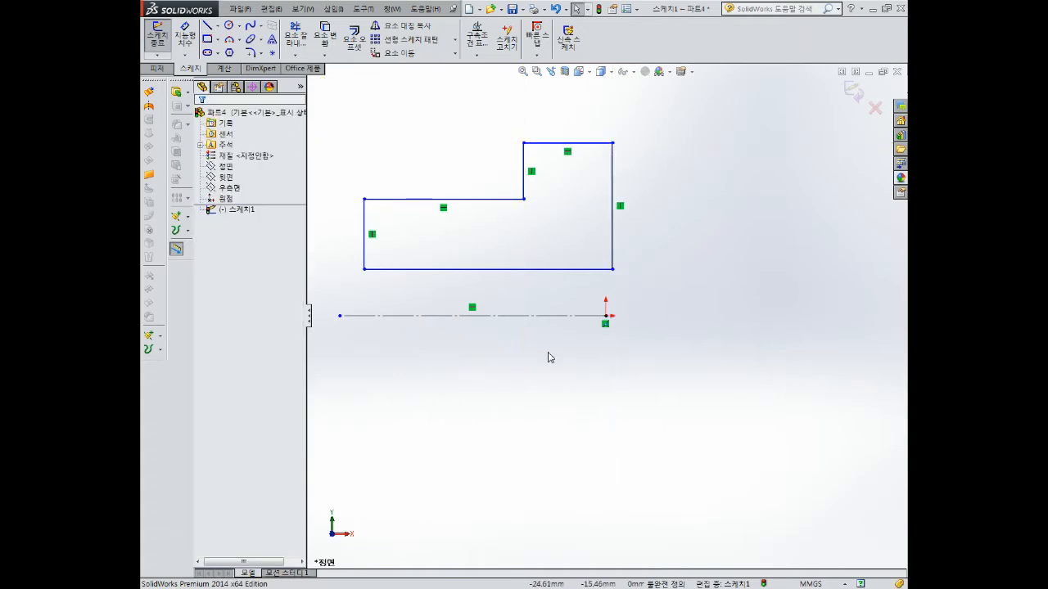
Dimension the bore as a diameter from the profile's lower edge across the centreline and set it to 10 mm
right_drag(570, 380, 568, 326)
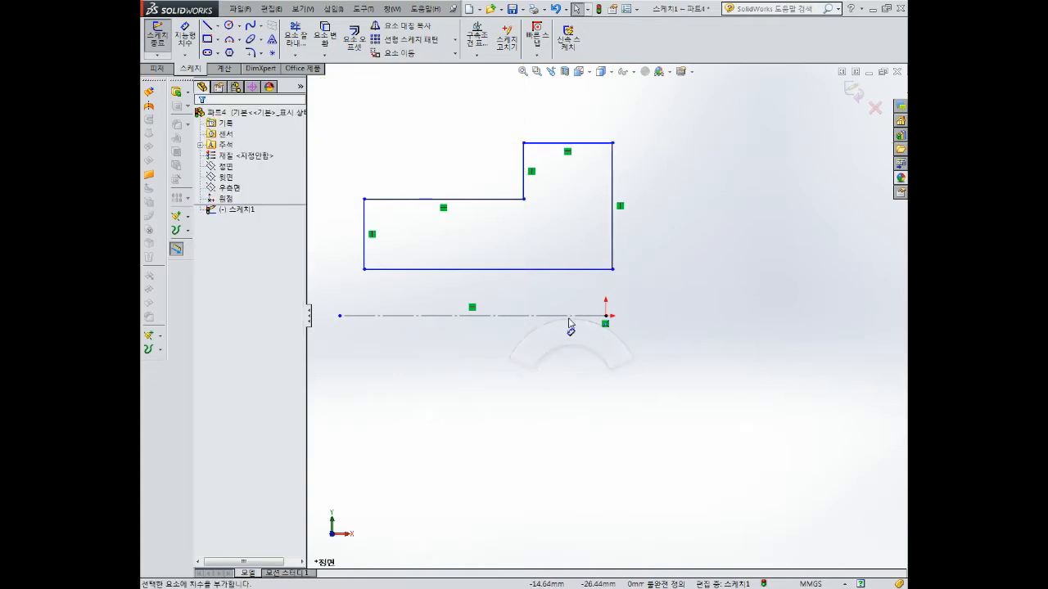
click(567, 269)
click(566, 316)
click(564, 354)
text(10)
key(Return)
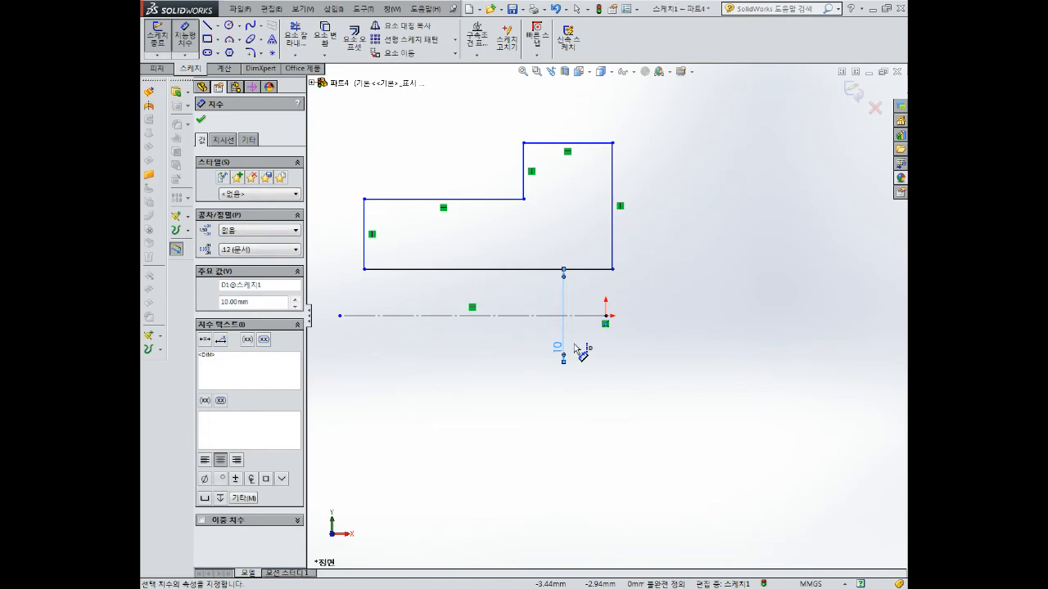
Dimension the taller step's outer edge as a diameter across the centreline and set it to 26 mm
click(582, 147)
click(536, 316)
click(665, 343)
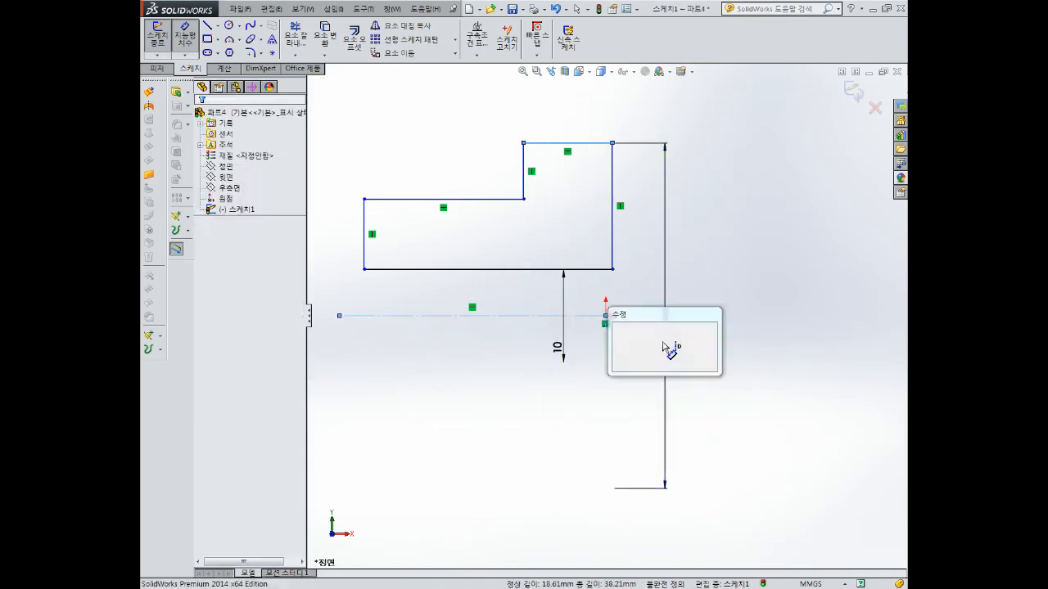
text(26)
key(Return)
Dimension the thinner section's outer edge as a diameter across the centreline and set it to 18 mm
click(409, 199)
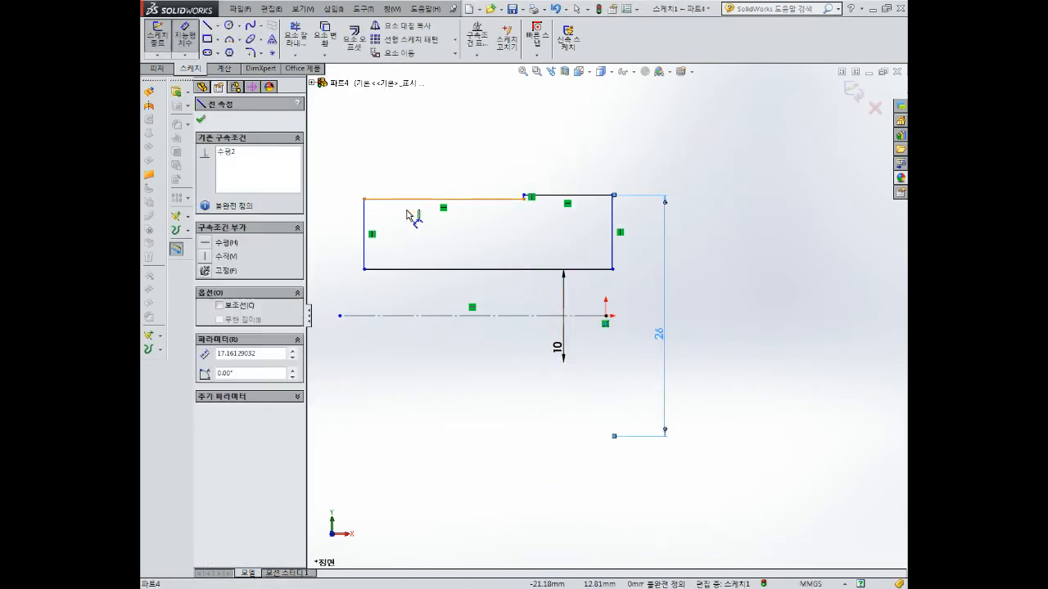
click(352, 316)
click(345, 295)
text(18)
key(Return)
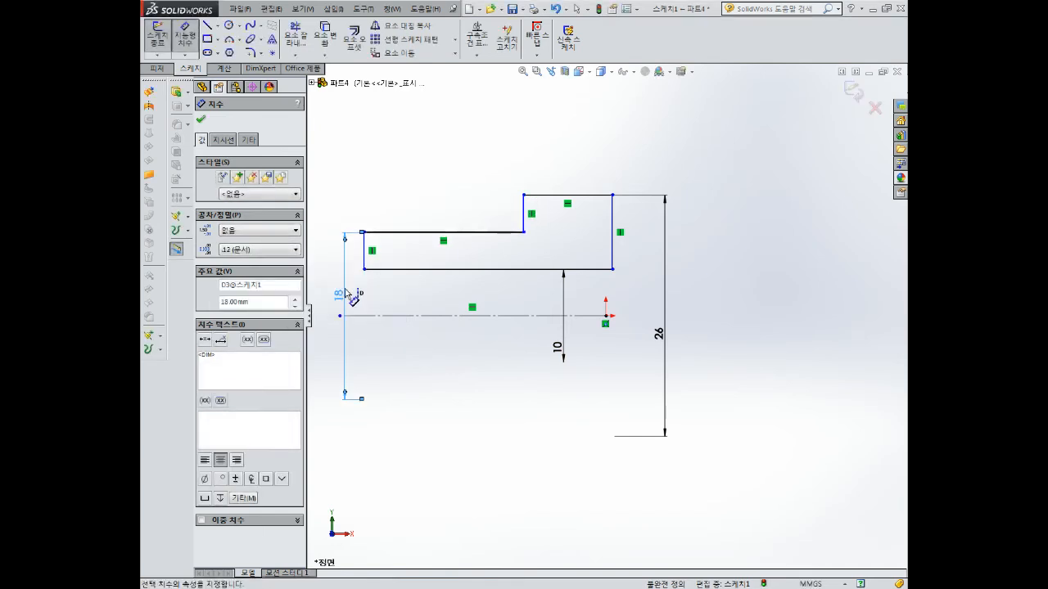
Dimension the profile's overall length between its two end edges and set it to 36 mm
click(361, 250)
click(612, 238)
click(515, 142)
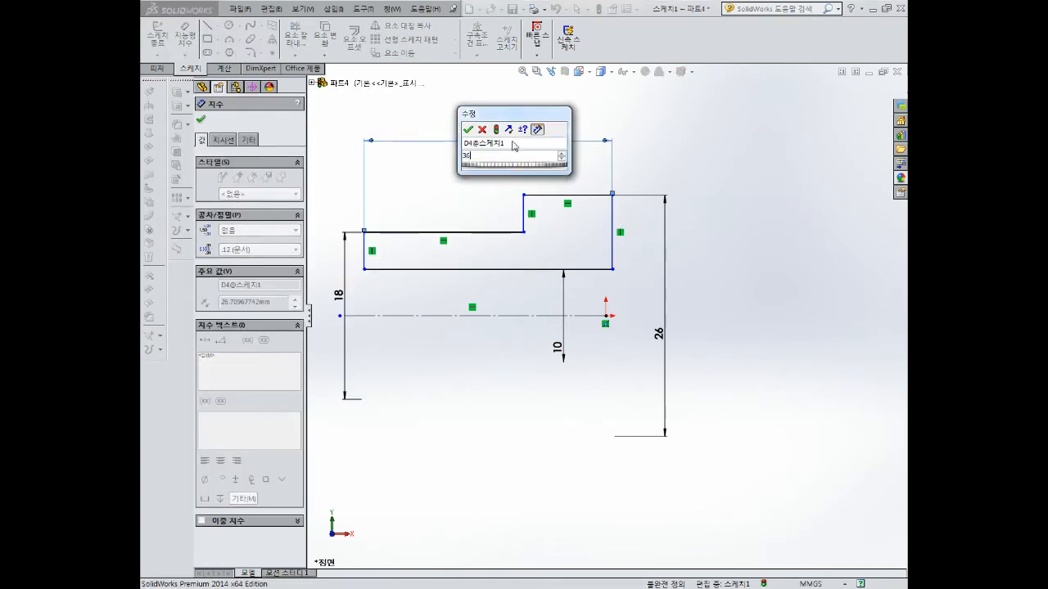
text(36)
key(Return)
Dimension the length of the taller step and set it to 10 mm
click(610, 195)
click(616, 167)
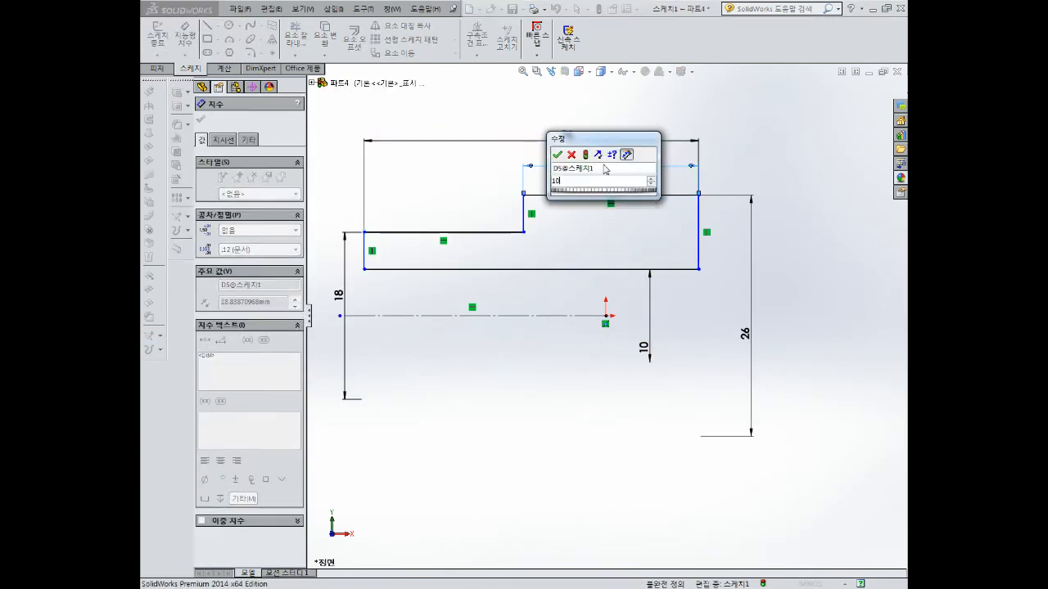
text(10)
key(Return)
key(Escape)
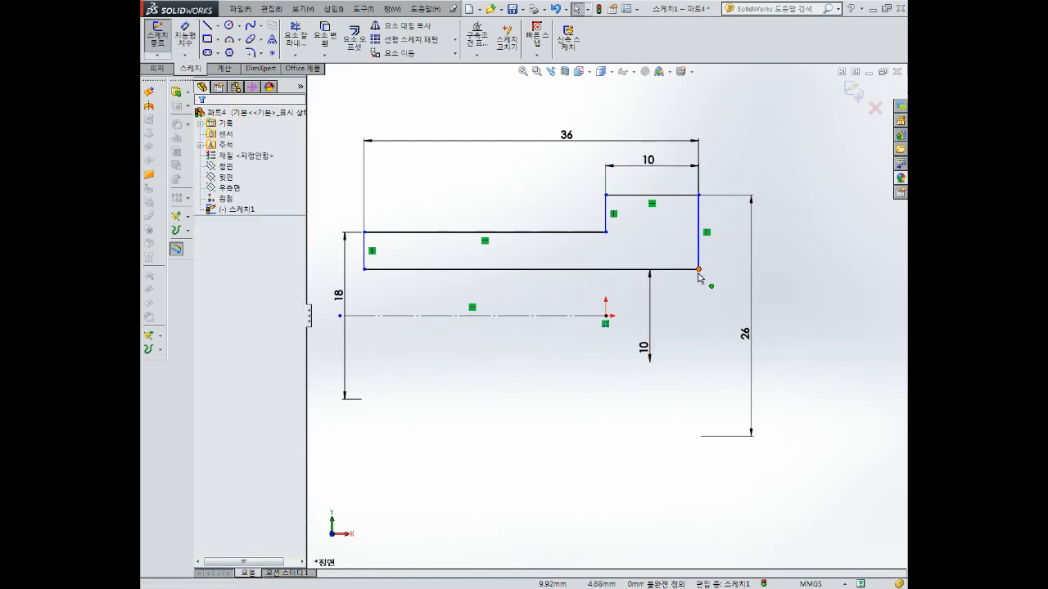
Add a vertical relation between the lower inner corner of the taller step and the origin
click(698, 269)
ctrl+click(606, 316)
click(204, 327)
click(510, 344)
key(z)
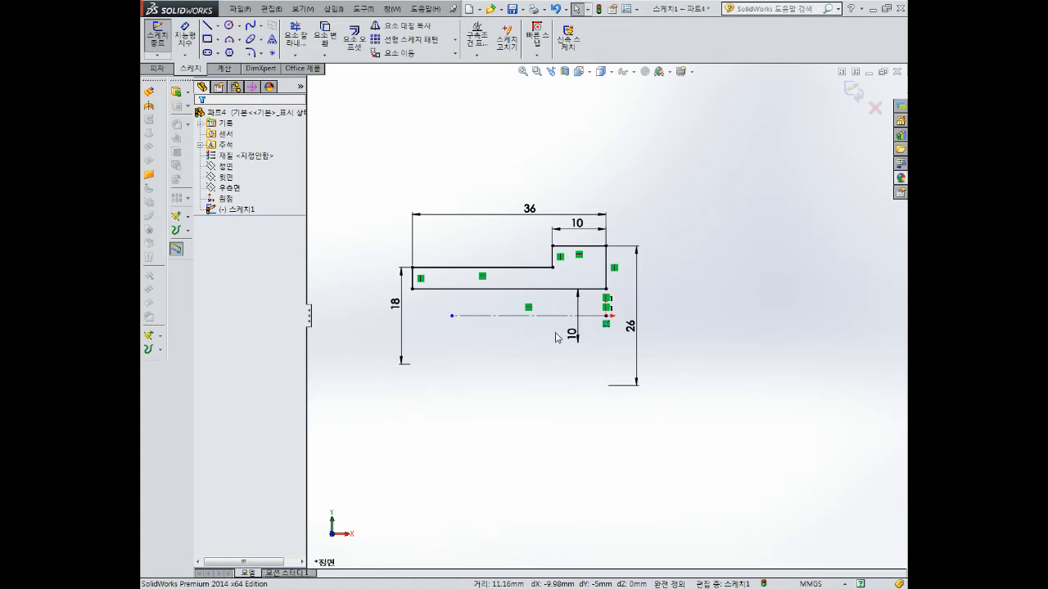
Sketch a small three-line rectangular relief below the thinner section's outer edge at the inside corner with the taller step
scroll(550, 263, down, 5)
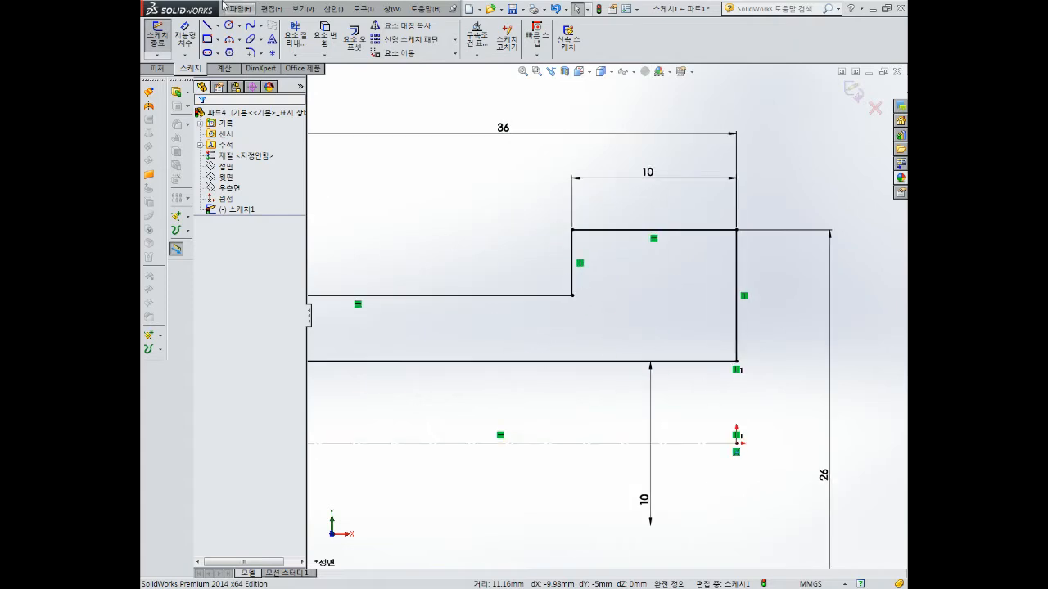
click(206, 25)
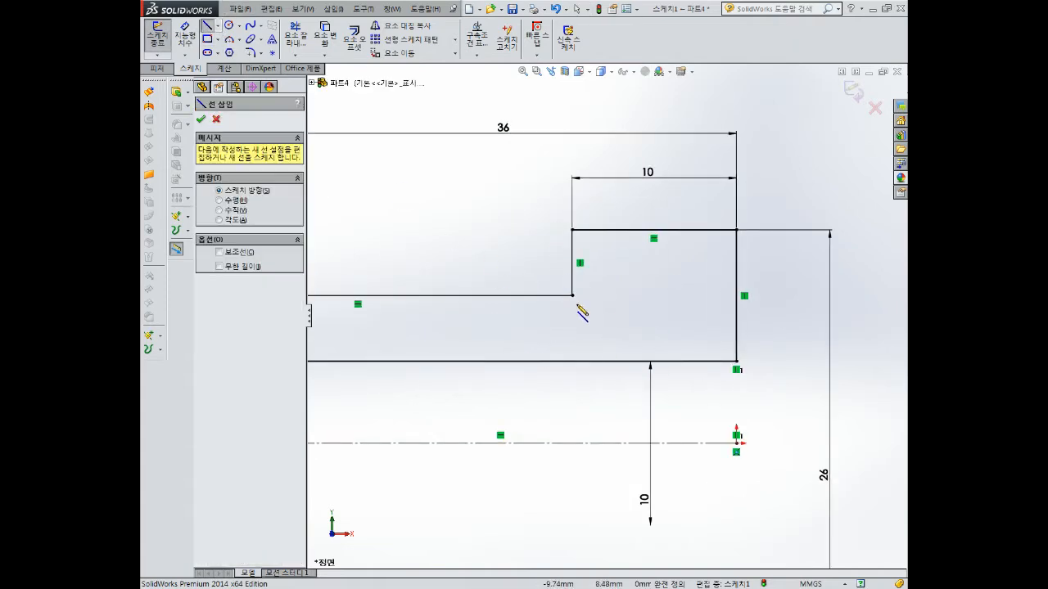
click(572, 296)
click(572, 320)
click(523, 320)
click(523, 295)
key(Escape)
Dimension the relief groove's width and set it to 4 mm
right_drag(495, 247, 495, 193)
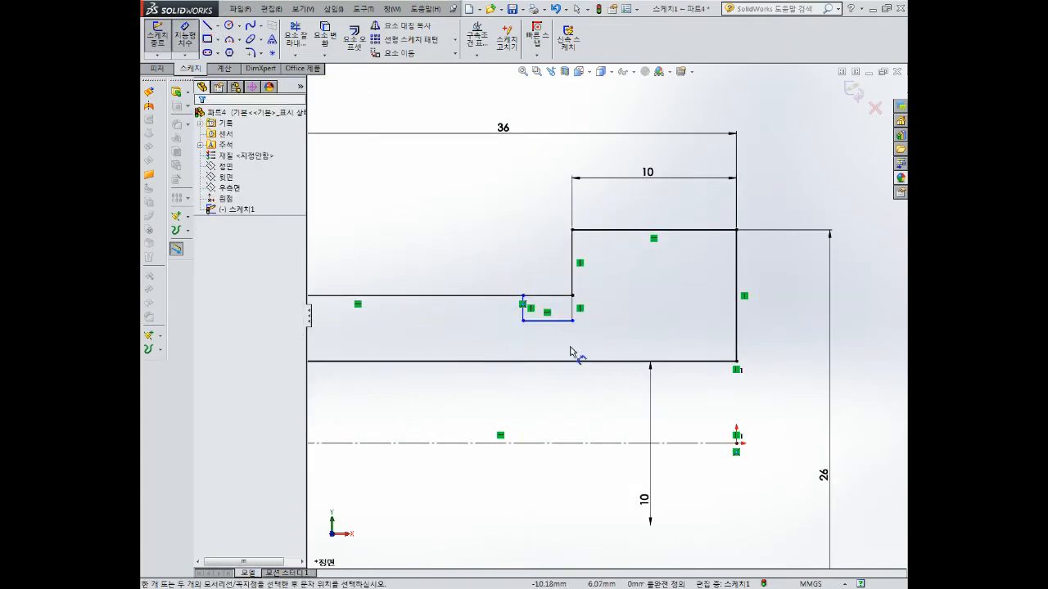
click(550, 320)
click(552, 344)
text(4)
key(Return)
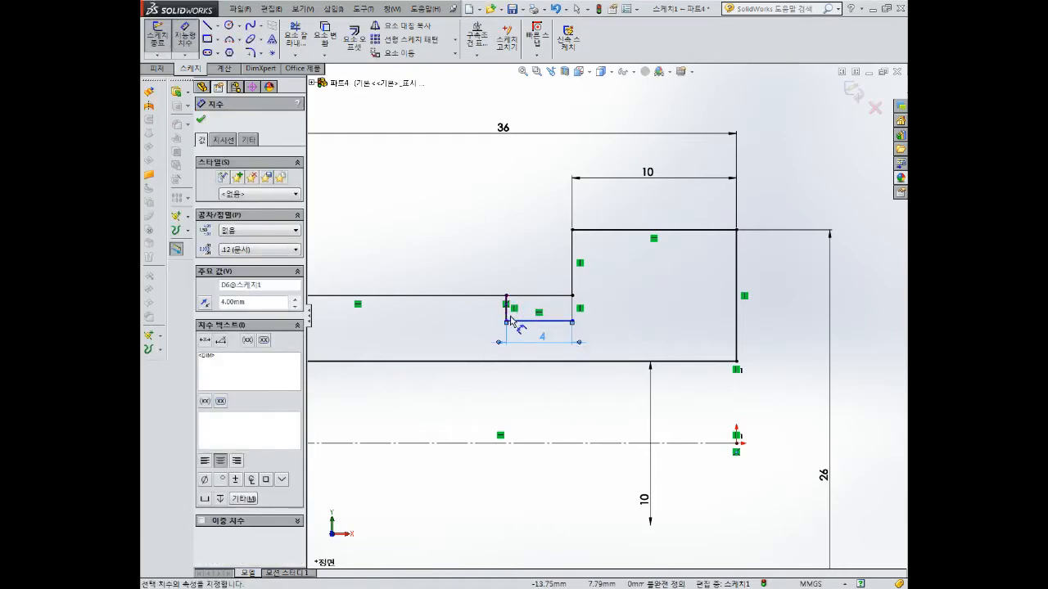
Dimension the relief groove's depth and set it to 1 mm
click(507, 309)
click(455, 318)
text(2)
key(Return)
double_click(447, 316)
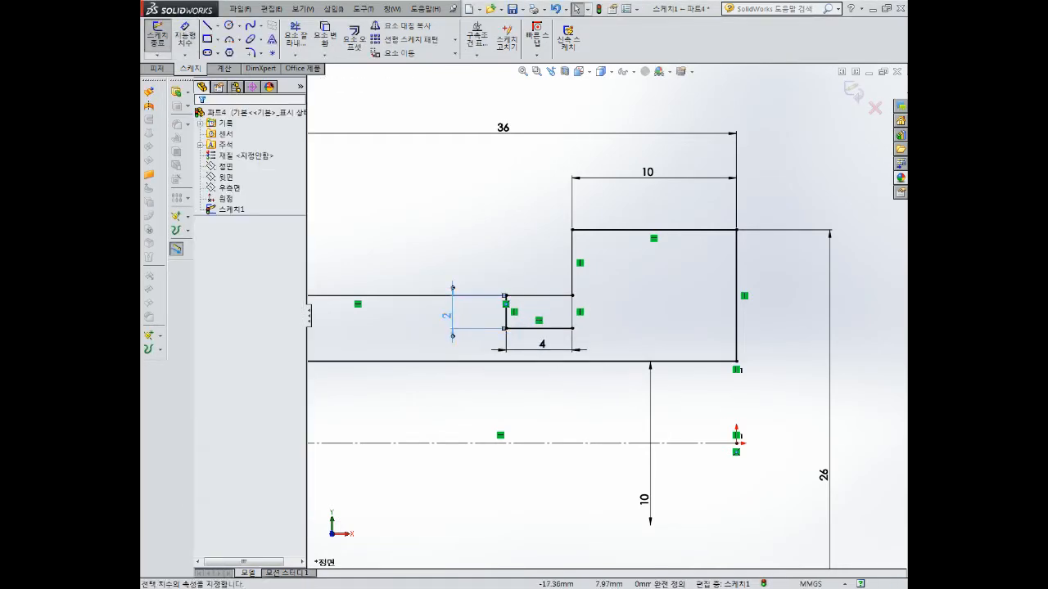
text(1)
key(Return)
Trim away the part of the thinner section's outer edge that spans the relief groove
click(295, 35)
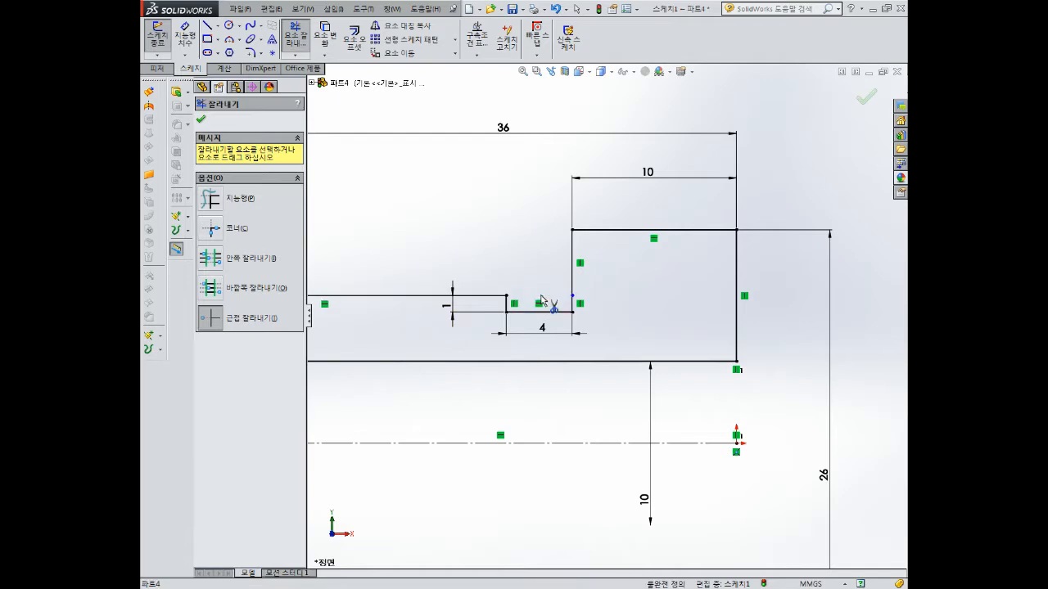
scroll(606, 315, up, 6)
scroll(606, 315, down, 12)
key(Escape)
Try to delete the leftover point on the shoulder line above the relief groove
click(589, 261)
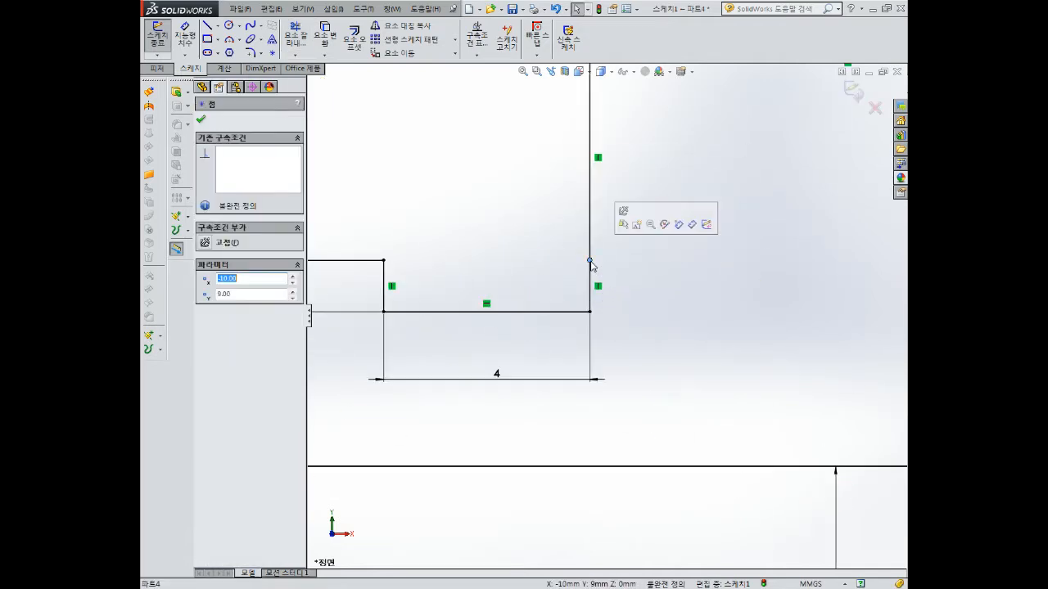
key(Delete)
click(598, 304)
scroll(607, 316, up, 10)
click(760, 378)
Exit the sketch and revolve the stepped profile about its centreline into a solid
click(844, 96)
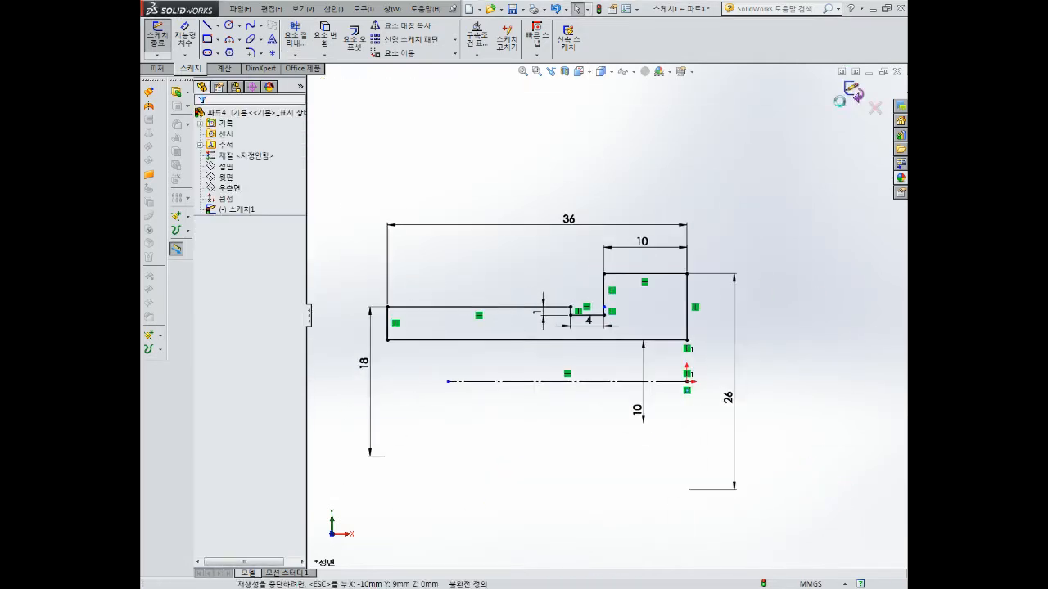
click(188, 40)
click(206, 122)
scroll(505, 204, up, 4)
middle_drag(505, 204, 613, 238)
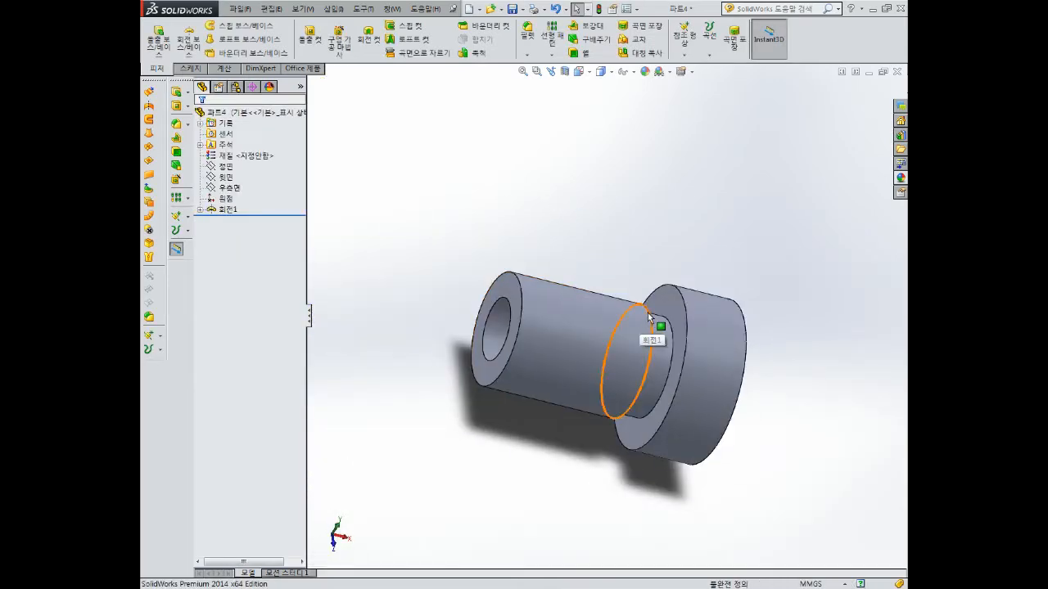
Reopen the revolved feature's sketch for editing and view it face-on
scroll(771, 342, down, 3)
click(221, 210)
click(237, 176)
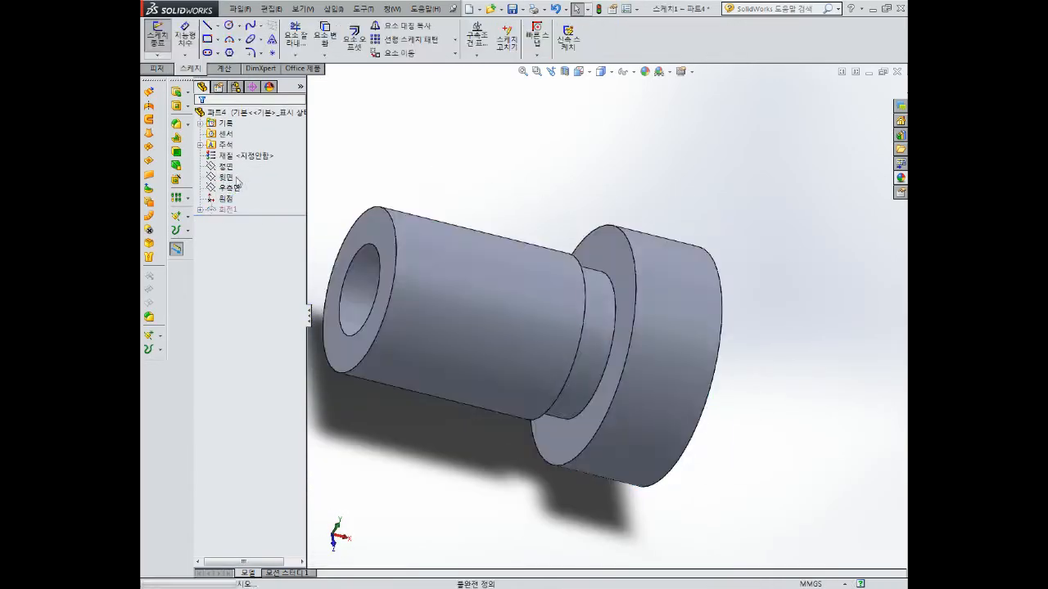
key(ctrl+8)
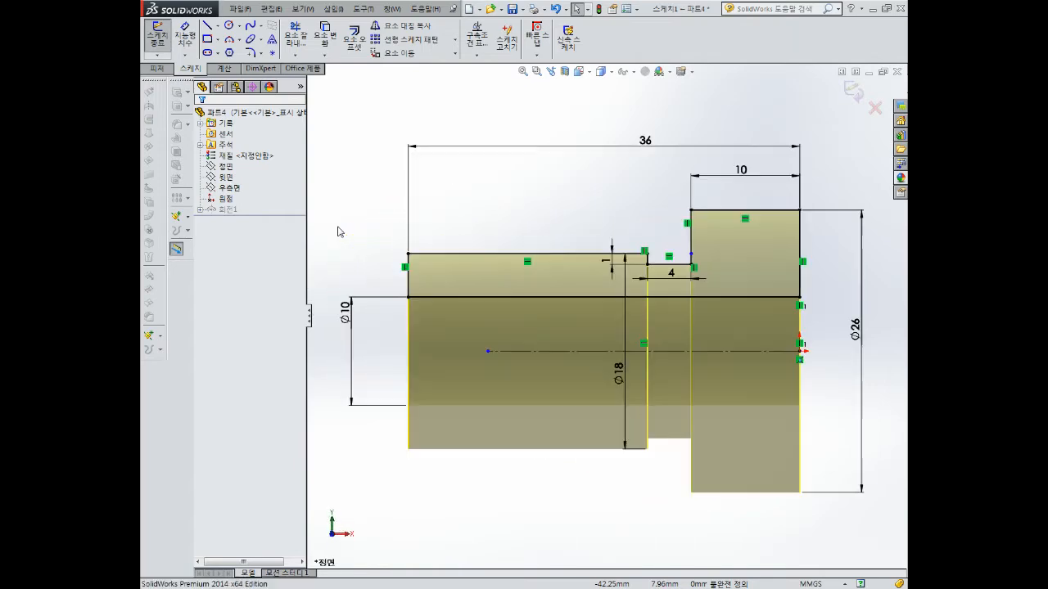
Draw a diagonal line across the outer corner at the free end of the thinner section
click(207, 25)
click(408, 264)
click(427, 253)
key(Escape)
Dimension the horizontal extent of the diagonal corner line at the free end as 1.5 mm
scroll(383, 241, down, 5)
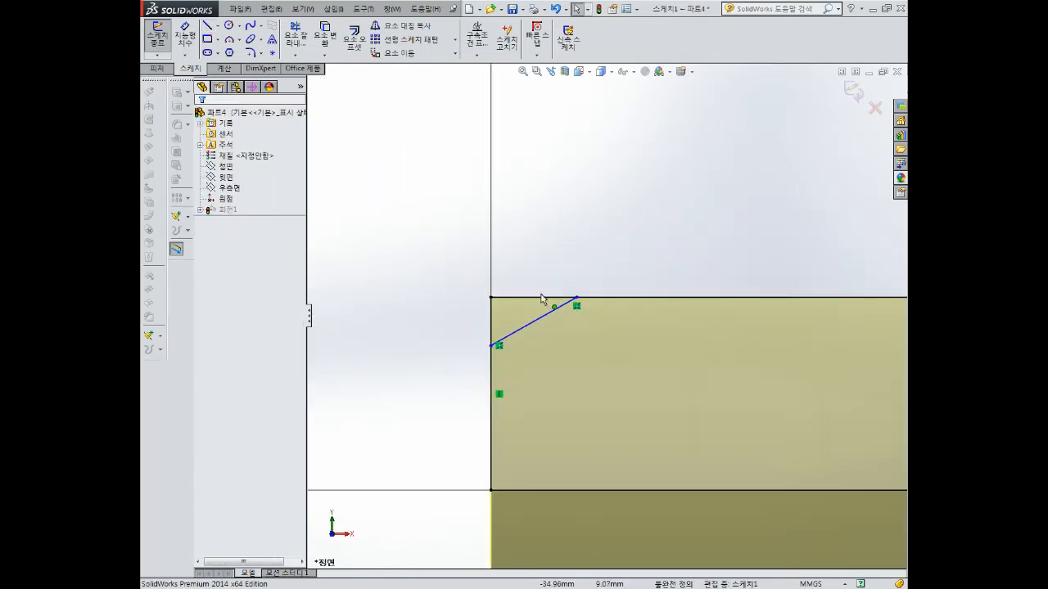
right_drag(570, 360, 550, 325)
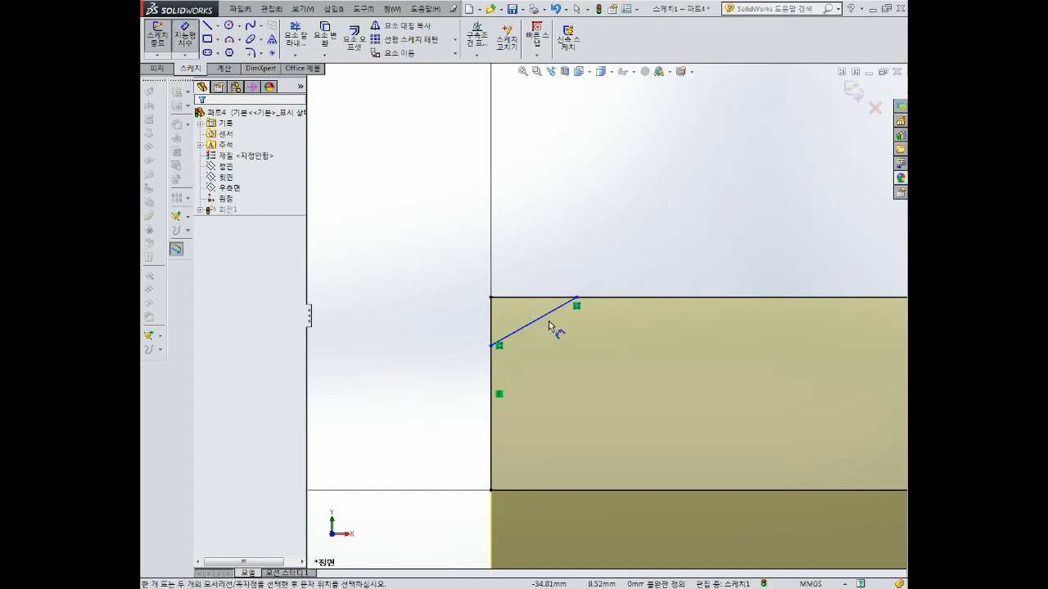
click(545, 316)
click(536, 225)
text(1.5)
key(Return)
Set the angle between the diagonal corner line and the vertical end line to 60 degrees
click(531, 330)
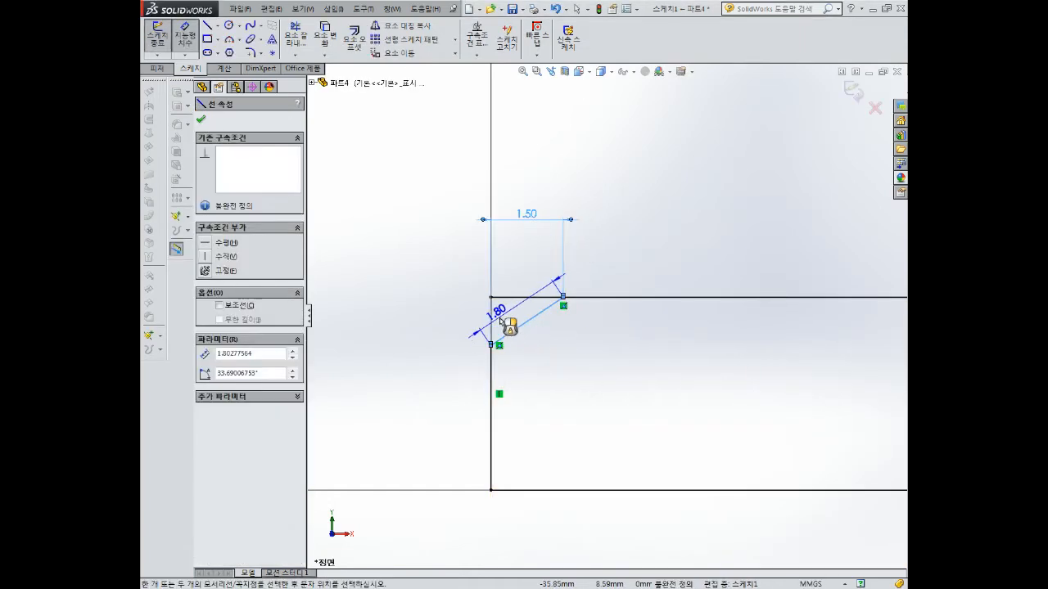
click(492, 321)
click(520, 249)
text(60)
key(Return)
key(Escape)
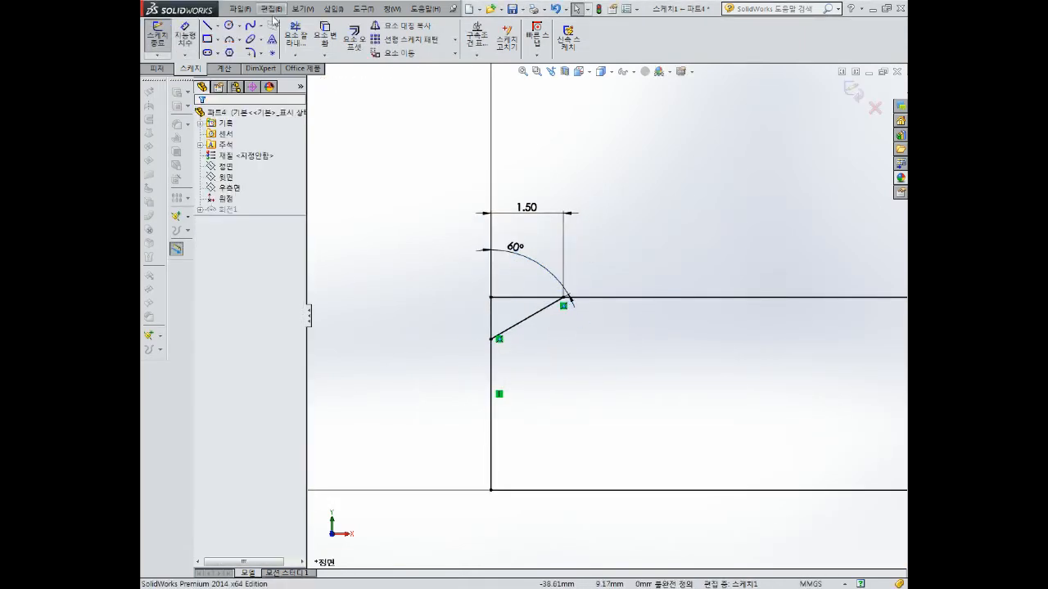
Trim away the leftover corner segments outside the diagonal line
click(294, 35)
scroll(605, 319, up, 7)
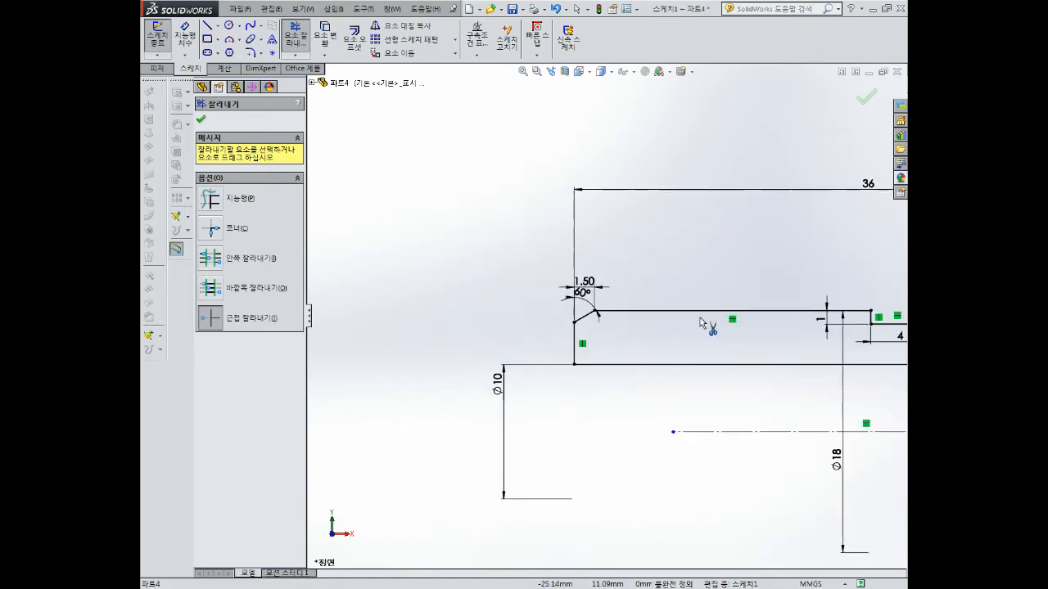
scroll(545, 225, down, 3)
Round both ends of the diagonal line with 1 mm sketch fillets and exit the sketch to rebuild the revolve
click(249, 52)
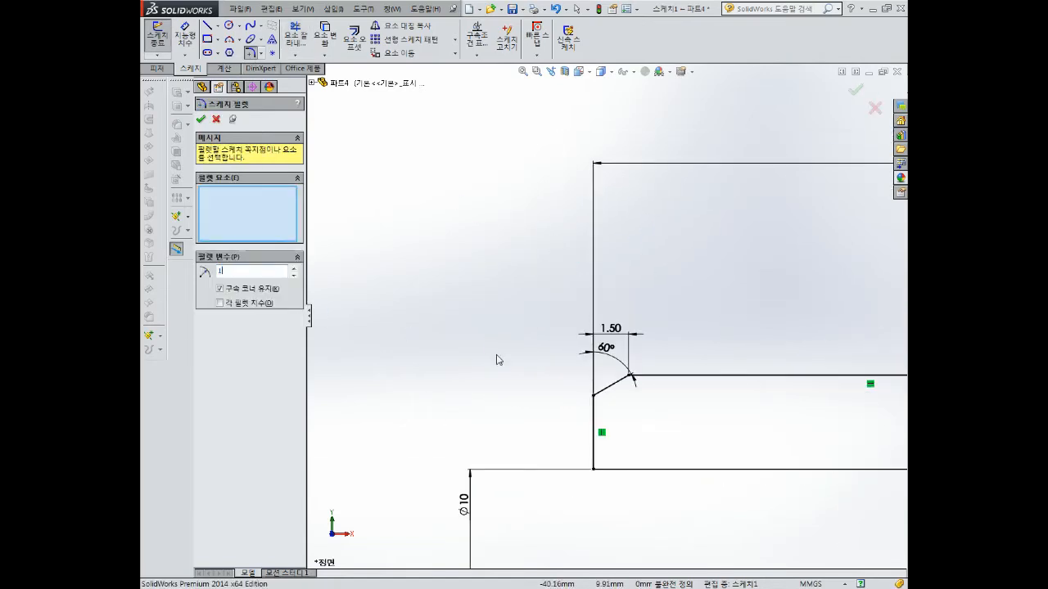
key(Return)
scroll(595, 394, down, 4)
click(612, 303)
click(597, 349)
click(656, 277)
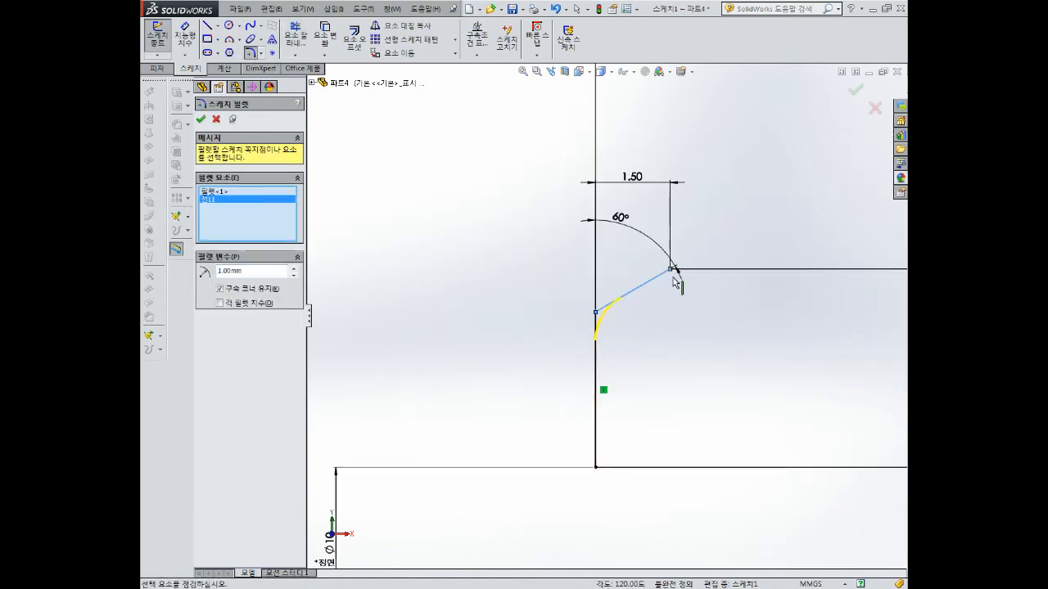
click(856, 90)
click(856, 90)
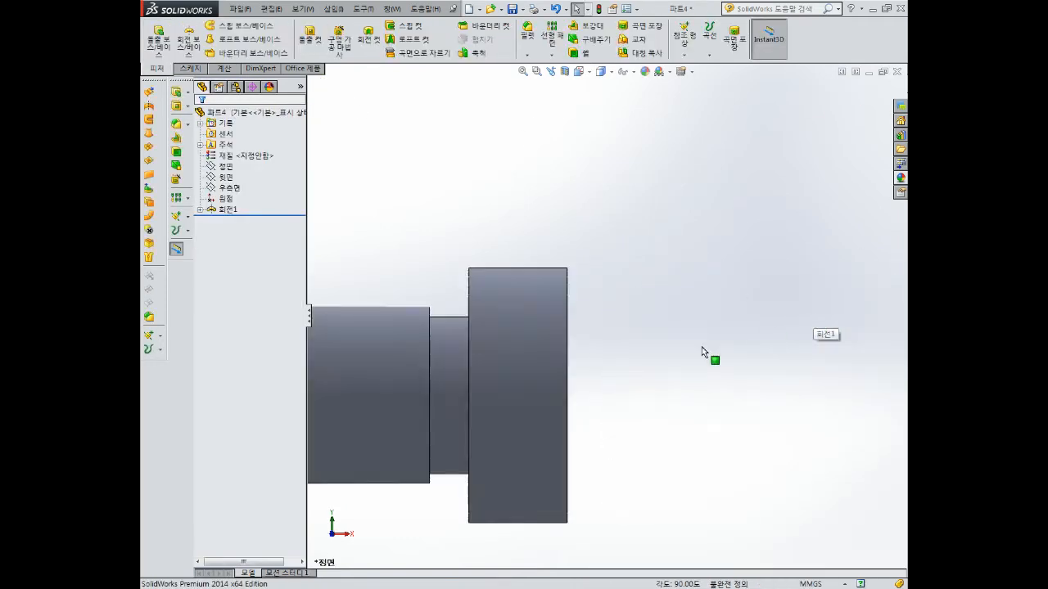
Sketch a circle of about 4.4 mm radius on the flange's end face, overlapping its upper outer edge beside the vertical axis
scroll(607, 385, up, 3)
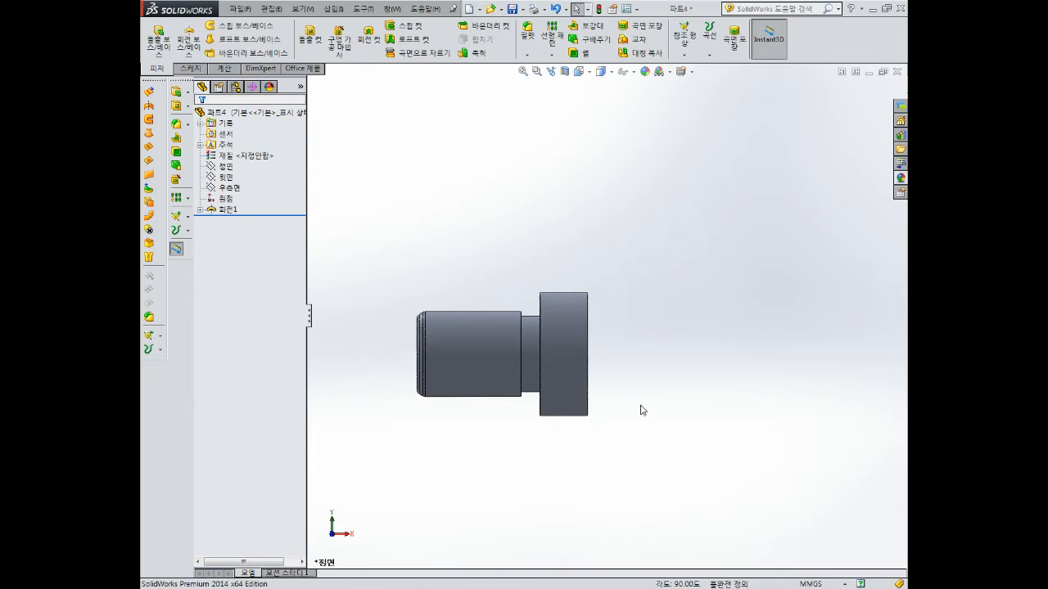
middle_drag(609, 382, 656, 413)
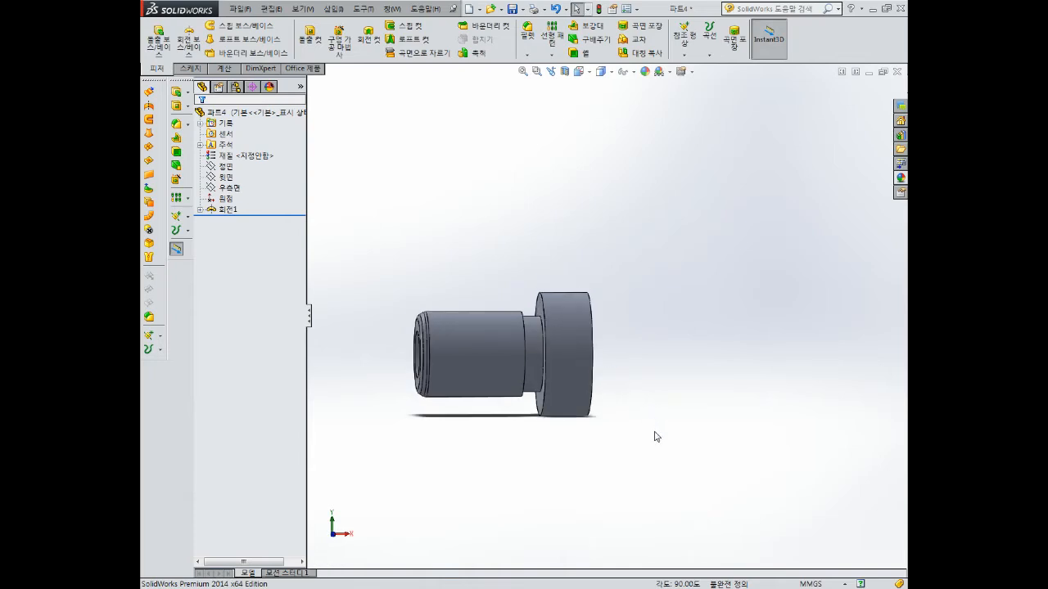
mouse_move(694, 442)
middle_down()
mouse_move(592, 381)
mouse_move(510, 295)
middle_up()
click(509, 294)
click(554, 256)
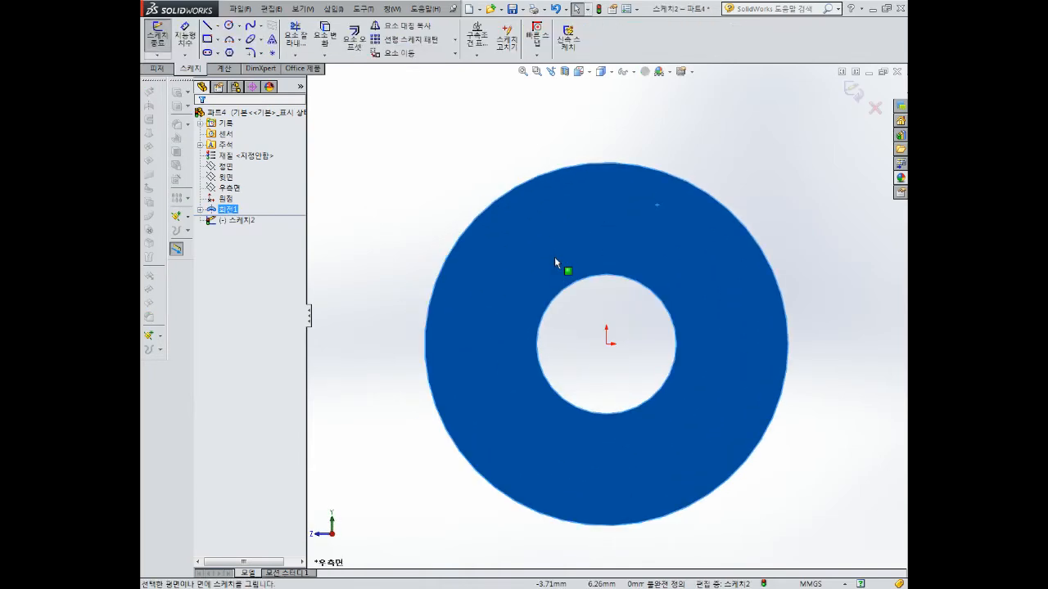
click(230, 25)
click(716, 173)
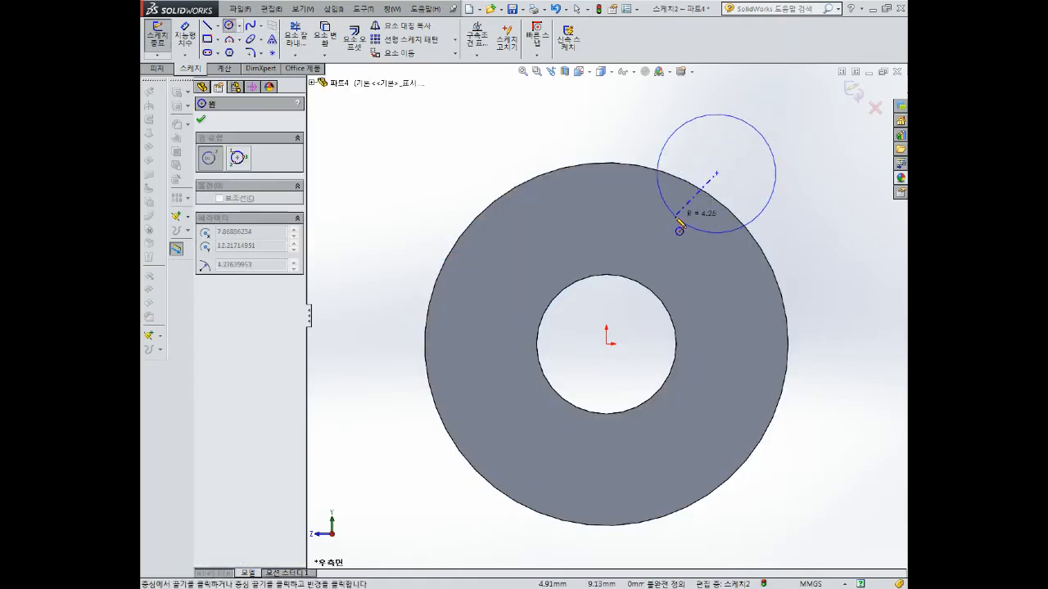
click(682, 221)
key(Escape)
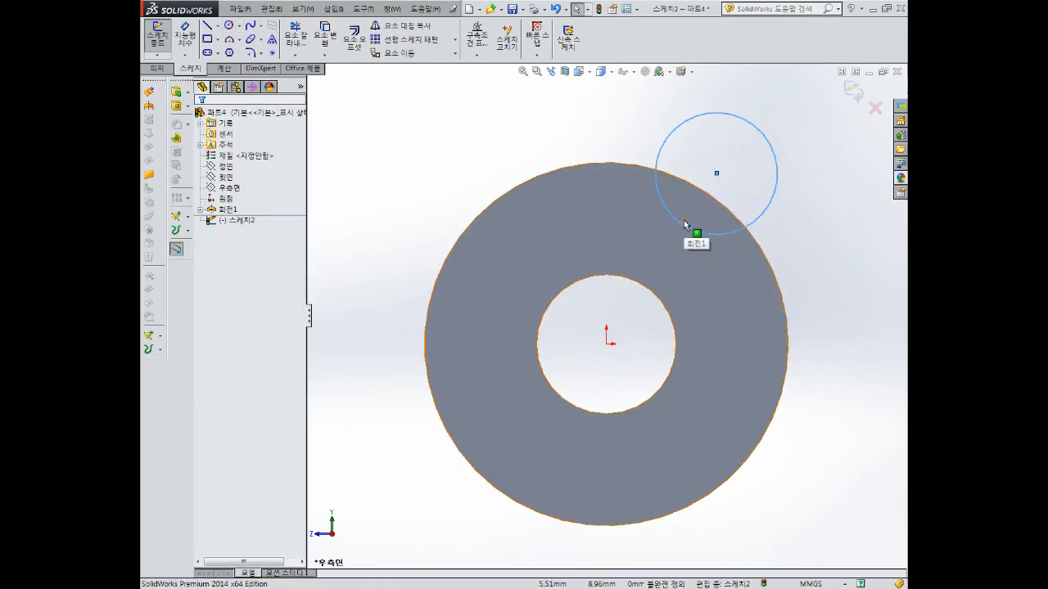
Draw a vertical centreline from the flange's outer edge to the origin and a second one from the origin to the circle's centre
right_drag(706, 291, 709, 239)
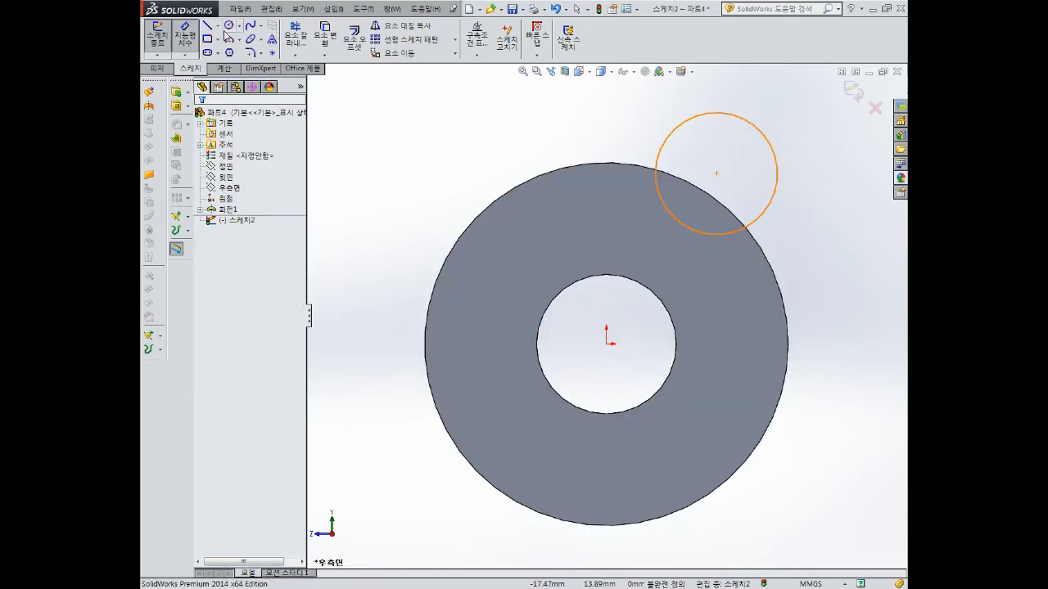
click(217, 27)
click(208, 52)
click(217, 27)
click(237, 51)
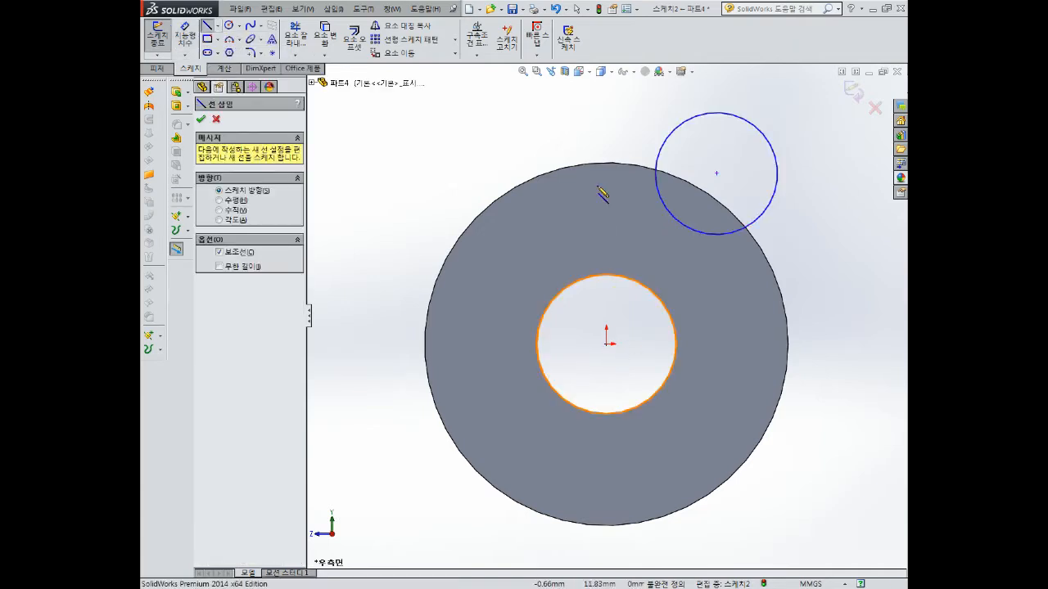
click(606, 164)
click(606, 342)
click(716, 173)
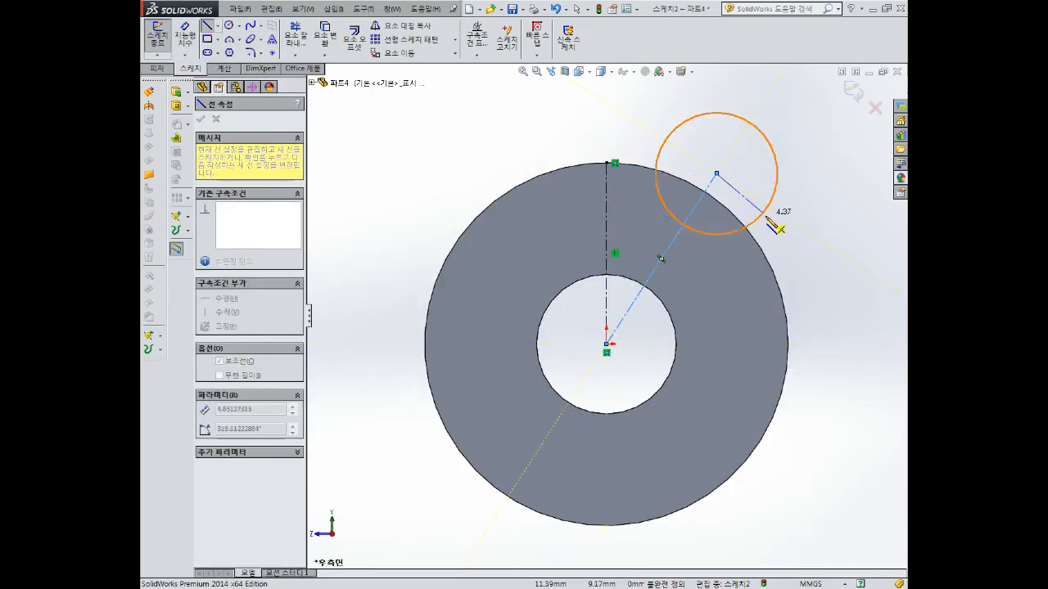
key(Escape)
Set the angle between the two centrelines to 30 degrees
right_drag(737, 324, 738, 270)
click(650, 276)
click(606, 241)
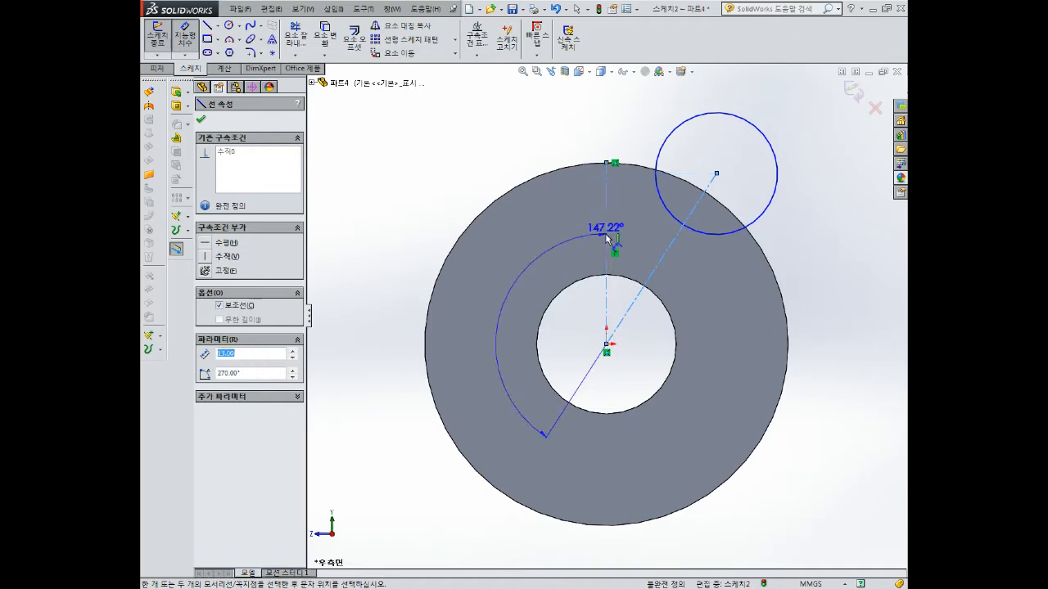
click(646, 227)
text(30)
key(Return)
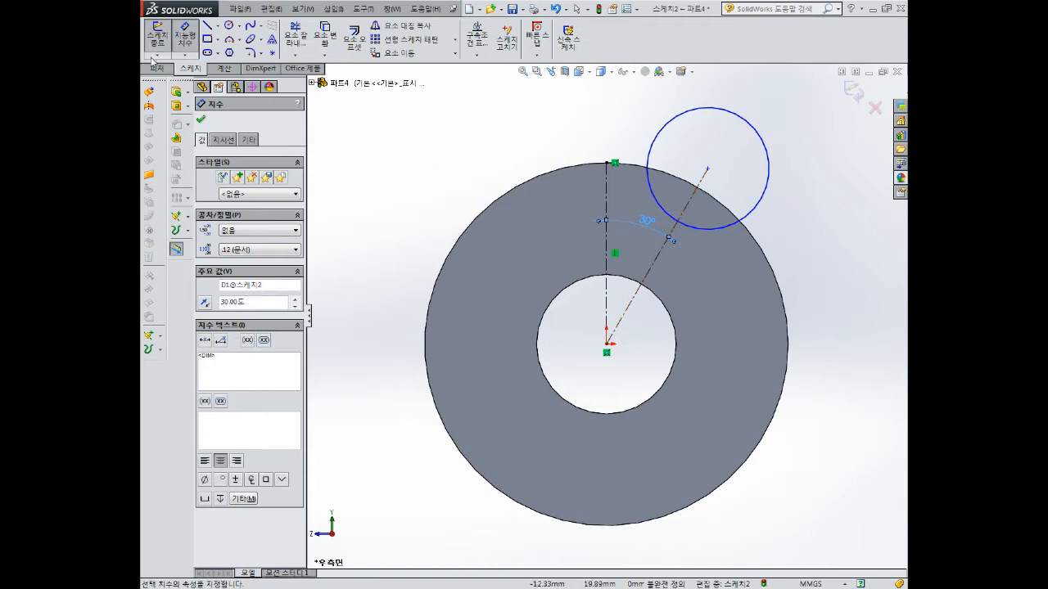
Draw a construction circle of about 9.8 mm radius centred on the origin
click(229, 25)
click(606, 344)
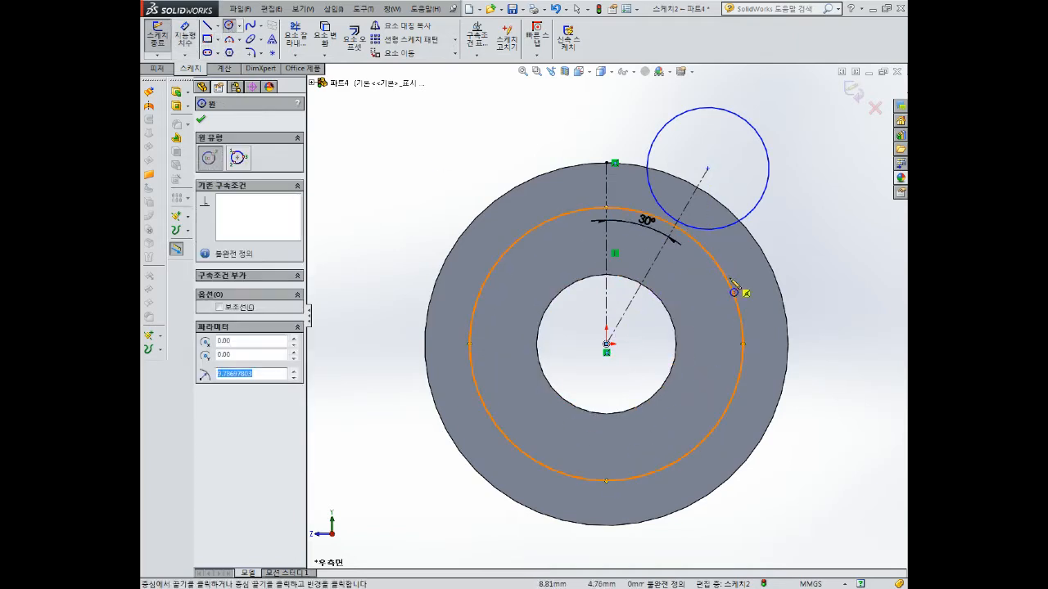
click(734, 293)
click(199, 116)
Set the construction circle's diameter to 20 mm
right_drag(841, 332, 821, 275)
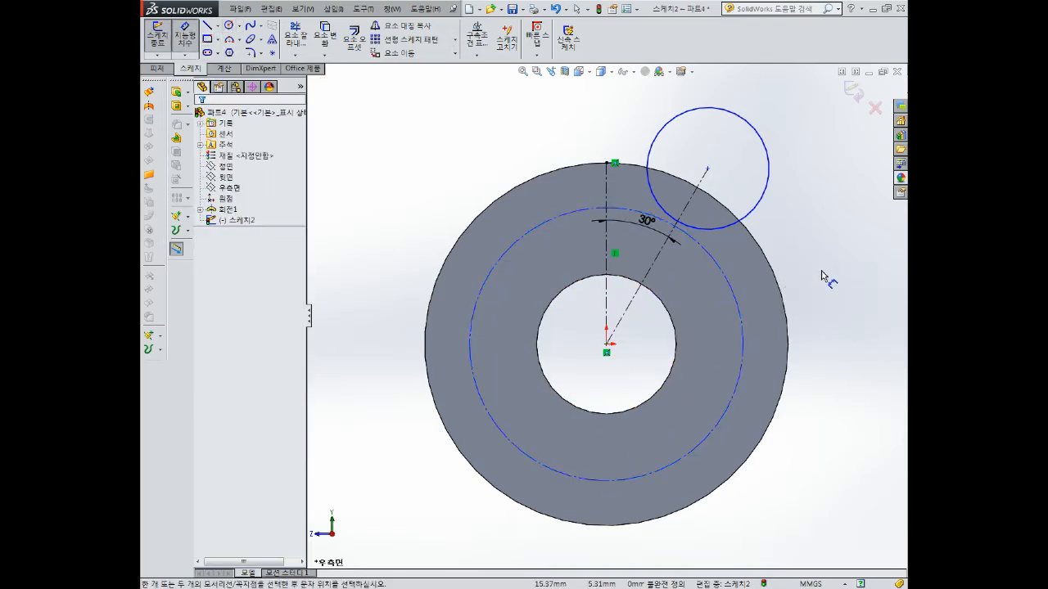
click(742, 327)
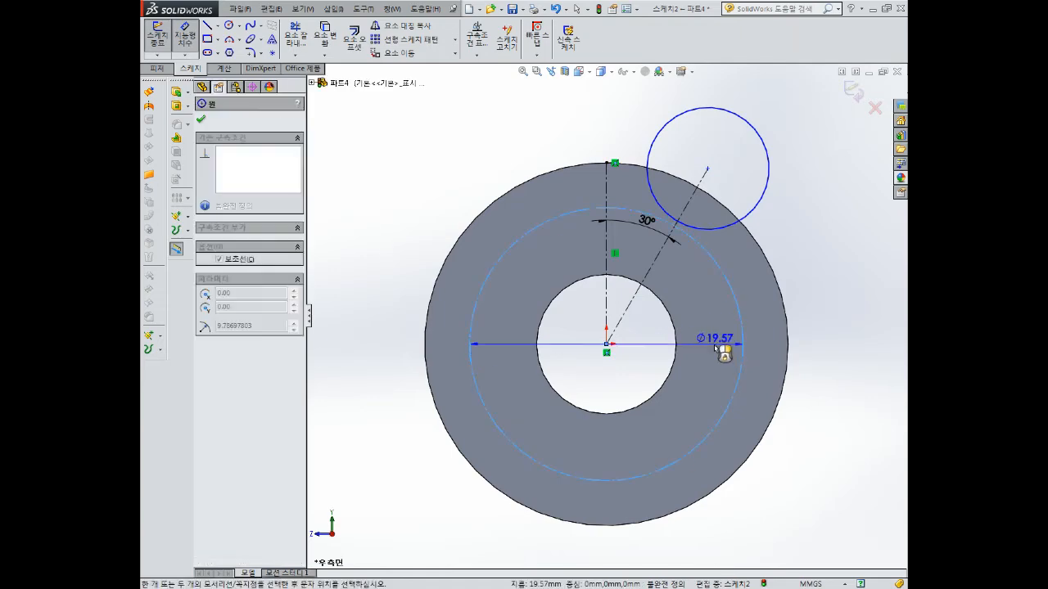
click(720, 349)
text(20)
key(Return)
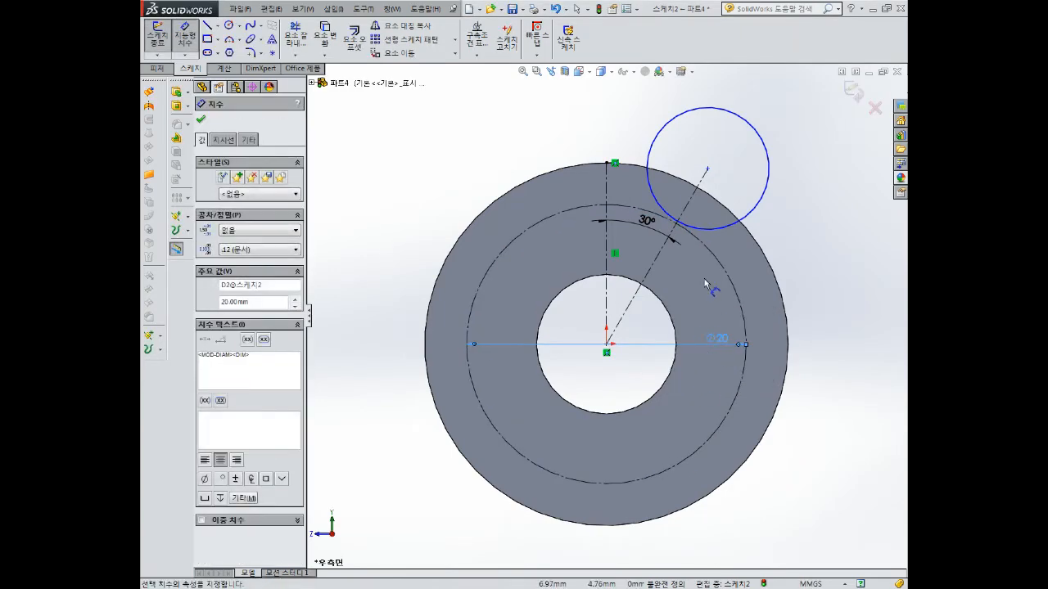
key(Escape)
Make the overlapping circle tangent to the construction circle
click(713, 230)
ctrl+click(705, 246)
click(218, 329)
key(Escape)
Set the diameter of the circle overlapping the flange's edge to 14 mm
right_drag(798, 205, 800, 155)
click(767, 148)
click(793, 138)
text(14)
key(Return)
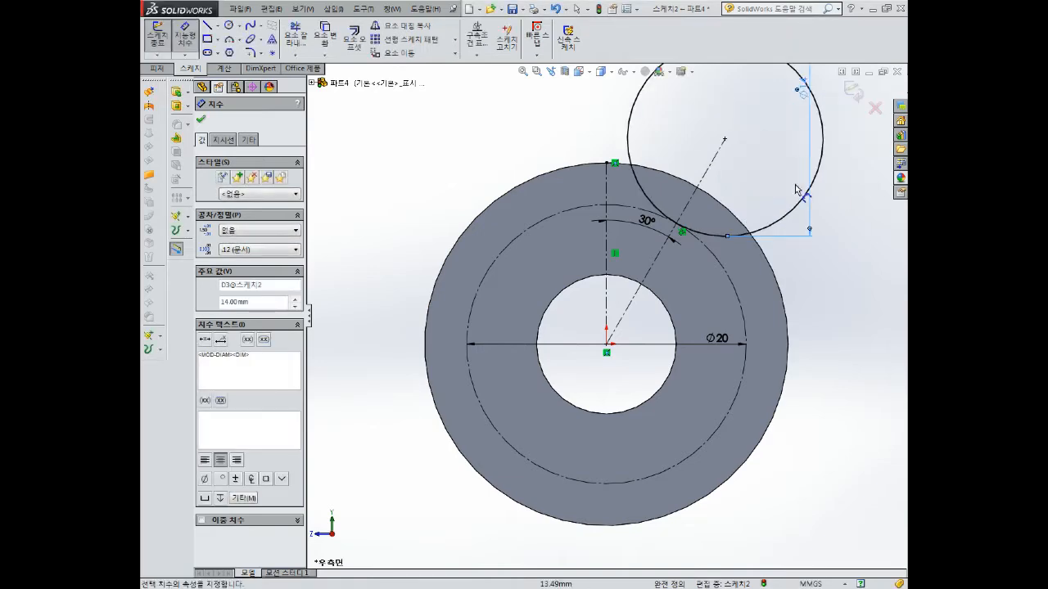
Exit the sketch and extrude-cut the circle through the flange up to the flange's back face
scroll(798, 187, up, 2)
click(851, 93)
click(309, 37)
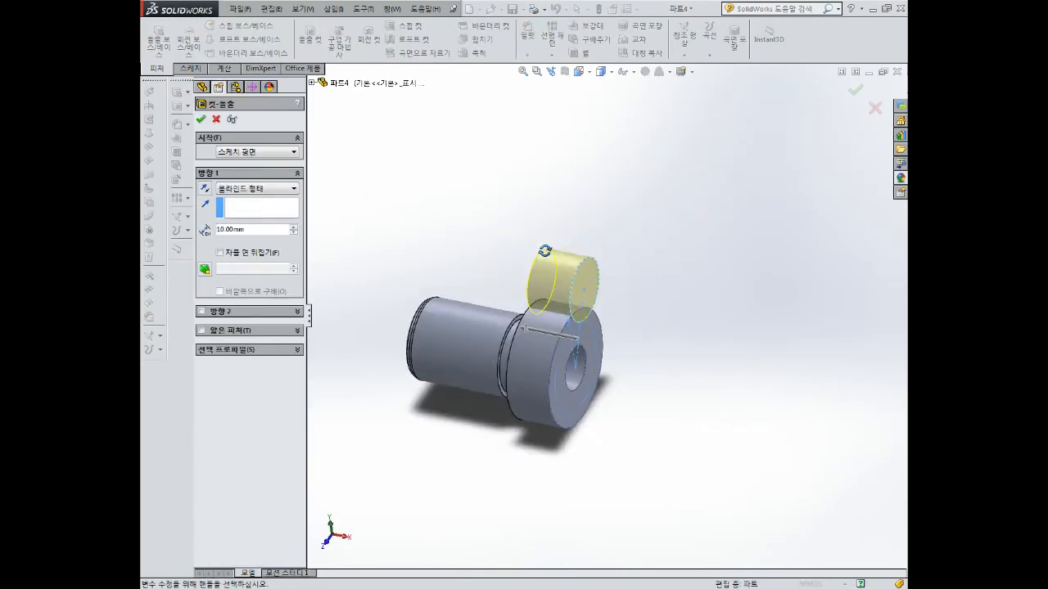
click(256, 189)
click(234, 238)
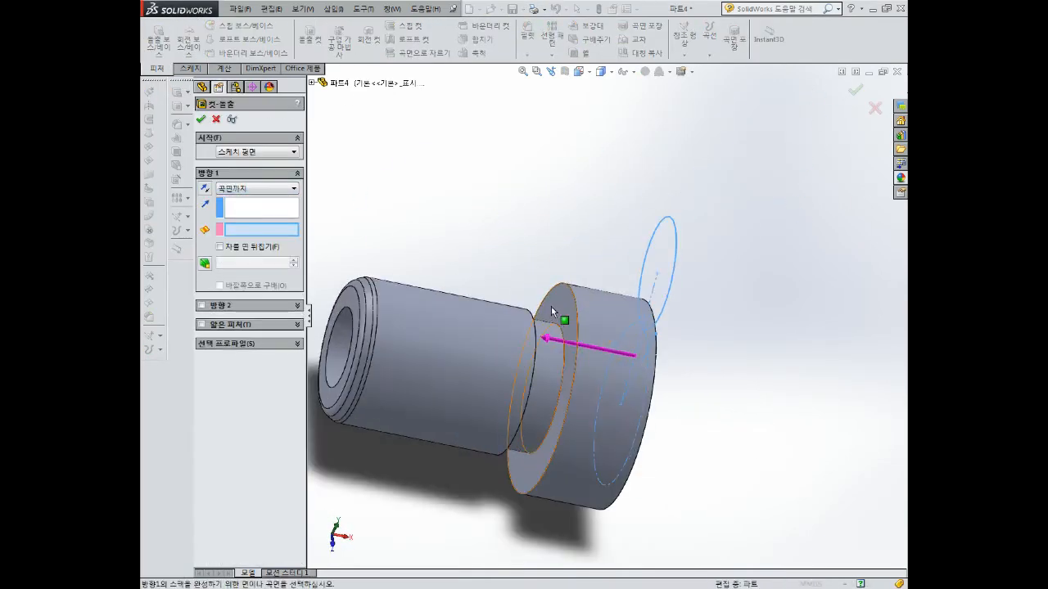
click(551, 306)
key(Return)
Fillet the bore's edge on the flange's end face with a 2 mm radius
middle_drag(535, 234, 654, 346)
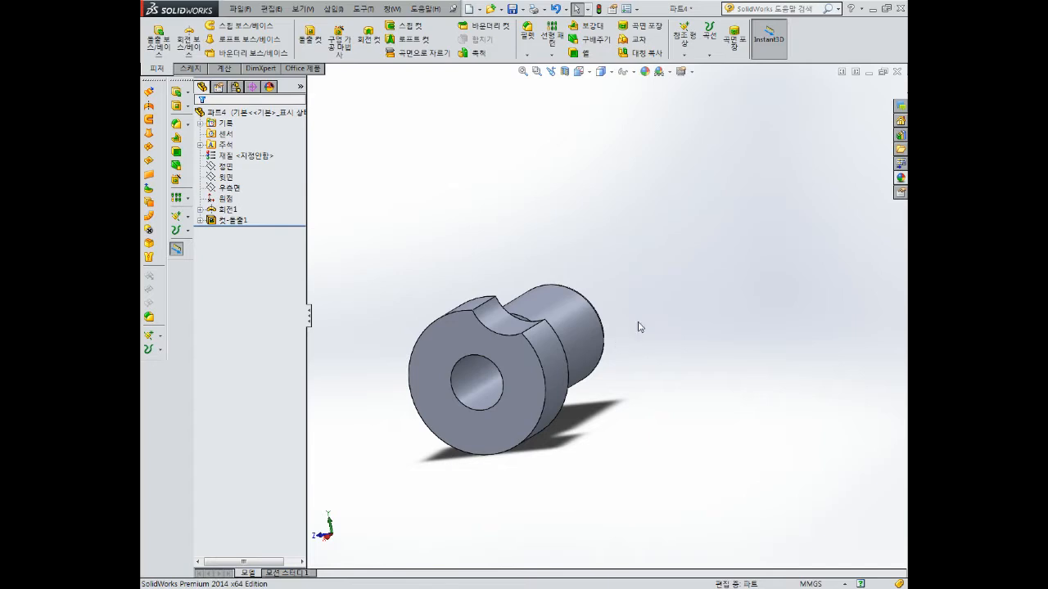
scroll(652, 360, down, 2)
middle_drag(550, 406, 543, 336)
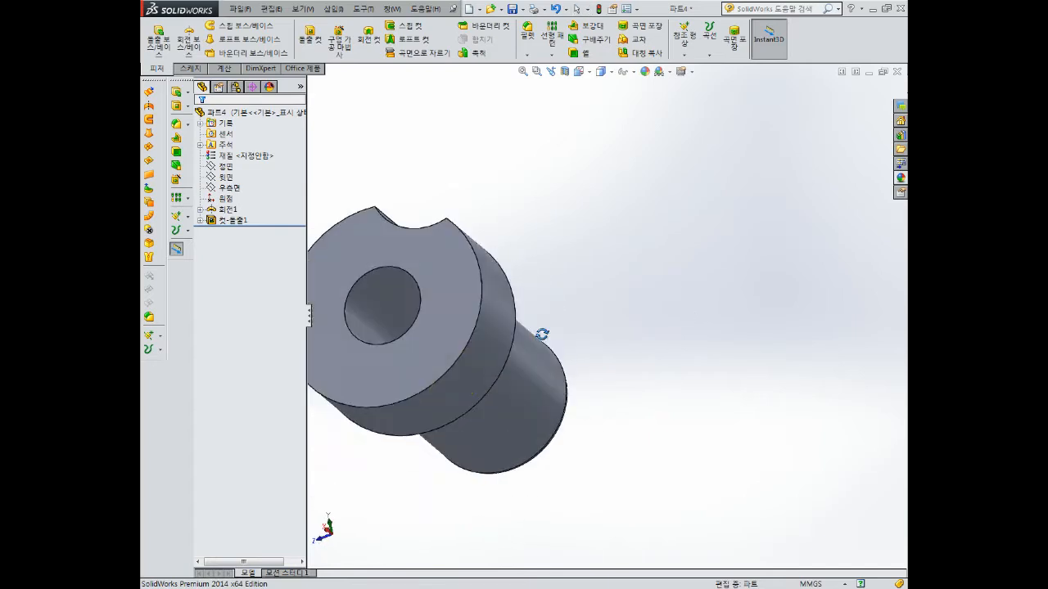
ctrl+middle_drag(363, 255, 470, 279)
scroll(458, 275, down, 1)
click(527, 33)
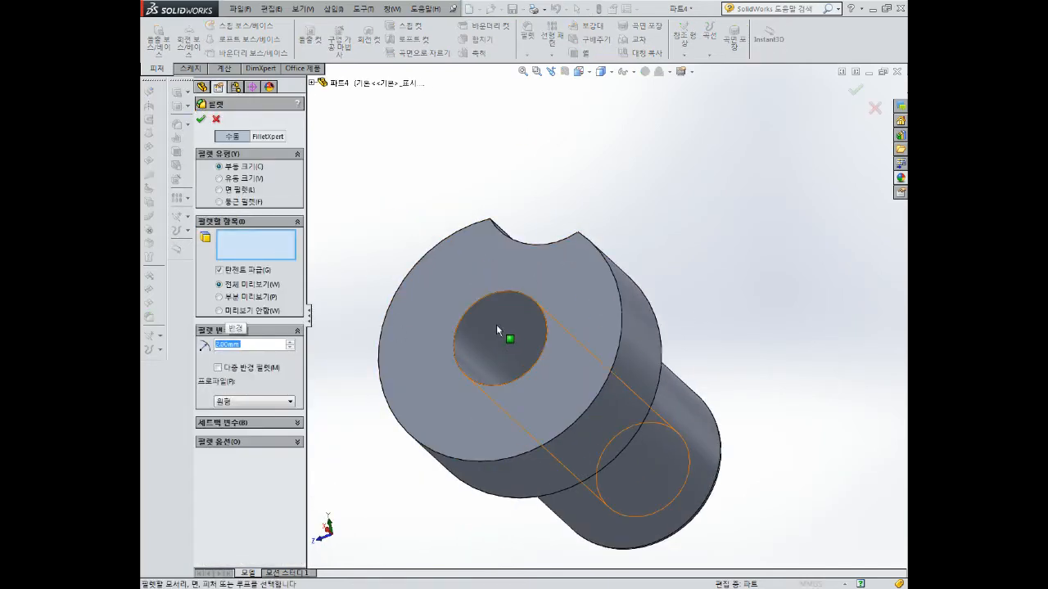
click(500, 293)
key(Return)
Start a sketch on the flange's end face and draw a vertical and a slanted centreline joining the origin to the outer edge
scroll(540, 260, up, 1)
mouse_move(501, 214)
middle_down()
mouse_move(541, 260)
mouse_move(549, 317)
mouse_move(646, 314)
middle_up()
scroll(558, 268, up, 3)
scroll(550, 317, down, 1)
click(573, 299)
click(621, 266)
scroll(624, 271, up, 4)
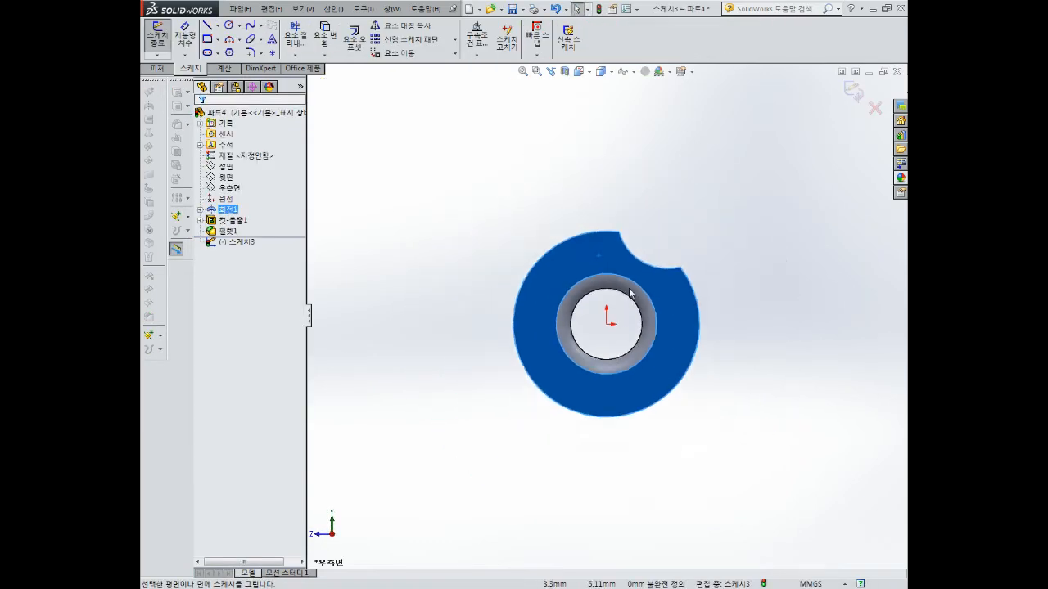
scroll(631, 283, down, 3)
click(208, 25)
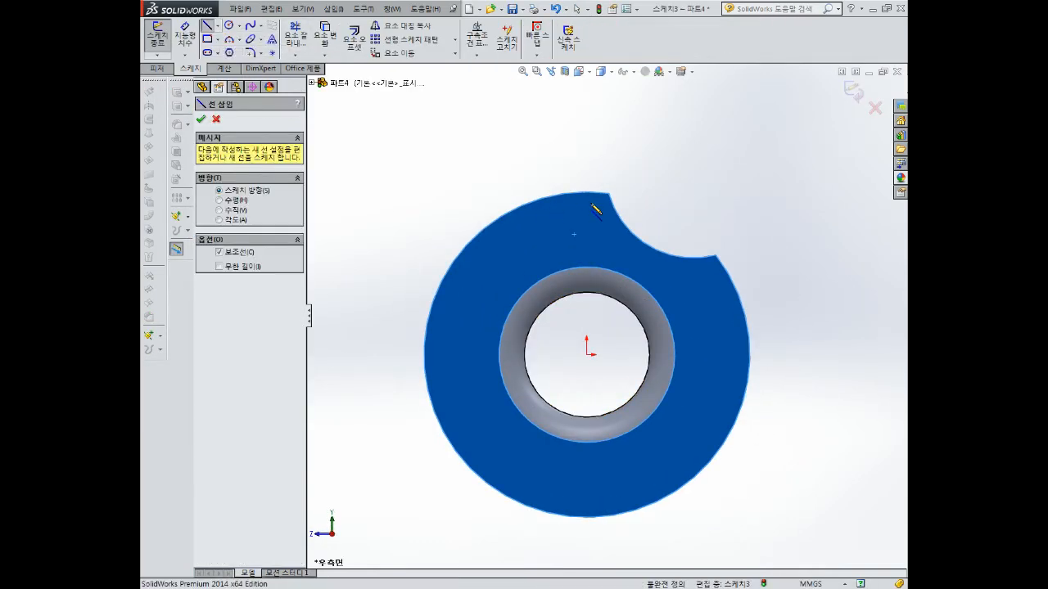
click(586, 191)
click(586, 355)
click(494, 221)
Set the angle between the slanted centreline and the vertical centreline to 30 degrees
right_drag(494, 221, 493, 110)
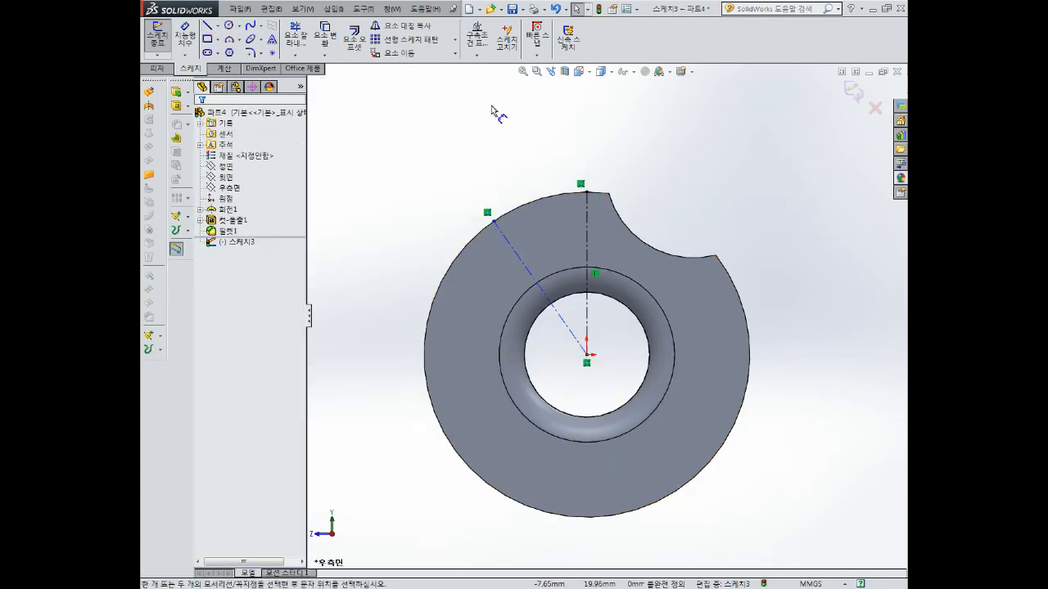
click(532, 272)
click(586, 245)
click(563, 246)
text(30)
key(Return)
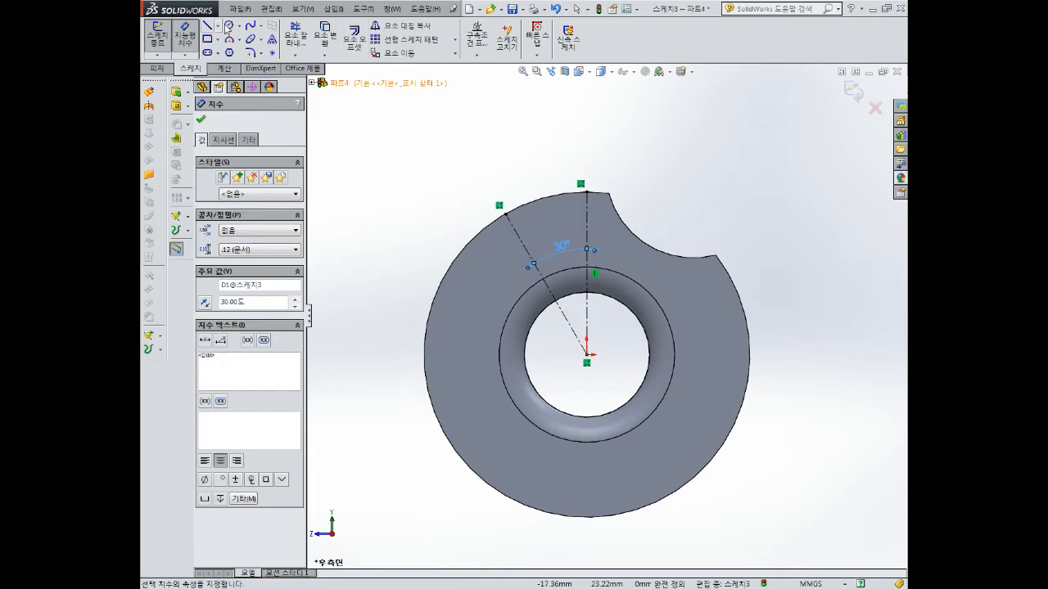
Draw a circle centred on the origin, set its diameter to 20 mm and convert it to construction geometry
click(228, 26)
click(586, 355)
click(670, 285)
right_drag(709, 327, 713, 289)
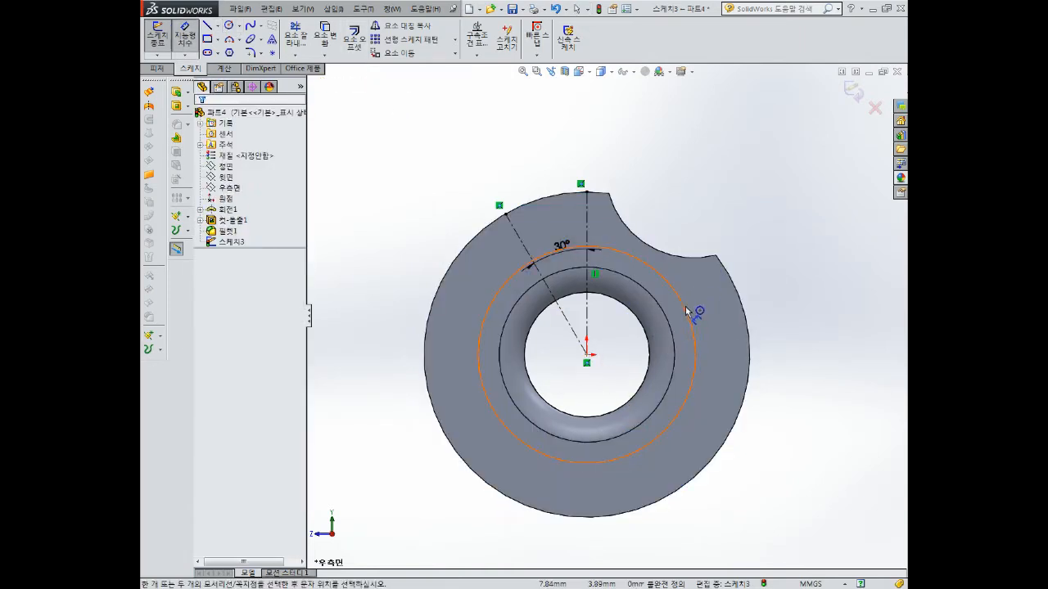
click(686, 308)
click(770, 174)
text(20)
key(Return)
key(Escape)
click(693, 297)
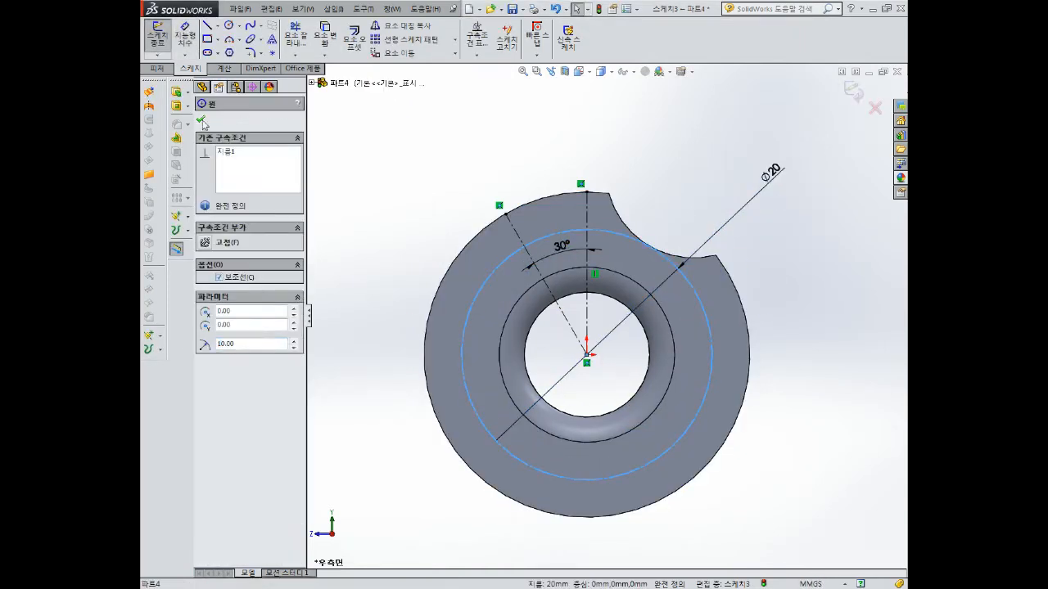
click(201, 120)
Draw a circle outside the flange near the slanted centreline's outer end, tangent to the 20 mm construction circle
click(228, 25)
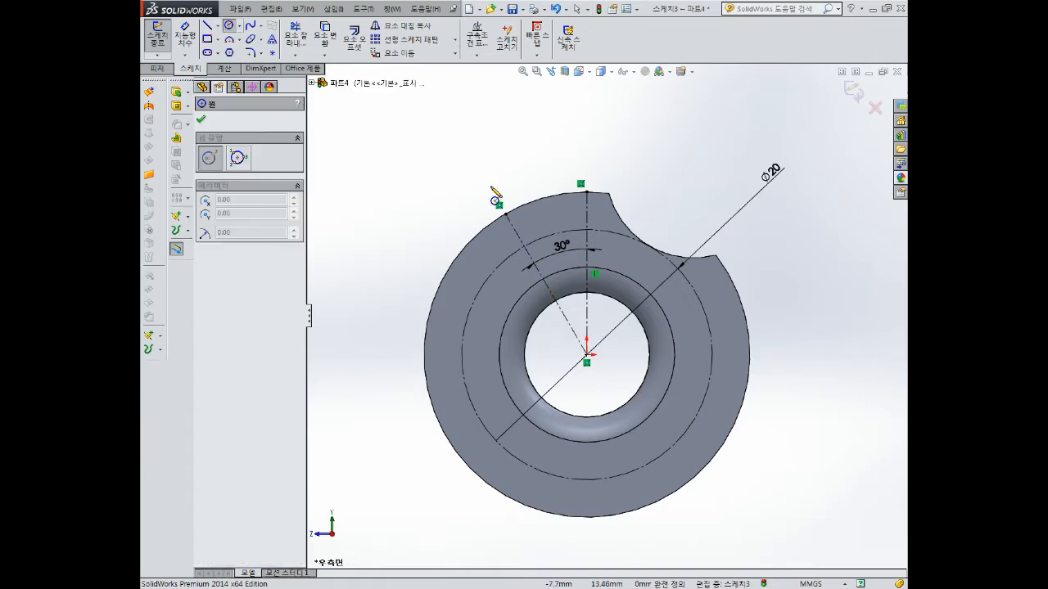
click(490, 187)
click(536, 243)
key(Escape)
Try to merge the new circle's centre with the slanted centreline's outer end, and undo the relation
click(491, 185)
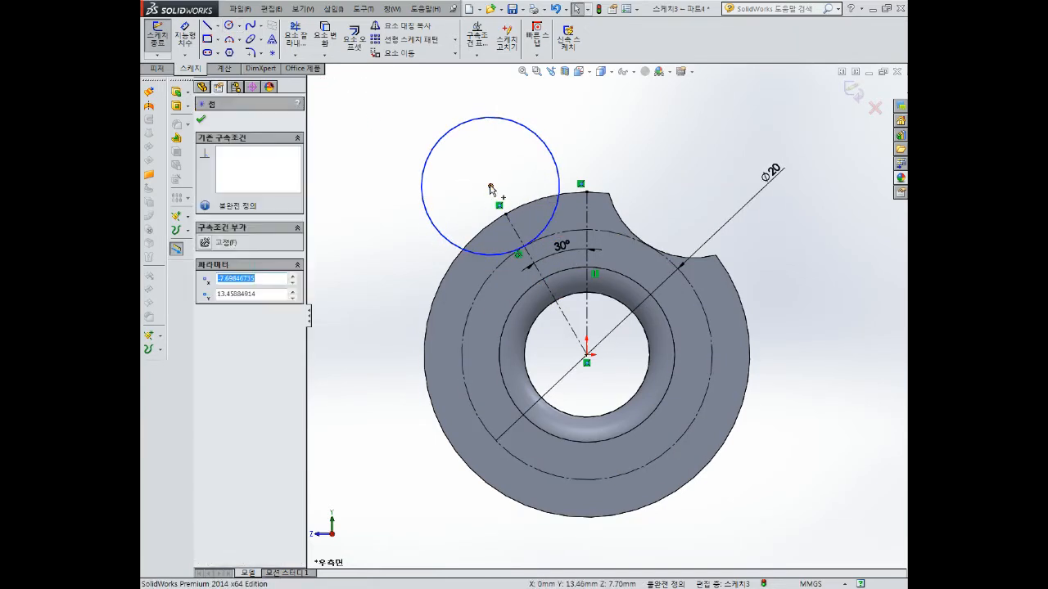
ctrl+click(505, 213)
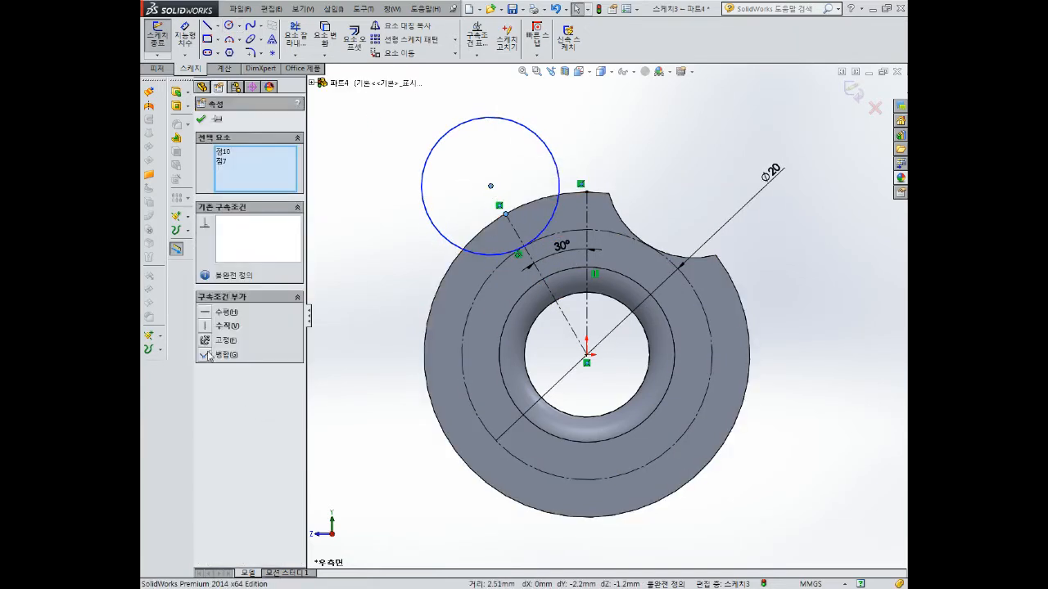
click(204, 354)
key(ctrl+z)
click(533, 189)
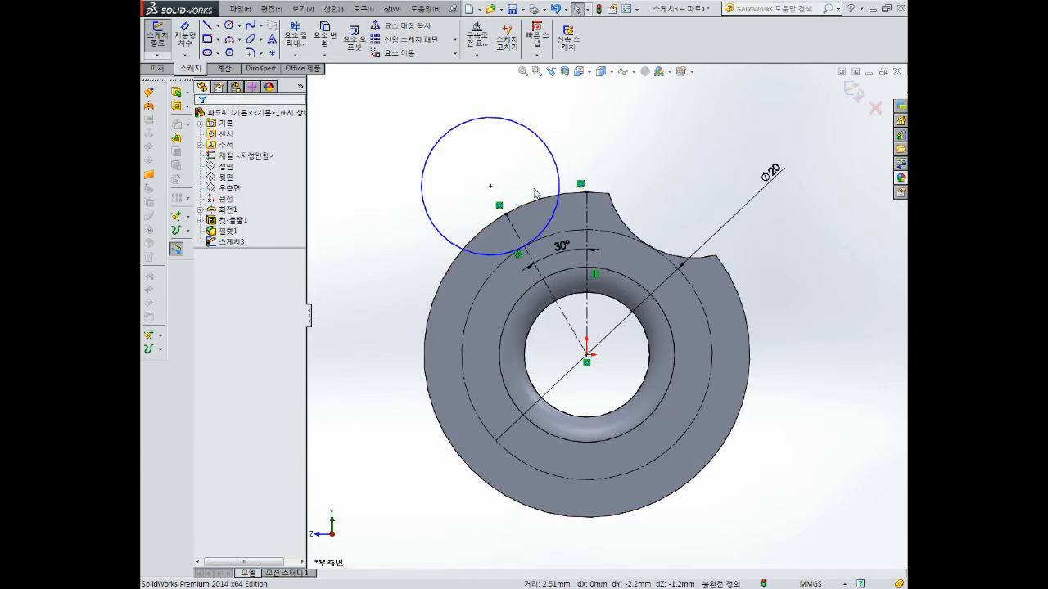
click(286, 52)
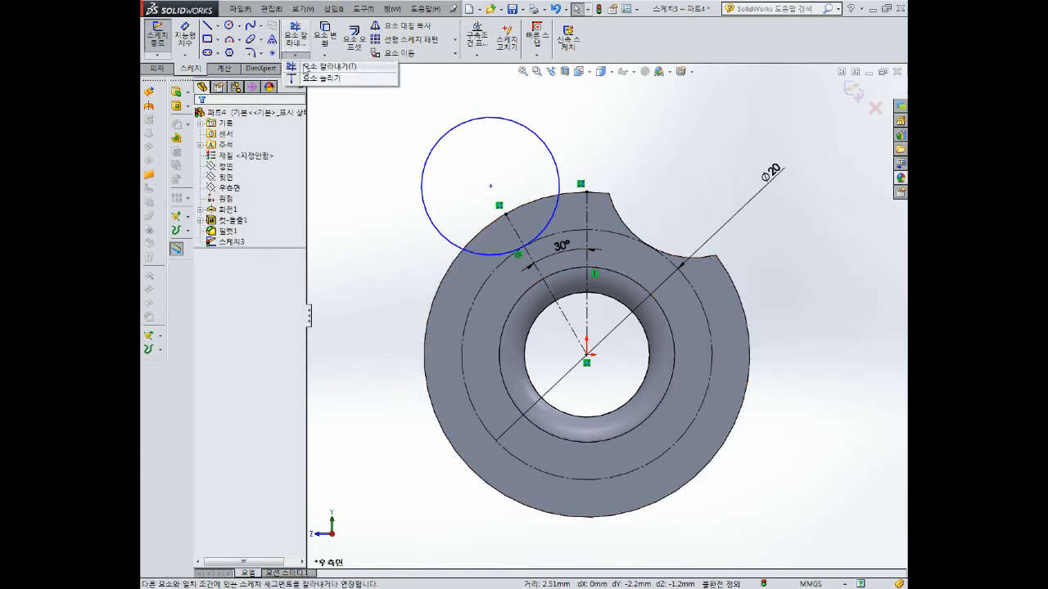
Extend the slanted centreline to the far side of the new circle and make the circle's centre coincident with the line
drag(500, 205, 449, 134)
ctrl+click(478, 169)
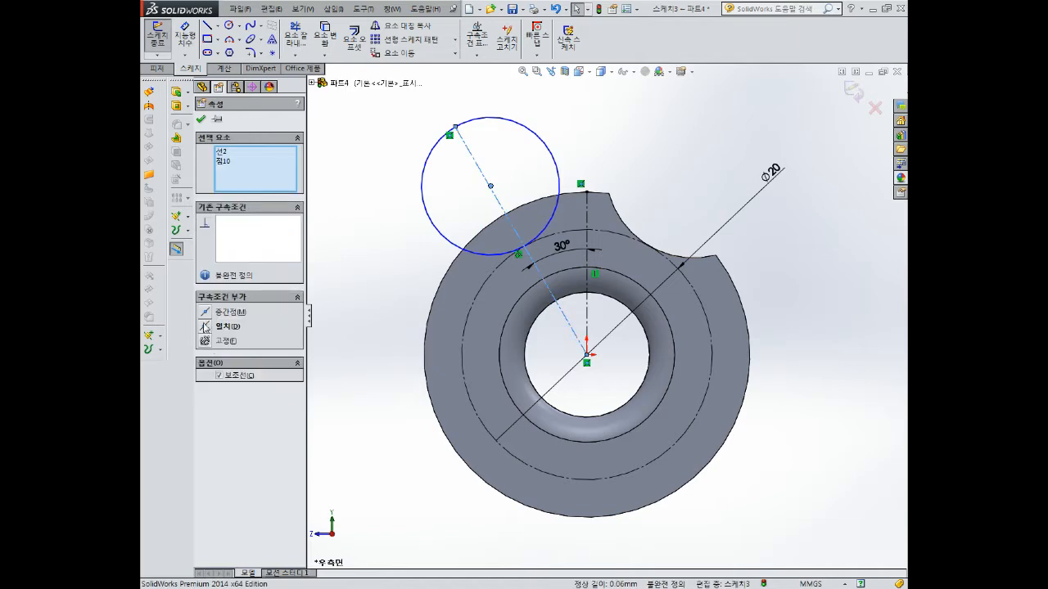
click(205, 328)
click(365, 283)
Dimension the tangent circle with a diameter of 14 mm
right_drag(365, 280, 365, 215)
click(547, 147)
click(573, 121)
text(14)
key(Return)
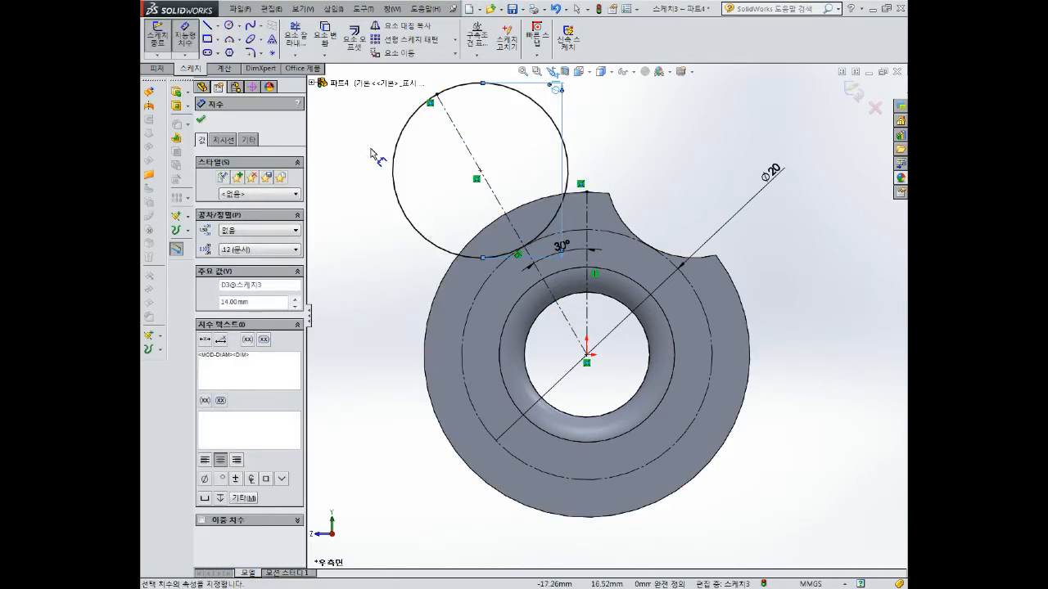
key(Escape)
Draw a circle from the origin along the flange's outer edge and turn the 20 mm construction circle into regular geometry
click(229, 26)
click(586, 355)
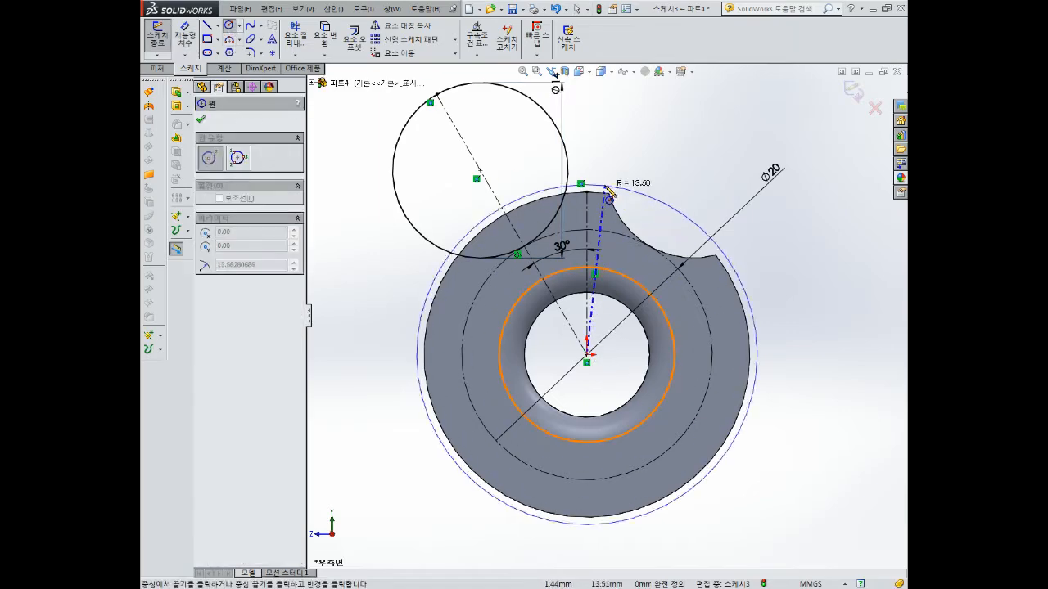
click(611, 191)
key(Escape)
click(698, 296)
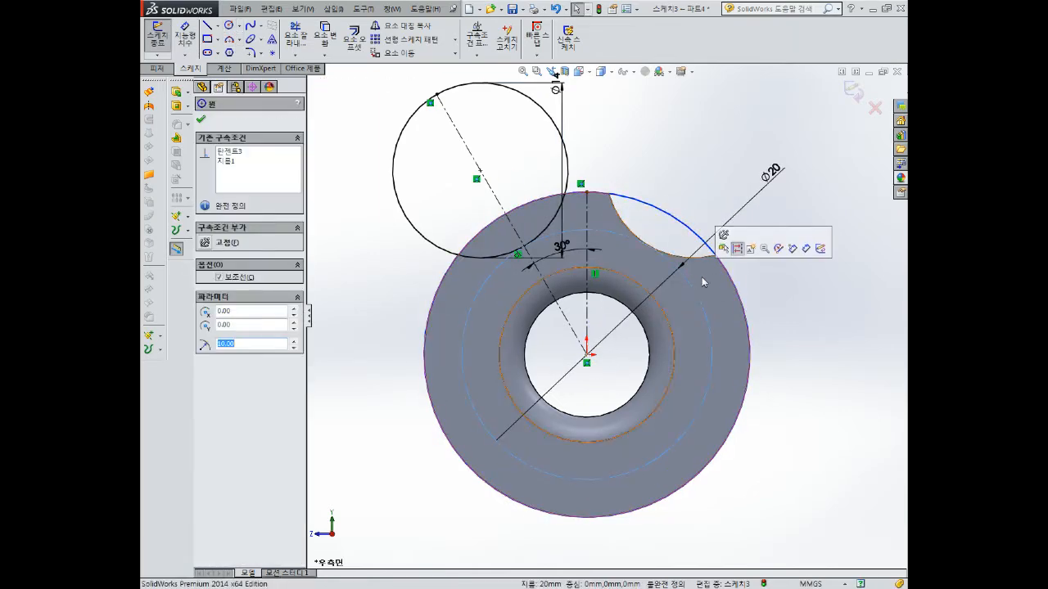
click(736, 248)
Trim the 14 mm circle to its arc inside the flange and convert the existing cutout's arc edge into sketch geometry
click(295, 37)
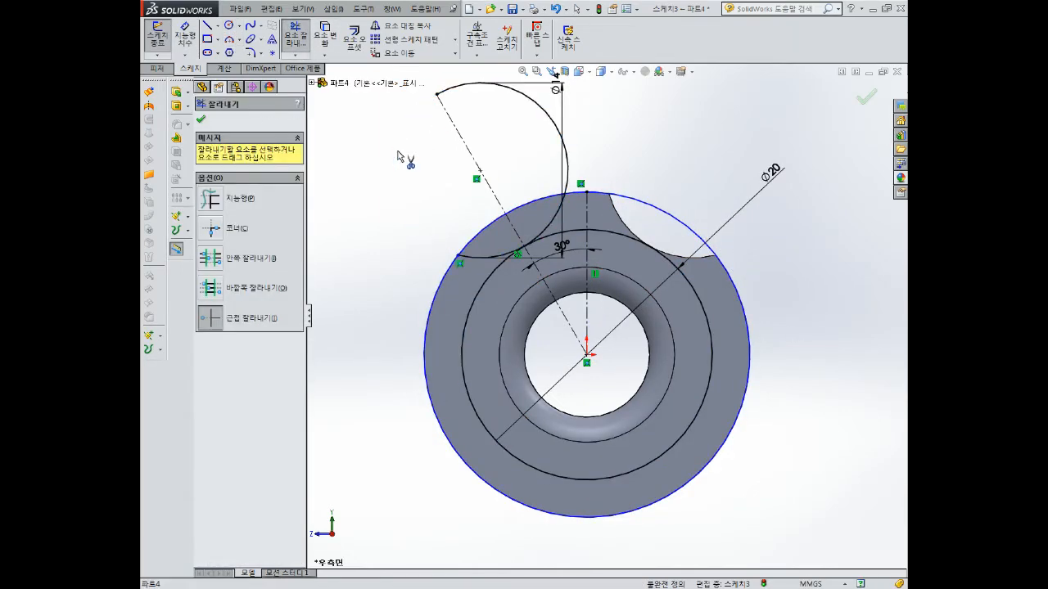
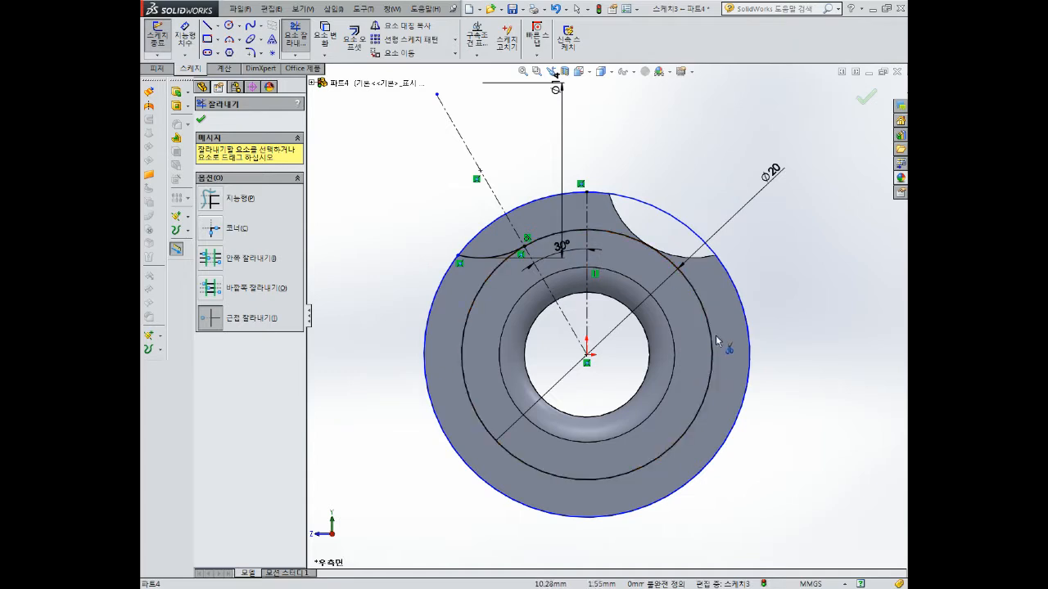
click(296, 38)
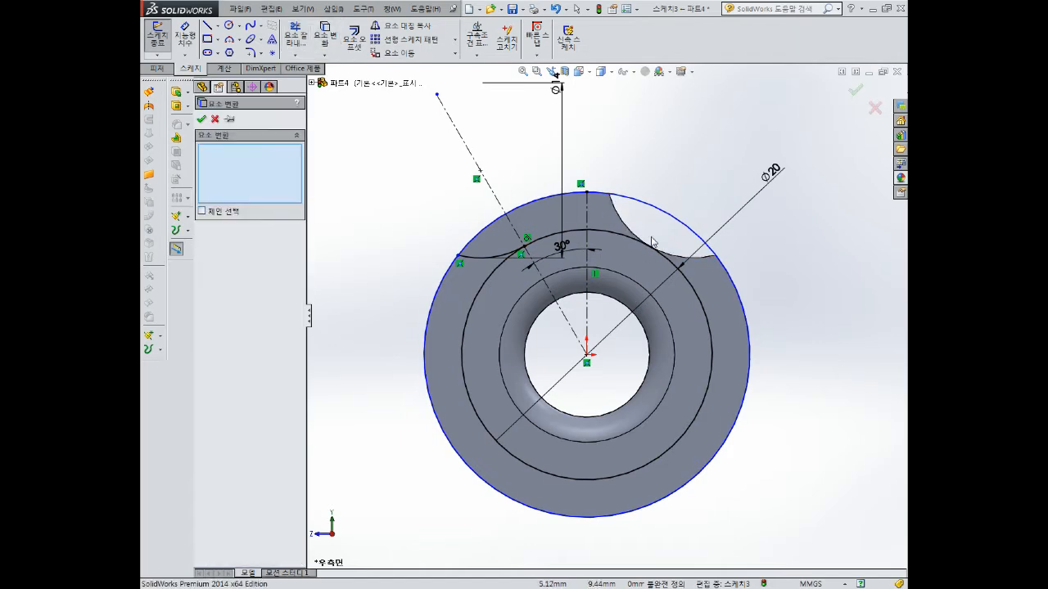
click(296, 38)
click(295, 39)
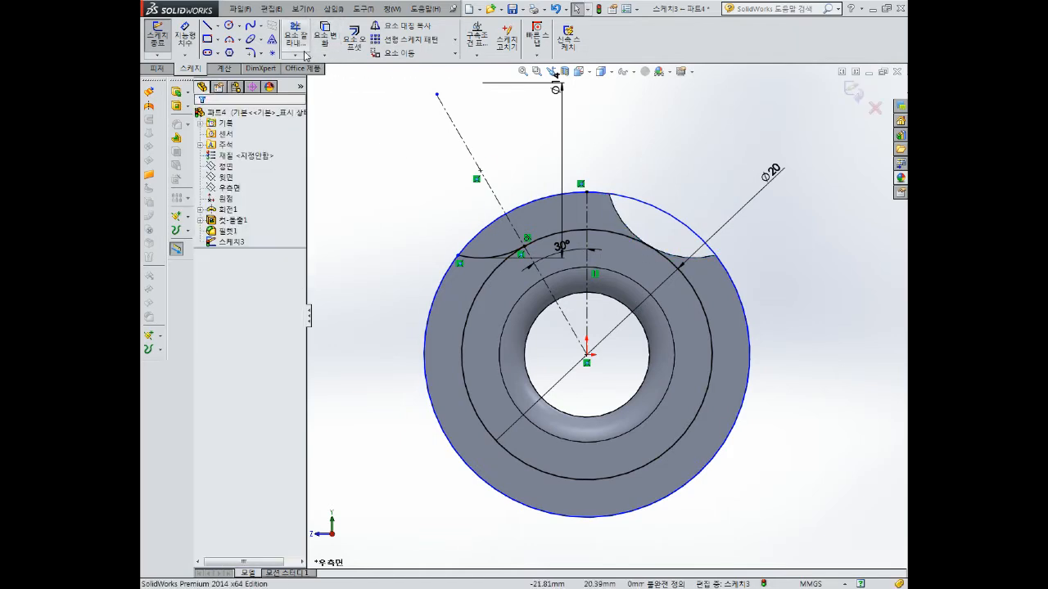
click(325, 37)
click(203, 119)
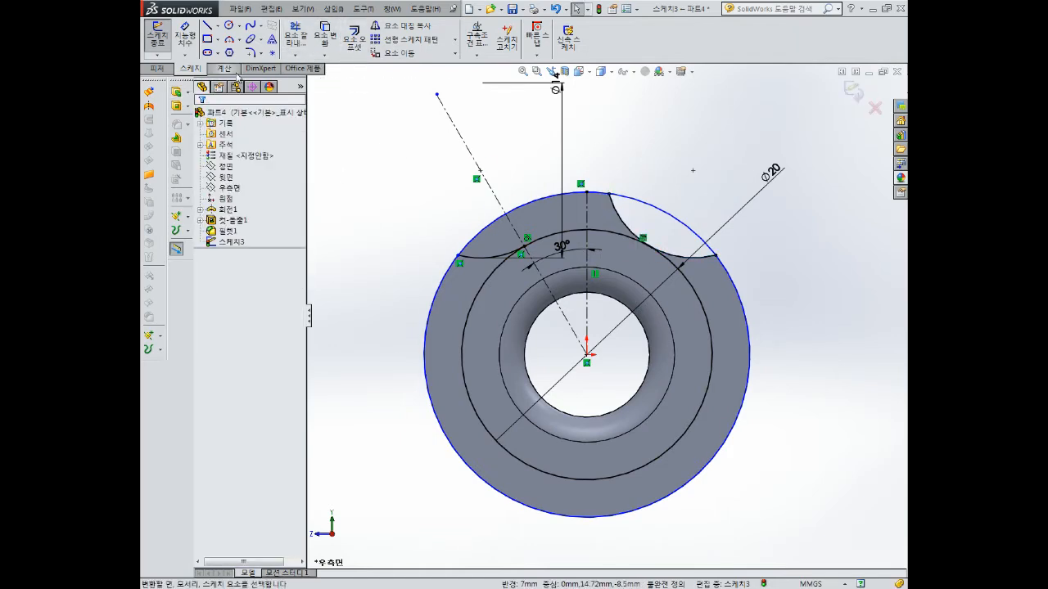
Trim the 20 mm circle and the outer circle to leave a closed profile between the two arcs, and finish the sketch
click(295, 38)
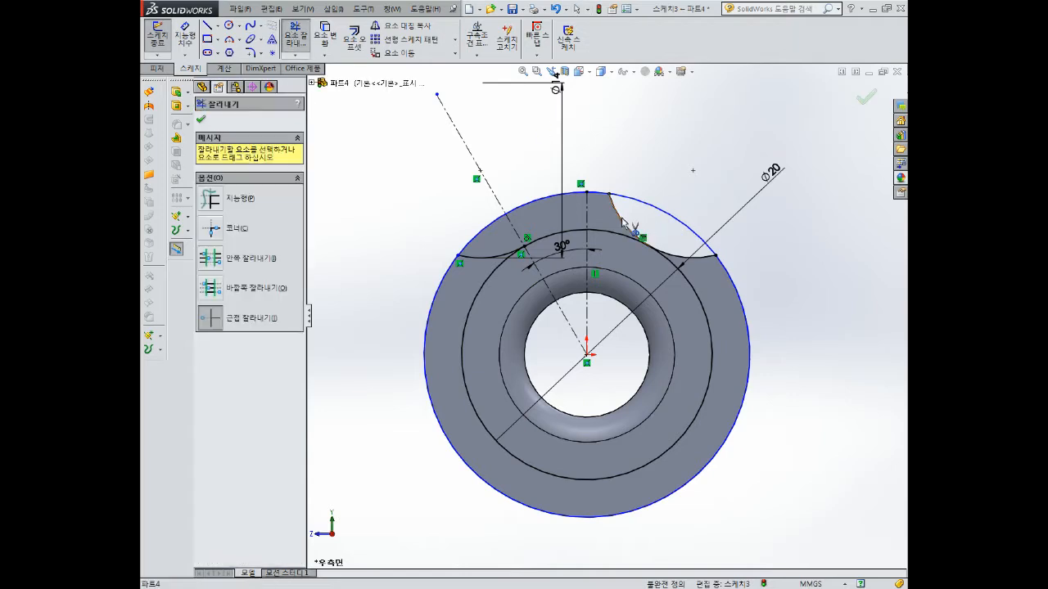
click(706, 323)
click(861, 97)
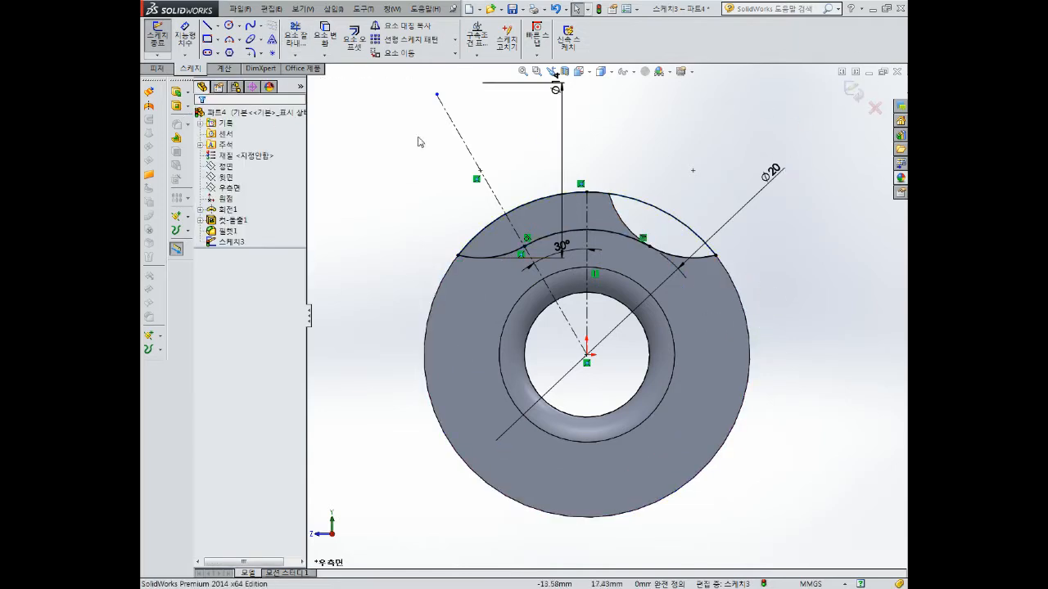
click(850, 91)
Cut-extrude the closed profile 6.5 mm deep into the flange
scroll(613, 327, up, 4)
mouse_move(638, 295)
middle_down()
mouse_move(613, 269)
mouse_move(591, 285)
middle_up()
click(310, 39)
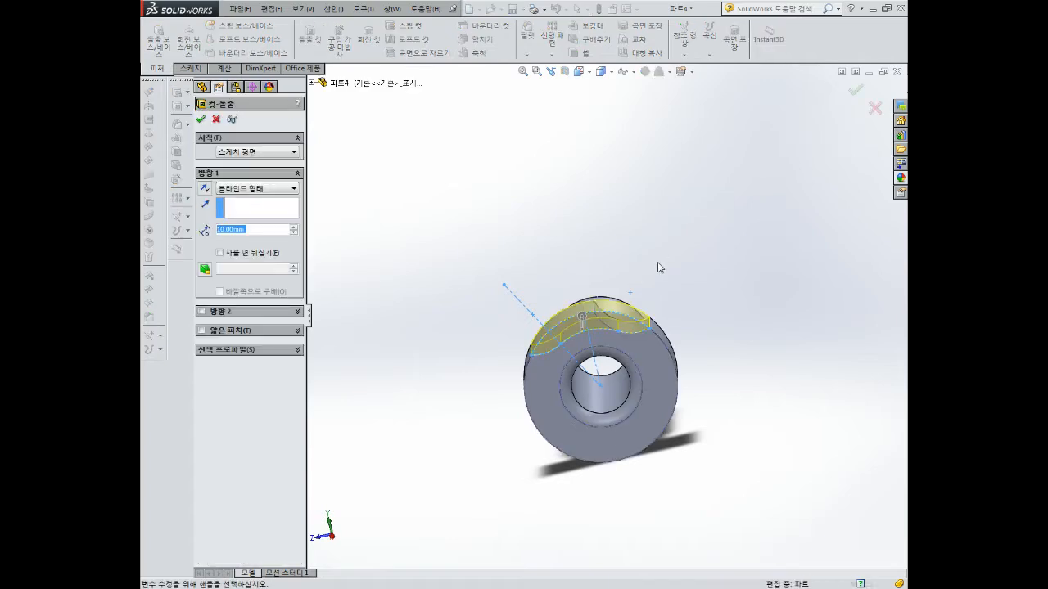
middle_drag(659, 267, 655, 334)
text(6.5)
key(Return)
middle_drag(447, 215, 393, 385)
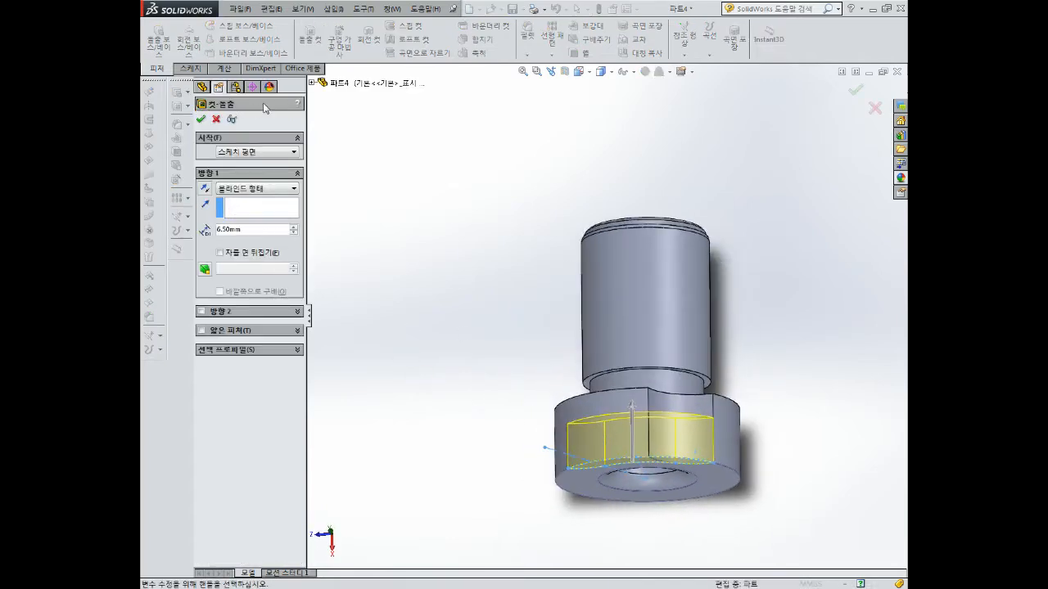
click(201, 119)
Apply a green colour to the whole part and save it as 4
middle_drag(683, 434, 442, 261)
right_click(221, 119)
click(247, 100)
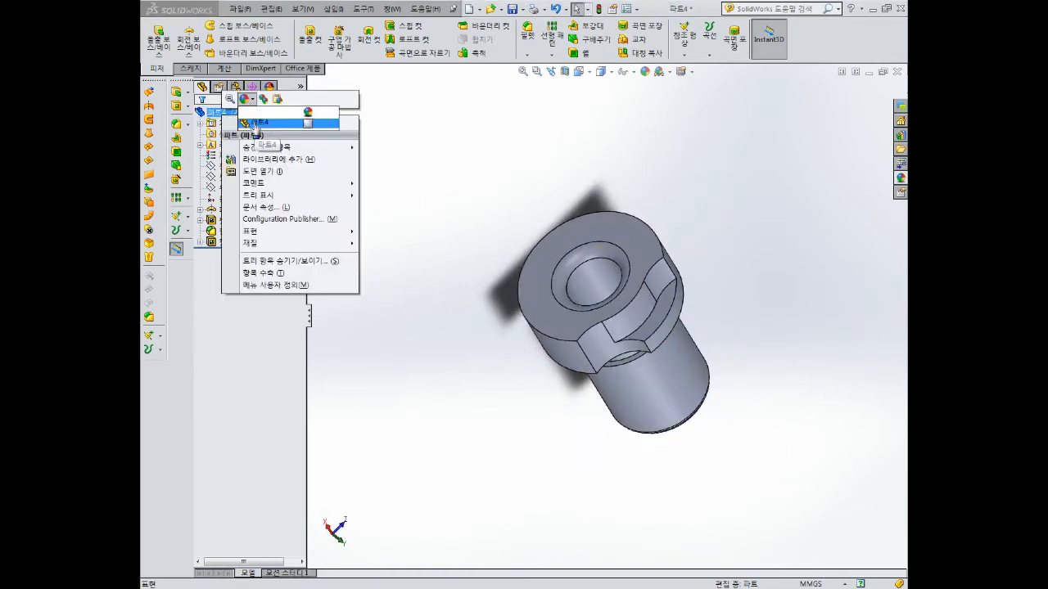
click(255, 124)
click(243, 366)
click(201, 119)
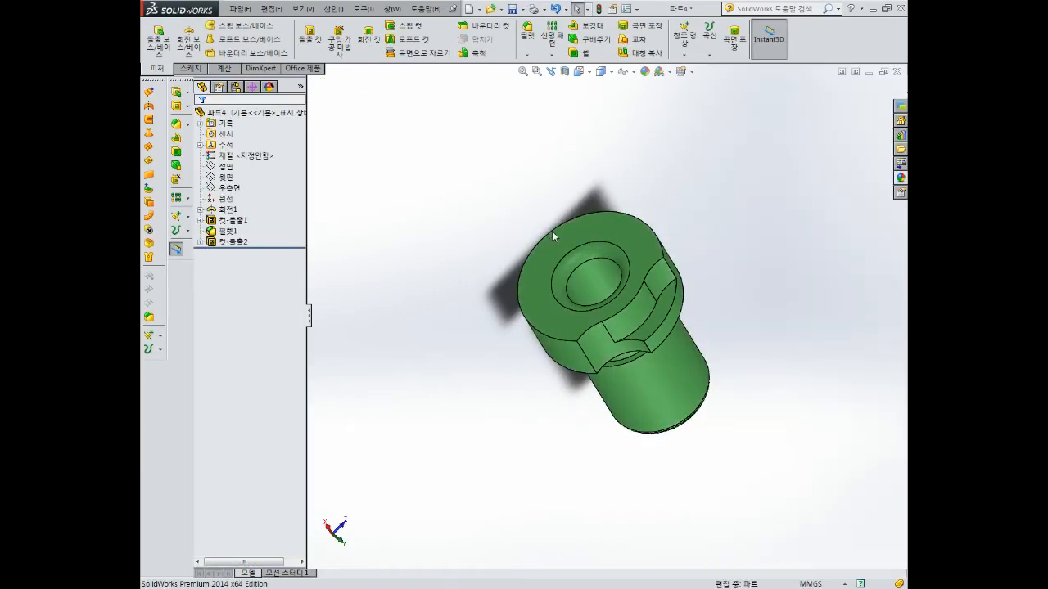
key(ctrl+s)
click(604, 351)
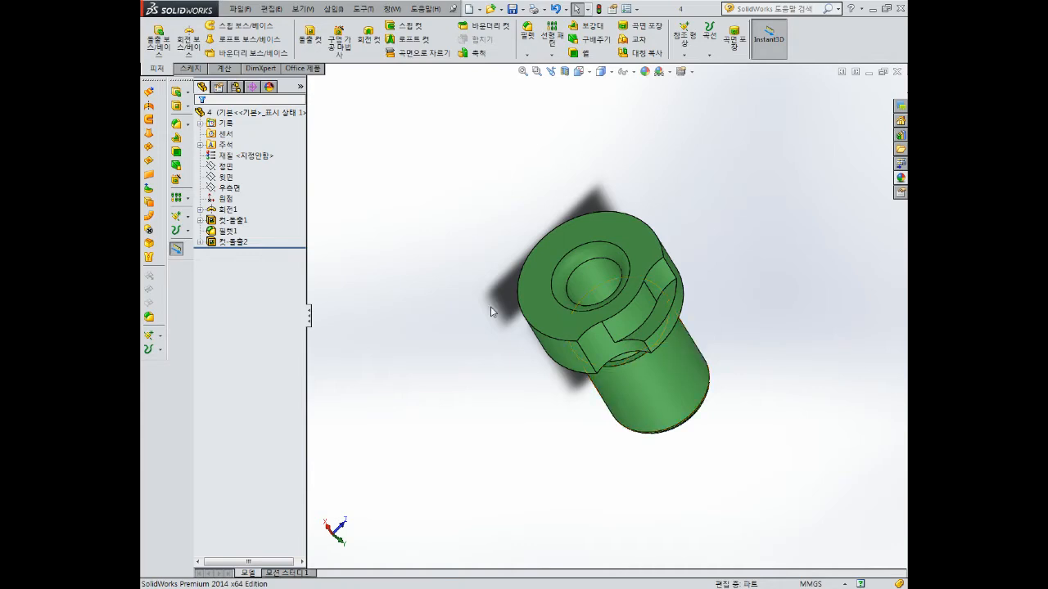
Create a new assembly and place part 1 as its first component
click(237, 8)
click(254, 25)
click(375, 271)
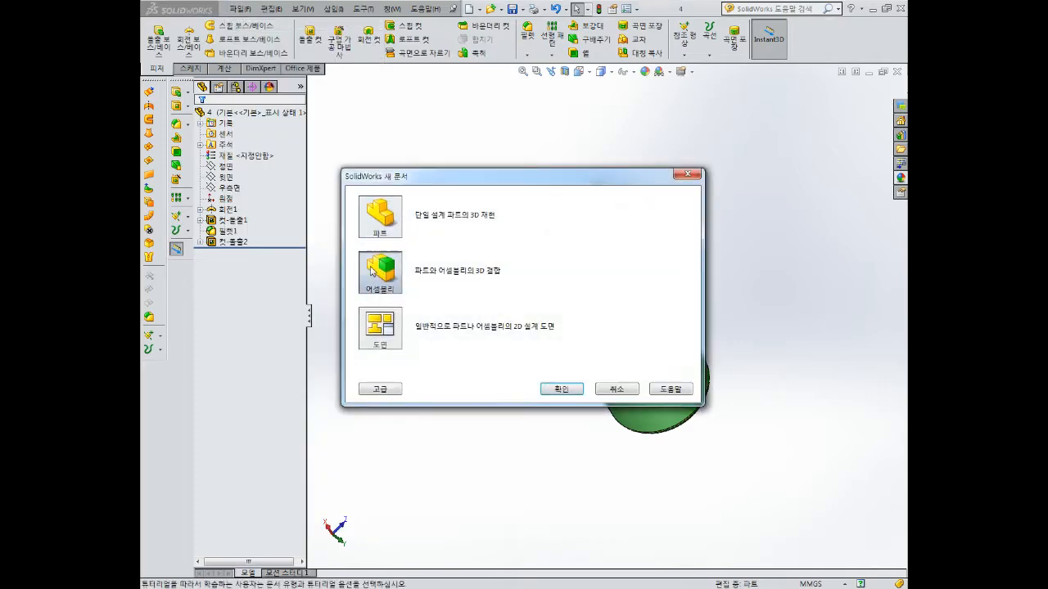
click(562, 386)
click(570, 301)
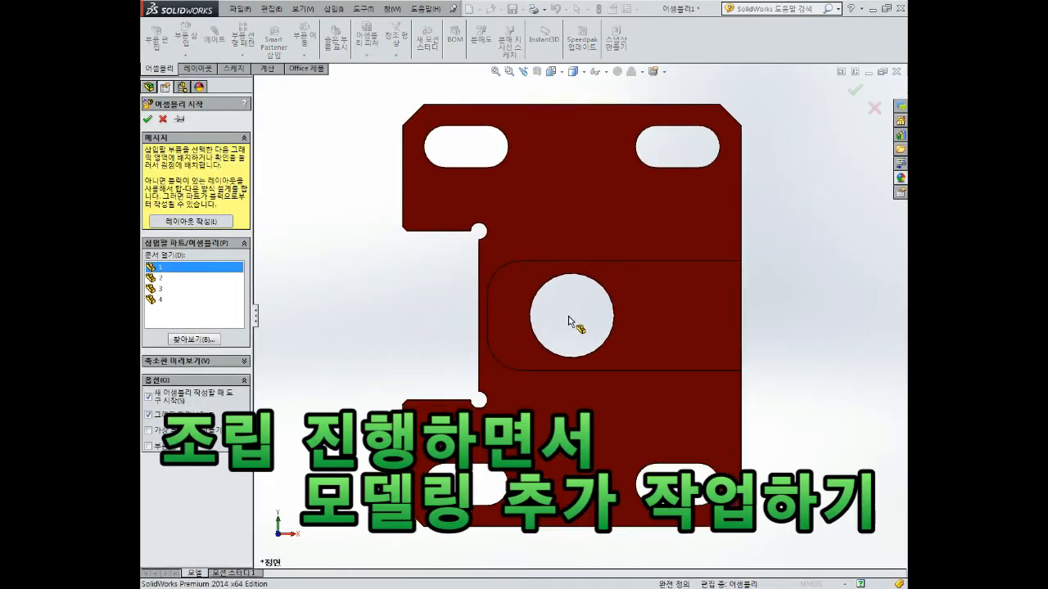
Insert parts 2, 3 and 4 into the assembly, placing them around part 1
click(196, 44)
click(161, 251)
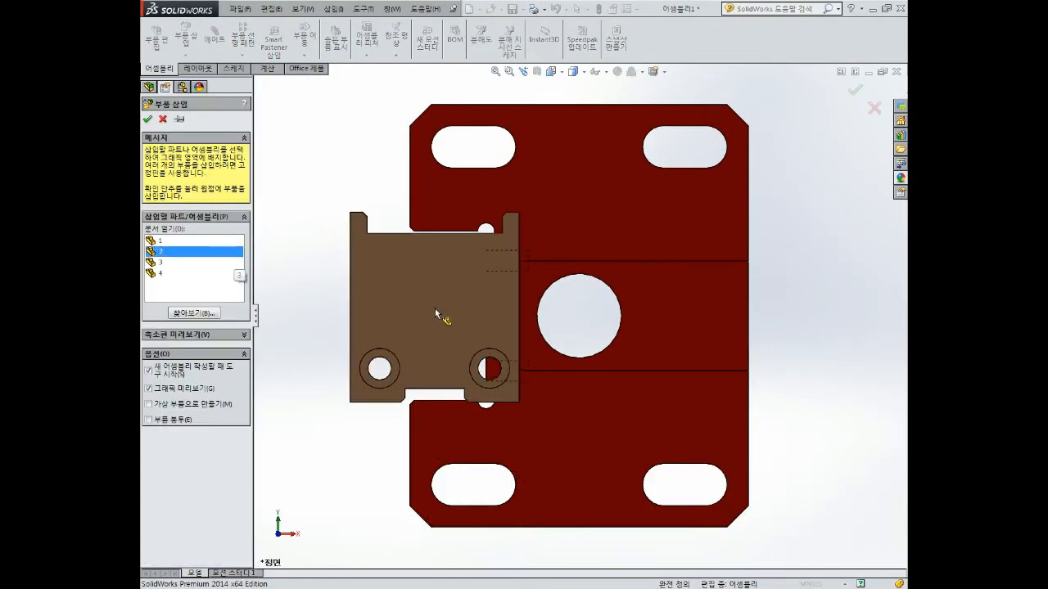
click(434, 308)
click(186, 41)
click(162, 262)
click(330, 152)
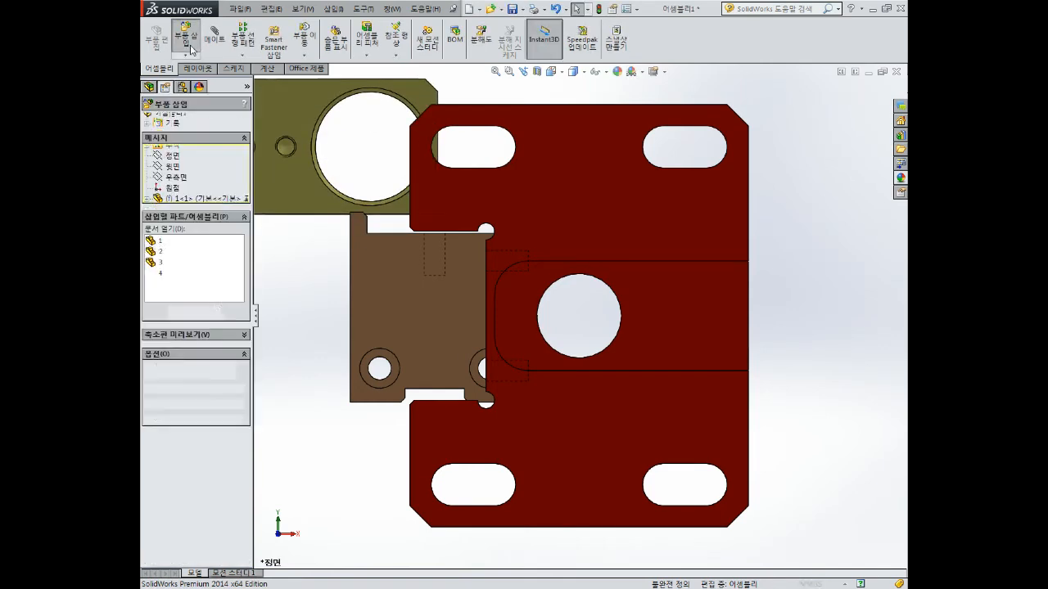
click(162, 275)
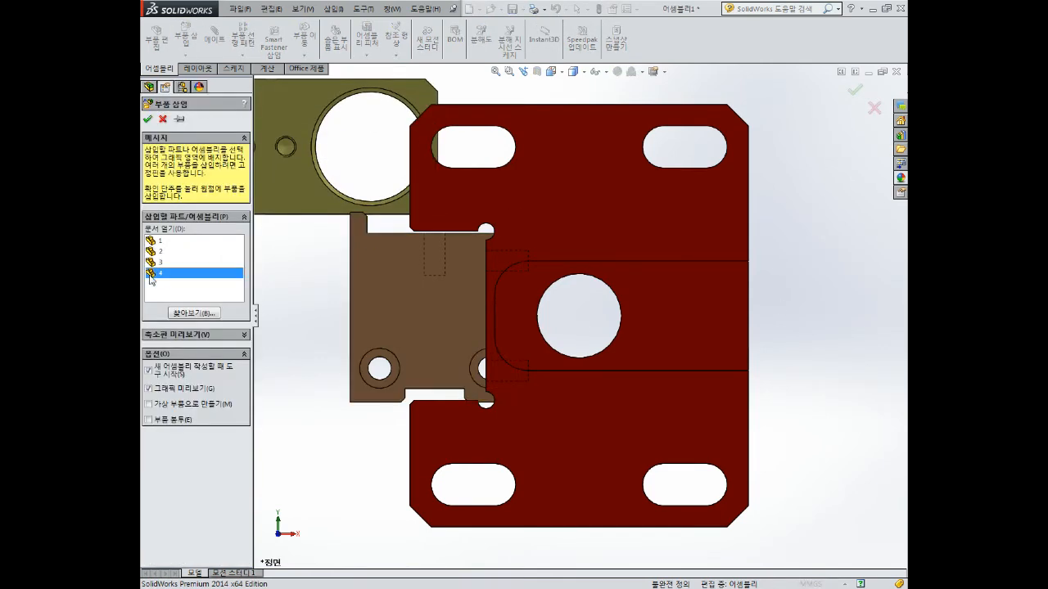
click(774, 249)
Move part 2 out of the notch in part 1 to a clear spot in front of it
middle_drag(774, 250, 595, 412)
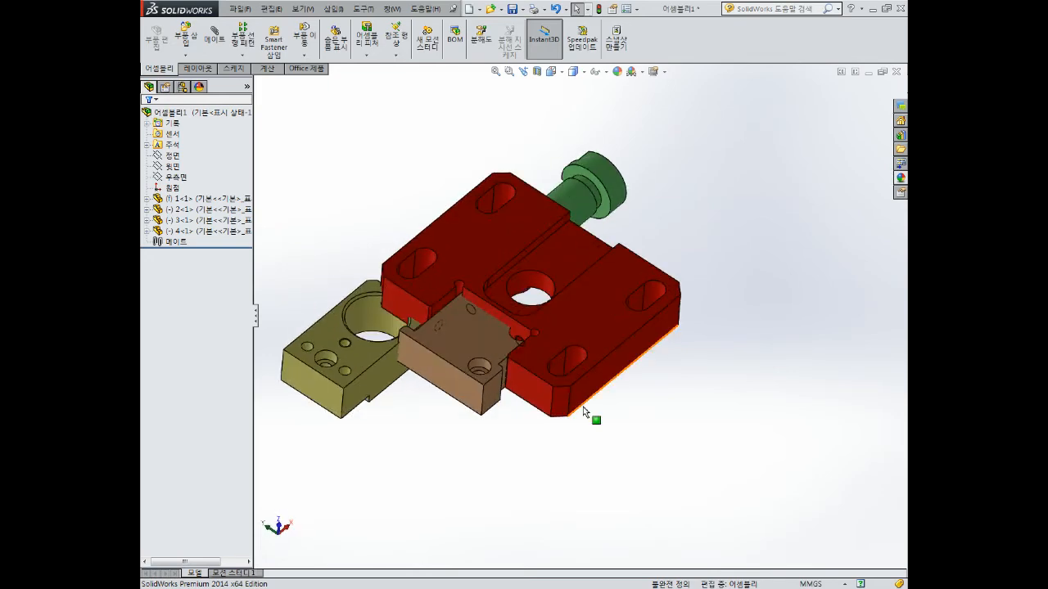
drag(495, 321, 424, 421)
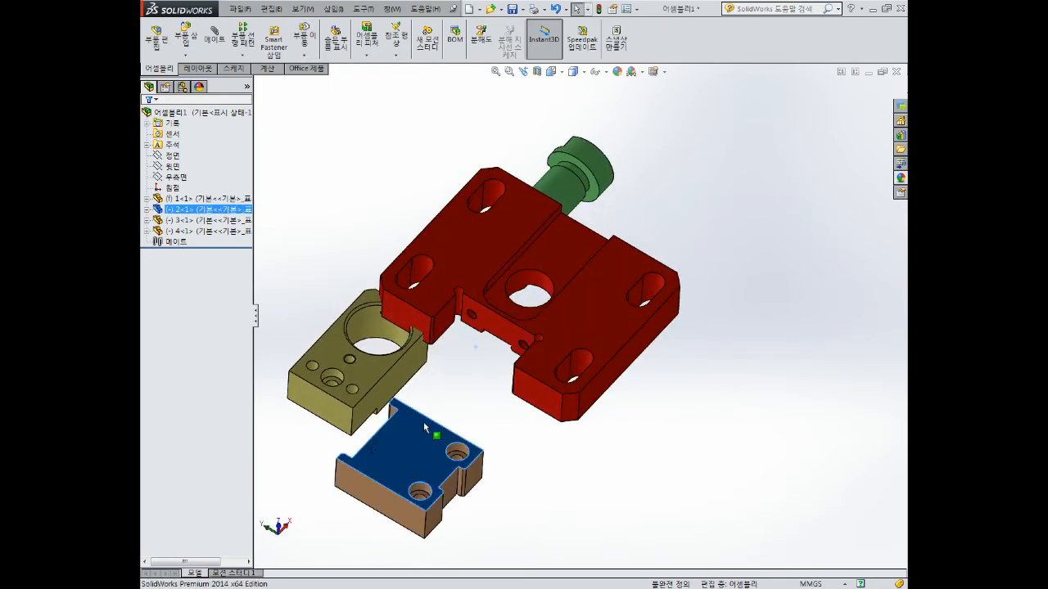
click(502, 435)
middle_drag(554, 445, 541, 414)
scroll(533, 415, down, 1)
Add a coincident mate between part 2's mounting face and the inner face of part 1's notch
click(215, 50)
scroll(507, 418, down, 2)
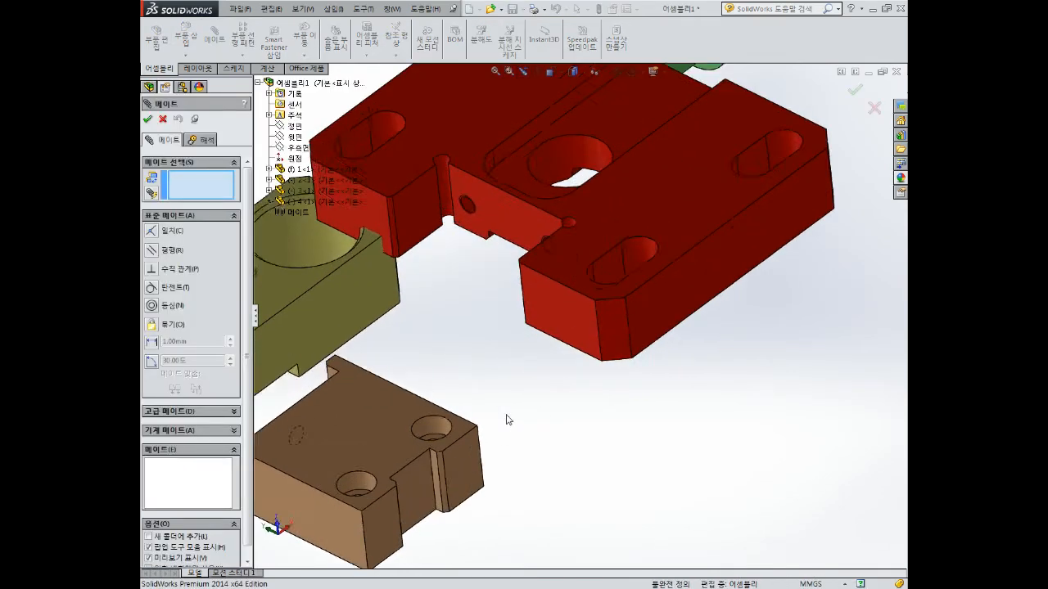
middle_drag(459, 401, 442, 278)
click(442, 491)
scroll(655, 327, up, 3)
middle_drag(655, 327, 679, 357)
click(609, 340)
click(742, 359)
Mate one counterbored hole of part 2 concentric with a small hole in part 1's notch face
click(622, 416)
scroll(650, 352, down, 3)
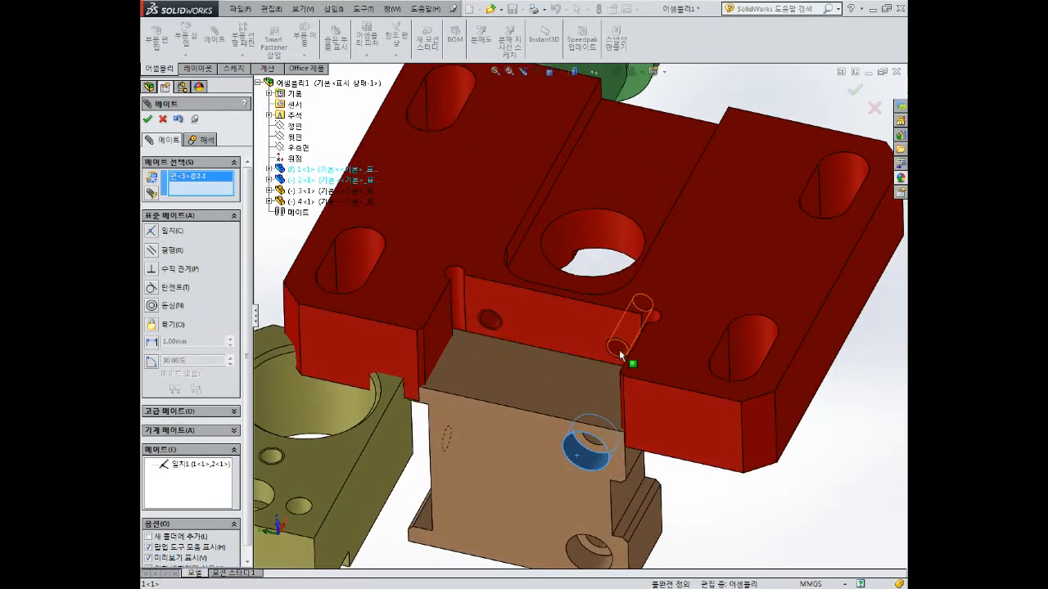
click(619, 352)
click(767, 368)
Rotate part 2 about the mated hole and mate its other counterbored hole concentric with the remaining notch hole
drag(566, 516, 532, 310)
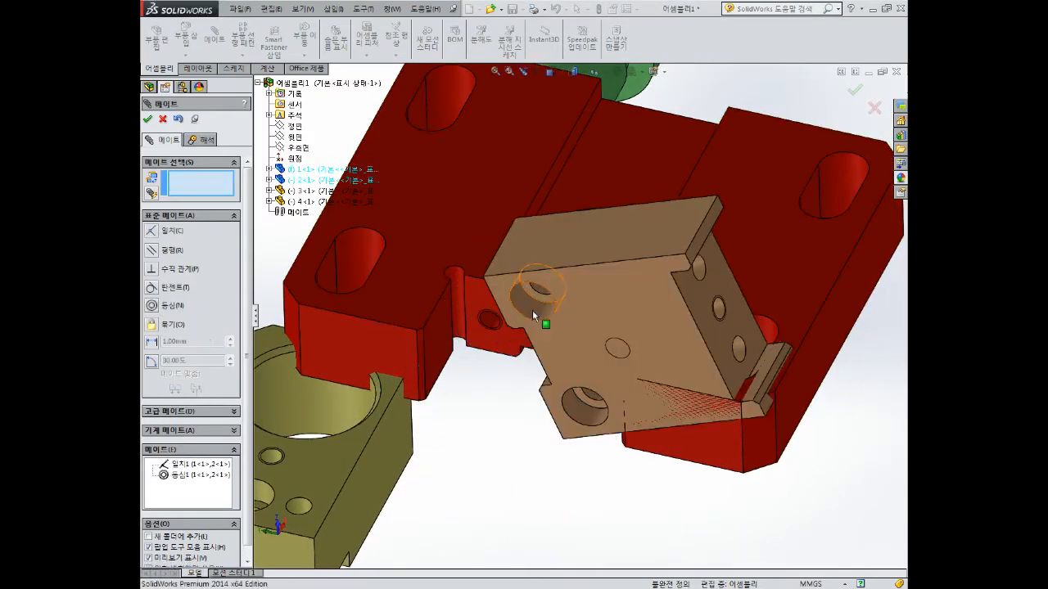
click(532, 309)
click(490, 323)
click(474, 343)
scroll(499, 364, up, 4)
key(Escape)
Add a coincident mate between part 3's three-hole stepped face and the three-hole face of part 2
middle_drag(499, 364, 524, 321)
scroll(577, 319, down, 1)
scroll(514, 316, down, 2)
scroll(499, 293, up, 1)
middle_drag(498, 292, 487, 229)
scroll(490, 296, down, 1)
click(215, 37)
scroll(372, 254, down, 2)
click(372, 408)
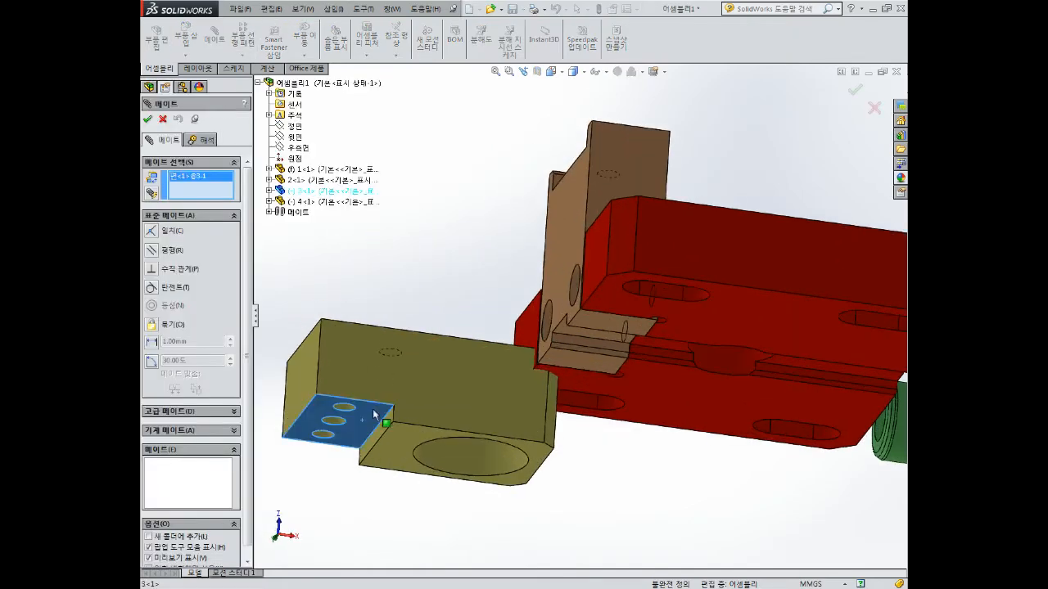
middle_drag(372, 409, 384, 270)
click(598, 296)
click(775, 269)
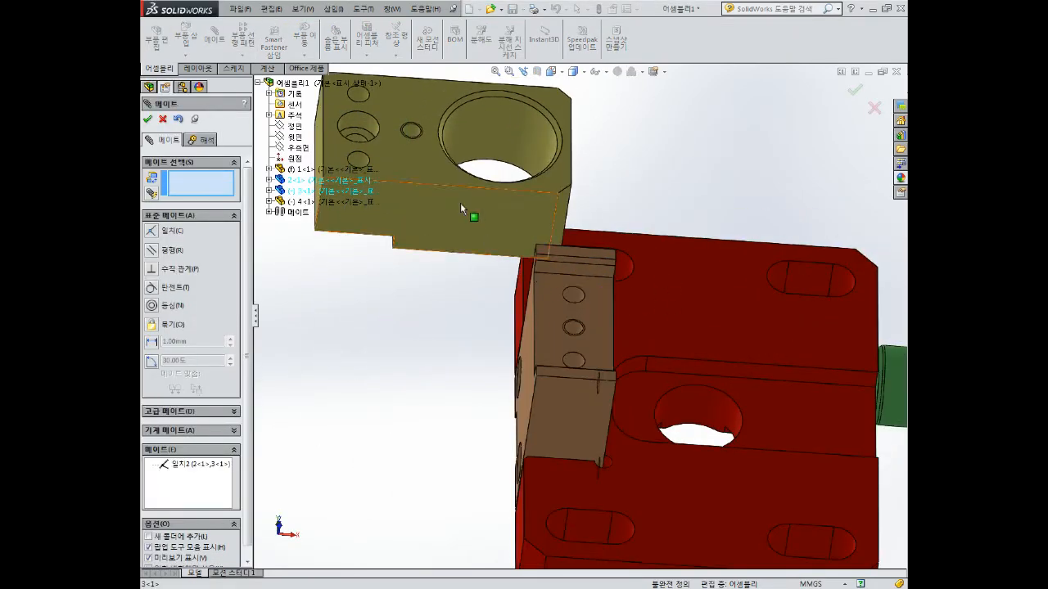
Mate a second pair of flat faces on parts 3 and 2 coincident
middle_drag(460, 202, 663, 435)
click(663, 434)
click(682, 442)
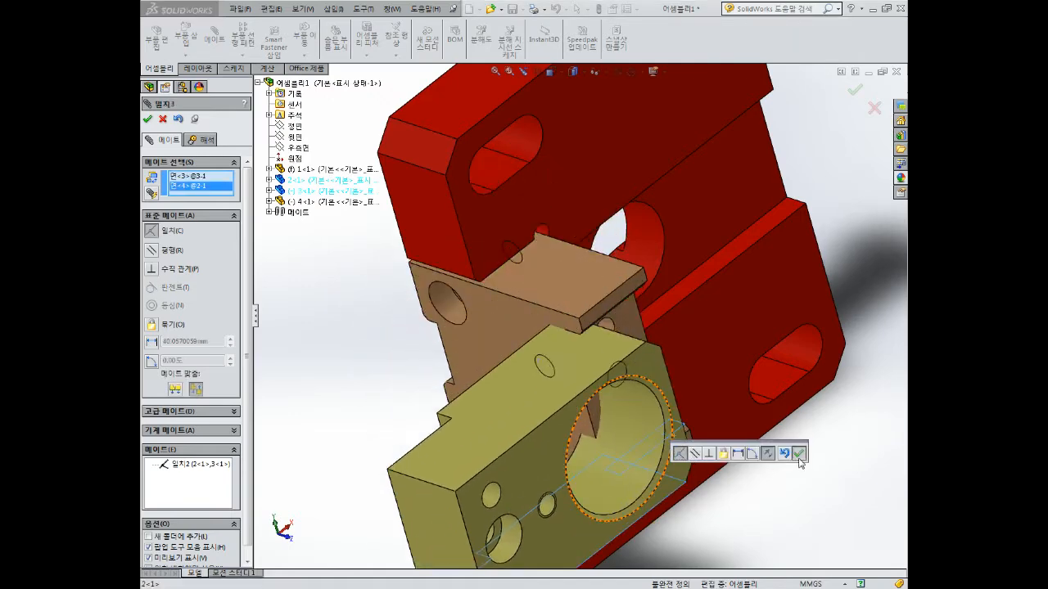
click(797, 453)
Mate the dowel hole beside part 3's counterbore concentric with the matching hole in part 2
middle_drag(798, 453, 511, 409)
click(722, 347)
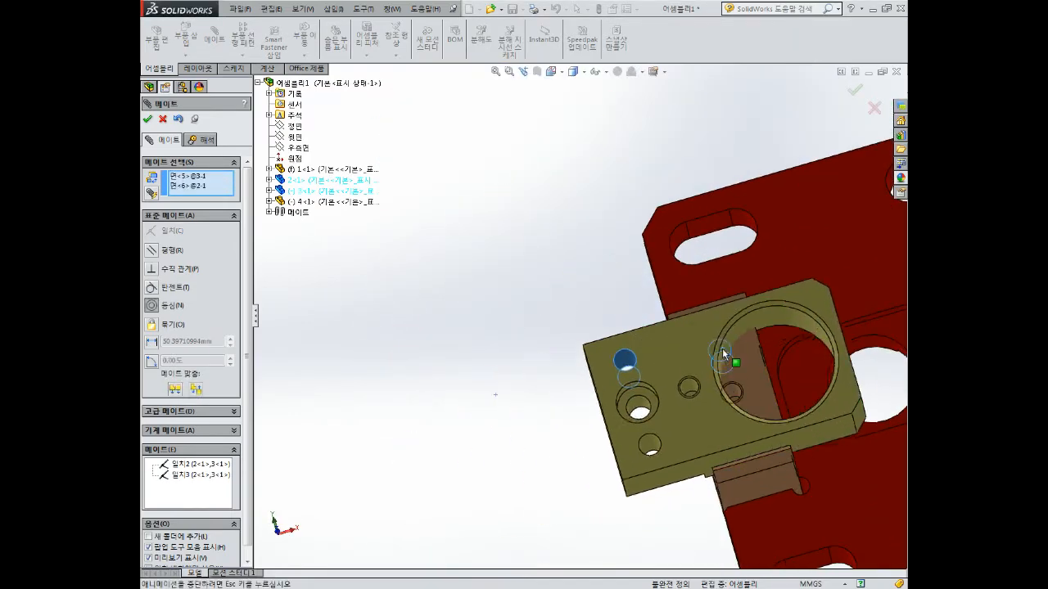
click(869, 370)
middle_drag(869, 370, 636, 377)
key(Escape)
scroll(699, 453, down, 3)
scroll(713, 472, up, 6)
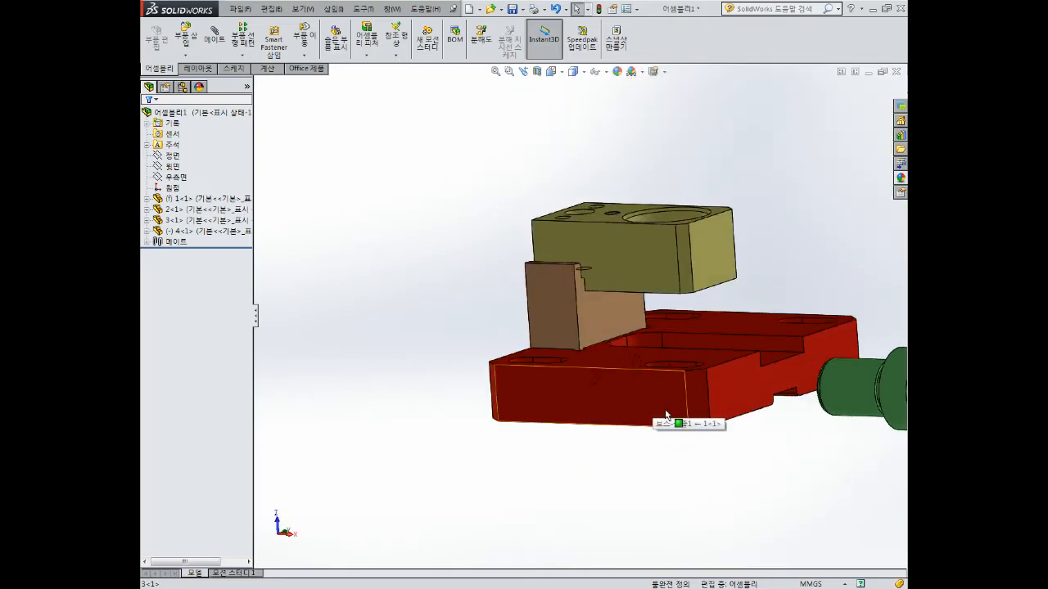
middle_drag(671, 416, 682, 344)
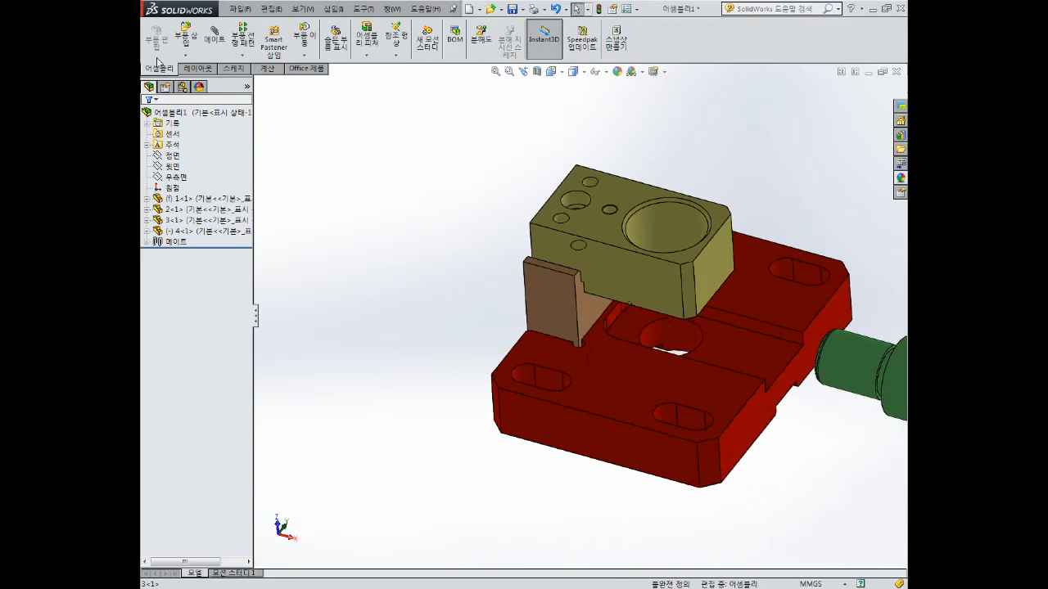
Insert a new part on the top face of part 3 and leave its empty sketch and part editing
click(185, 55)
click(205, 78)
click(671, 230)
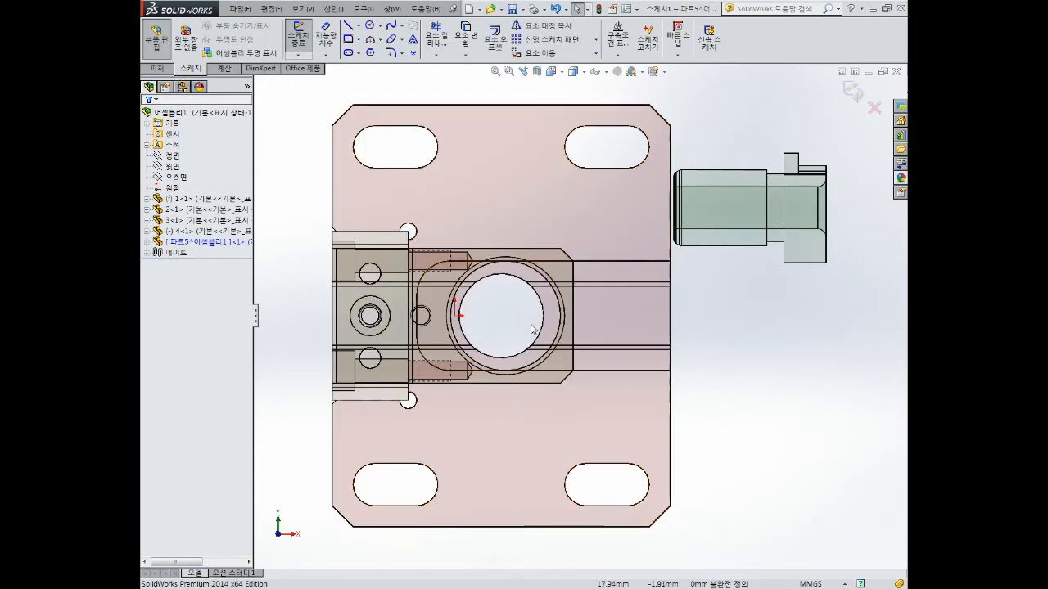
scroll(521, 327, down, 3)
mouse_move(442, 355)
middle_down()
mouse_move(426, 293)
mouse_move(431, 349)
mouse_move(443, 346)
middle_up()
scroll(562, 362, up, 2)
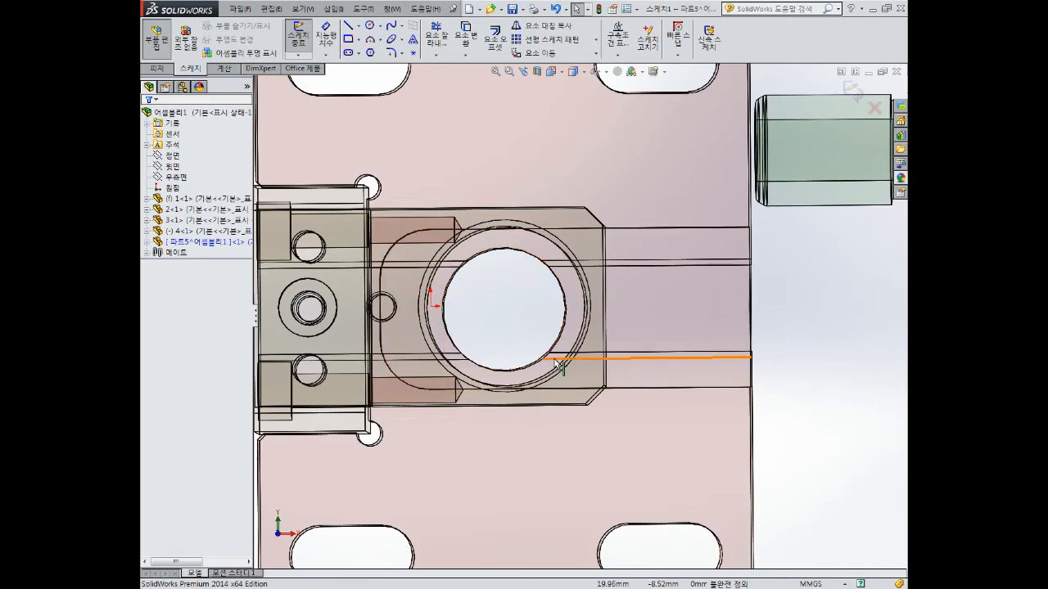
scroll(562, 374, up, 3)
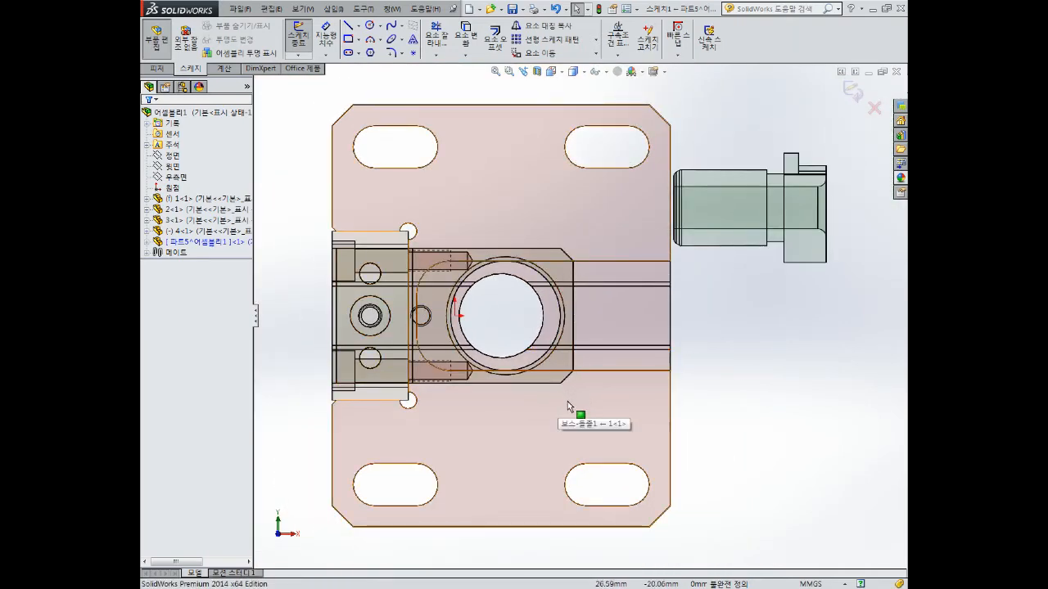
mouse_move(568, 406)
middle_down()
mouse_move(445, 129)
mouse_move(437, 149)
mouse_move(465, 344)
mouse_move(439, 210)
mouse_move(409, 234)
mouse_move(517, 312)
mouse_move(429, 260)
mouse_move(433, 415)
mouse_move(509, 166)
middle_up()
scroll(437, 254, down, 3)
click(853, 98)
click(862, 96)
scroll(598, 188, up, 3)
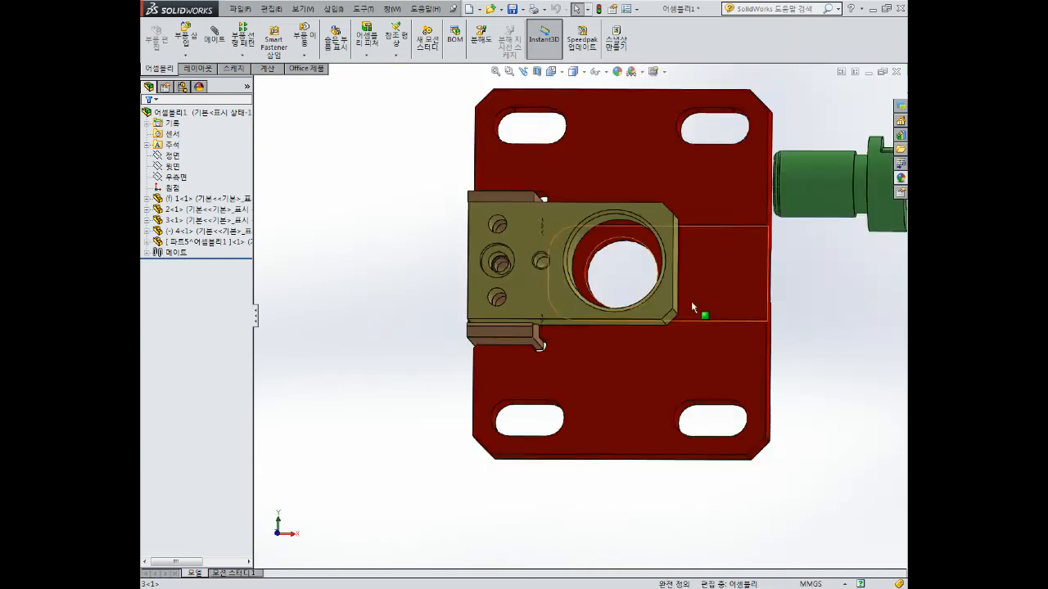
Measure the distance between part 3's small step face and the adjacent vertical edge of part 2
middle_drag(691, 301, 655, 168)
scroll(507, 196, down, 3)
click(267, 69)
click(269, 39)
middle_drag(659, 274, 685, 290)
scroll(650, 274, down, 5)
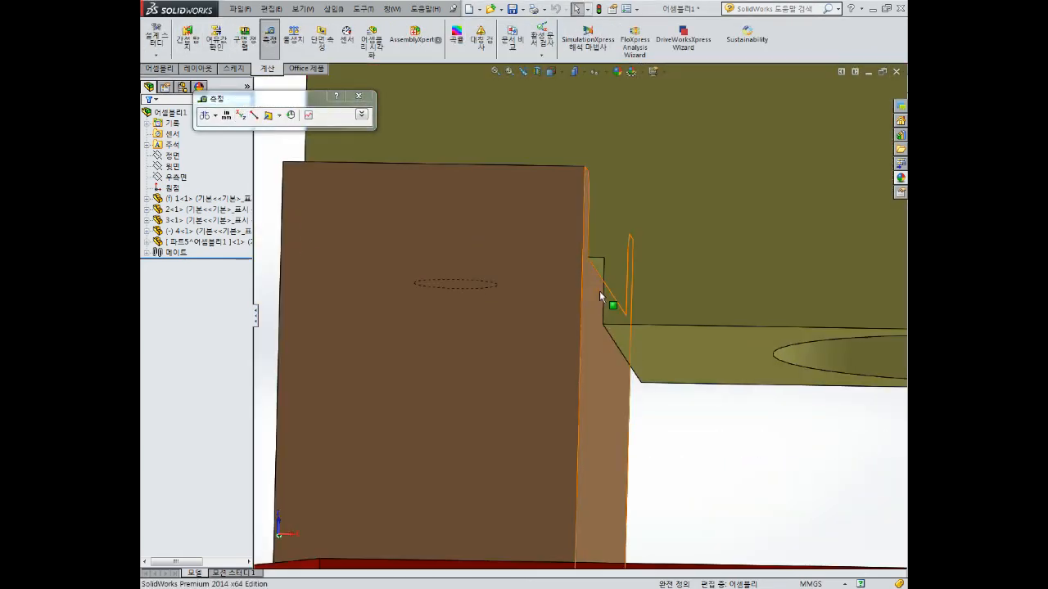
click(614, 303)
middle_drag(618, 304, 600, 303)
click(601, 303)
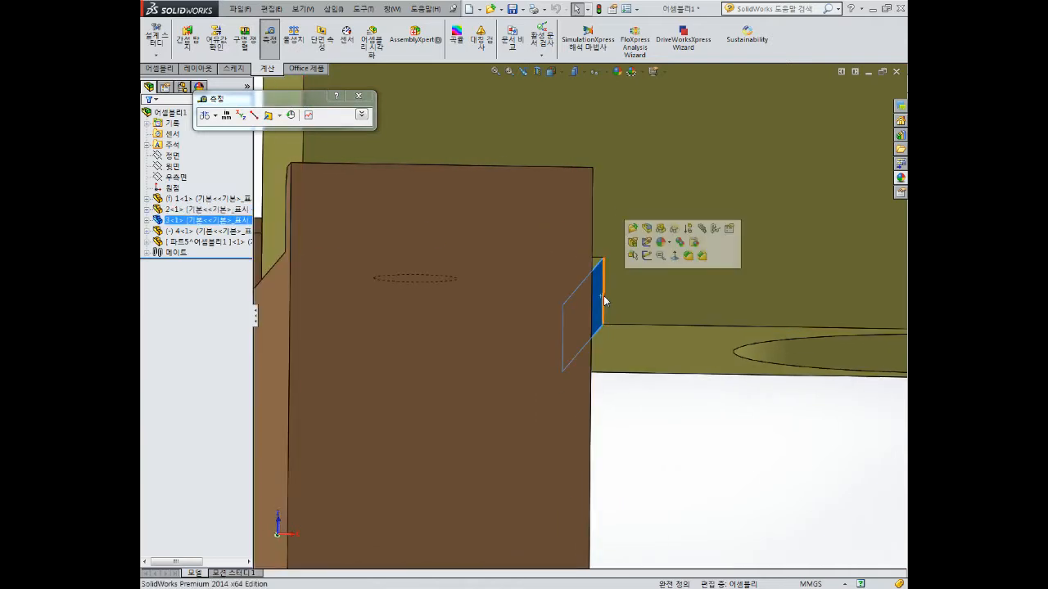
click(216, 116)
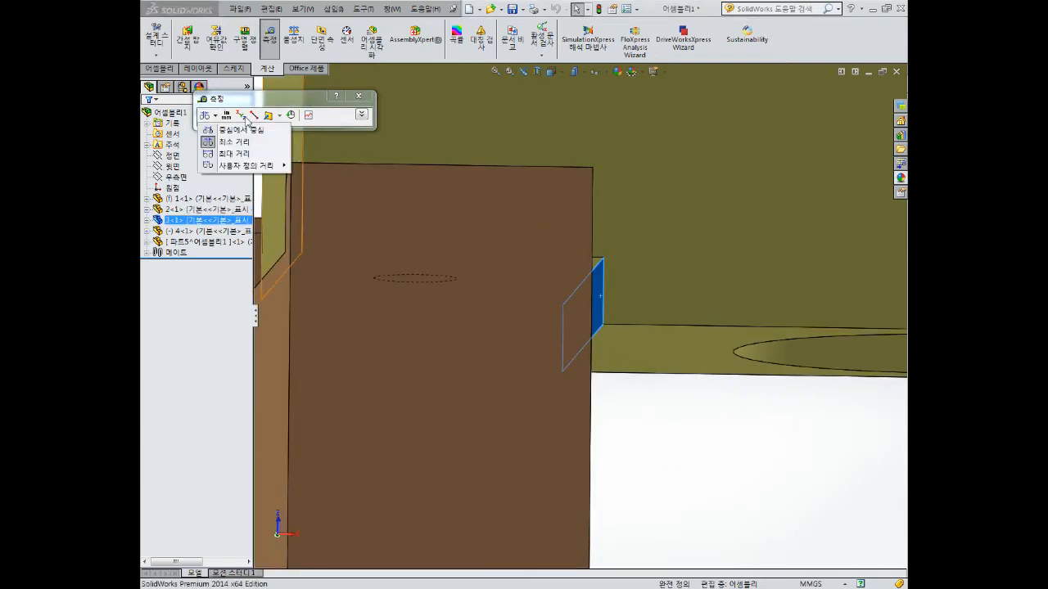
click(246, 118)
click(269, 38)
middle_drag(622, 356, 643, 343)
click(552, 339)
scroll(599, 293, up, 2)
scroll(627, 342, up, 2)
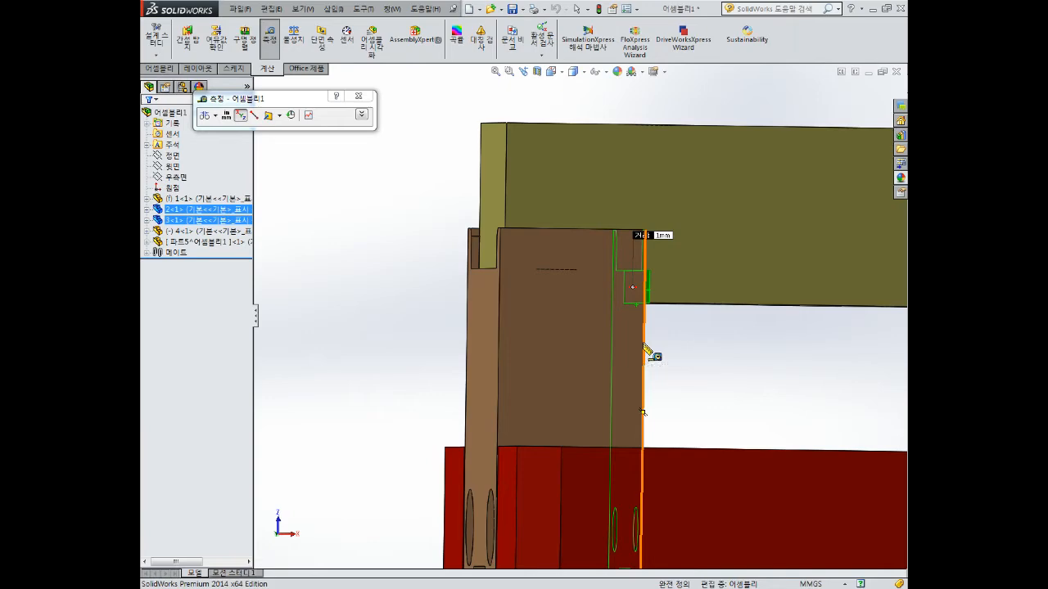
scroll(622, 368, up, 5)
key(Escape)
Open part 3 from the assembly in its own window
middle_drag(622, 377, 638, 409)
scroll(663, 258, down, 2)
middle_drag(662, 258, 655, 294)
right_click(621, 194)
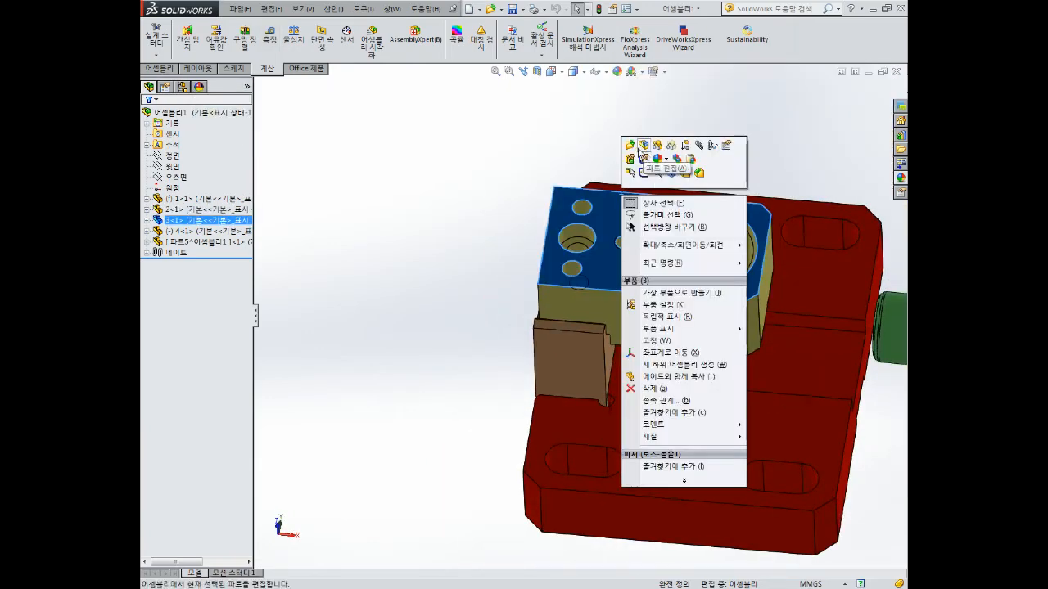
click(642, 147)
Set the 8 mm position dimension of part 3's two Ø5.0 dowel holes to 9 mm
click(233, 243)
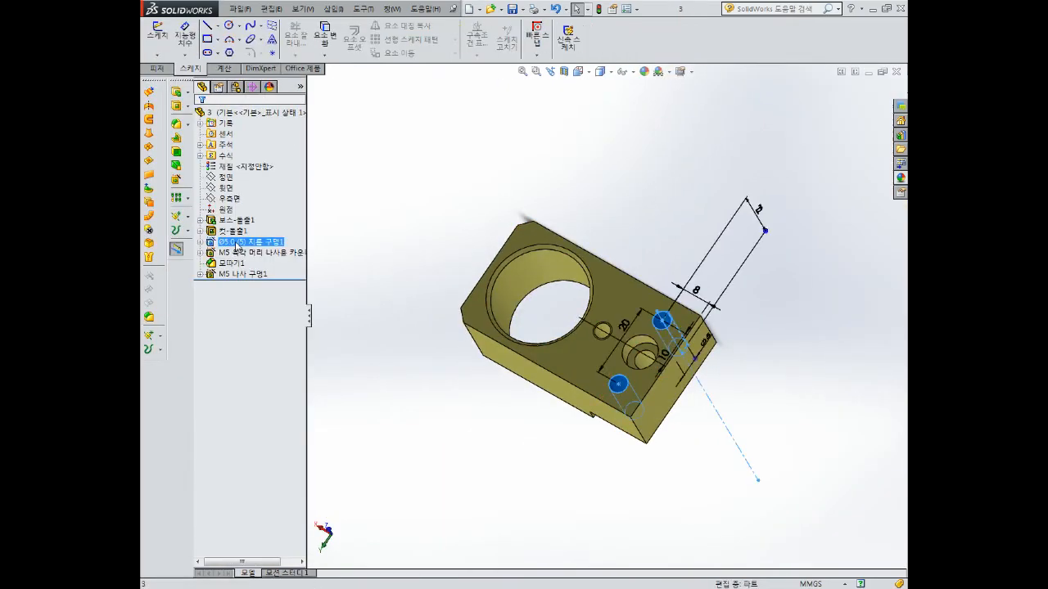
right_click(233, 242)
click(239, 242)
middle_drag(763, 256, 741, 307)
double_click(702, 293)
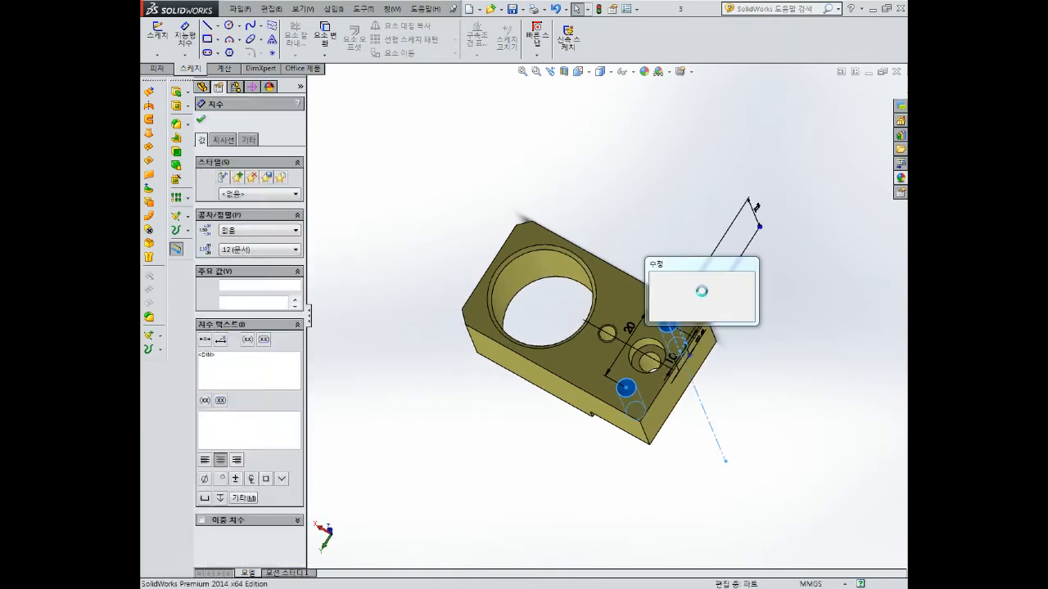
text(9)
key(Return)
click(201, 119)
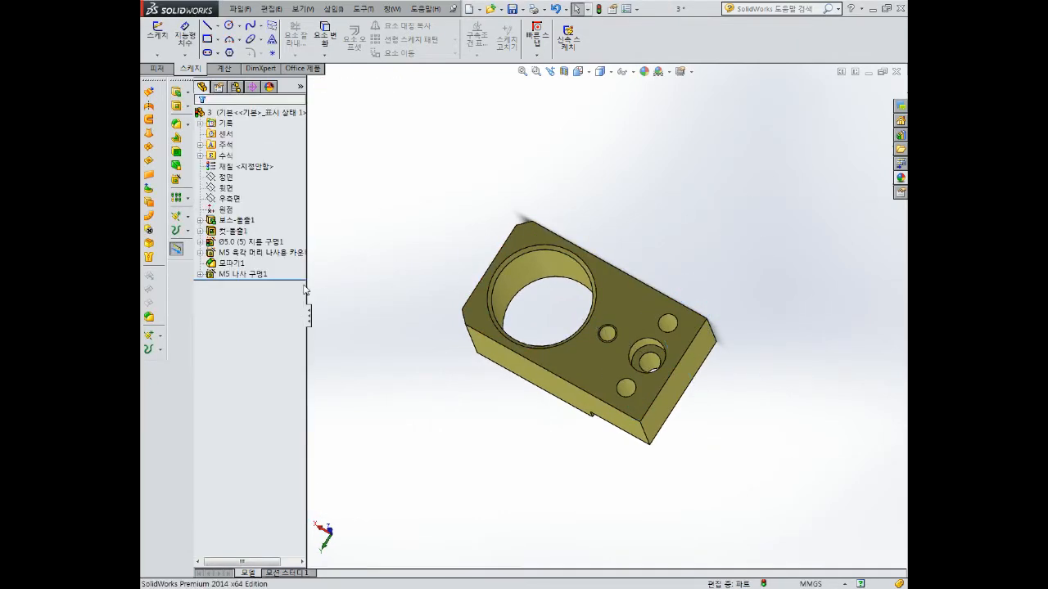
Set the position dimension of part 3's M5 counterbored hole from the end edge to 9 mm
click(265, 253)
middle_drag(717, 363, 727, 369)
scroll(727, 368, down, 1)
double_click(670, 329)
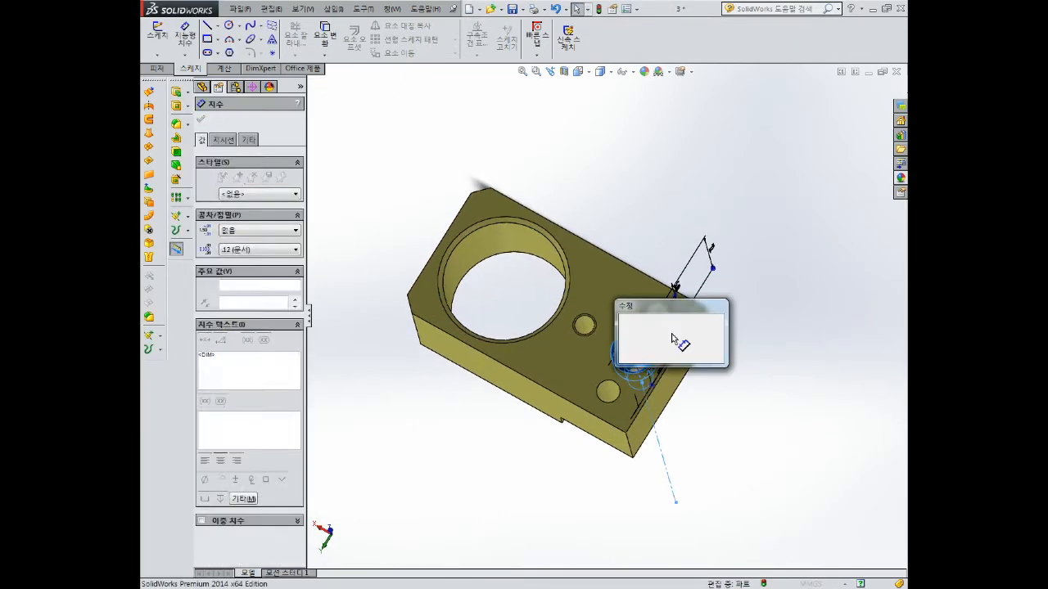
text(9)
key(Return)
click(200, 119)
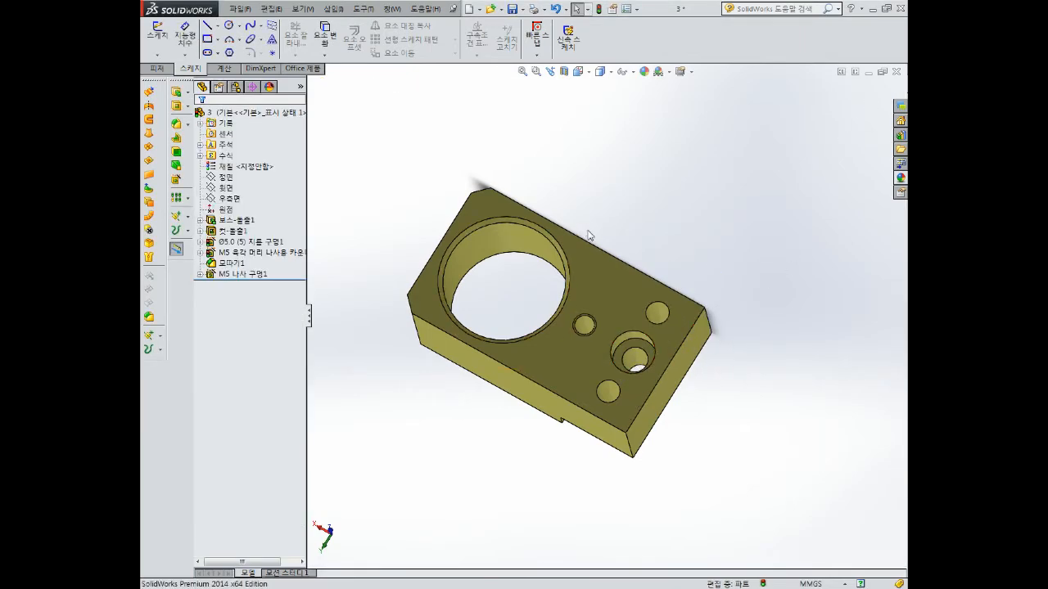
Save part 3 and return to the assembly with its changes updated
middle_drag(591, 236, 656, 231)
key(ctrl+s)
key(ctrl+Tab)
click(461, 215)
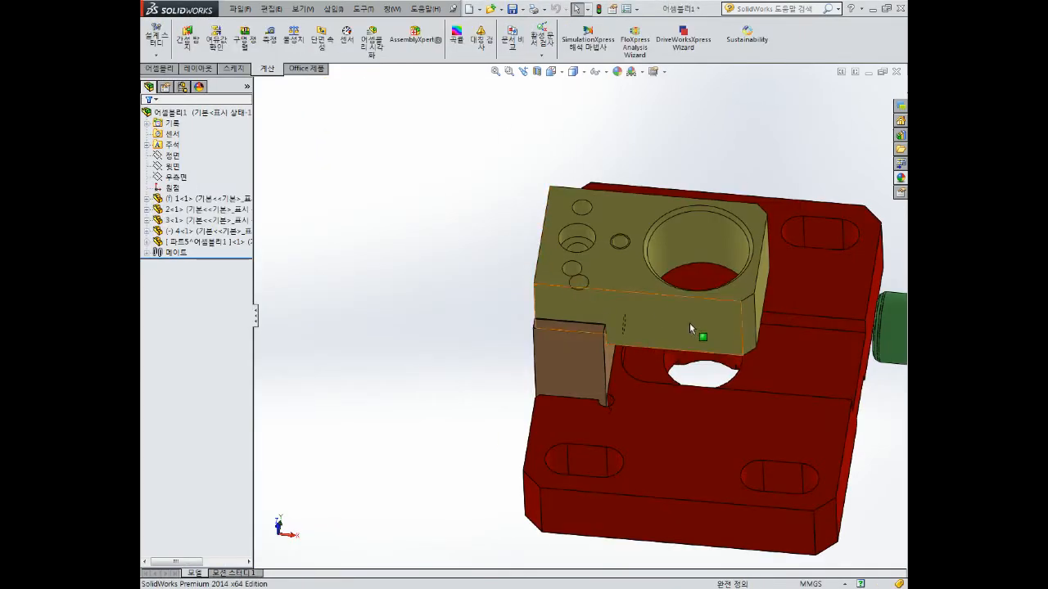
Examine from several angles how part 3 sits on part 2 and over the base's bore
middle_drag(689, 322, 682, 217)
middle_drag(622, 332, 634, 495)
key(space)
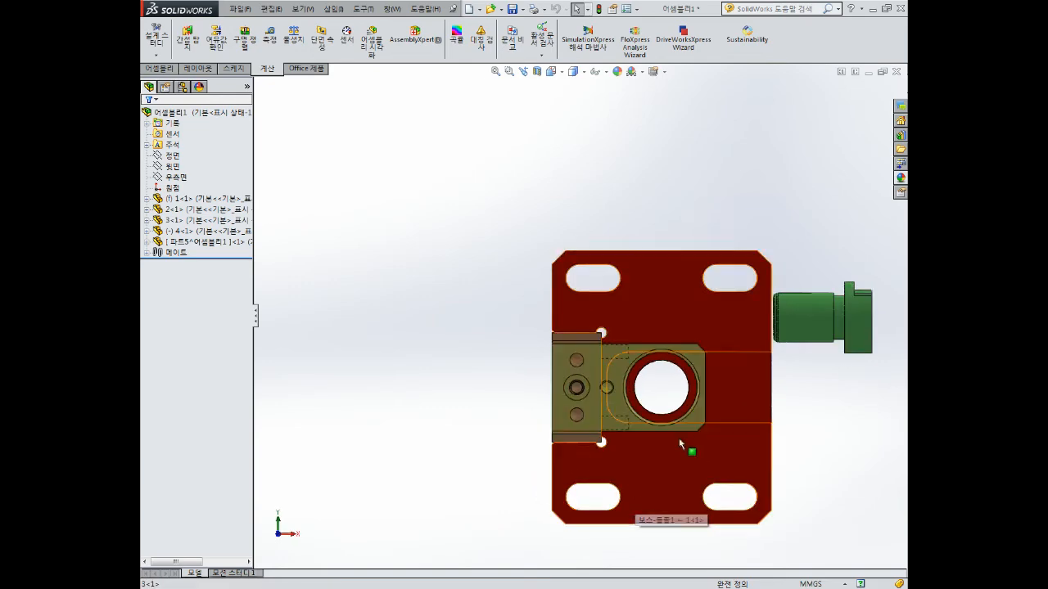
middle_drag(637, 414, 627, 329)
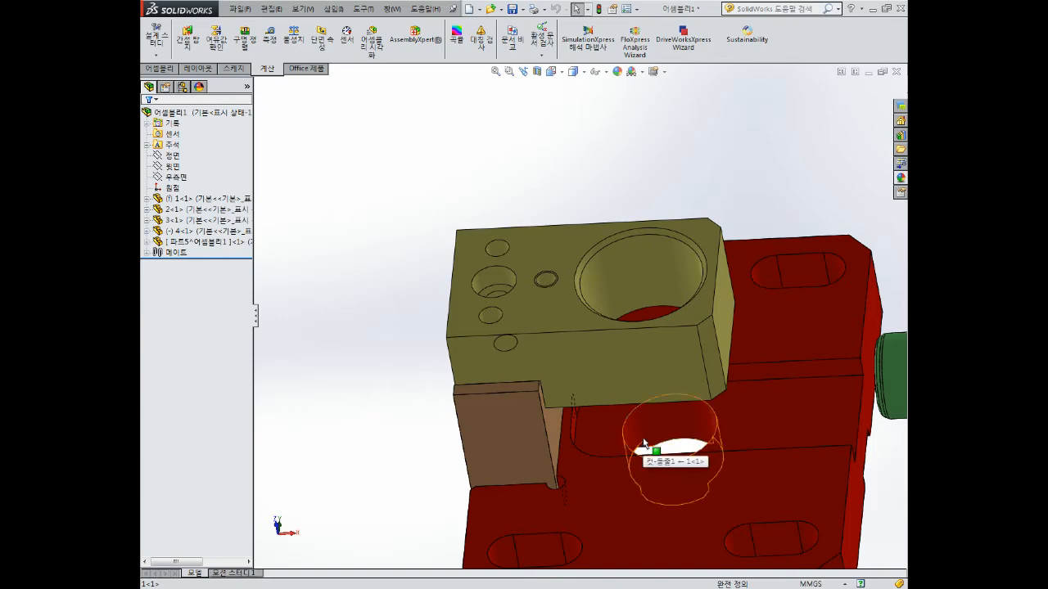
scroll(659, 322, up, 3)
middle_drag(685, 384, 586, 394)
scroll(616, 240, down, 3)
scroll(591, 324, up, 3)
middle_drag(586, 328, 617, 241)
scroll(592, 325, down, 3)
scroll(619, 253, up, 2)
scroll(617, 241, down, 1)
Insert another new part in the assembly, using part 3's top face as its sketch plane
click(159, 68)
click(187, 54)
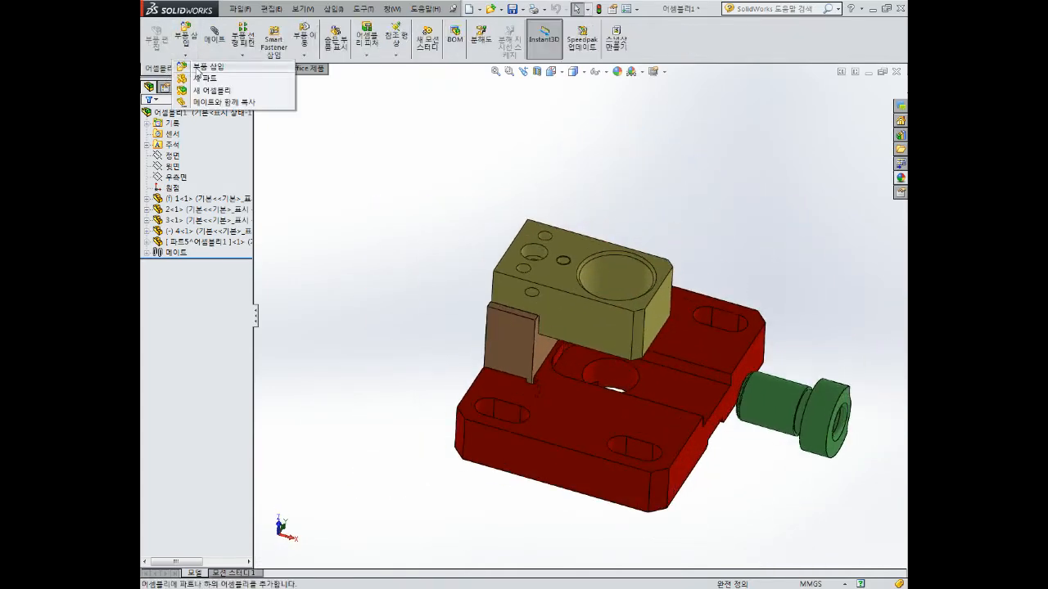
click(205, 79)
click(583, 244)
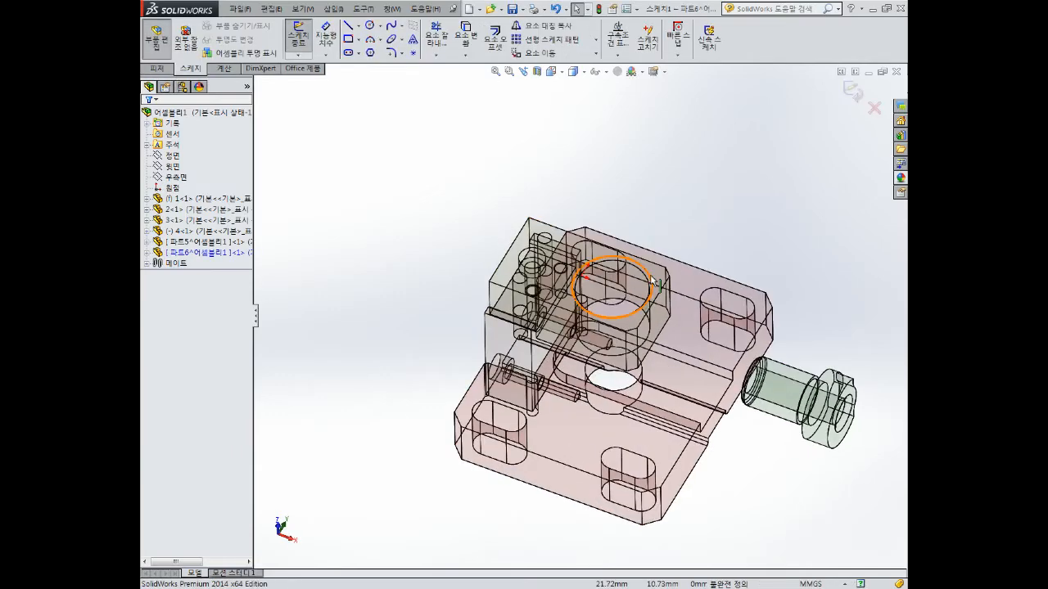
Sketch two concentric circles about 33 mm and 3 mm in diameter at the centre of part 3's large bore
click(369, 25)
click(502, 316)
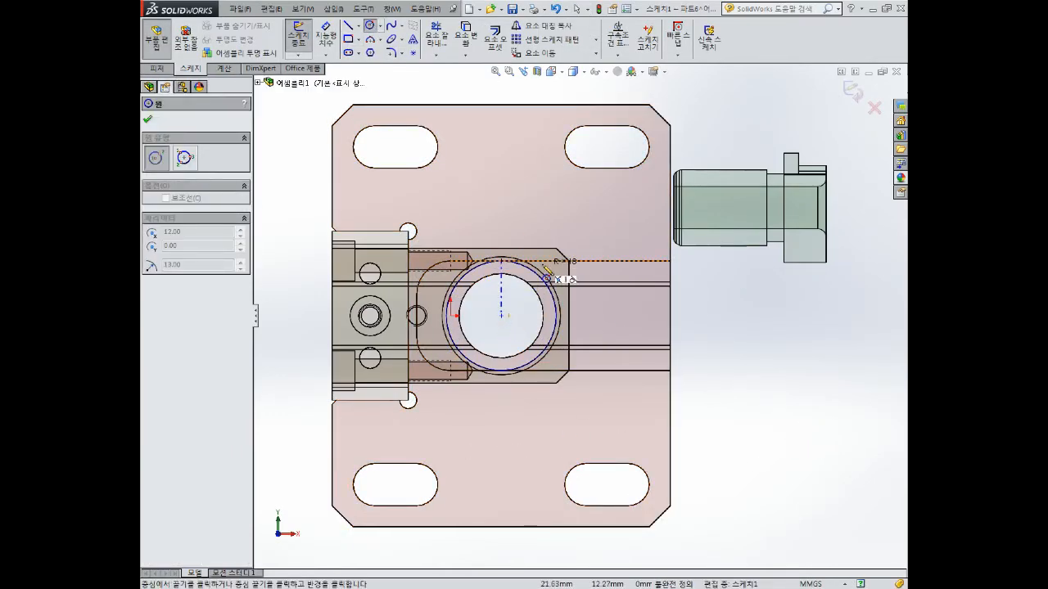
click(554, 270)
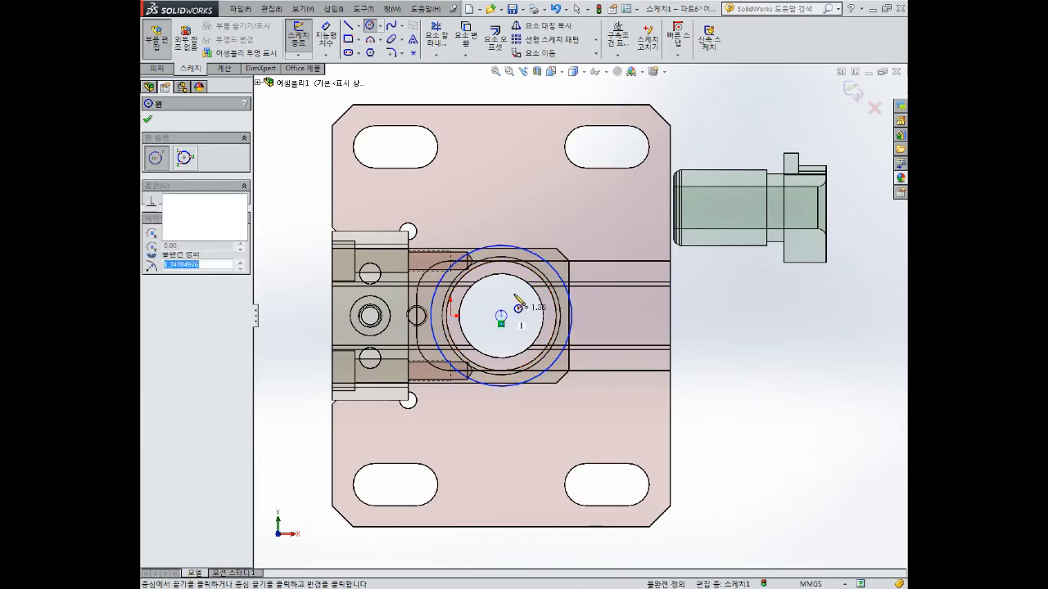
key(Escape)
scroll(515, 317, down, 3)
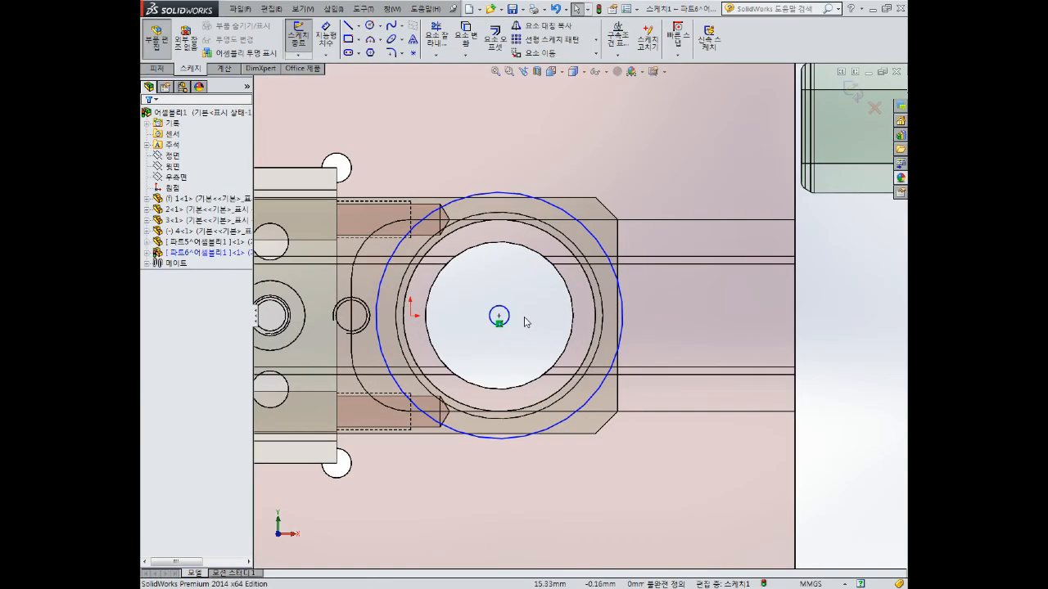
scroll(526, 322, up, 2)
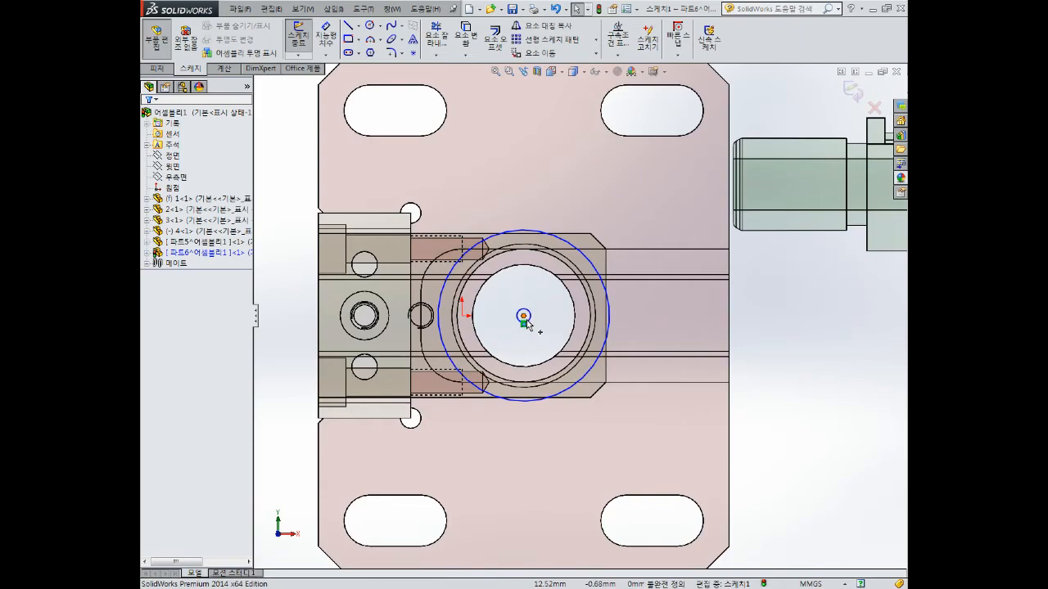
Dimension the small inner circle to a diameter of 18 mm
right_drag(530, 321, 543, 195)
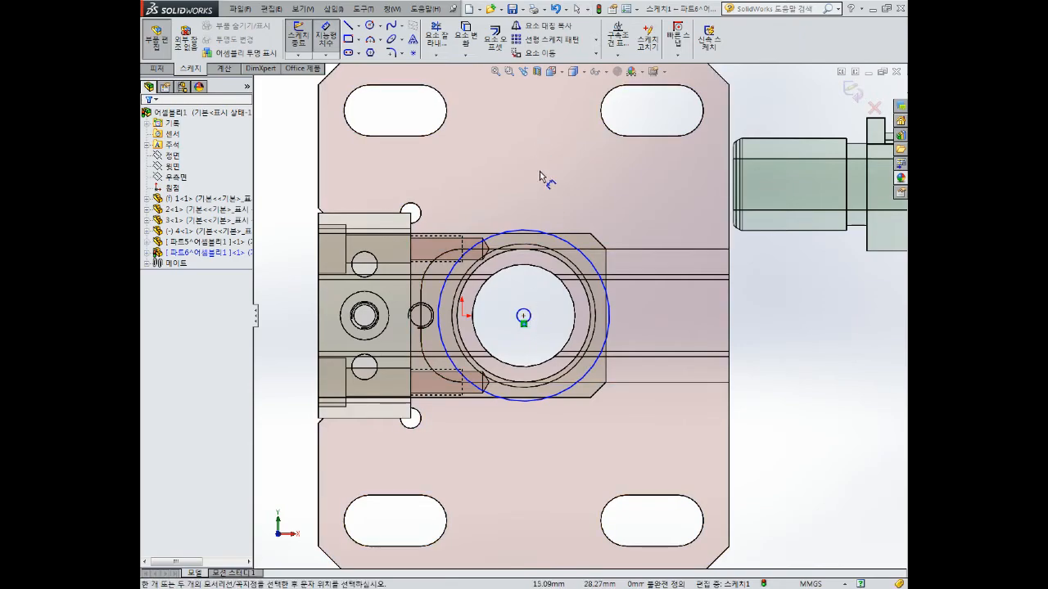
click(530, 310)
click(550, 205)
text(18)
key(Return)
mouse_move(549, 207)
middle_down()
mouse_move(548, 134)
mouse_move(553, 214)
middle_up()
scroll(554, 218, down, 3)
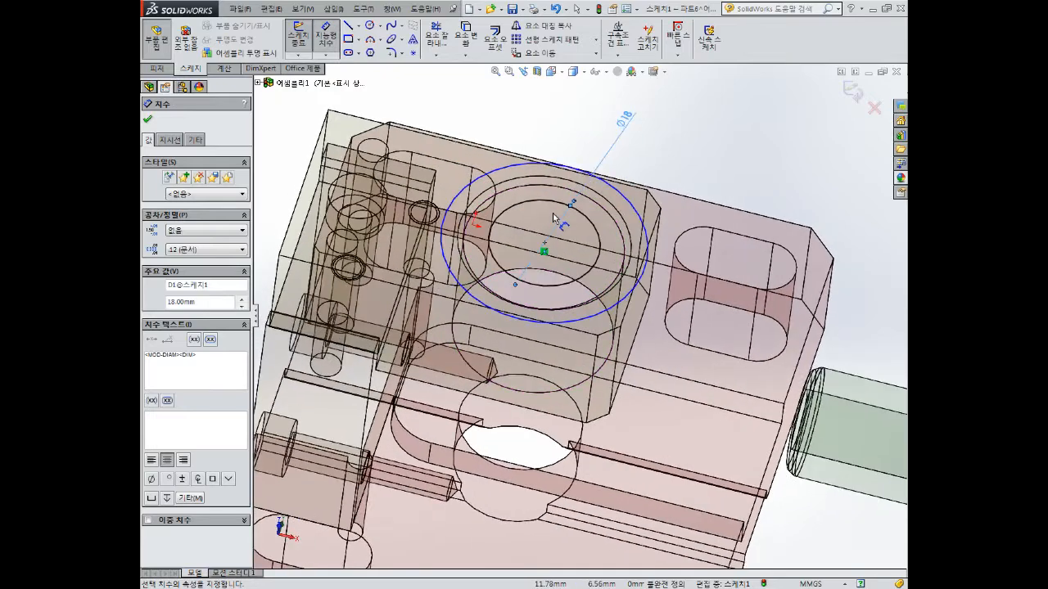
Dimension the outer circle to a diameter of 30 mm and exit the sketch
click(641, 208)
click(632, 119)
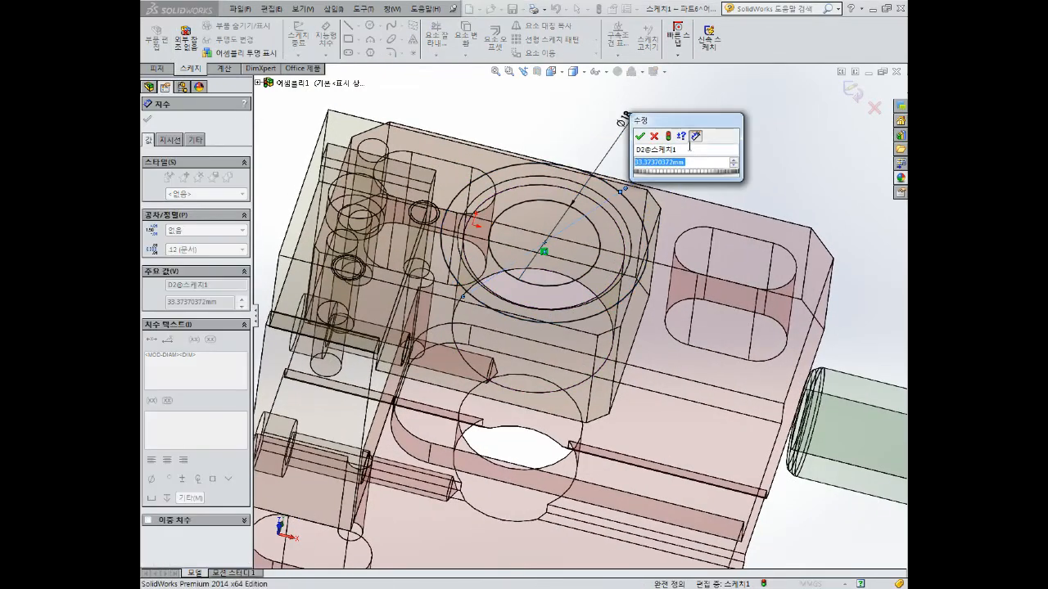
text(30)
key(Return)
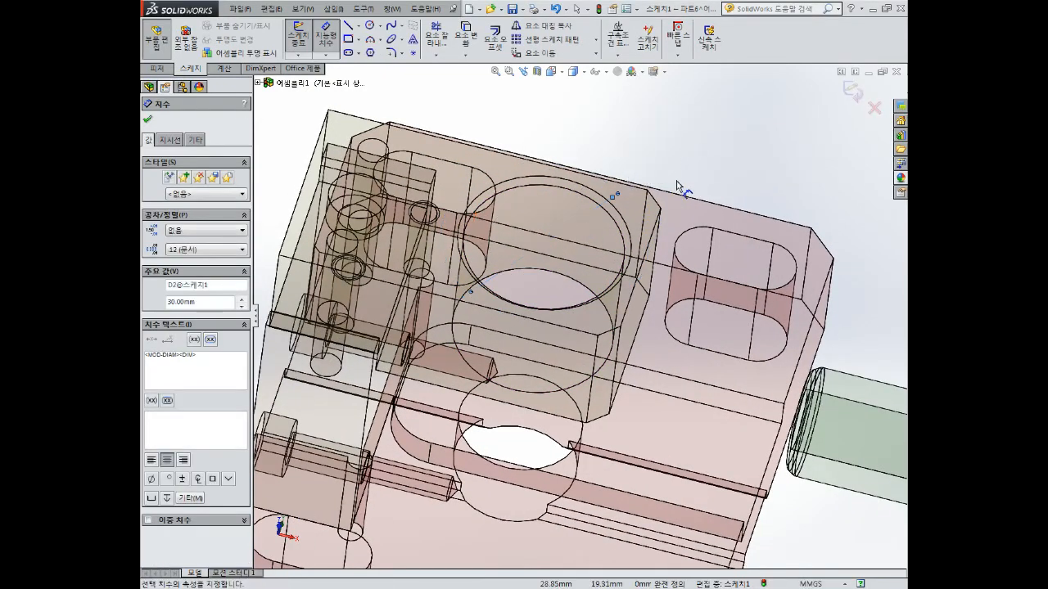
scroll(668, 195, up, 2)
middle_drag(667, 196, 669, 192)
key(ctrl+b)
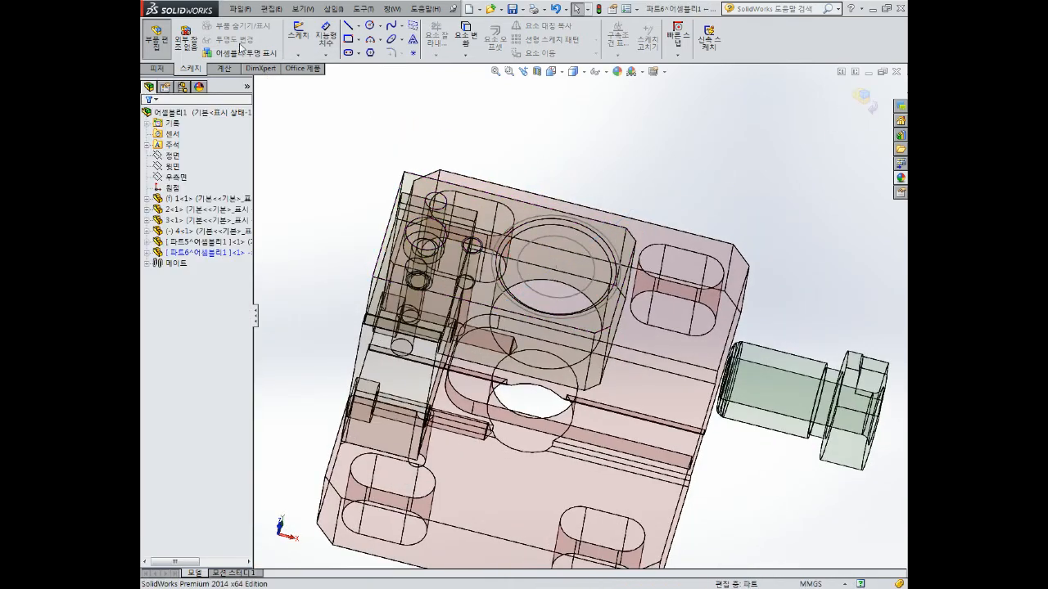
click(168, 68)
click(156, 37)
click(564, 241)
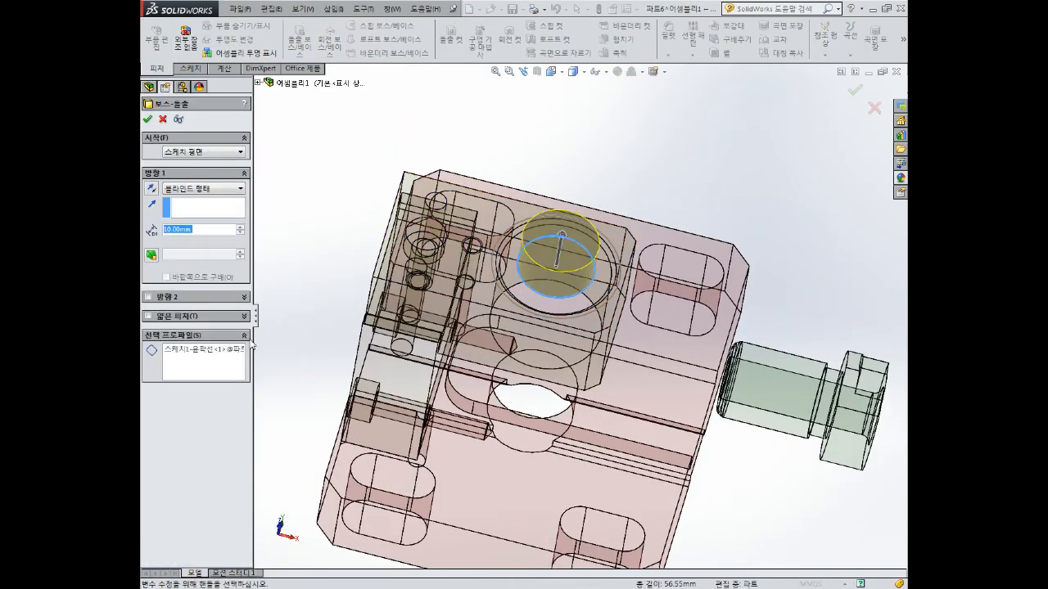
click(536, 231)
middle_drag(528, 227, 634, 206)
scroll(582, 188, up, 4)
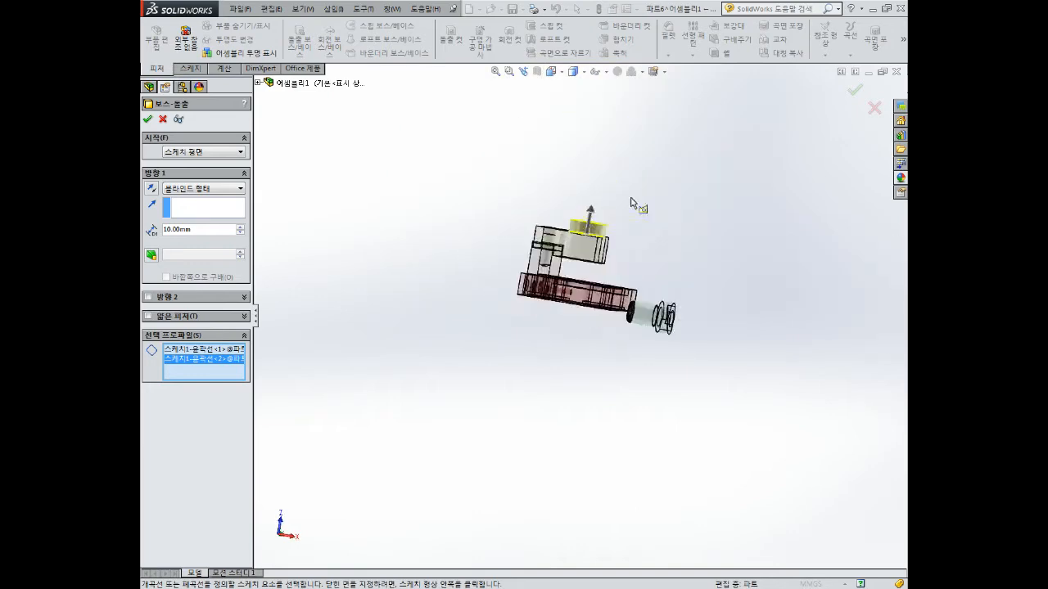
scroll(599, 203, down, 5)
click(162, 120)
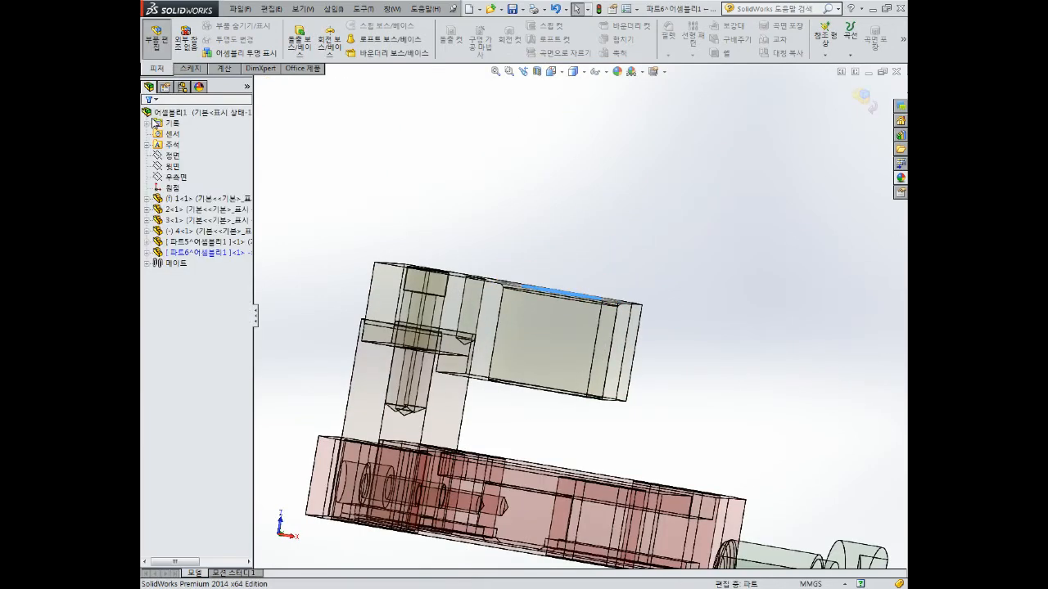
Extrude the region between the 18 mm and 30 mm circles by 5 mm and leave in-context part editing
click(299, 39)
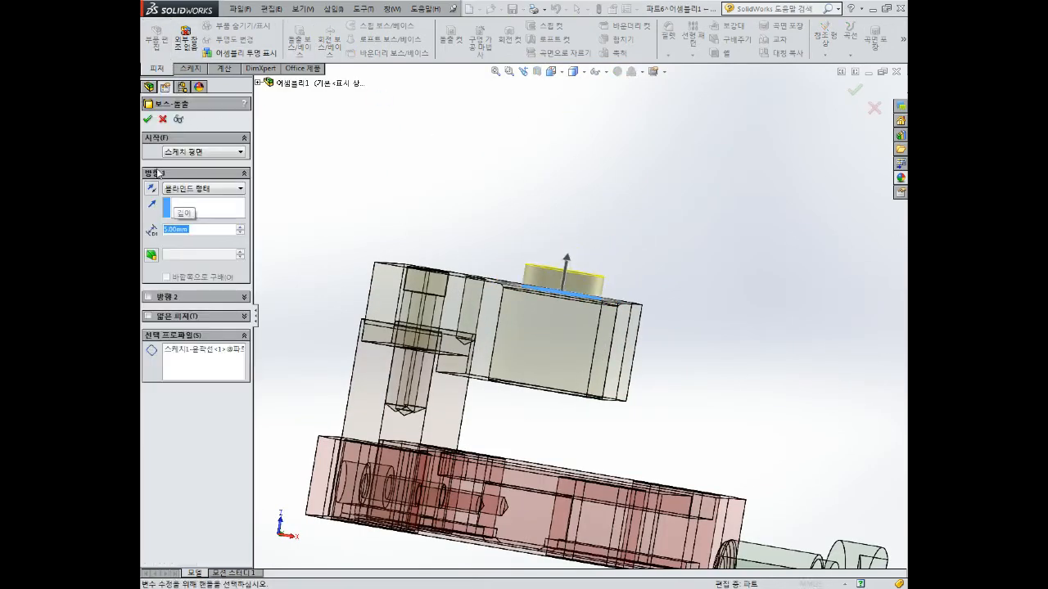
key(ctrl+7)
click(508, 353)
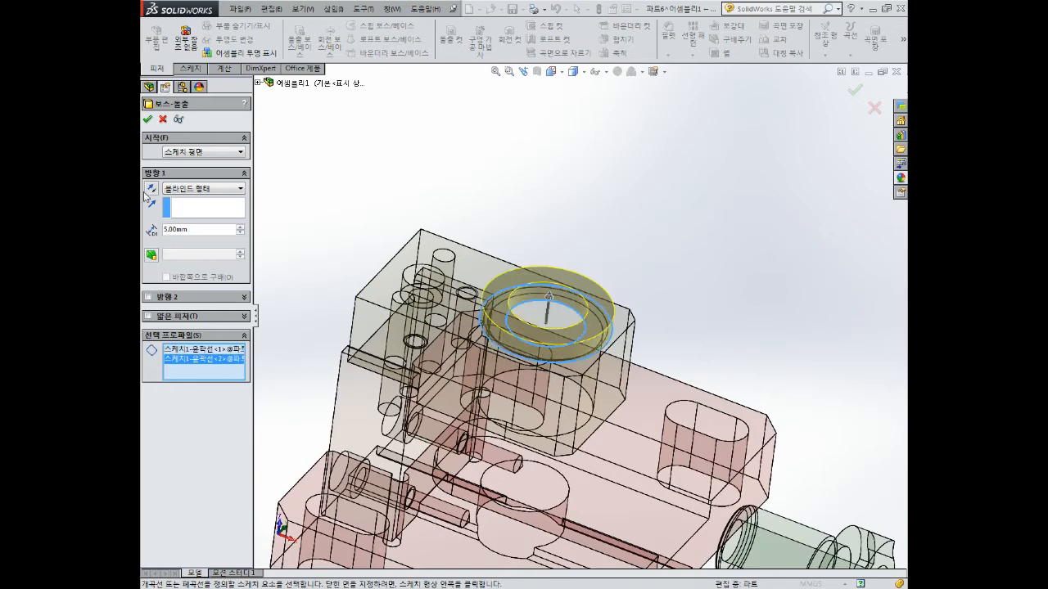
click(147, 119)
click(867, 99)
mouse_move(737, 208)
middle_down()
mouse_move(725, 301)
mouse_move(732, 282)
mouse_move(694, 258)
mouse_move(631, 257)
mouse_move(565, 280)
mouse_move(561, 302)
mouse_move(518, 185)
mouse_move(582, 273)
mouse_move(651, 317)
mouse_move(686, 310)
middle_up()
click(720, 286)
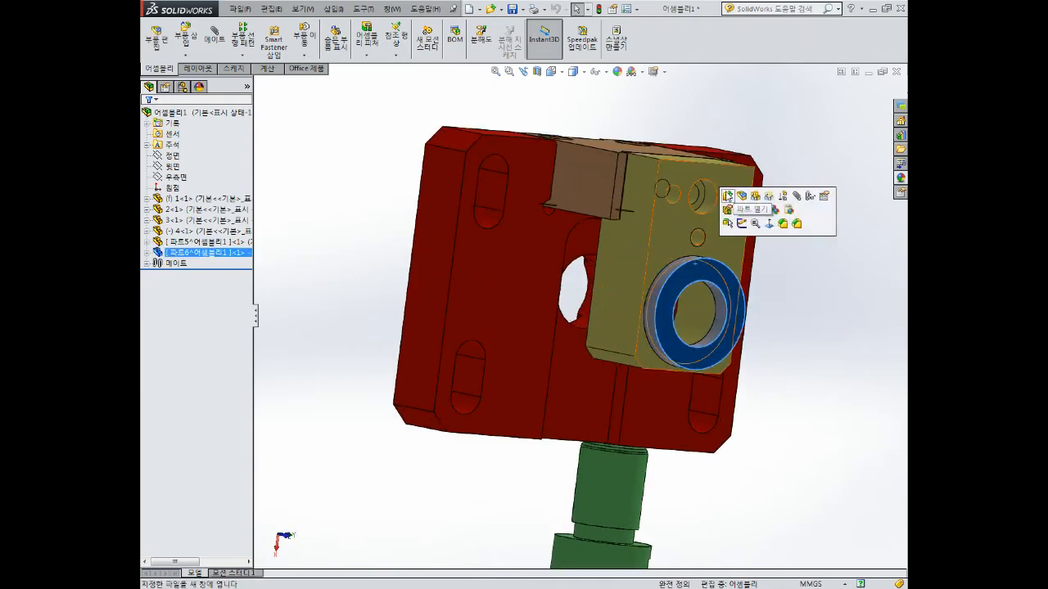
click(726, 197)
key(ctrl+Tab)
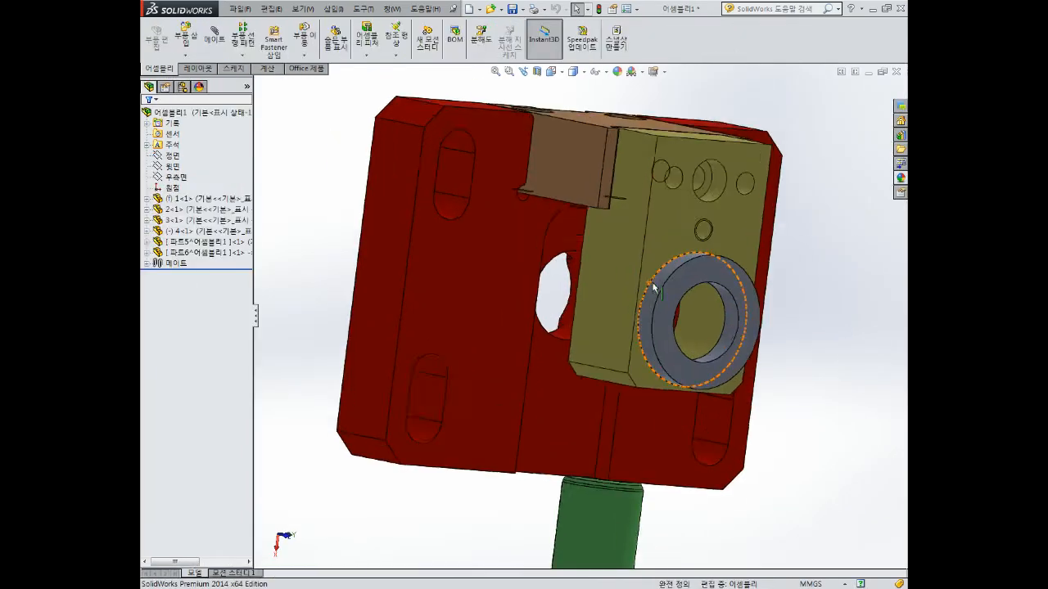
Edit the ring part within the assembly and hide part 3
middle_drag(652, 285, 645, 244)
click(635, 243)
click(697, 191)
middle_drag(697, 191, 704, 270)
right_click(650, 250)
click(669, 200)
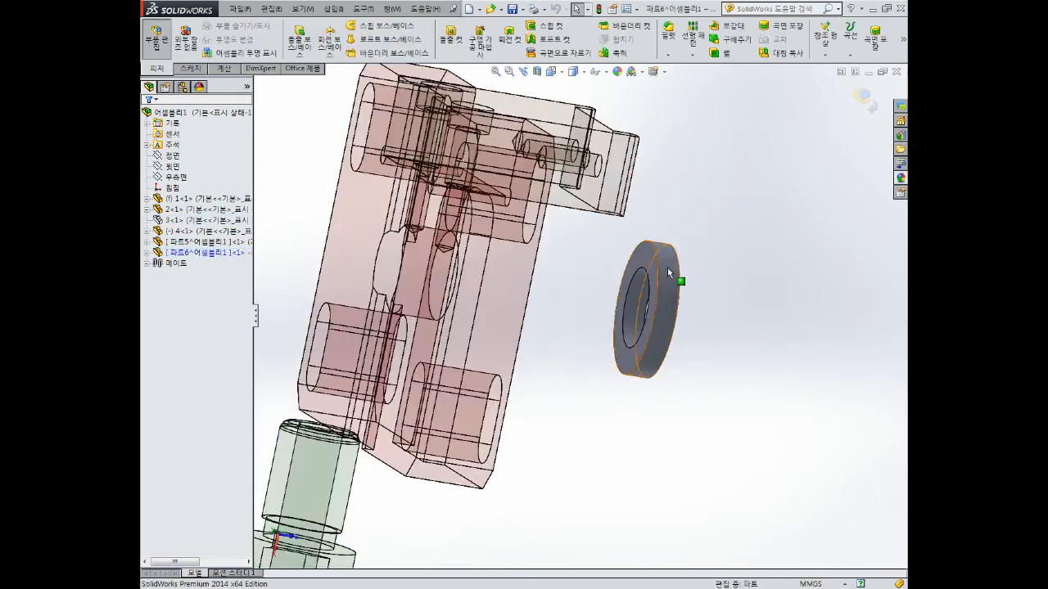
Sketch a circle concentric with the ring on its exposed underside and set its diameter to 26 mm
scroll(675, 270, down, 2)
click(624, 254)
click(669, 211)
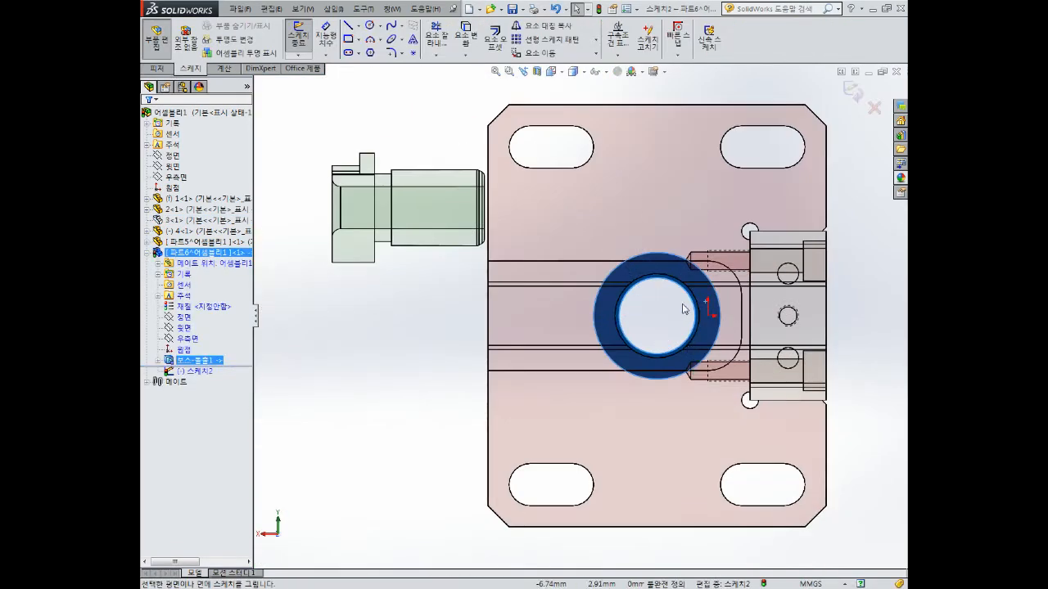
click(369, 26)
scroll(720, 342, down, 1)
click(643, 309)
click(678, 260)
right_drag(691, 209, 697, 158)
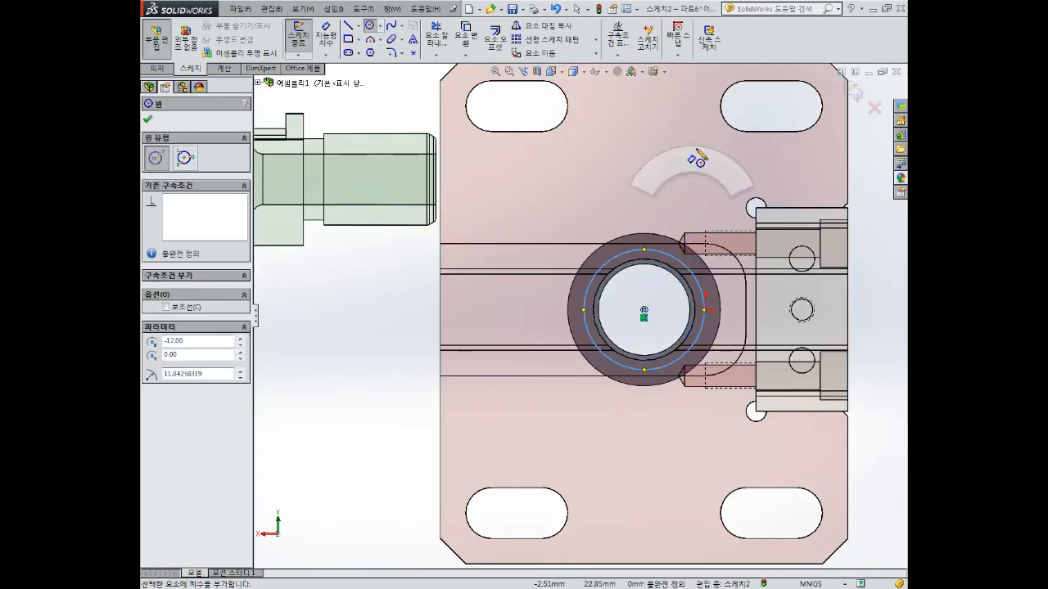
click(678, 266)
click(704, 182)
text(26)
key(Return)
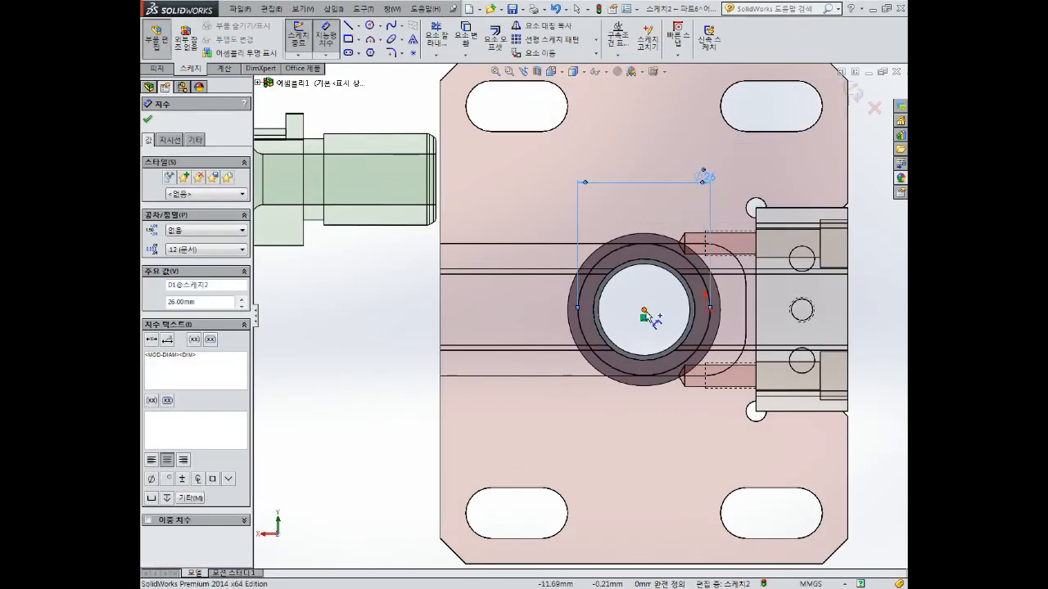
Add a second concentric circle with a diameter of 18 mm and exit the sketch
key(Escape)
click(370, 26)
click(643, 310)
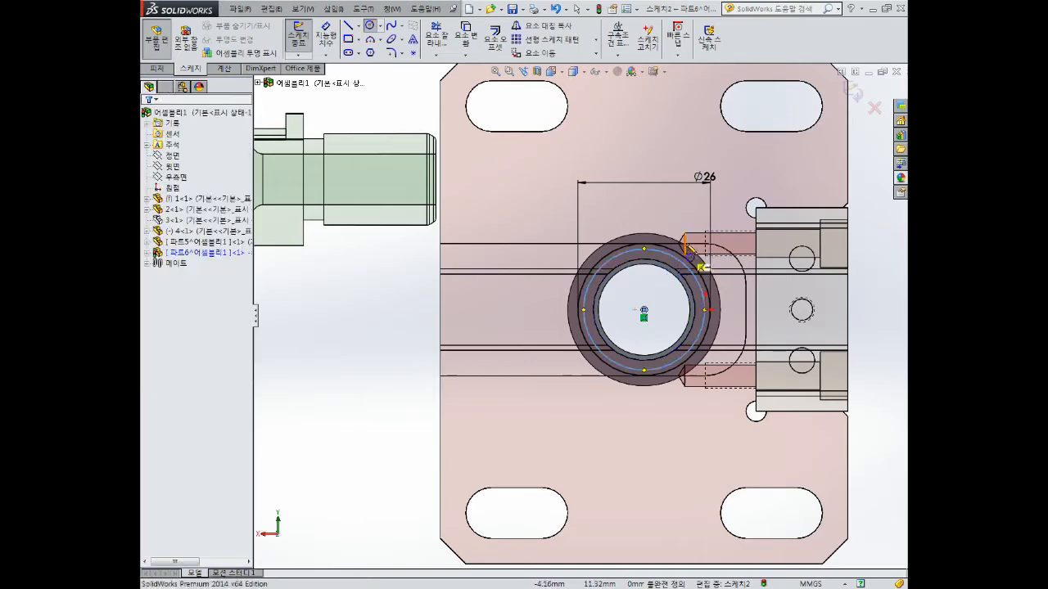
right_drag(666, 194, 666, 141)
click(681, 262)
click(701, 179)
text(18)
key(Return)
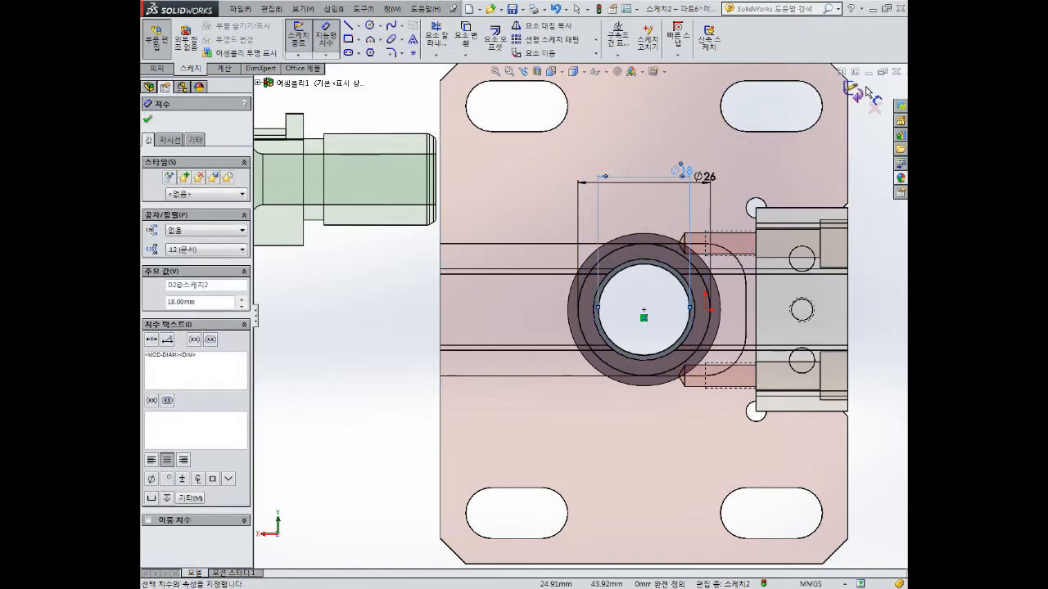
click(855, 89)
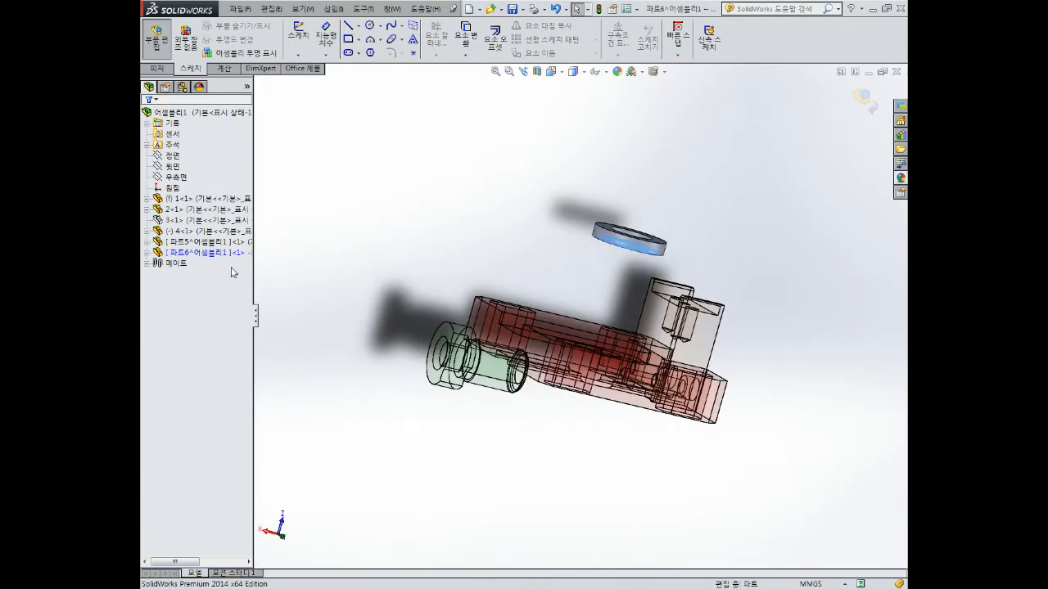
Show the hidden part 3 again
right_click(176, 222)
click(194, 190)
middle_drag(695, 281, 690, 229)
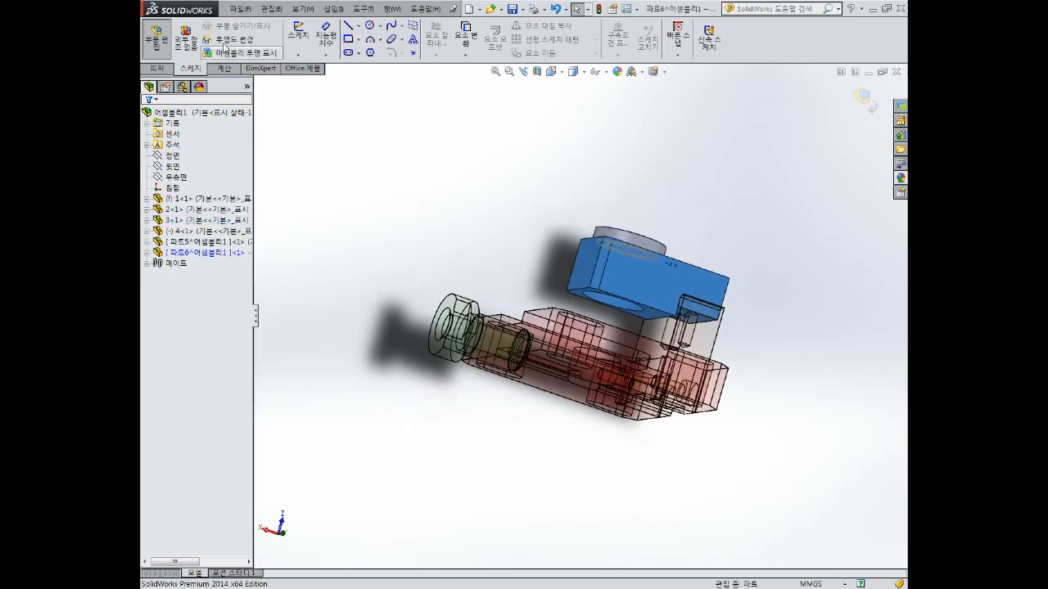
Extrude the region between the 26 mm and 18 mm circles up to the bottom surface of part 3
click(155, 68)
click(300, 39)
scroll(630, 260, down, 4)
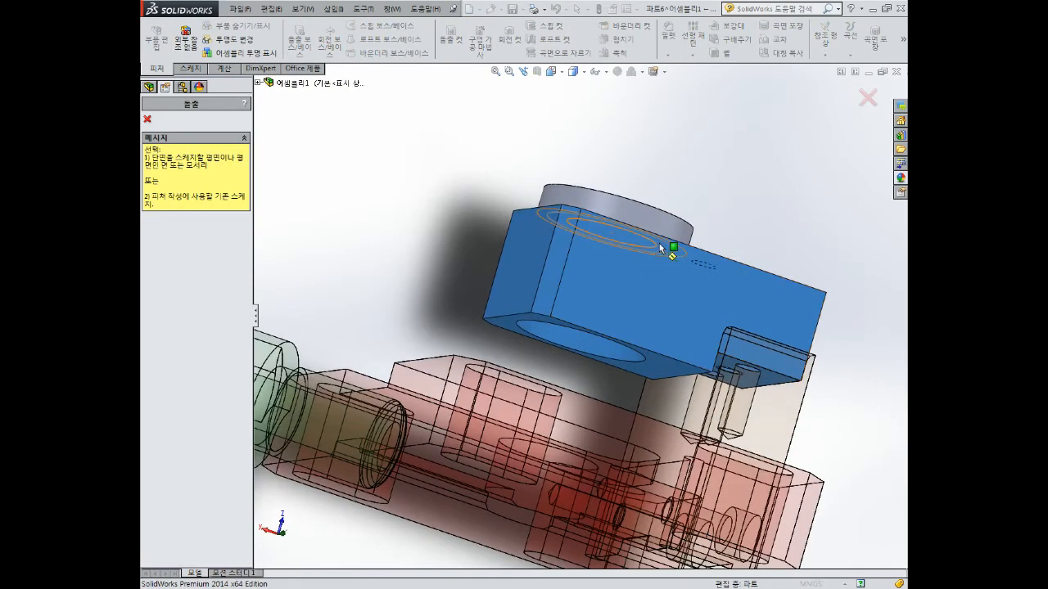
click(659, 247)
scroll(668, 237, down, 3)
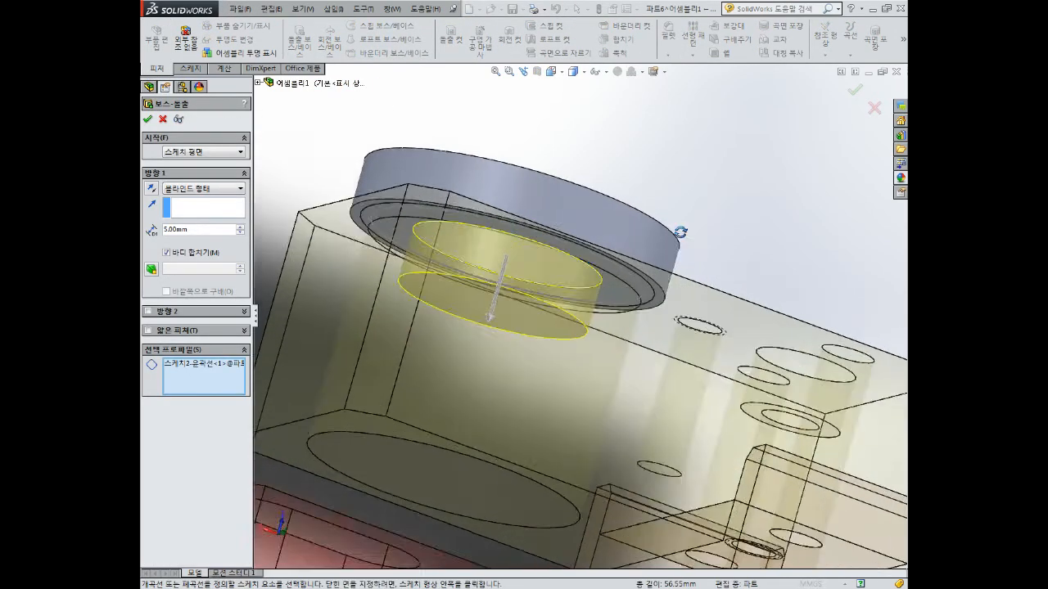
scroll(654, 278, up, 3)
click(638, 287)
click(203, 188)
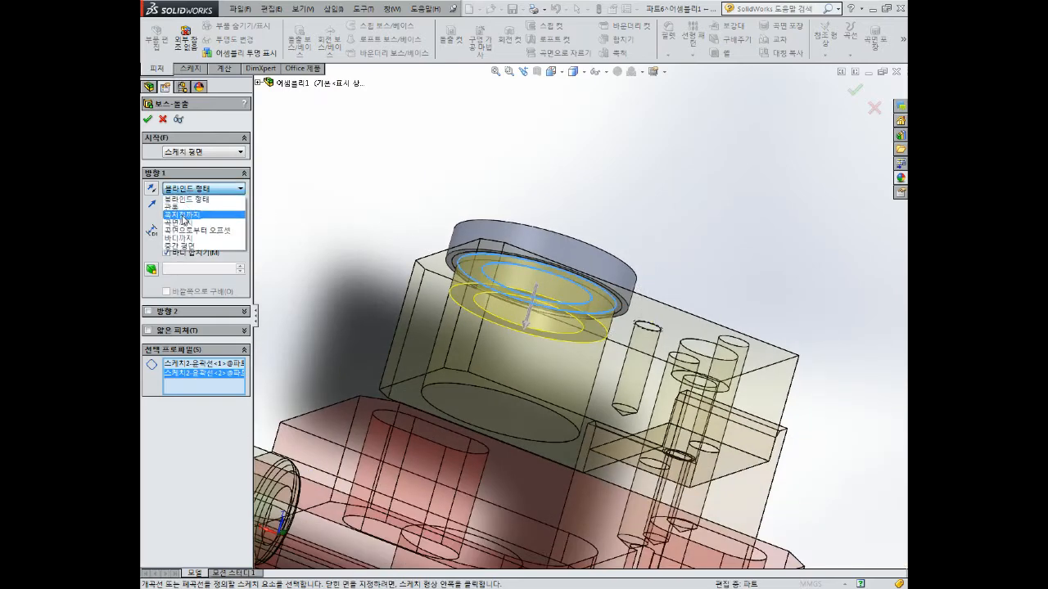
click(197, 221)
click(423, 402)
click(150, 120)
middle_drag(573, 234, 597, 303)
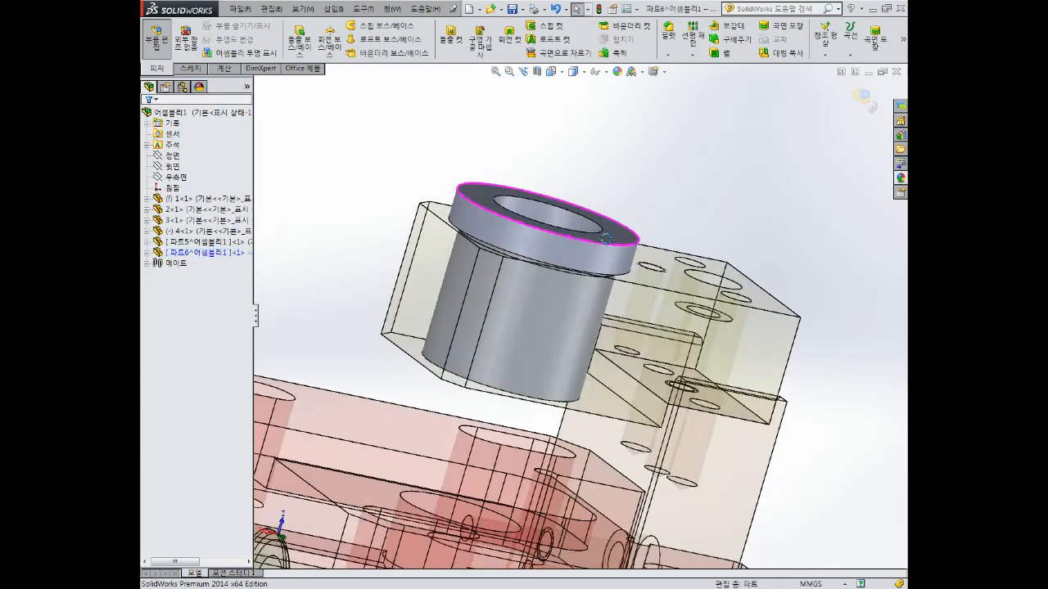
Leave in-context editing and open the flanged bushing part in its own window
click(864, 96)
scroll(688, 202, up, 1)
mouse_move(680, 237)
middle_down()
mouse_move(672, 273)
mouse_move(746, 362)
mouse_move(713, 330)
mouse_move(703, 345)
middle_up()
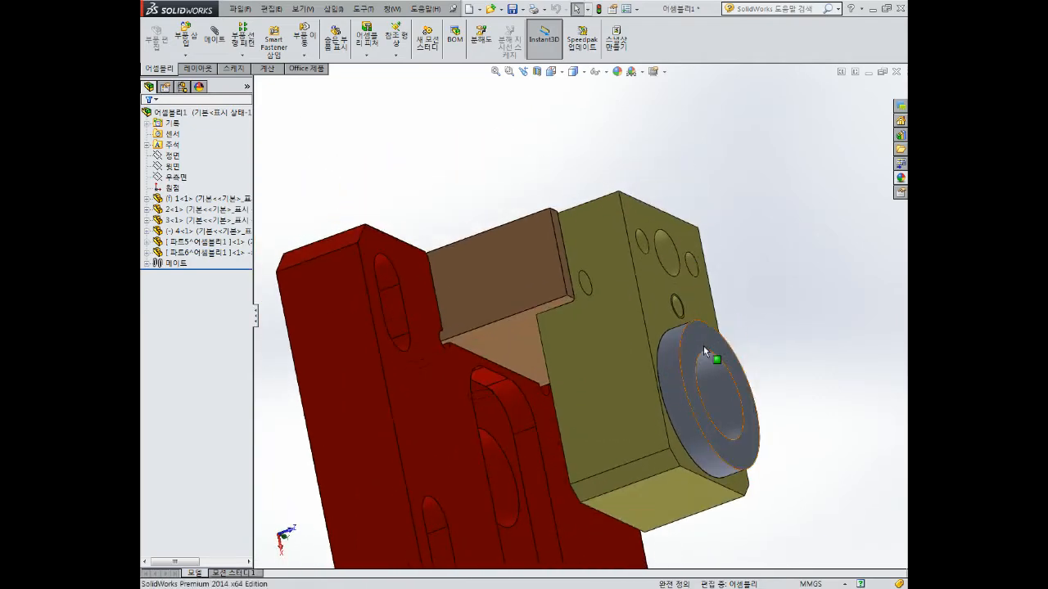
right_click(703, 347)
click(713, 242)
middle_drag(706, 266, 748, 276)
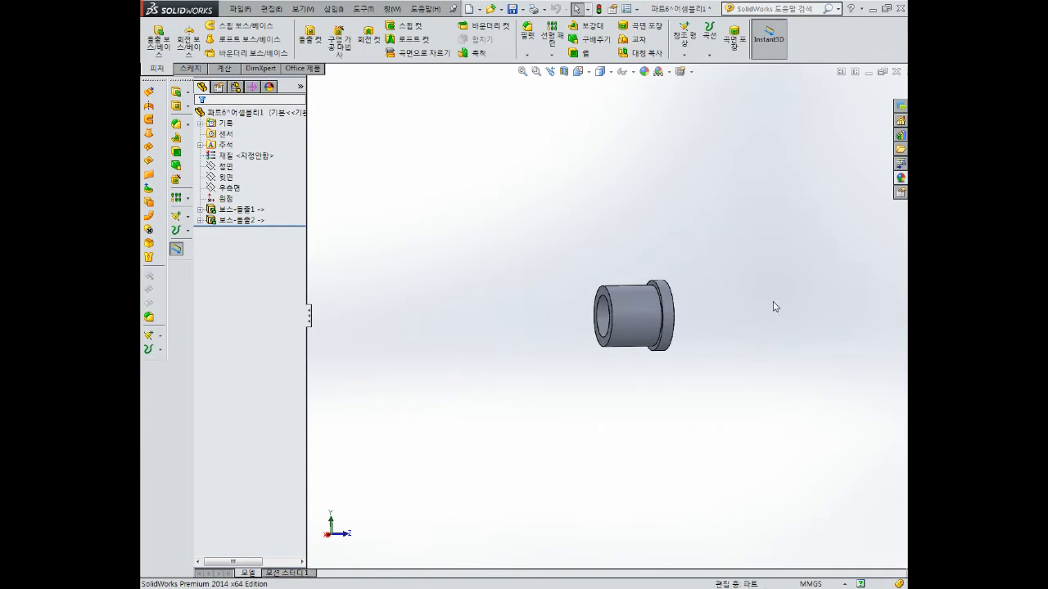
Examine where the default planes lie relative to the bushing from several angles
scroll(624, 270, down, 2)
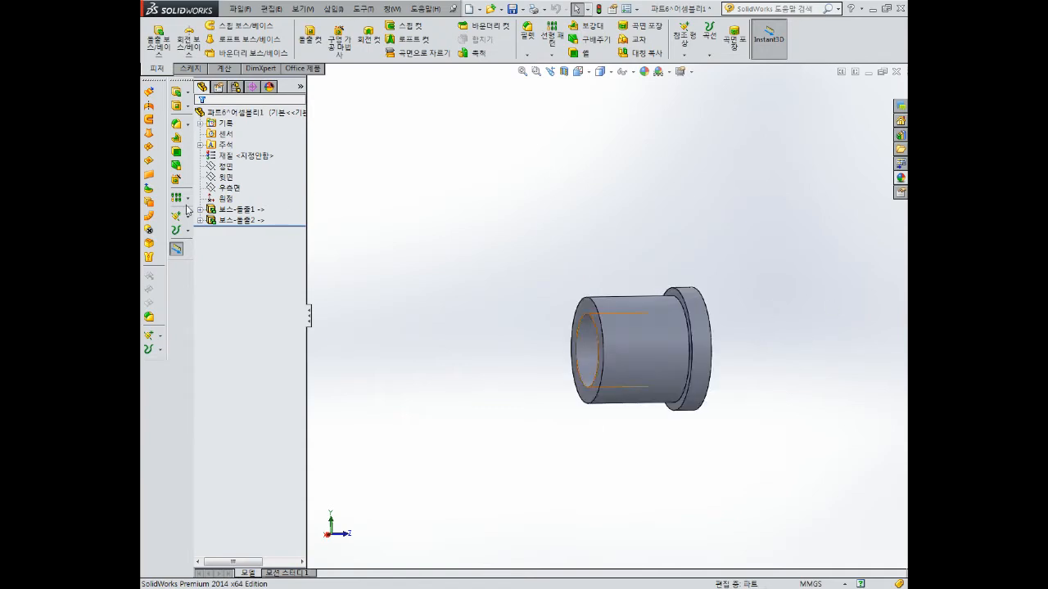
click(601, 254)
middle_drag(601, 255, 631, 267)
click(233, 212)
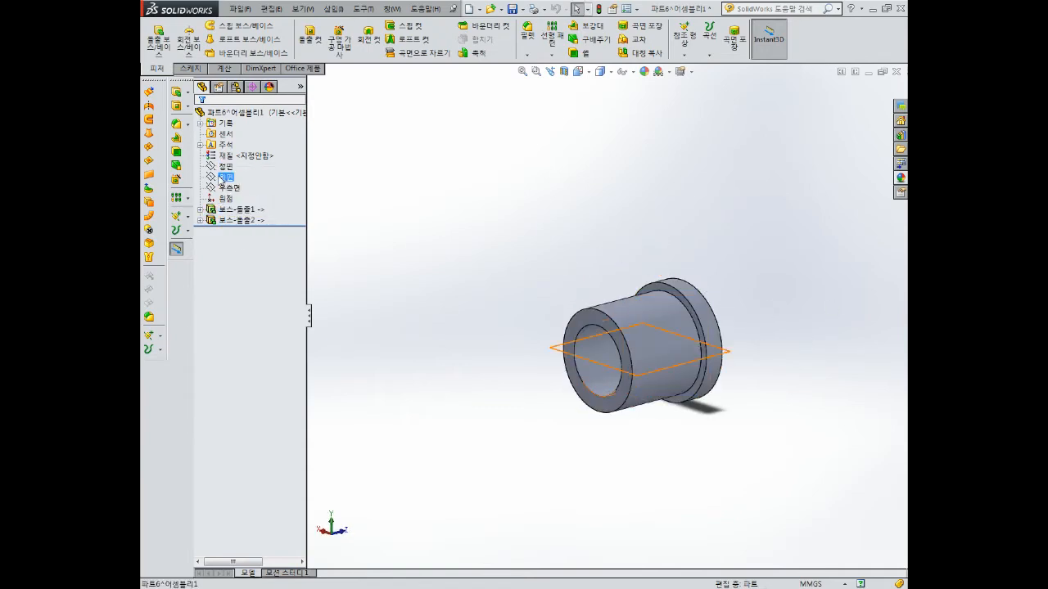
click(221, 179)
middle_drag(547, 204, 632, 213)
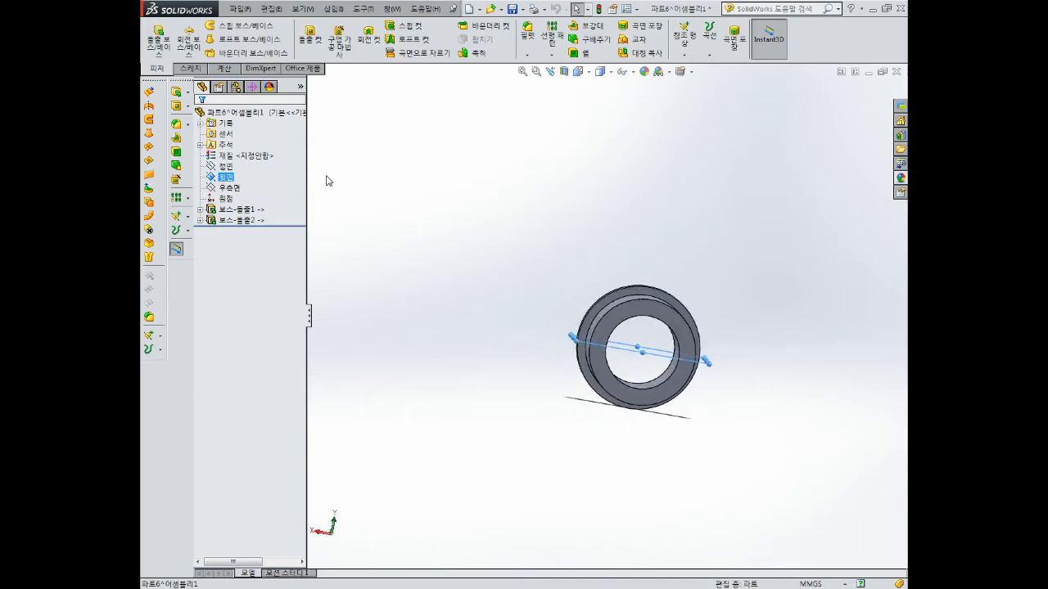
click(239, 210)
click(531, 178)
scroll(531, 178, down, 1)
middle_drag(531, 178, 491, 204)
Create a reference axis through the cylindrical bore of the bushing
click(684, 34)
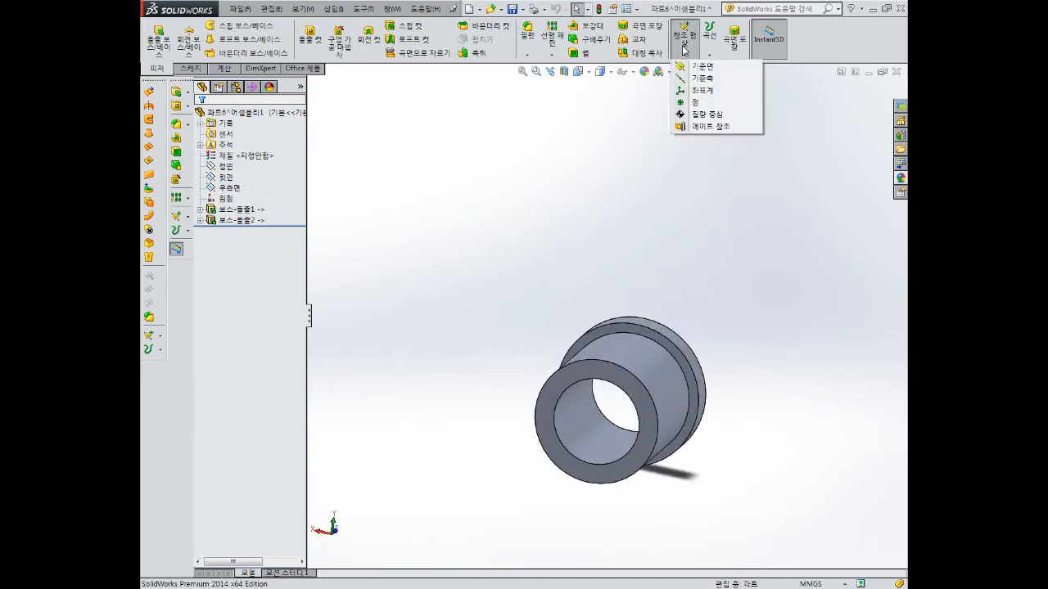
click(698, 79)
click(609, 442)
click(200, 118)
middle_drag(721, 295, 687, 288)
click(687, 288)
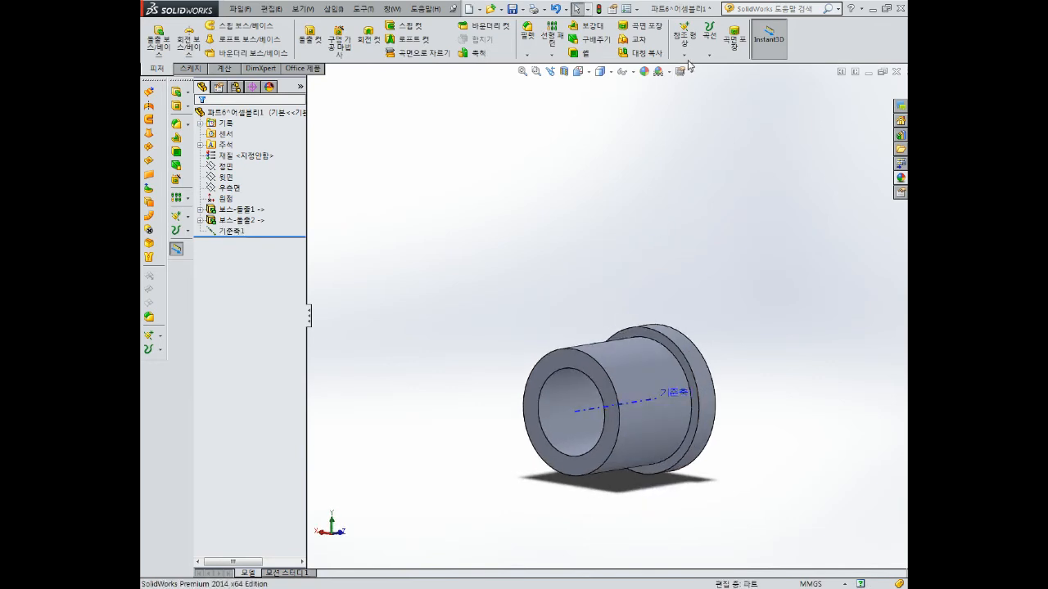
Create a reference plane perpendicular to the top plane (윗면) and coincident with the bushing's axis
click(684, 45)
click(703, 68)
click(348, 148)
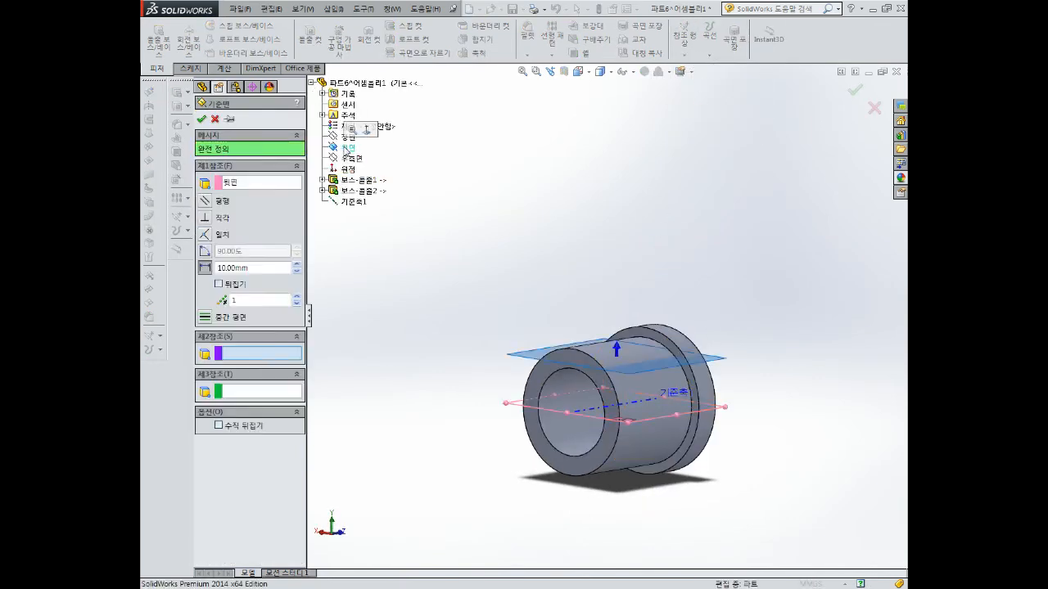
click(603, 416)
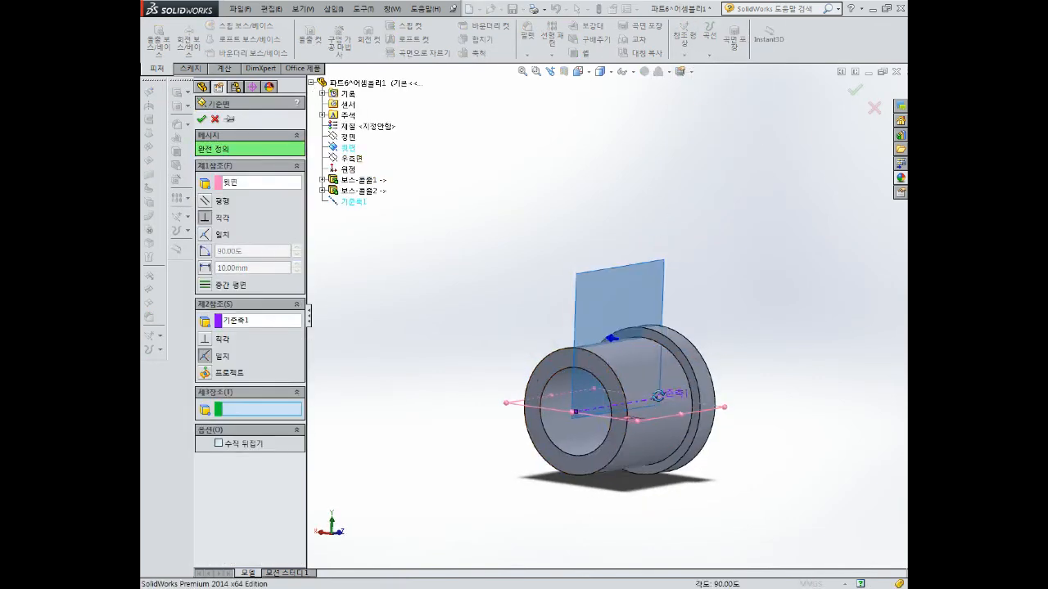
key(Return)
Sketch a rectangle on the new plane, against the flange's inner face and across the sleeve's upper outer edge
click(671, 260)
click(695, 240)
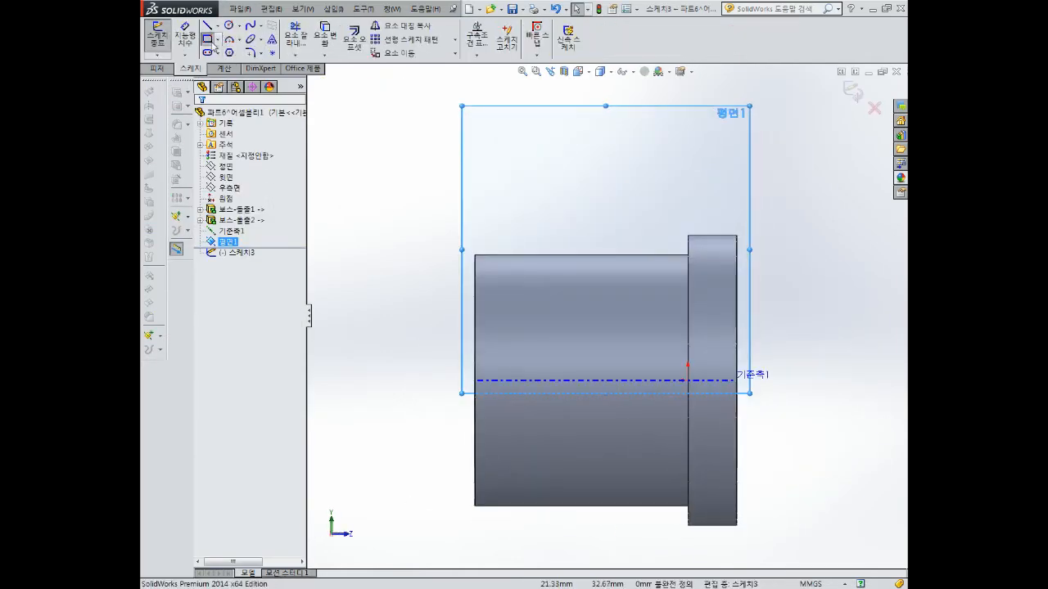
click(210, 41)
scroll(701, 255, down, 6)
click(650, 254)
click(582, 341)
key(Escape)
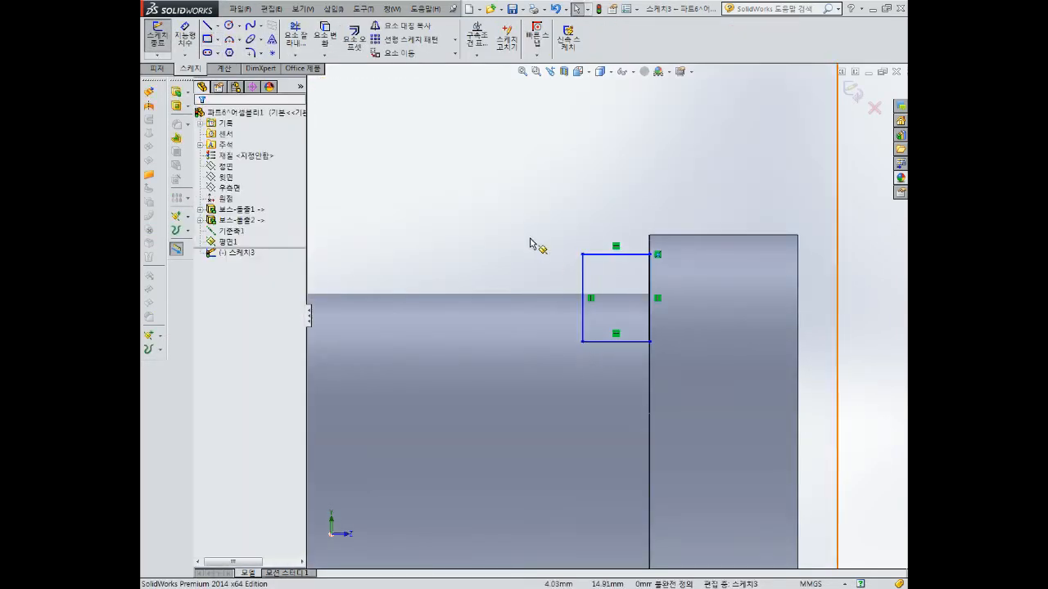
Dimension the rectangle's horizontal side to 4 mm
key(d)
click(634, 254)
click(635, 179)
text(4)
key(Return)
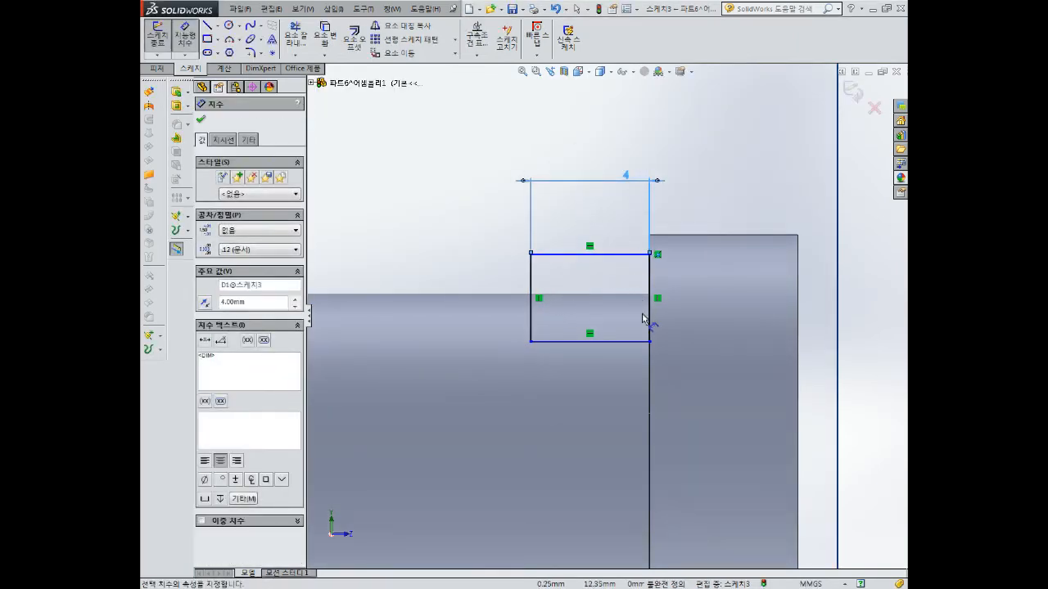
Make the rectangle's upper corner on the flange side coincident with the flange's outer edge
click(644, 297)
key(Delete)
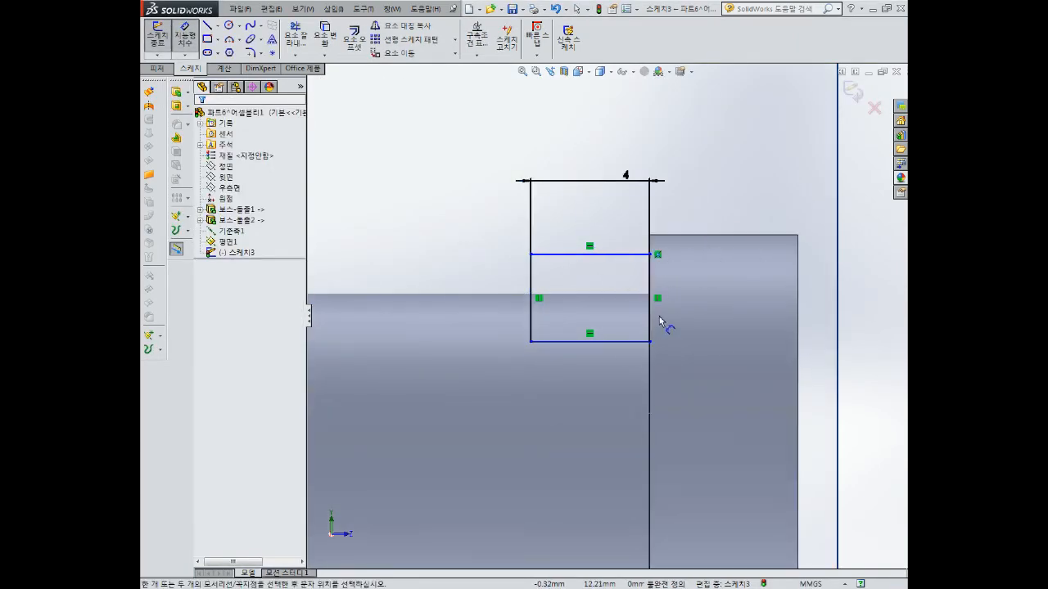
click(650, 255)
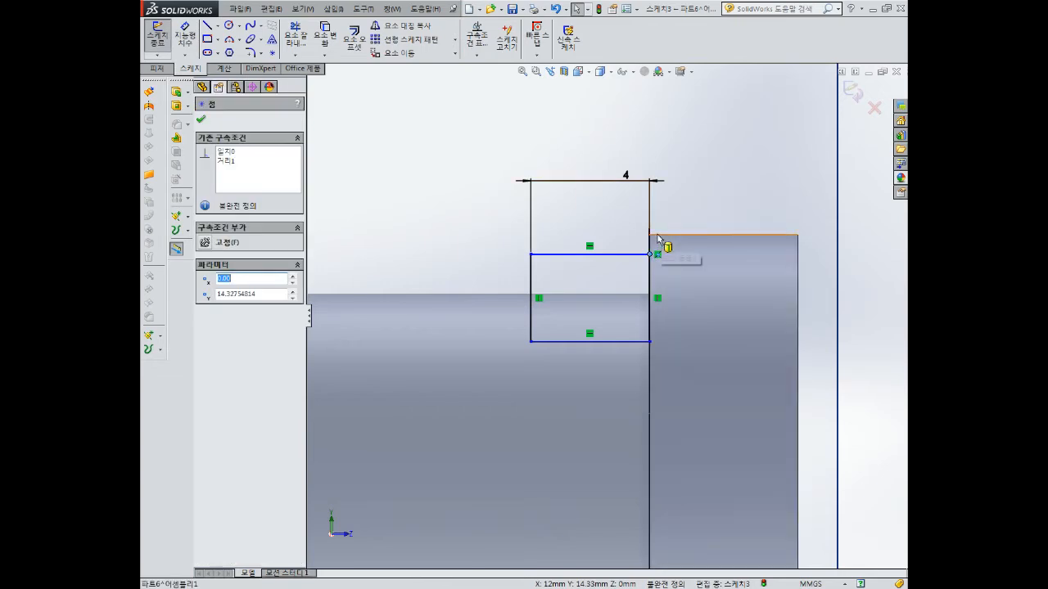
ctrl+click(658, 236)
click(227, 327)
Set the display style to show hidden lines
scroll(524, 342, up, 6)
scroll(528, 356, down, 2)
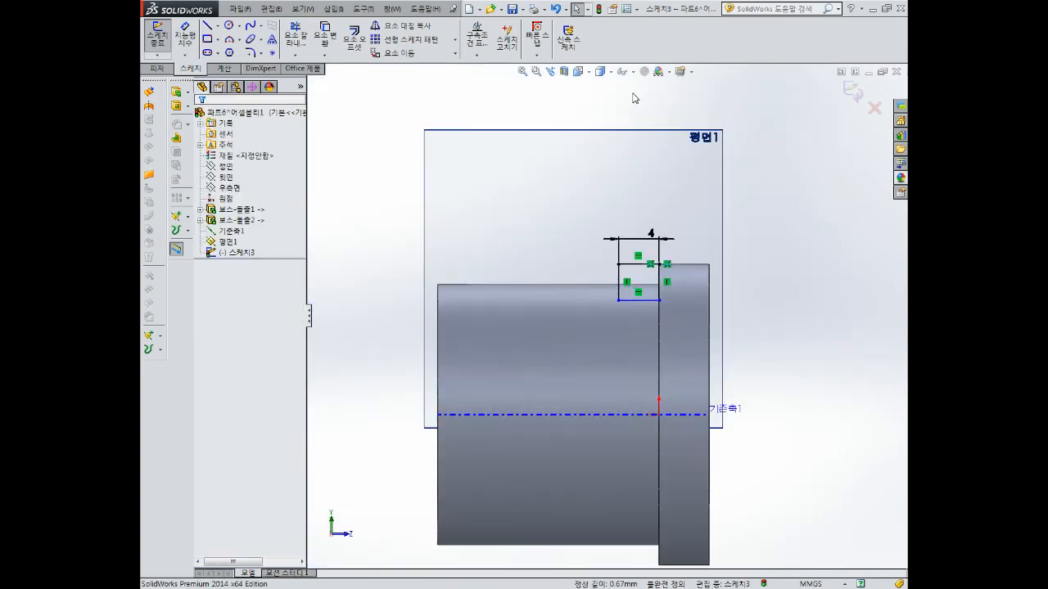
click(600, 71)
click(601, 130)
Dimension the rectangle's vertical side to 2 mm
scroll(675, 361, down, 2)
scroll(672, 361, down, 1)
right_drag(661, 301, 659, 230)
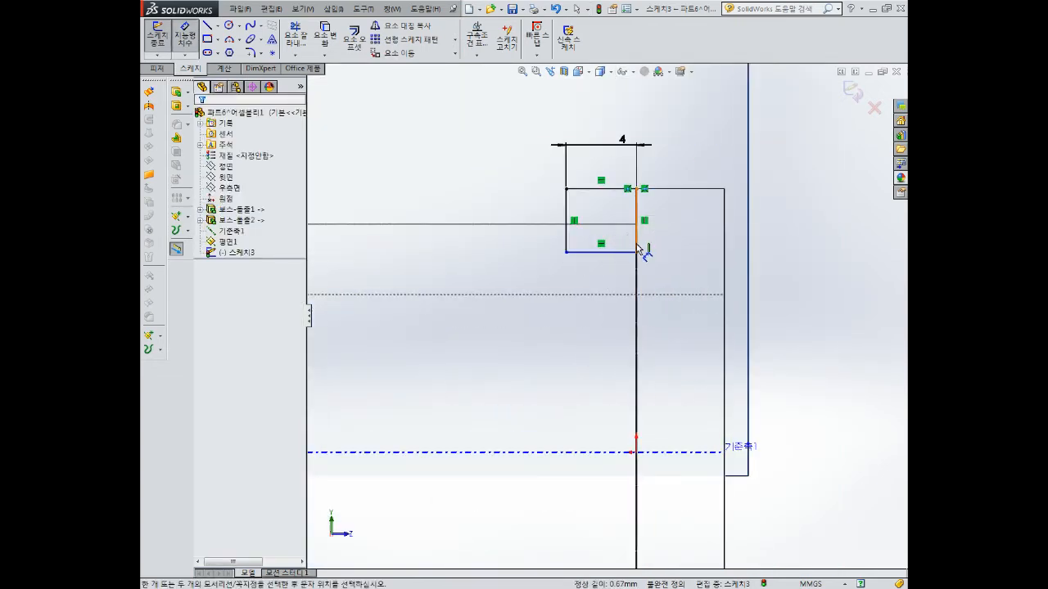
click(637, 245)
click(677, 239)
text(2.00mm)
key(Return)
Set the rectangle's height to 3.6 mm
double_click(666, 217)
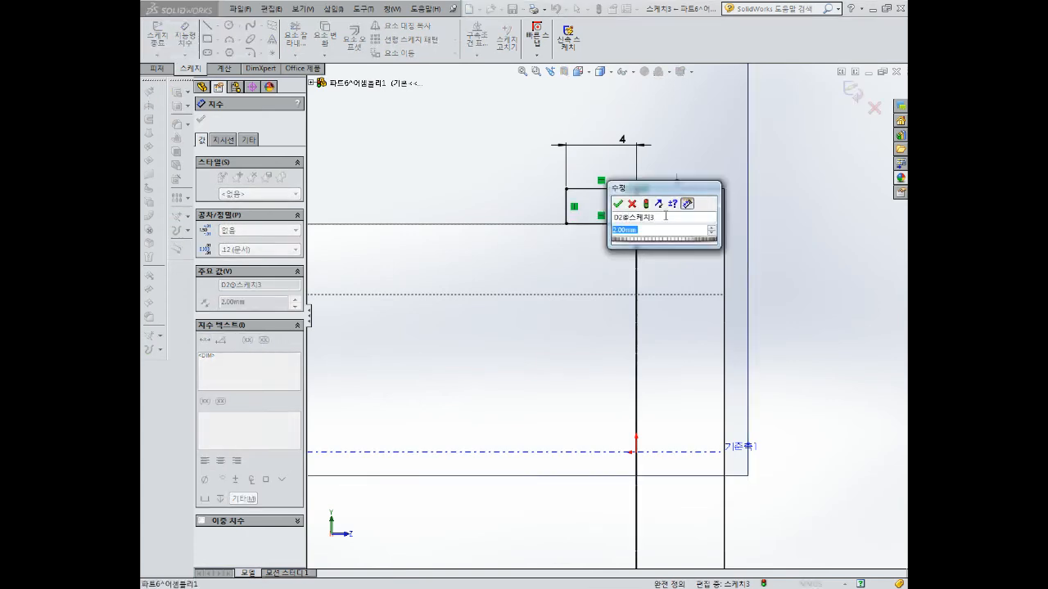
text(3)
key(BackSpace)
text(3.6)
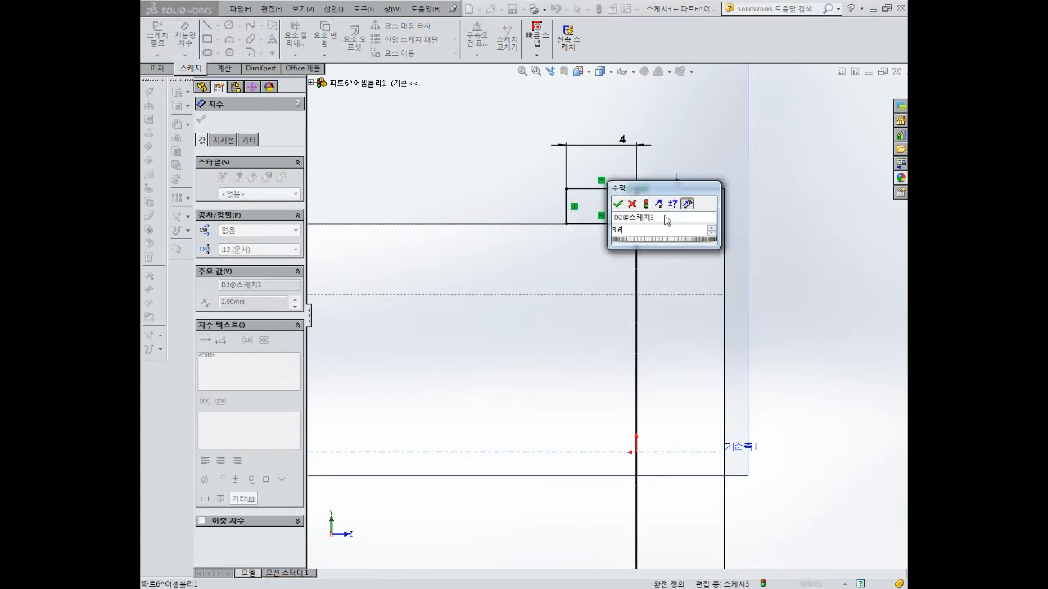
key(Return)
Set the rectangle's height to 3 mm and exit the sketch
double_click(678, 242)
text(3)
key(Return)
click(850, 89)
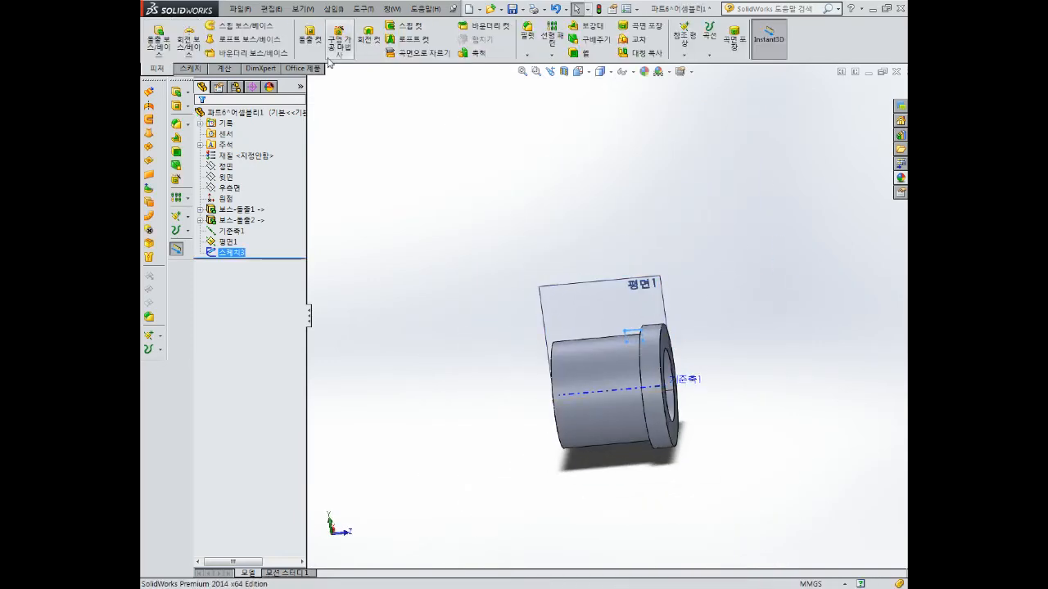
Revolve-cut the groove profile 360 degrees around the bushing's reference axis and hide the reference plane
click(370, 39)
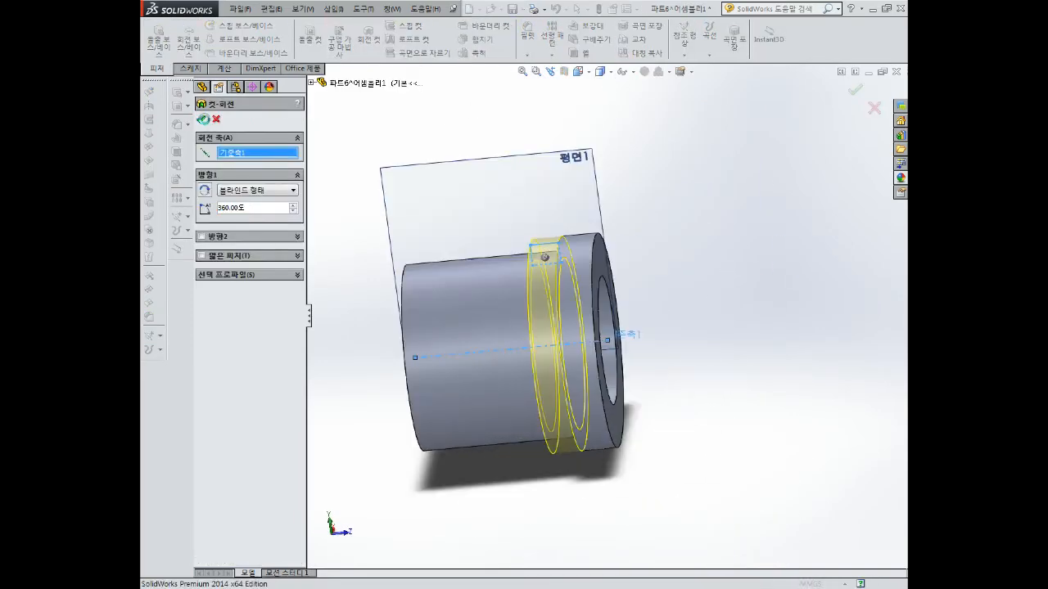
click(203, 120)
mouse_move(641, 286)
middle_down()
mouse_move(669, 283)
mouse_move(650, 290)
mouse_move(653, 281)
middle_up()
scroll(652, 285, down, 1)
scroll(651, 283, up, 2)
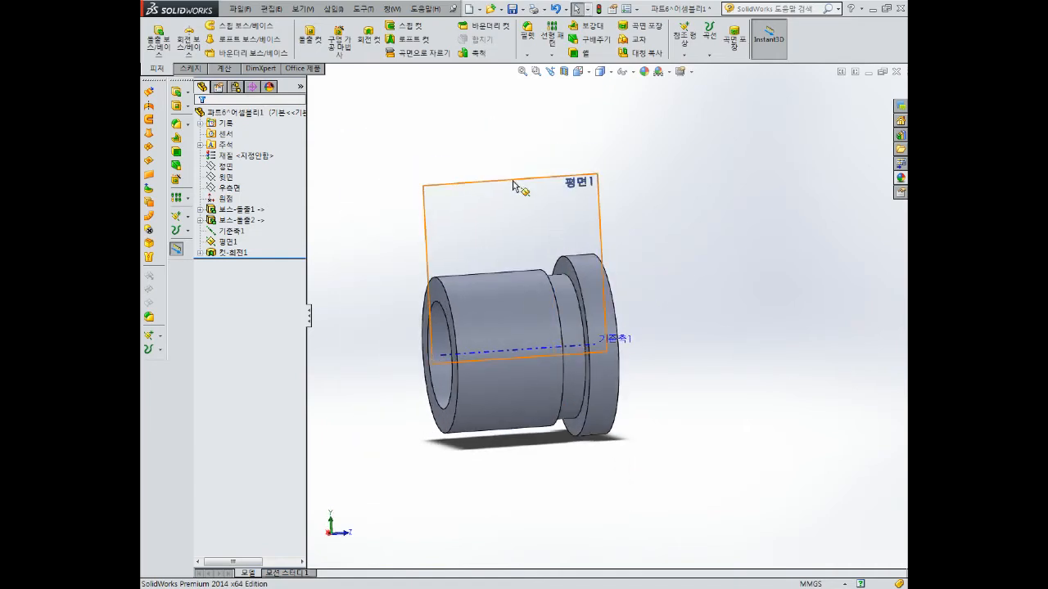
click(515, 183)
click(573, 146)
middle_drag(575, 164, 517, 167)
Chamfer the bushing's end face opposite the flange by 1 mm at 45 degrees
click(528, 55)
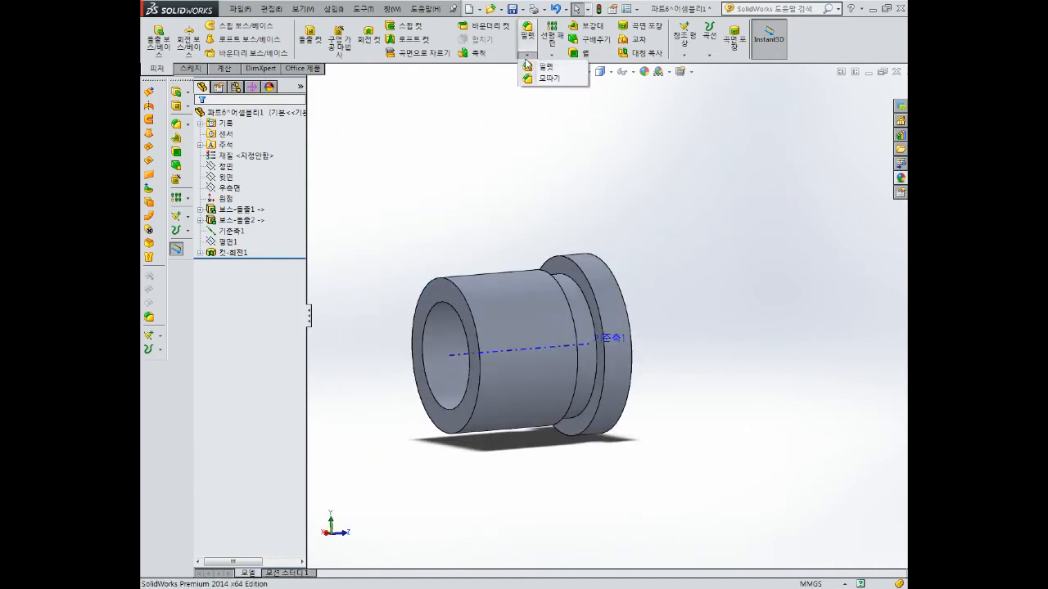
click(547, 81)
scroll(471, 282, down, 3)
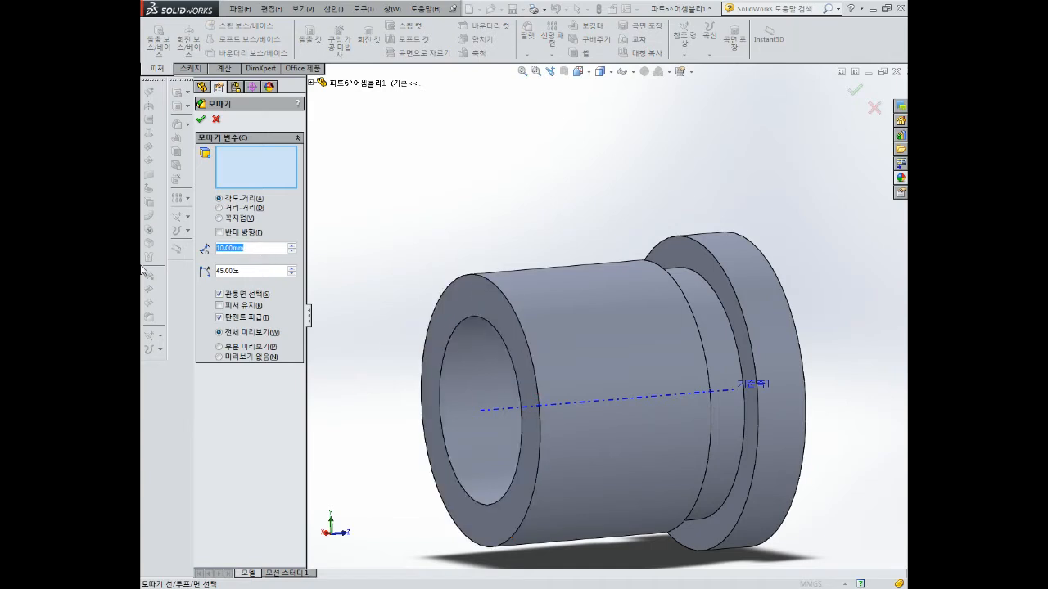
text(1)
click(480, 280)
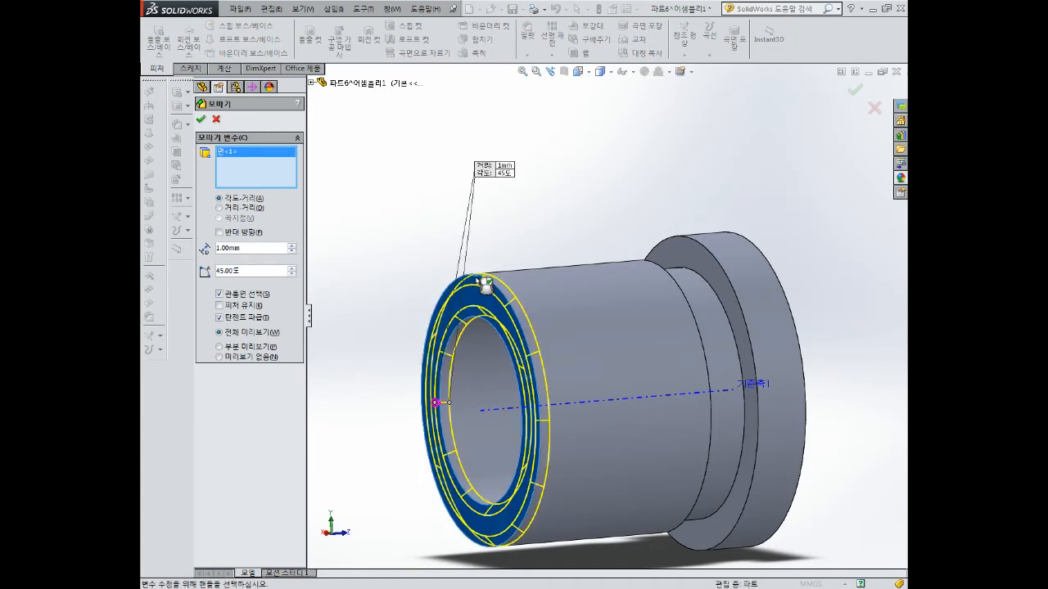
middle_drag(487, 303, 602, 365)
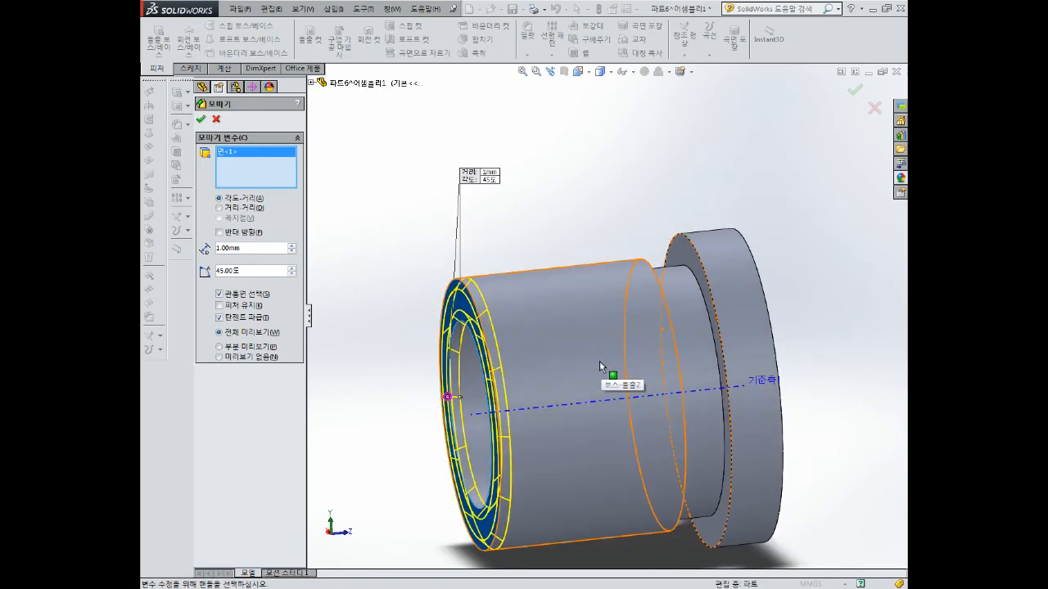
click(201, 119)
Hide the reference axis running through the bushing's bore
click(568, 197)
scroll(569, 197, up, 2)
middle_drag(568, 204, 523, 221)
scroll(709, 385, down, 2)
click(703, 353)
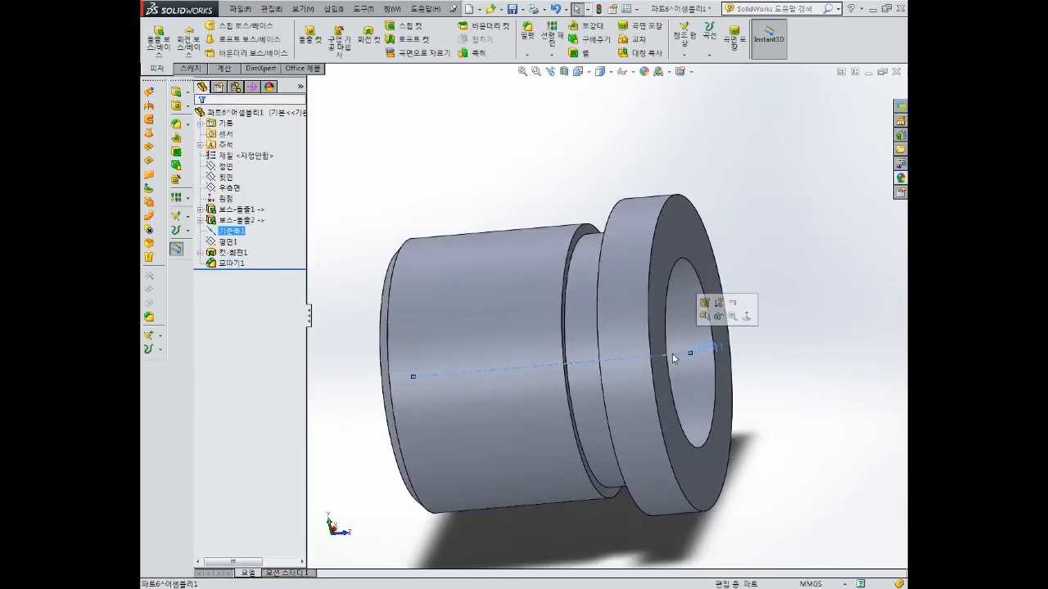
click(719, 317)
scroll(736, 321, up, 3)
middle_drag(745, 321, 774, 328)
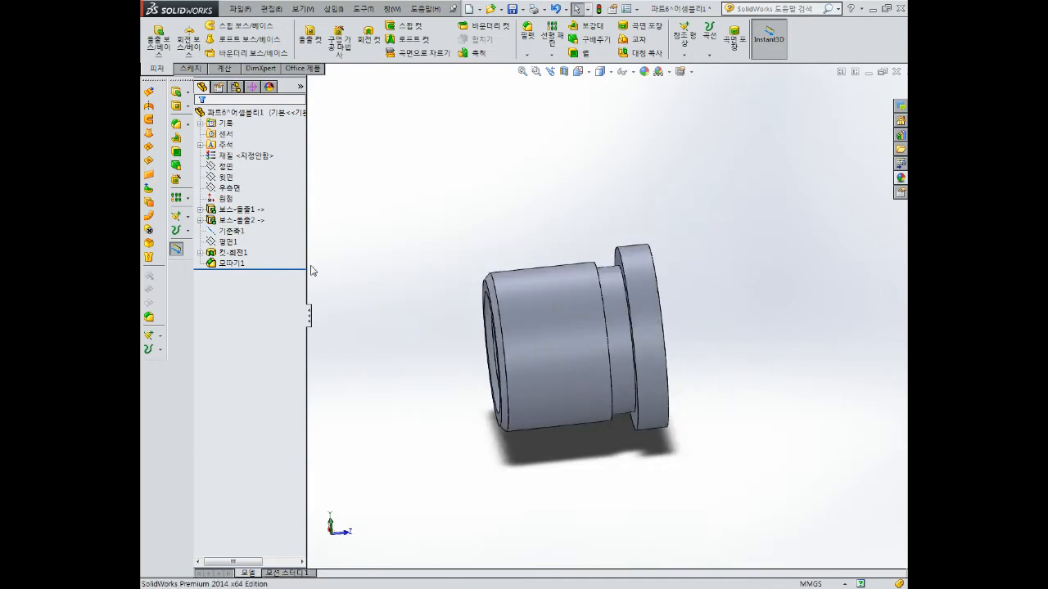
Edit the revolved cut's sketch, set the groove width to 3 mm and exit the sketch
right_click(231, 247)
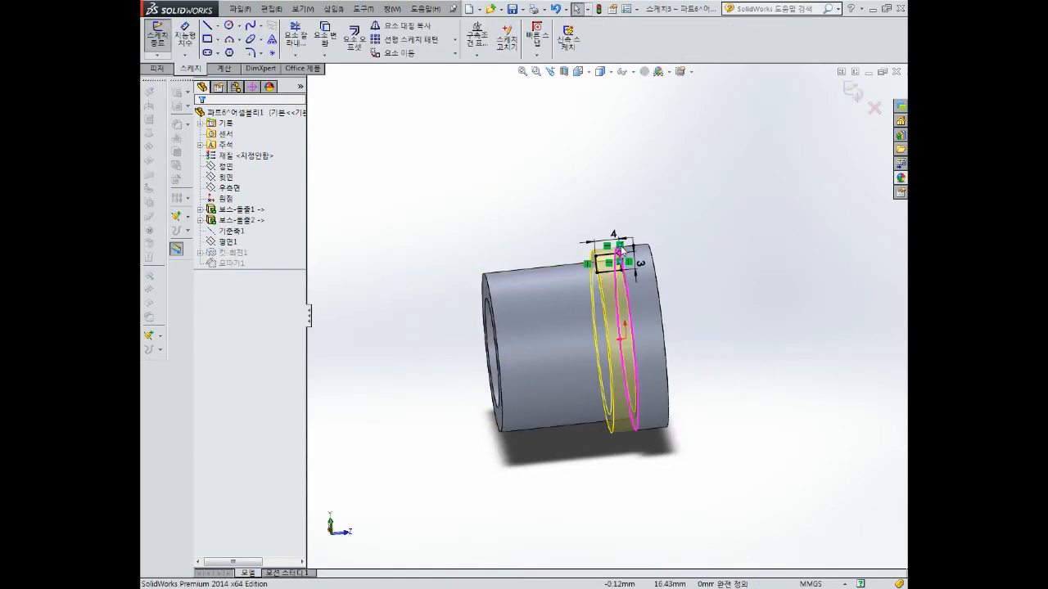
click(614, 235)
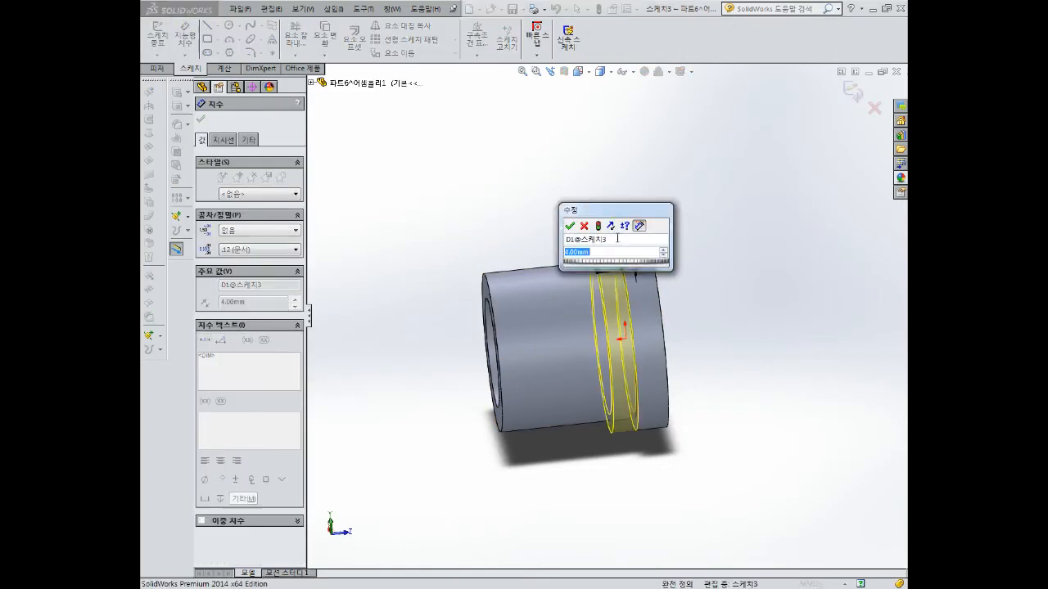
key(Return)
click(202, 121)
middle_drag(634, 248, 627, 242)
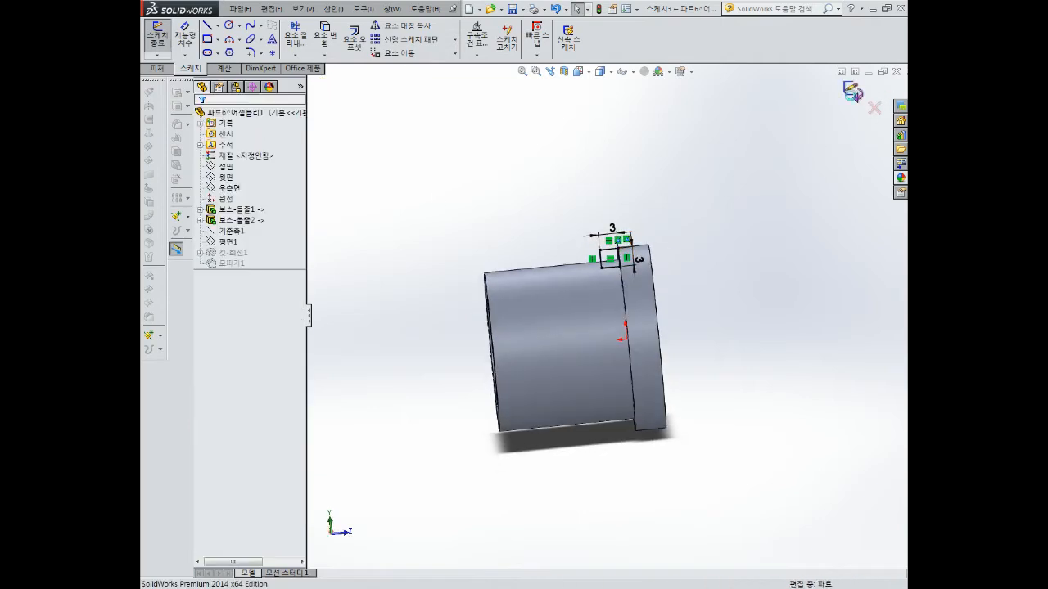
click(852, 94)
Fillet the bore's edge at the flange end of the bushing with a 2 mm radius
mouse_move(630, 286)
middle_down()
mouse_move(652, 295)
mouse_move(678, 330)
mouse_move(583, 224)
middle_up()
click(527, 36)
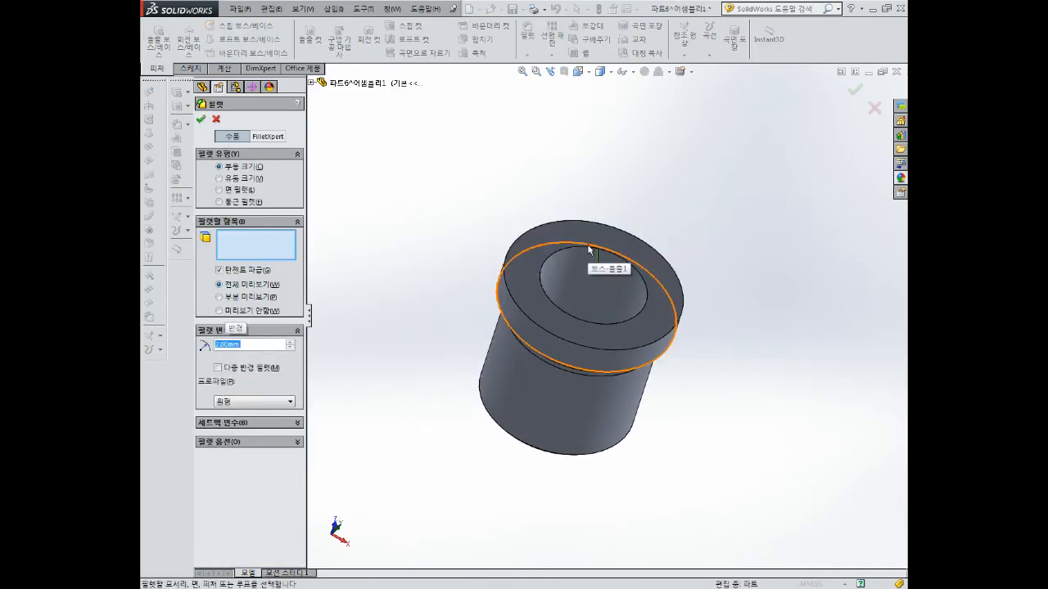
click(587, 250)
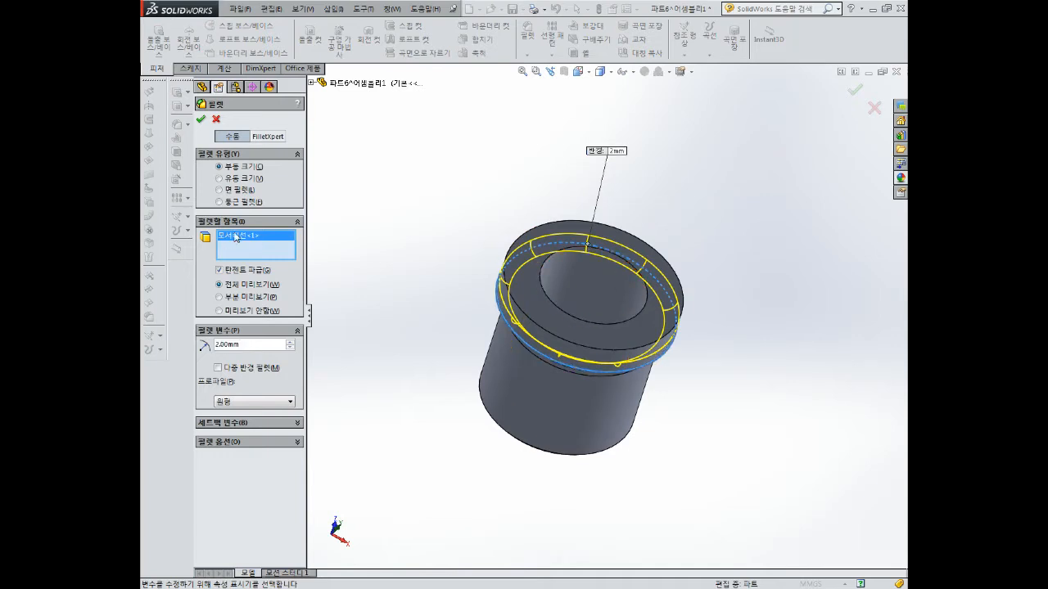
key(Delete)
click(577, 272)
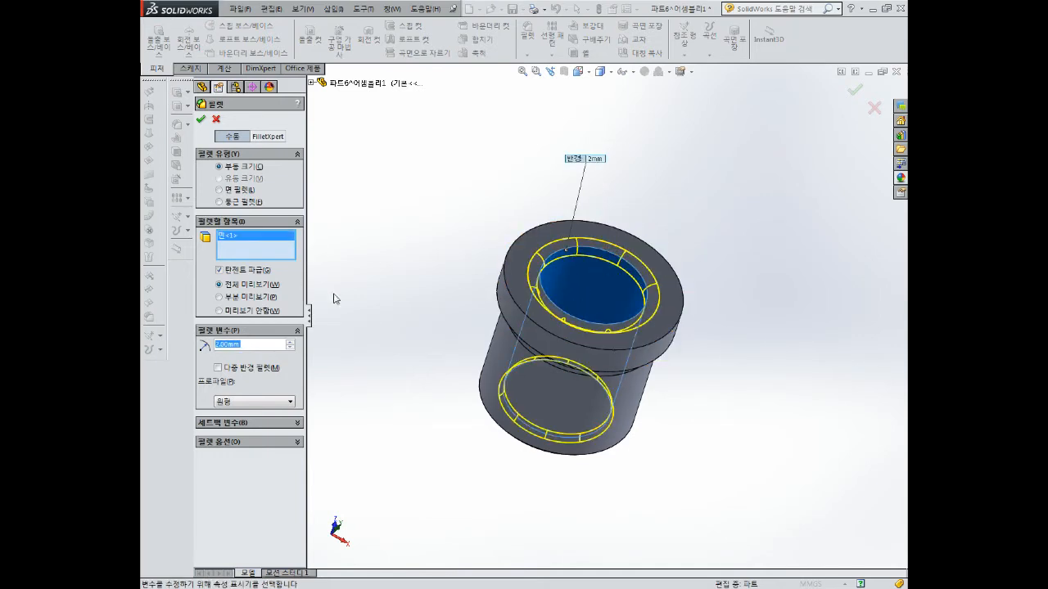
click(572, 255)
scroll(573, 255, down, 2)
click(562, 255)
click(201, 119)
scroll(605, 234, up, 1)
middle_drag(606, 234, 772, 330)
scroll(772, 330, up, 2)
Apply a teal colour to the whole bushing part
right_click(244, 117)
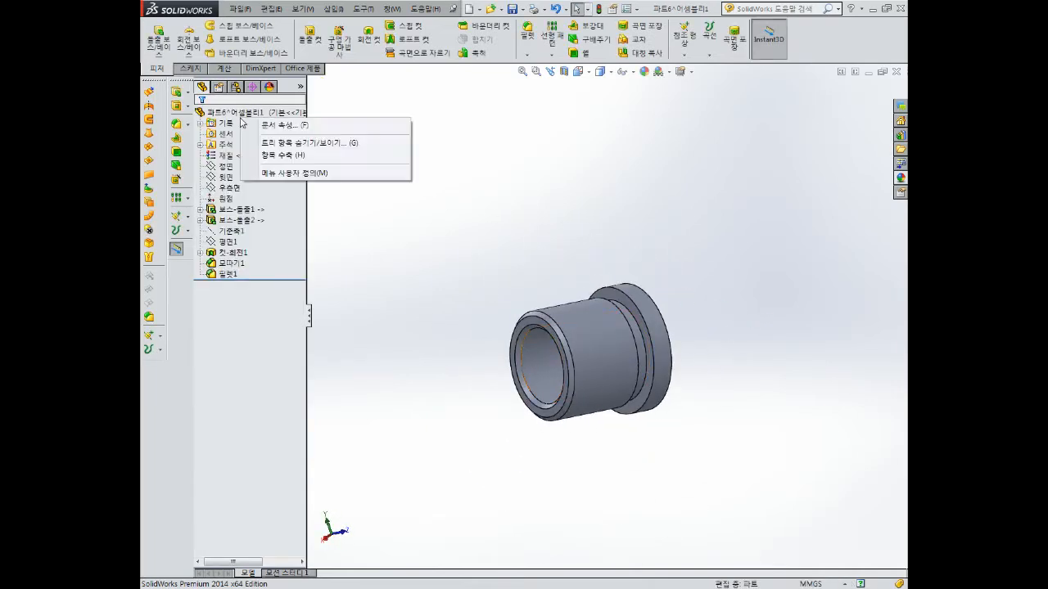
right_click(240, 111)
click(263, 94)
click(278, 118)
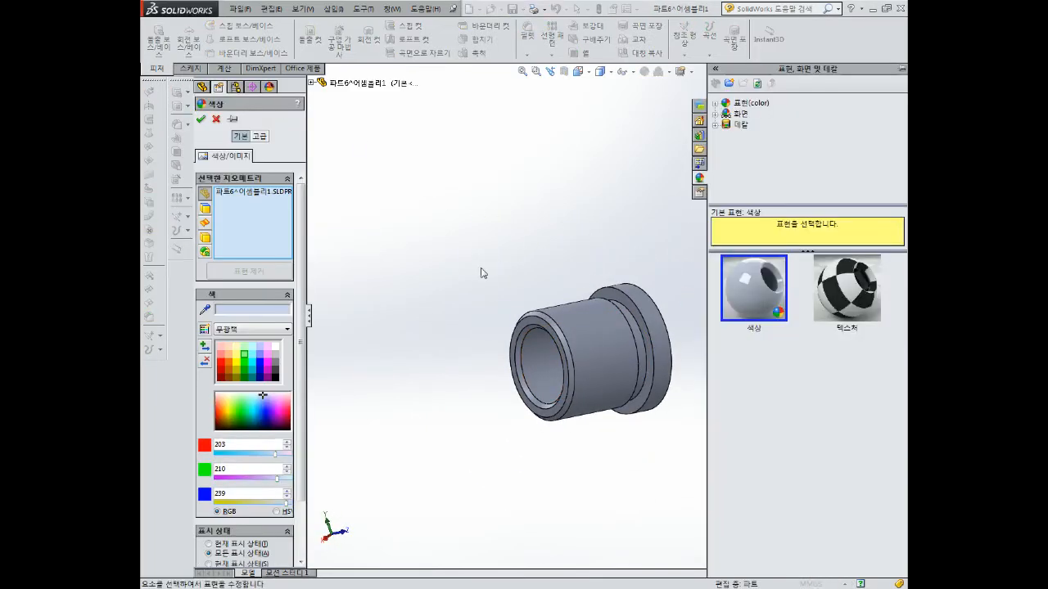
click(250, 369)
click(204, 121)
middle_drag(583, 253, 554, 255)
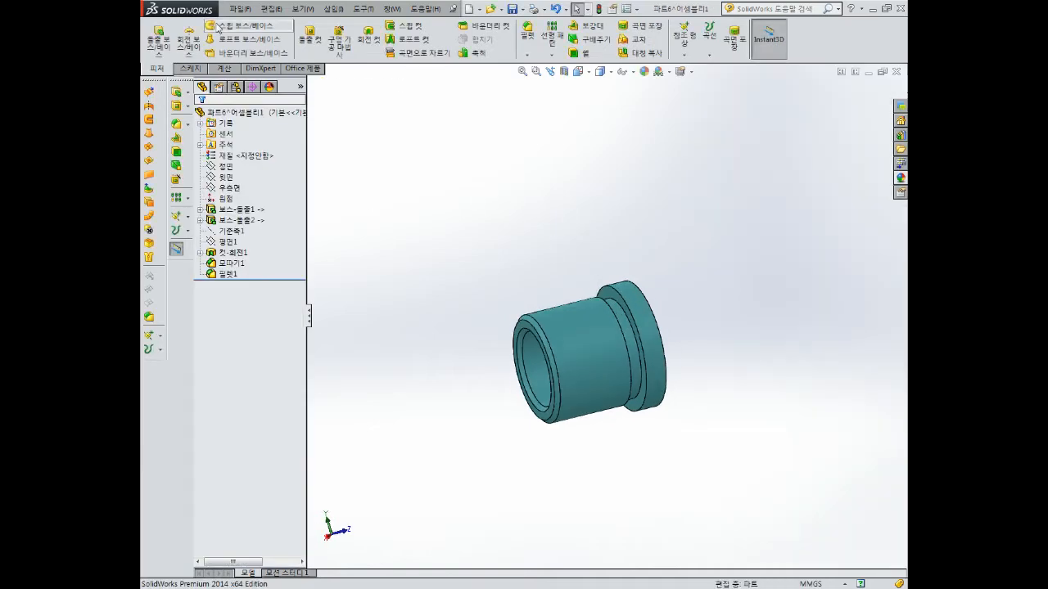
Save the bushing part under the file name 5 in the 0723 folder
click(240, 9)
click(274, 122)
click(240, 9)
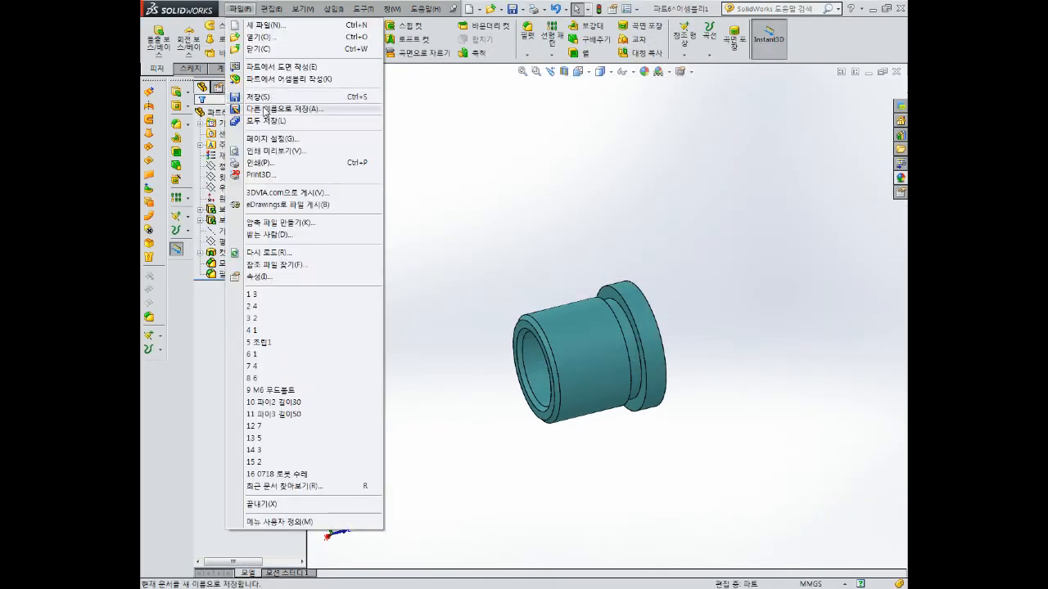
click(265, 109)
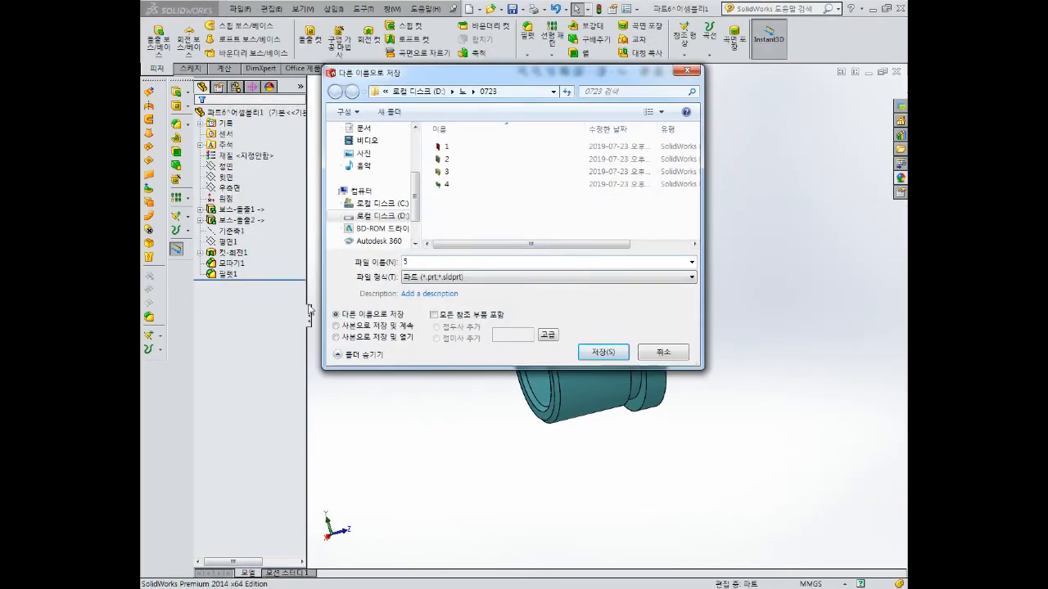
click(608, 353)
mouse_move(655, 353)
middle_down()
mouse_move(566, 340)
mouse_move(616, 355)
mouse_move(637, 200)
mouse_move(656, 360)
middle_up()
Return to the assembly and mate part 4's cylindrical face concentric with the bore of bushing 5
key(ctrl+Tab)
scroll(465, 244, up, 5)
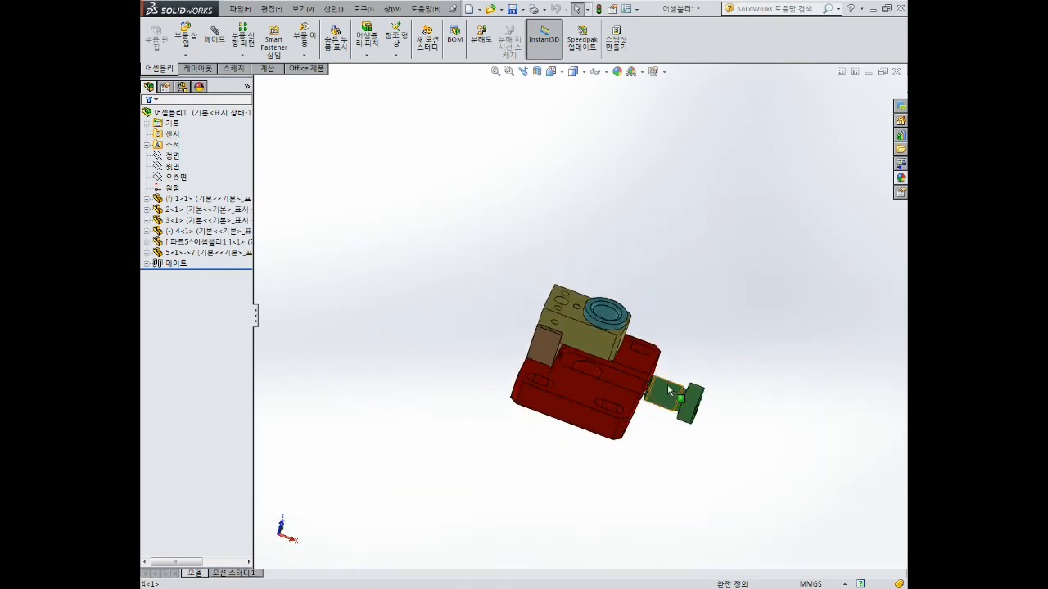
drag(671, 391, 651, 268)
scroll(673, 255, down, 4)
click(622, 358)
click(211, 37)
click(612, 282)
click(575, 373)
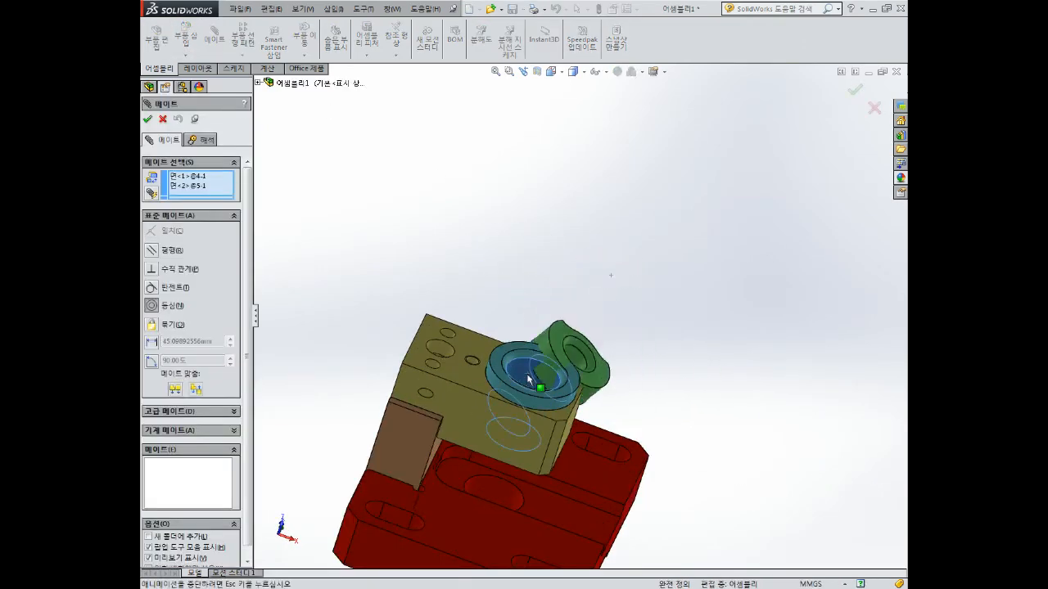
click(677, 394)
key(Escape)
Mate the underside of part 4's flange coincident with the top face of bushing 5's flange
drag(571, 286, 585, 250)
middle_drag(606, 344, 606, 270)
click(213, 37)
scroll(614, 344, down, 1)
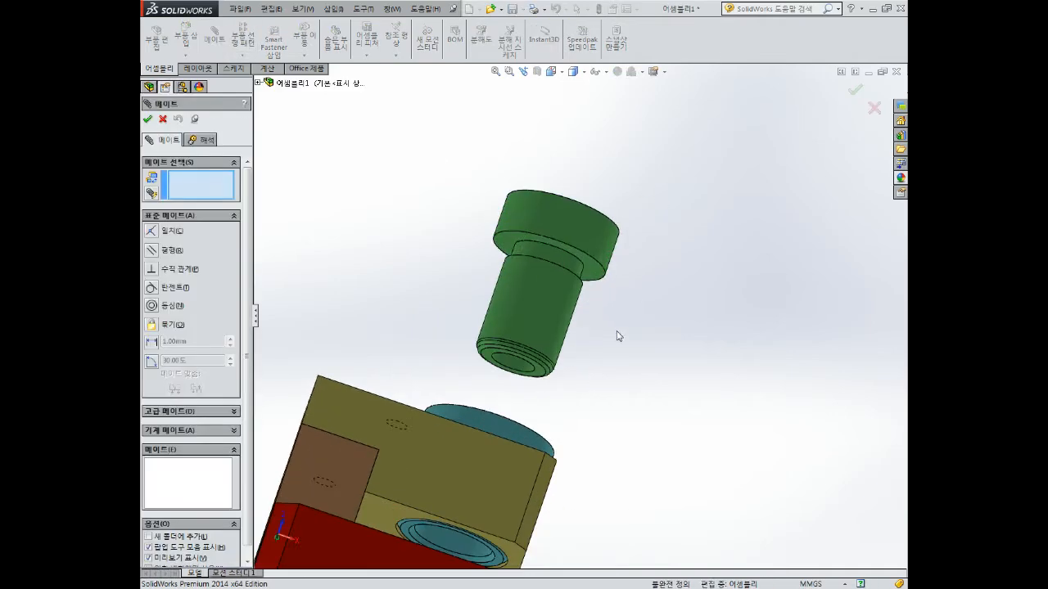
click(593, 262)
middle_drag(573, 303, 555, 414)
click(552, 438)
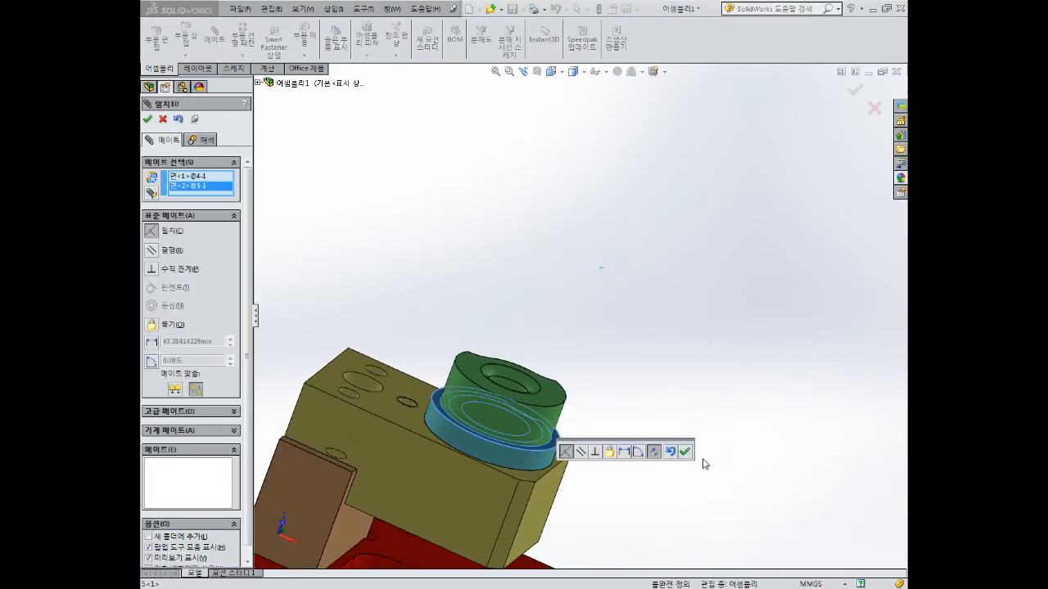
click(684, 451)
key(Escape)
Turn part 4 in the bushing so its notch faces the small hole in part 3
scroll(578, 388, down, 2)
click(561, 468)
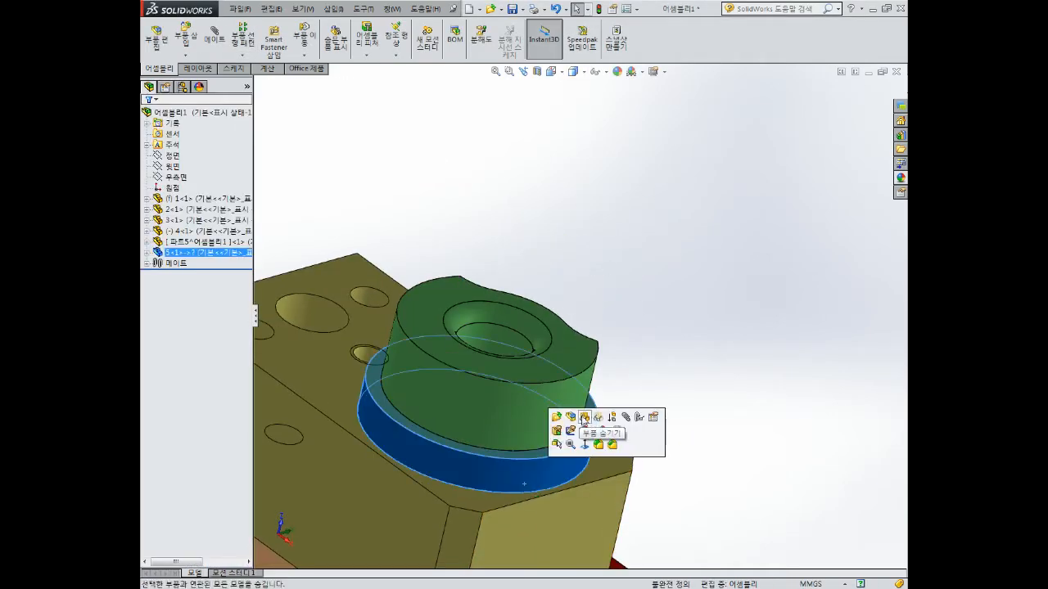
click(583, 418)
middle_drag(584, 420, 499, 385)
scroll(586, 419, up, 4)
drag(506, 356, 515, 291)
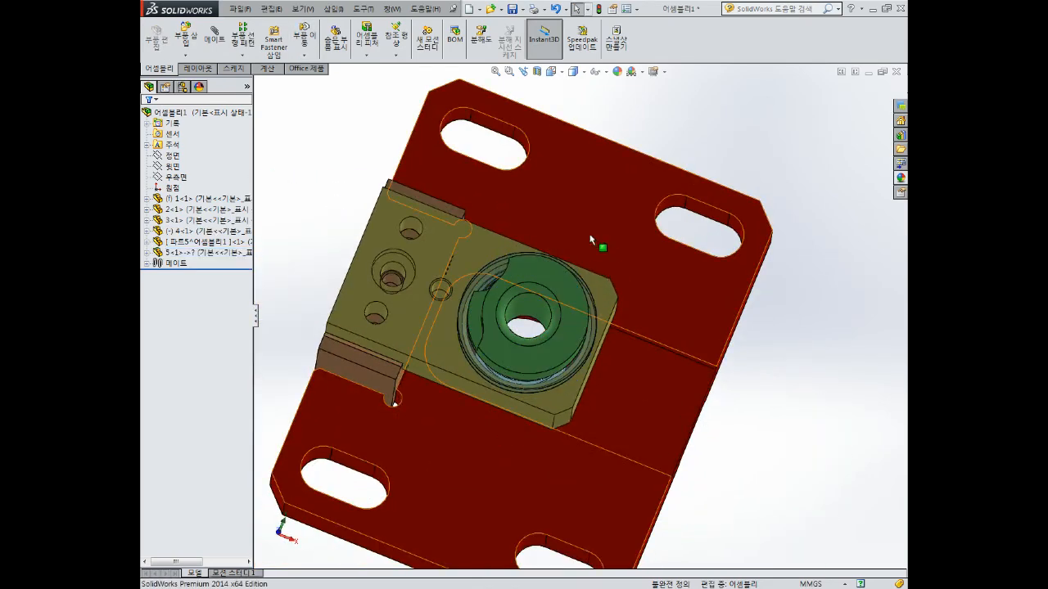
Examine part 4's notched head and the small hole beside it on part 3
middle_drag(591, 237, 622, 347)
click(635, 309)
click(692, 250)
click(696, 285)
click(633, 297)
scroll(599, 330, down, 2)
click(598, 330)
click(670, 262)
click(676, 267)
scroll(676, 267, up, 5)
scroll(454, 288, down, 2)
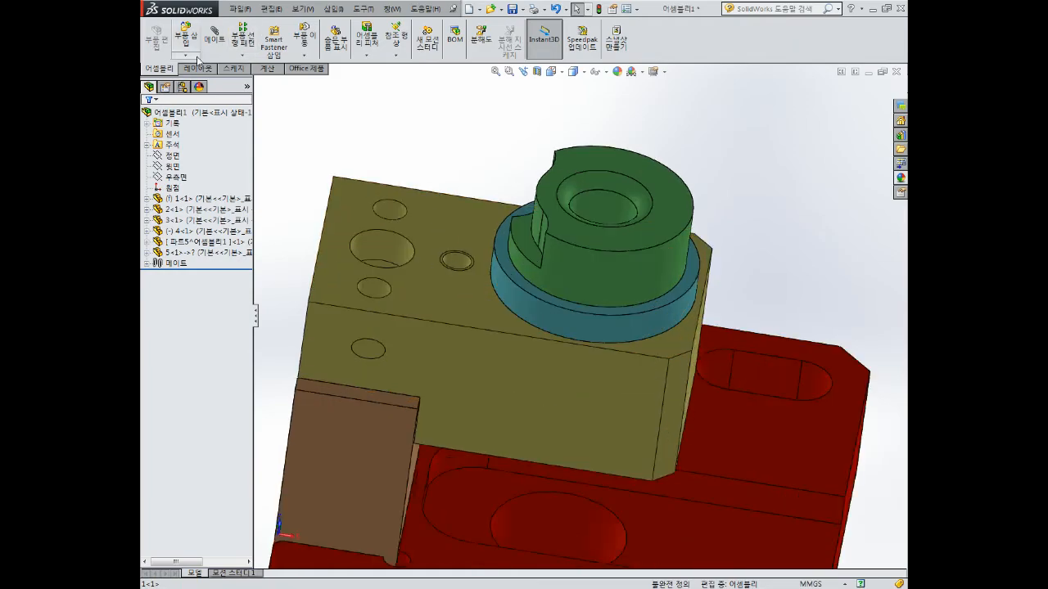
Insert a new part on part 3's top face and sketch a circle about 16 mm in diameter centred on the small hole
click(187, 57)
click(197, 81)
click(451, 217)
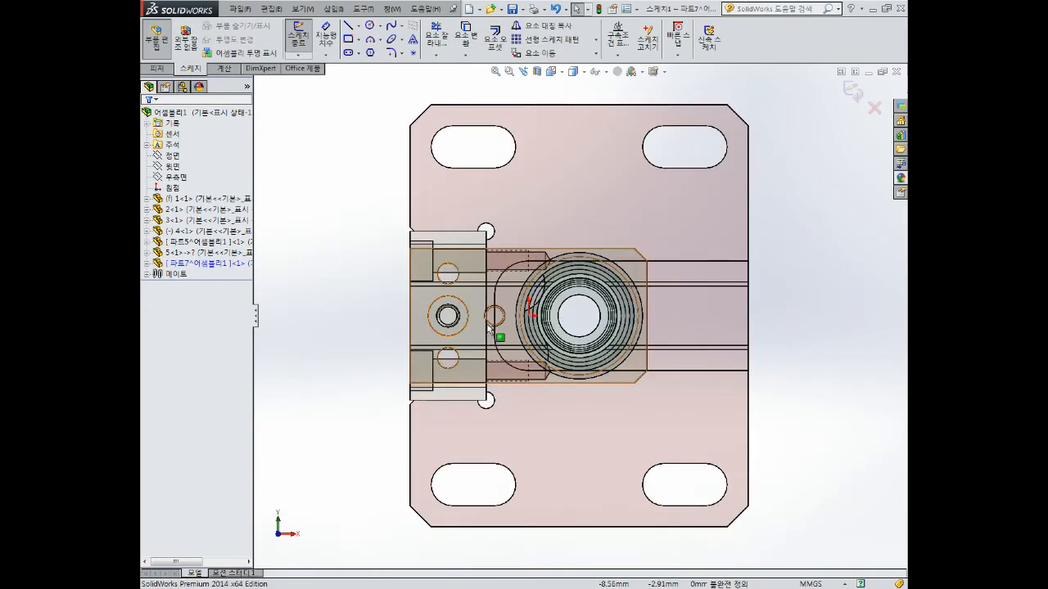
scroll(448, 314, down, 5)
click(370, 25)
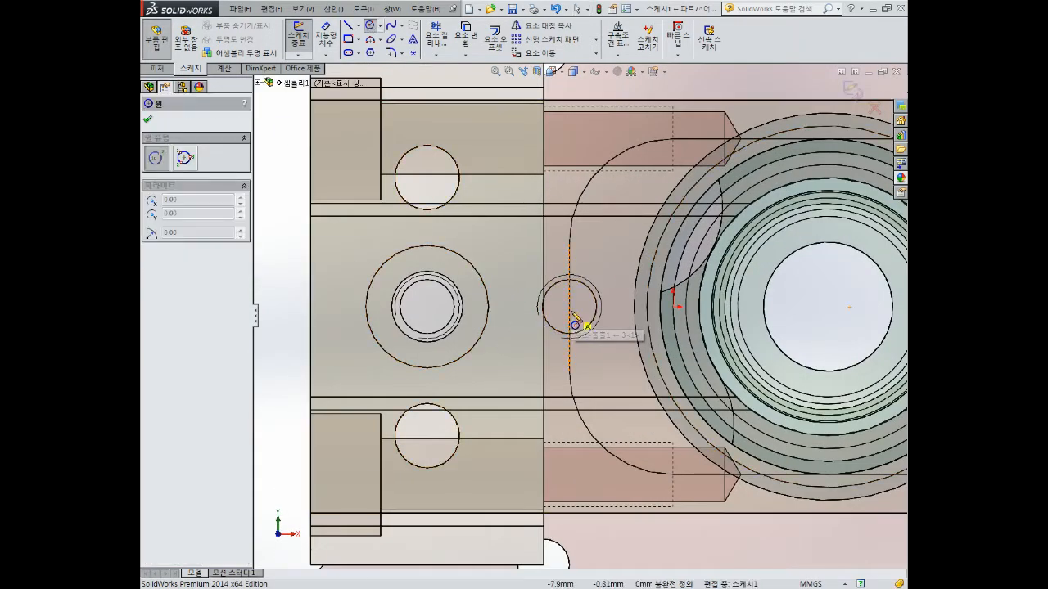
click(570, 307)
click(612, 263)
key(Escape)
scroll(644, 275, up, 2)
middle_drag(678, 307, 681, 280)
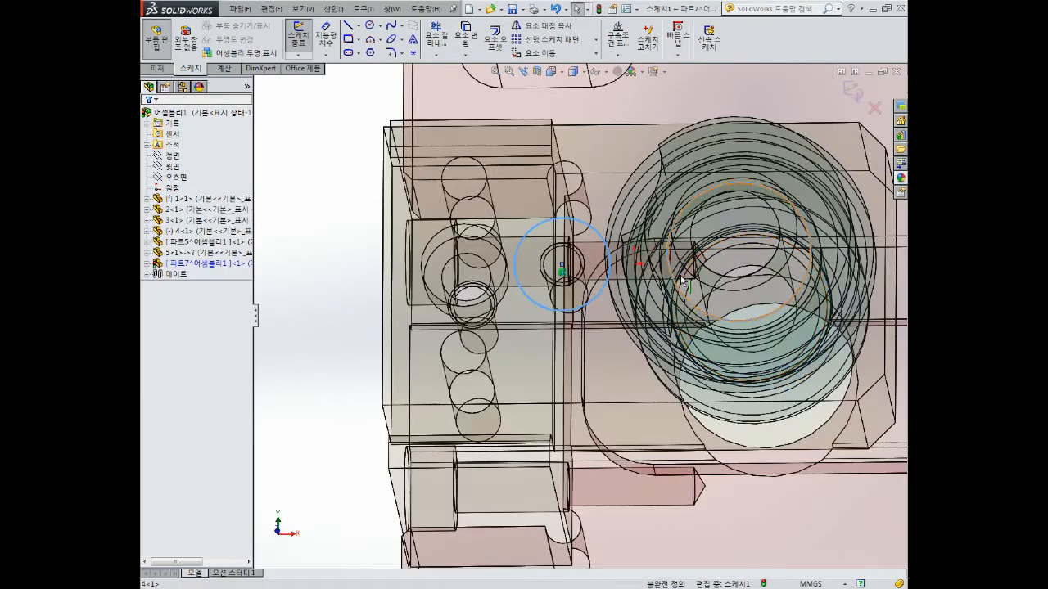
key(Escape)
Dimension the circle's diameter to 14 mm and exit the sketch
middle_drag(765, 208, 682, 375)
scroll(681, 375, down, 3)
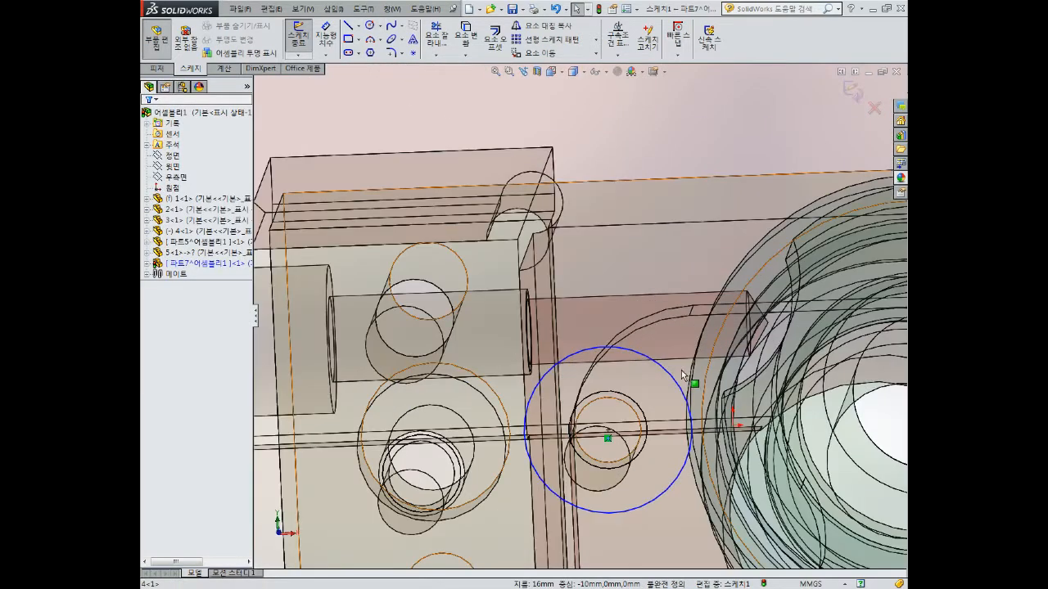
right_drag(648, 318, 653, 263)
click(655, 361)
click(643, 269)
text(14)
key(Return)
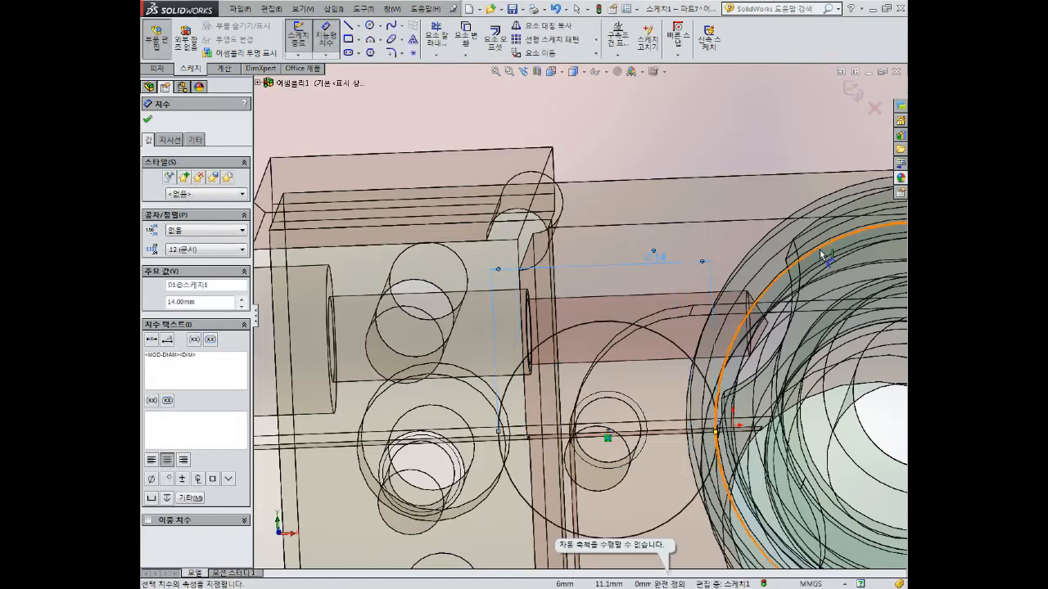
middle_drag(825, 255, 709, 176)
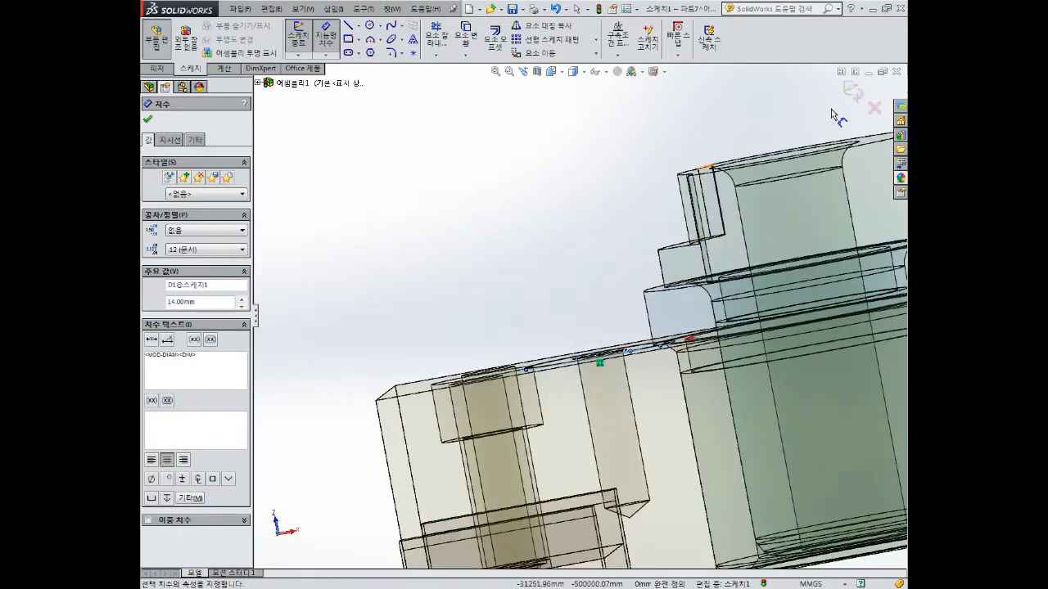
click(852, 92)
Extrude the circle over the small hole 14 mm upward from part 3's top face and return to editing the assembly
click(155, 67)
click(298, 39)
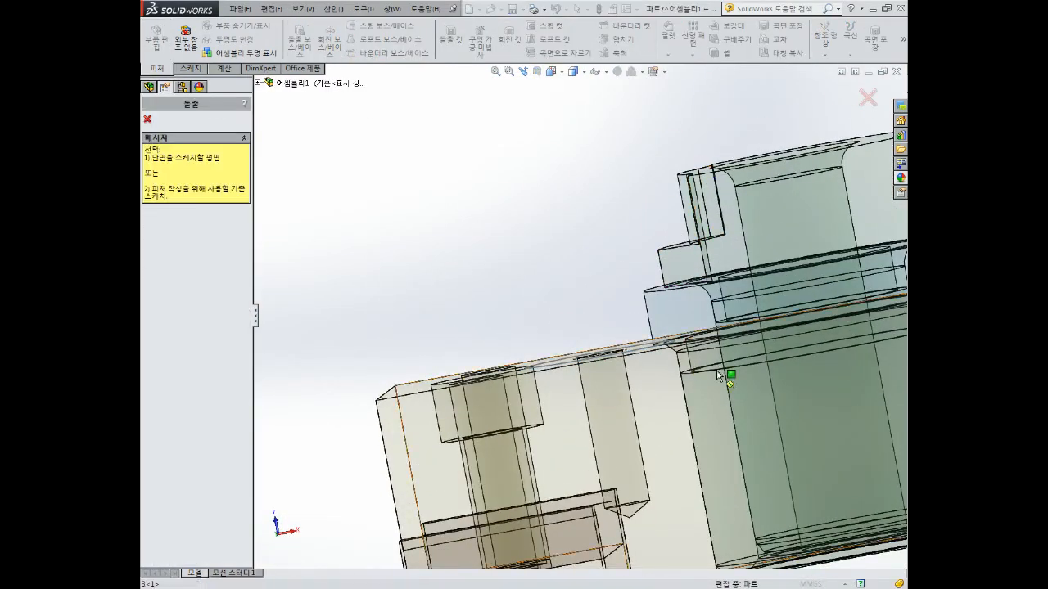
click(655, 314)
middle_drag(655, 315, 650, 276)
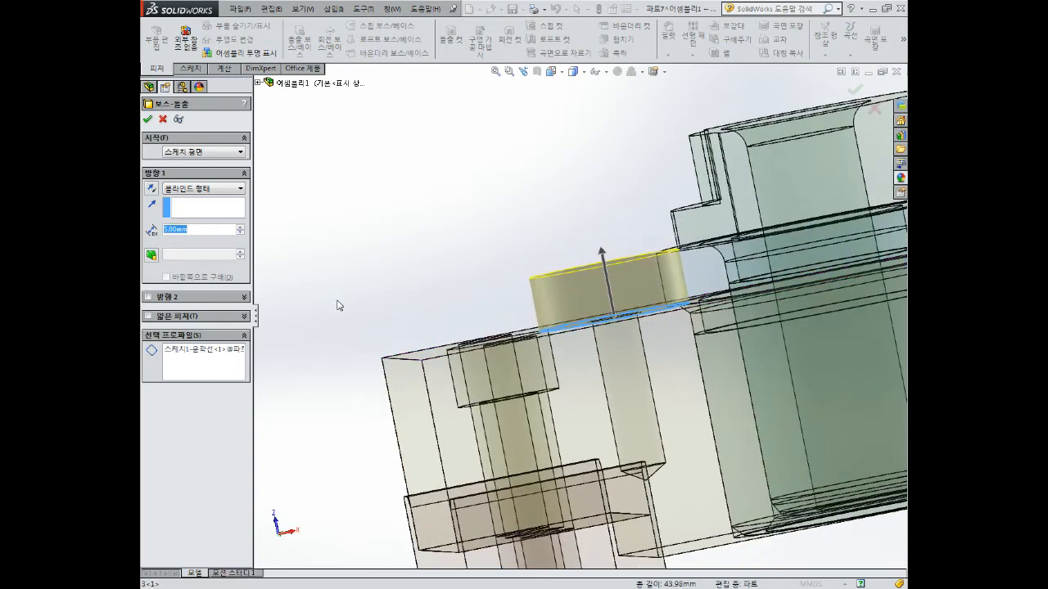
text(20)
key(Return)
drag(193, 229, 142, 235)
text(16)
key(Return)
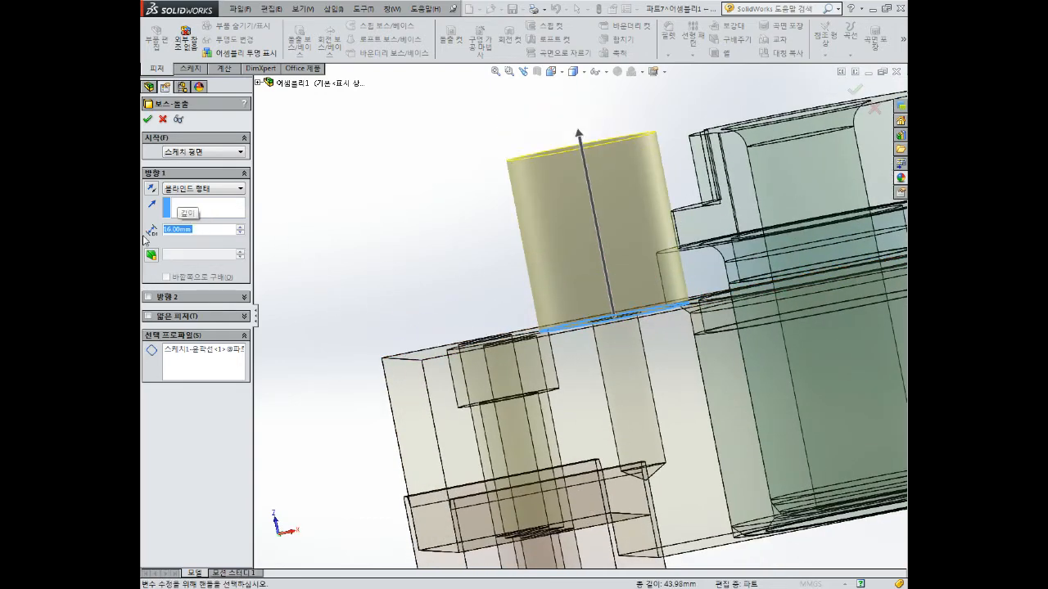
text(14)
key(Return)
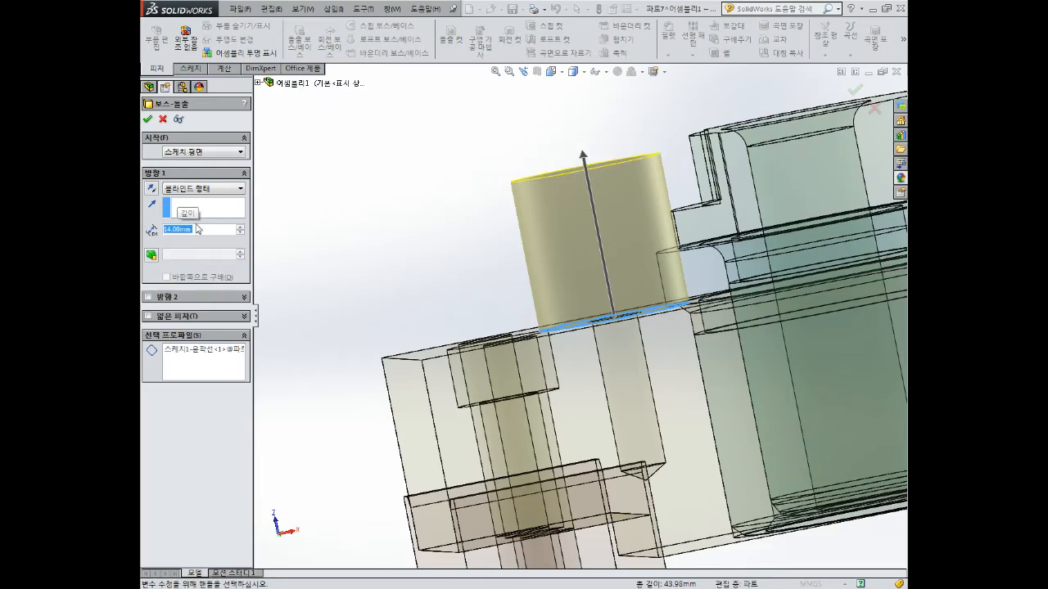
click(147, 119)
middle_drag(807, 114, 819, 152)
scroll(818, 153, up, 3)
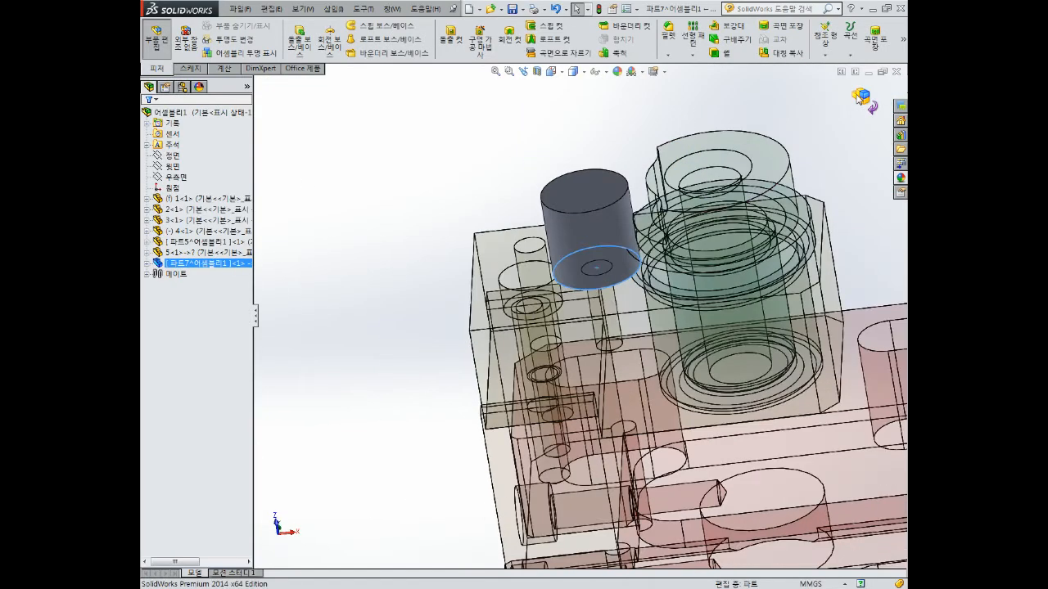
click(857, 97)
Examine how the new cylinder sits against part 4's notch, looking from above and at an angle
mouse_move(753, 152)
middle_down()
mouse_move(748, 176)
mouse_move(681, 214)
middle_up()
scroll(681, 214, down, 3)
middle_drag(681, 215, 688, 248)
drag(688, 248, 745, 257)
middle_drag(745, 257, 655, 180)
key(Escape)
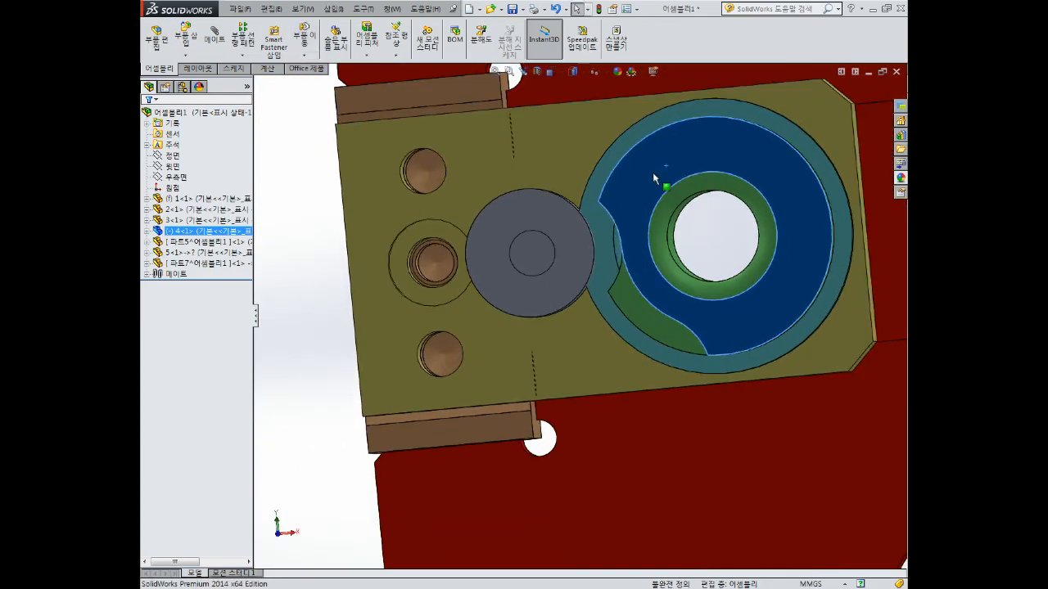
click(262, 311)
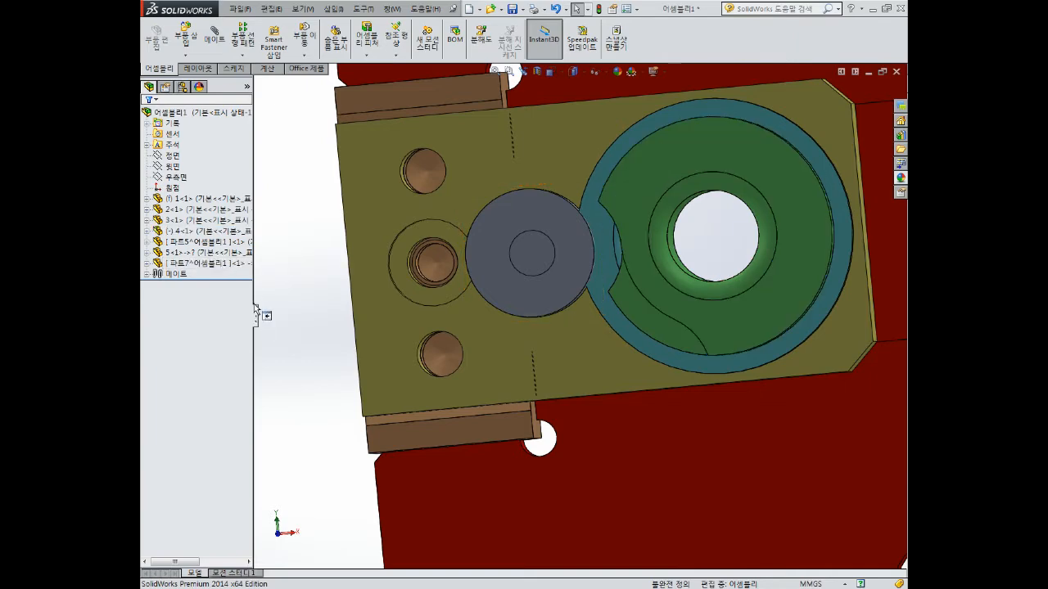
middle_drag(536, 270, 568, 227)
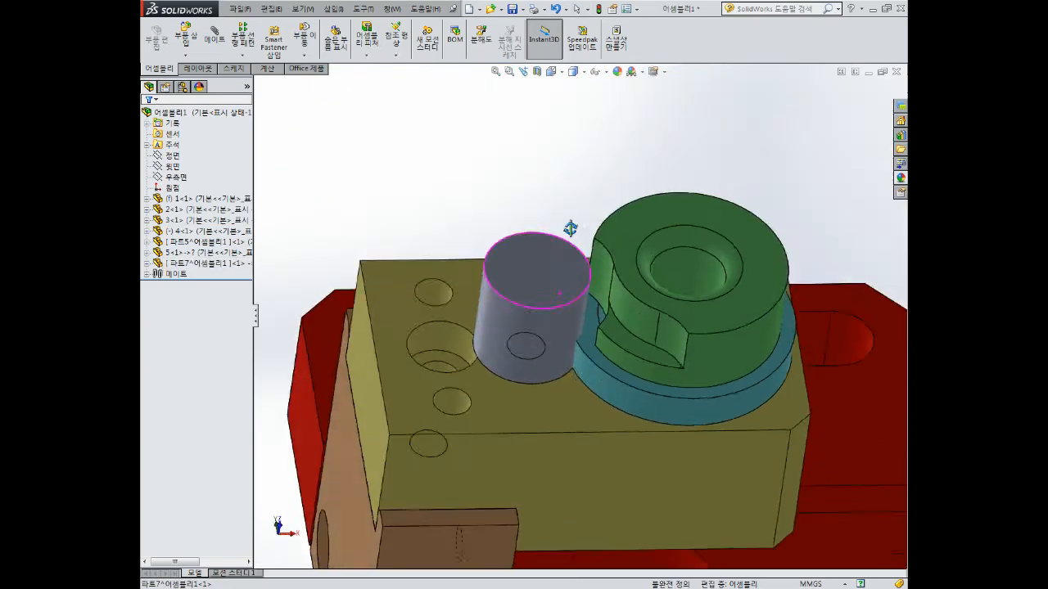
Edit the new cylinder part in context, set its circle's diameter to 20 mm, and return to the assembly
click(545, 273)
click(592, 205)
double_click(528, 276)
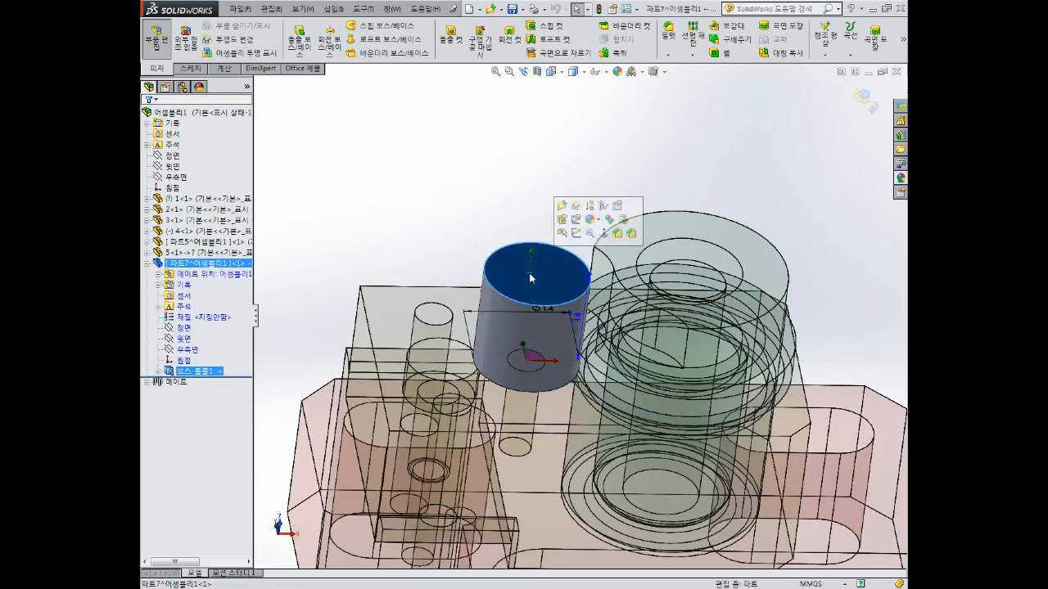
double_click(544, 313)
text(20)
key(Return)
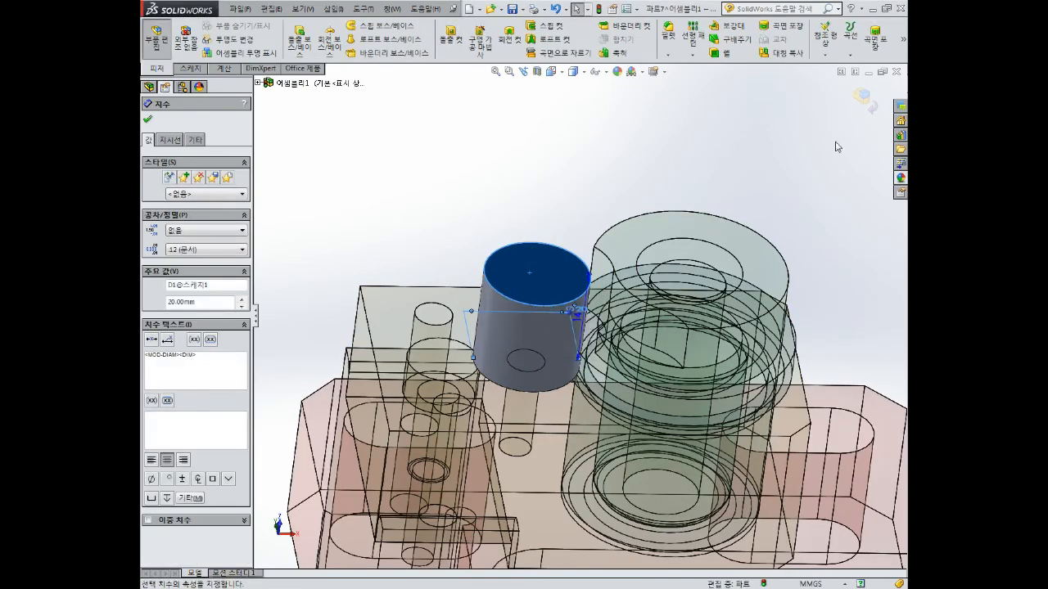
click(148, 119)
click(863, 99)
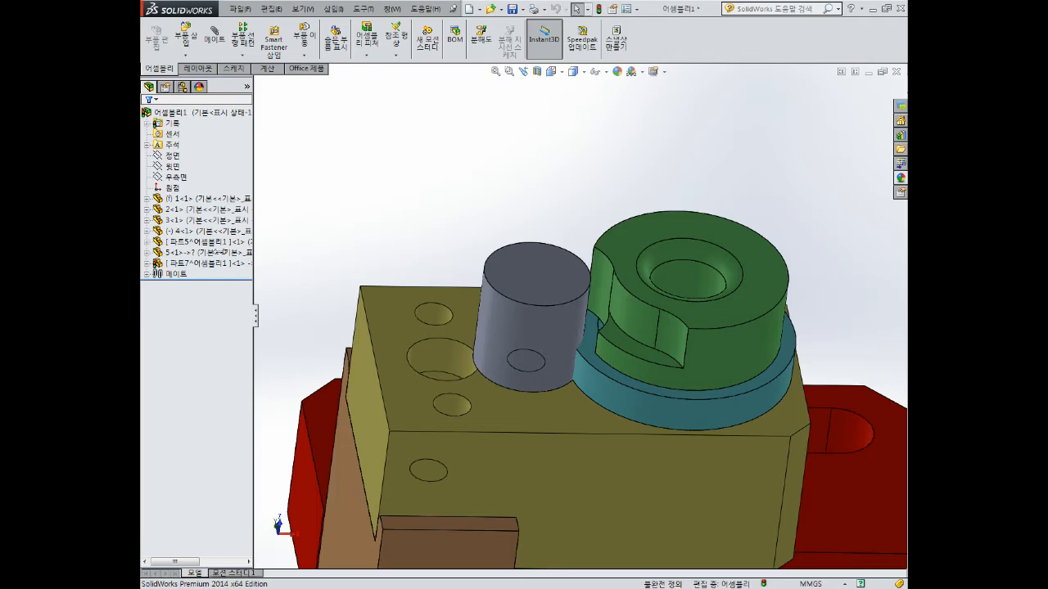
click(196, 264)
key(ctrl+s)
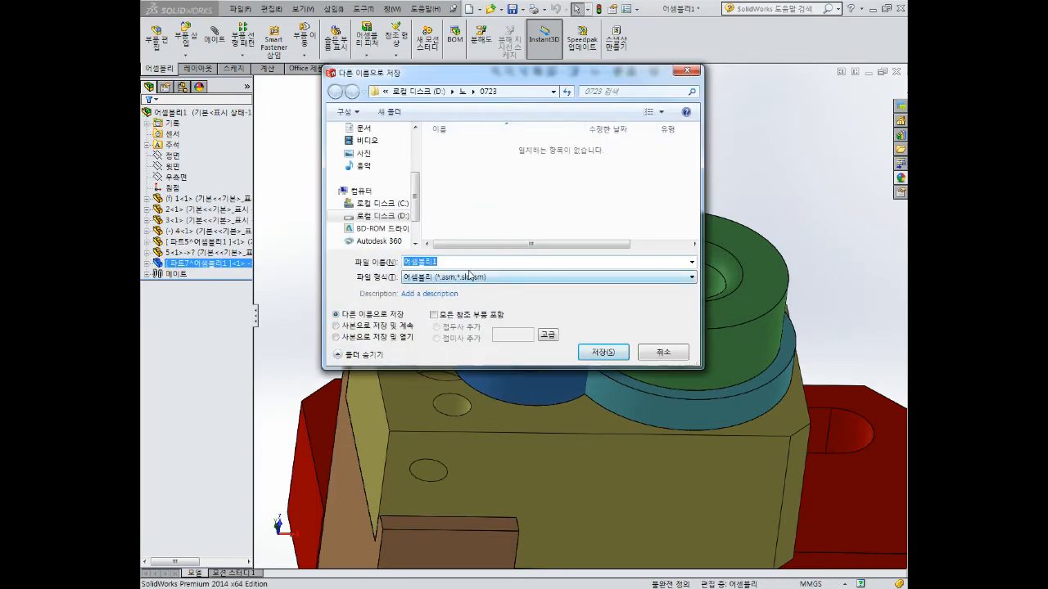
key(Escape)
Rebuild the assembly and turn part 4 slightly to check its notch against the enlarged cylinder
click(599, 9)
middle_drag(643, 254, 662, 390)
click(662, 390)
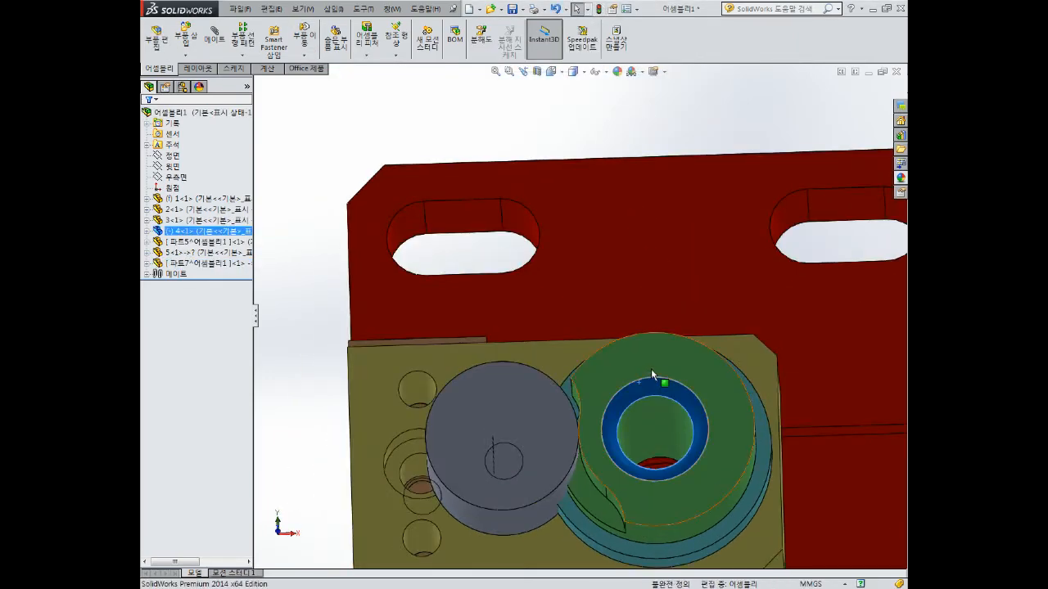
click(652, 375)
key(ctrl+8)
middle_drag(591, 383, 624, 342)
scroll(624, 342, down, 2)
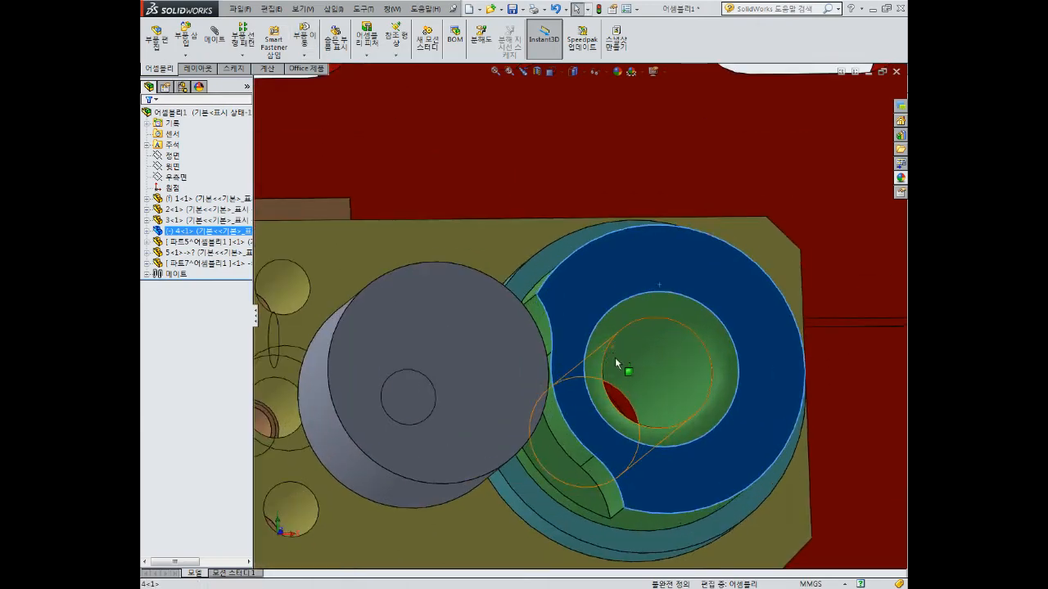
drag(607, 378, 591, 400)
middle_drag(509, 397, 505, 353)
scroll(505, 353, down, 1)
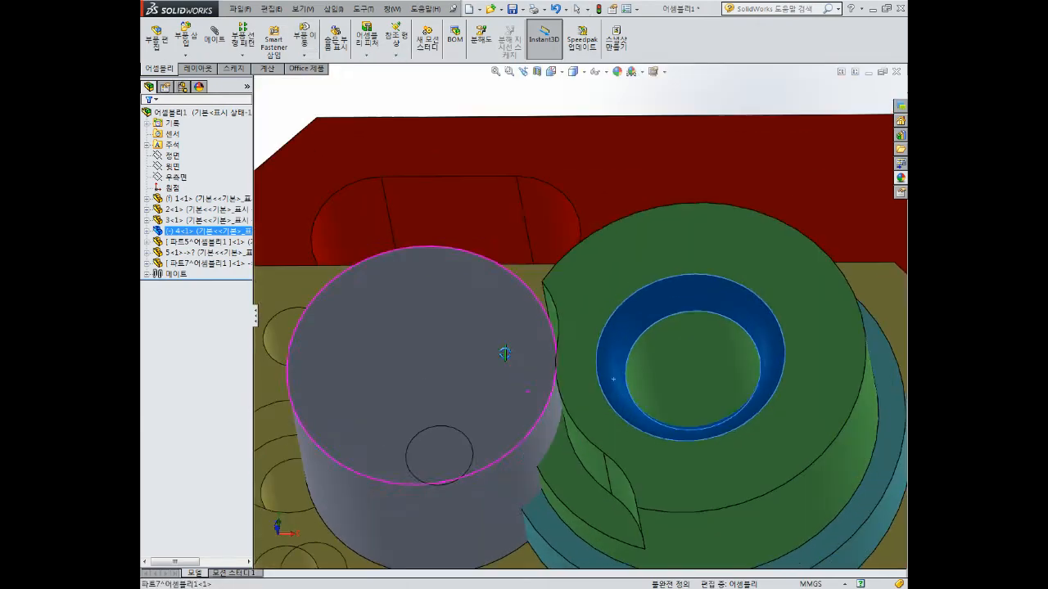
drag(654, 438, 632, 402)
scroll(578, 301, up, 3)
Open the new cylinder part for editing in the context of the assembly
click(511, 299)
click(561, 238)
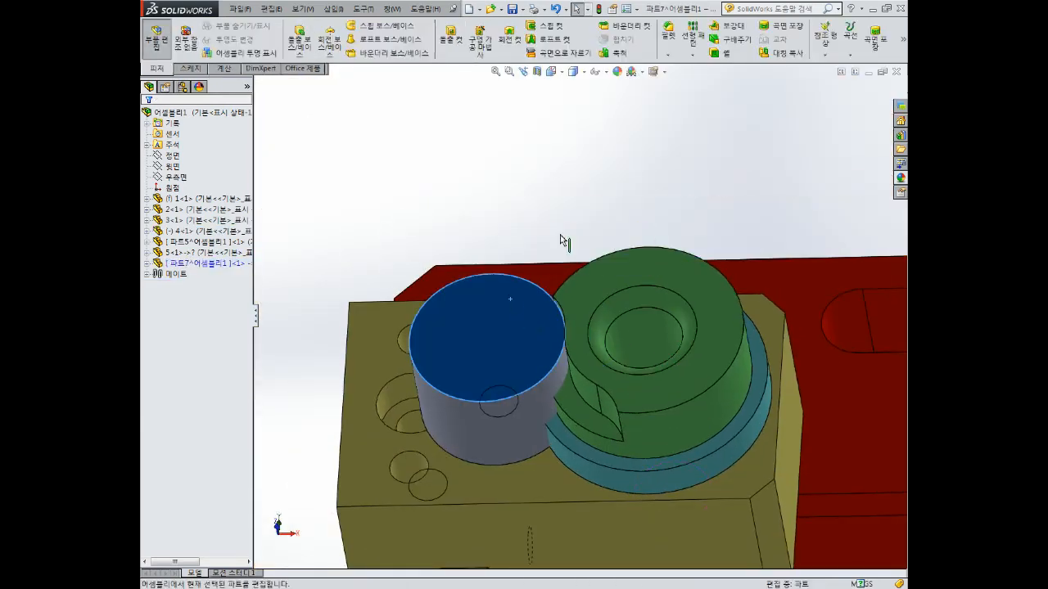